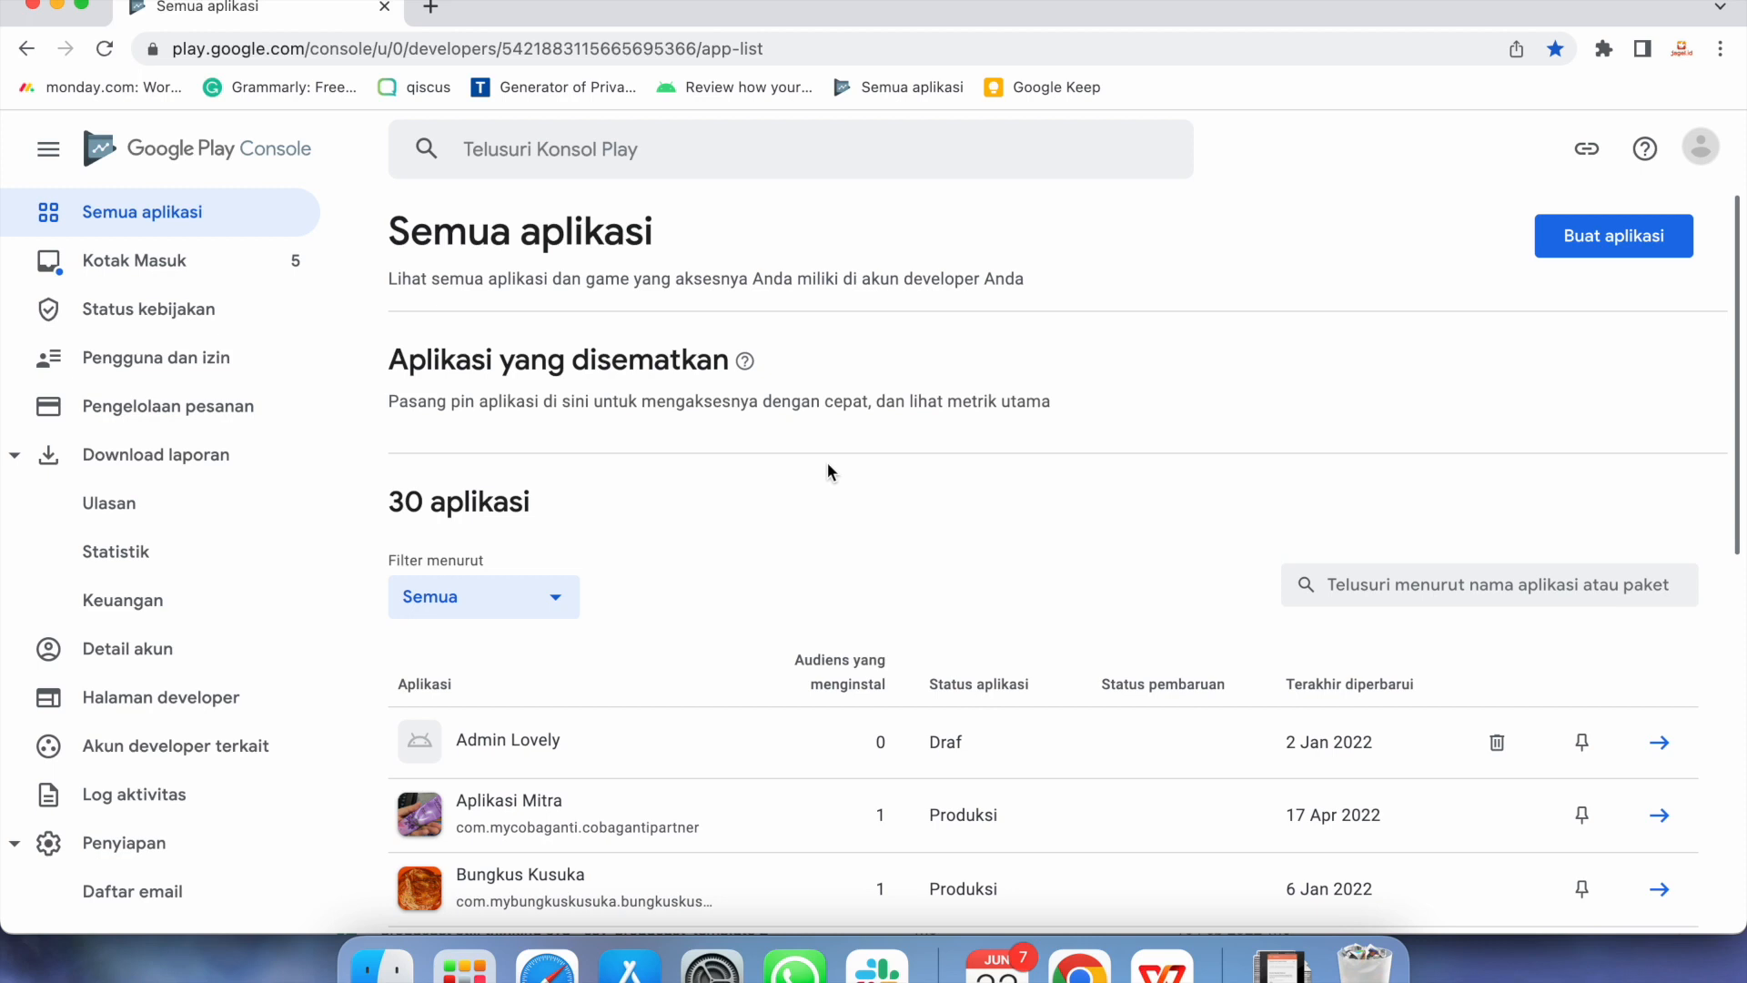
# Begin a new app with Buat aplikasi on the Semua aplikasi list
pyautogui.click(1614, 238)
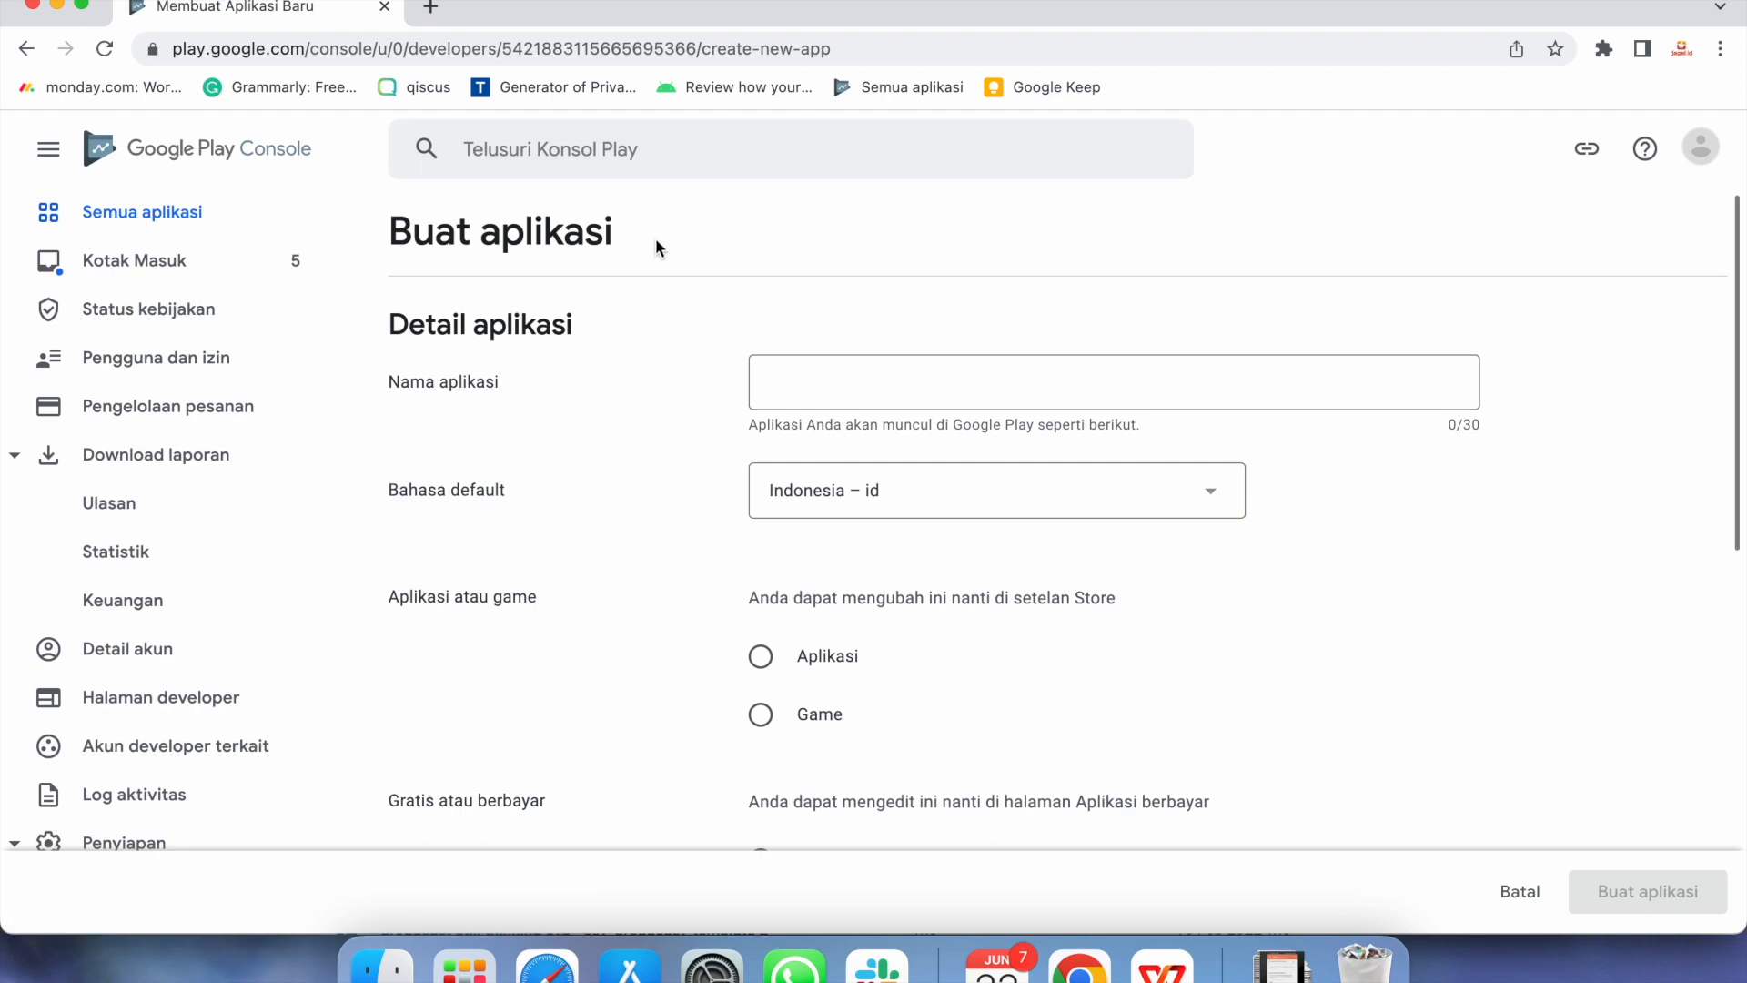
# Create the free app 'Demo Aplikasi Upload', accepting the policy and US export law declarations
pyautogui.click(771, 380)
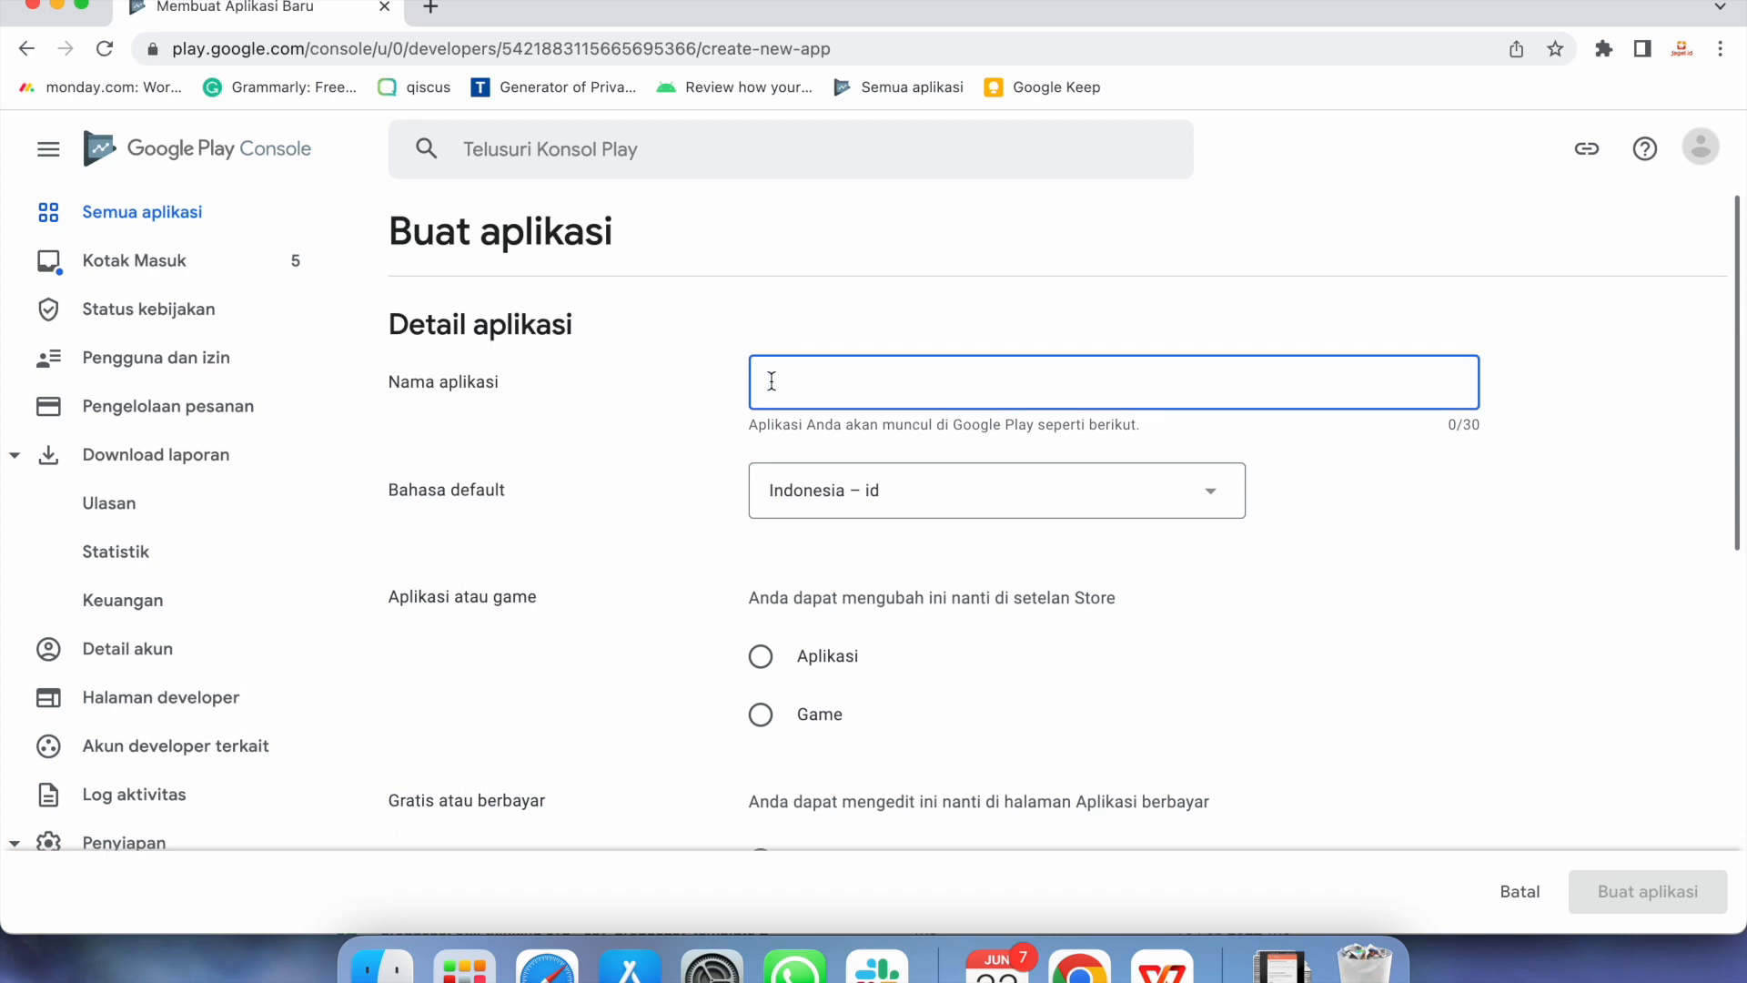
pyautogui.write('Demo A')
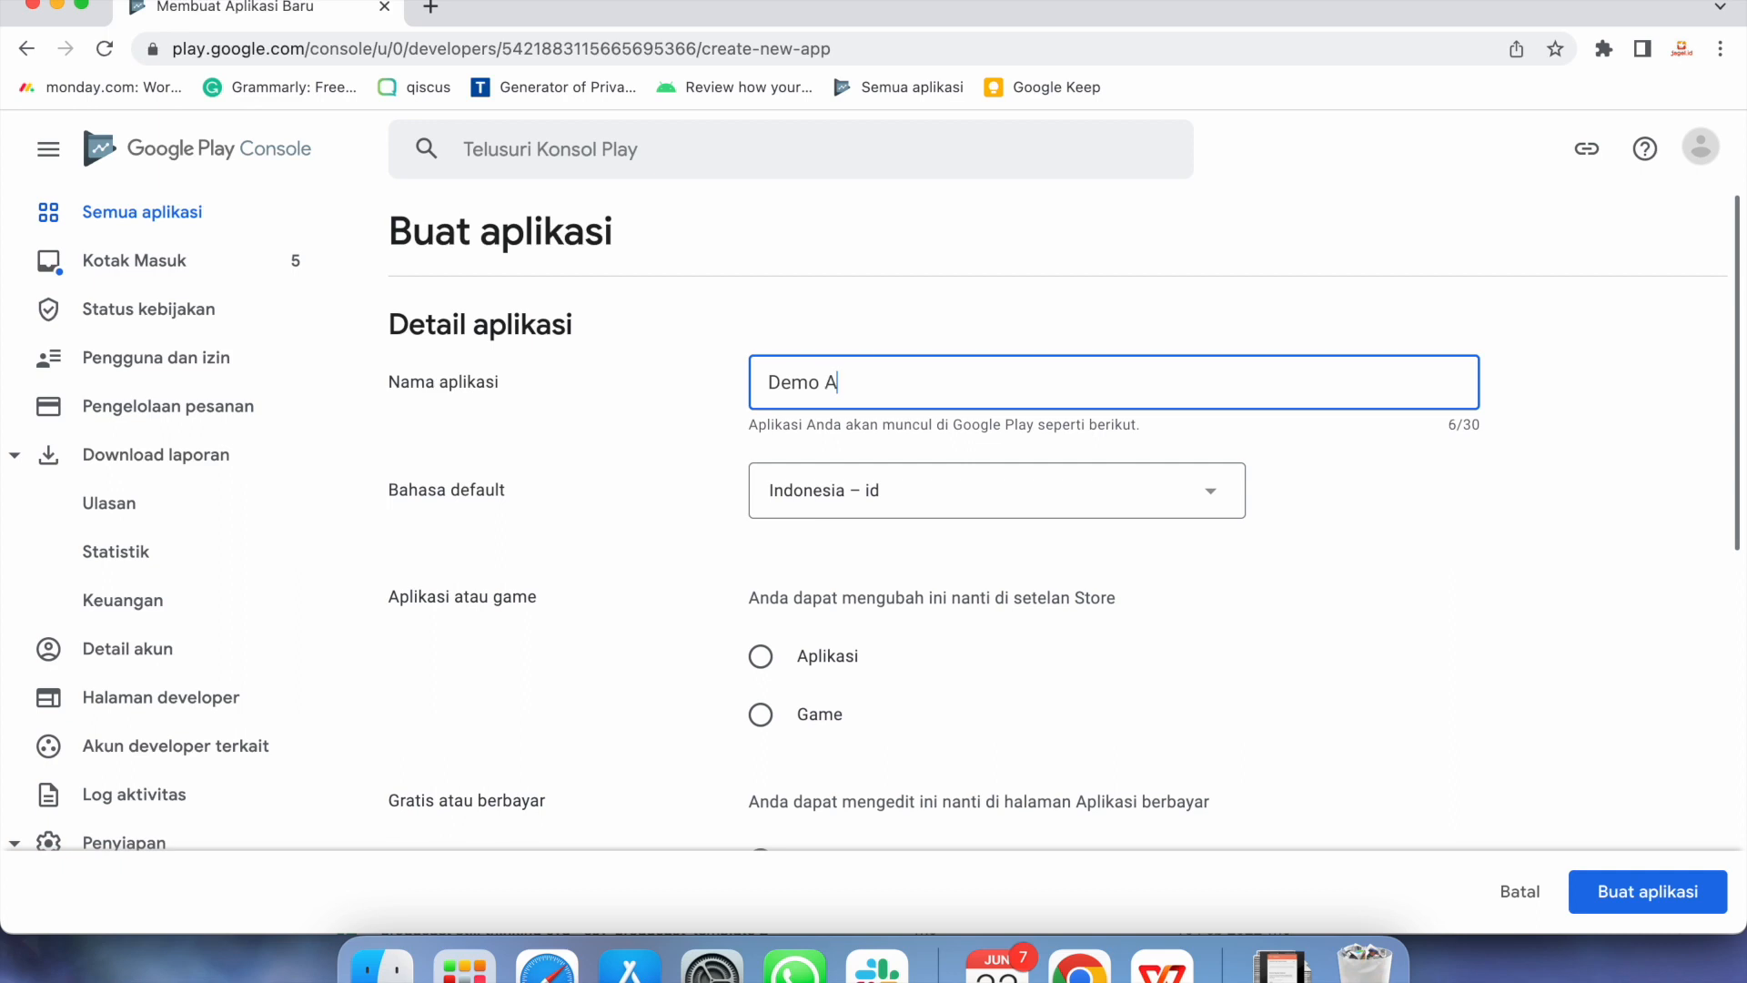
pyautogui.write('plikasi Upload')
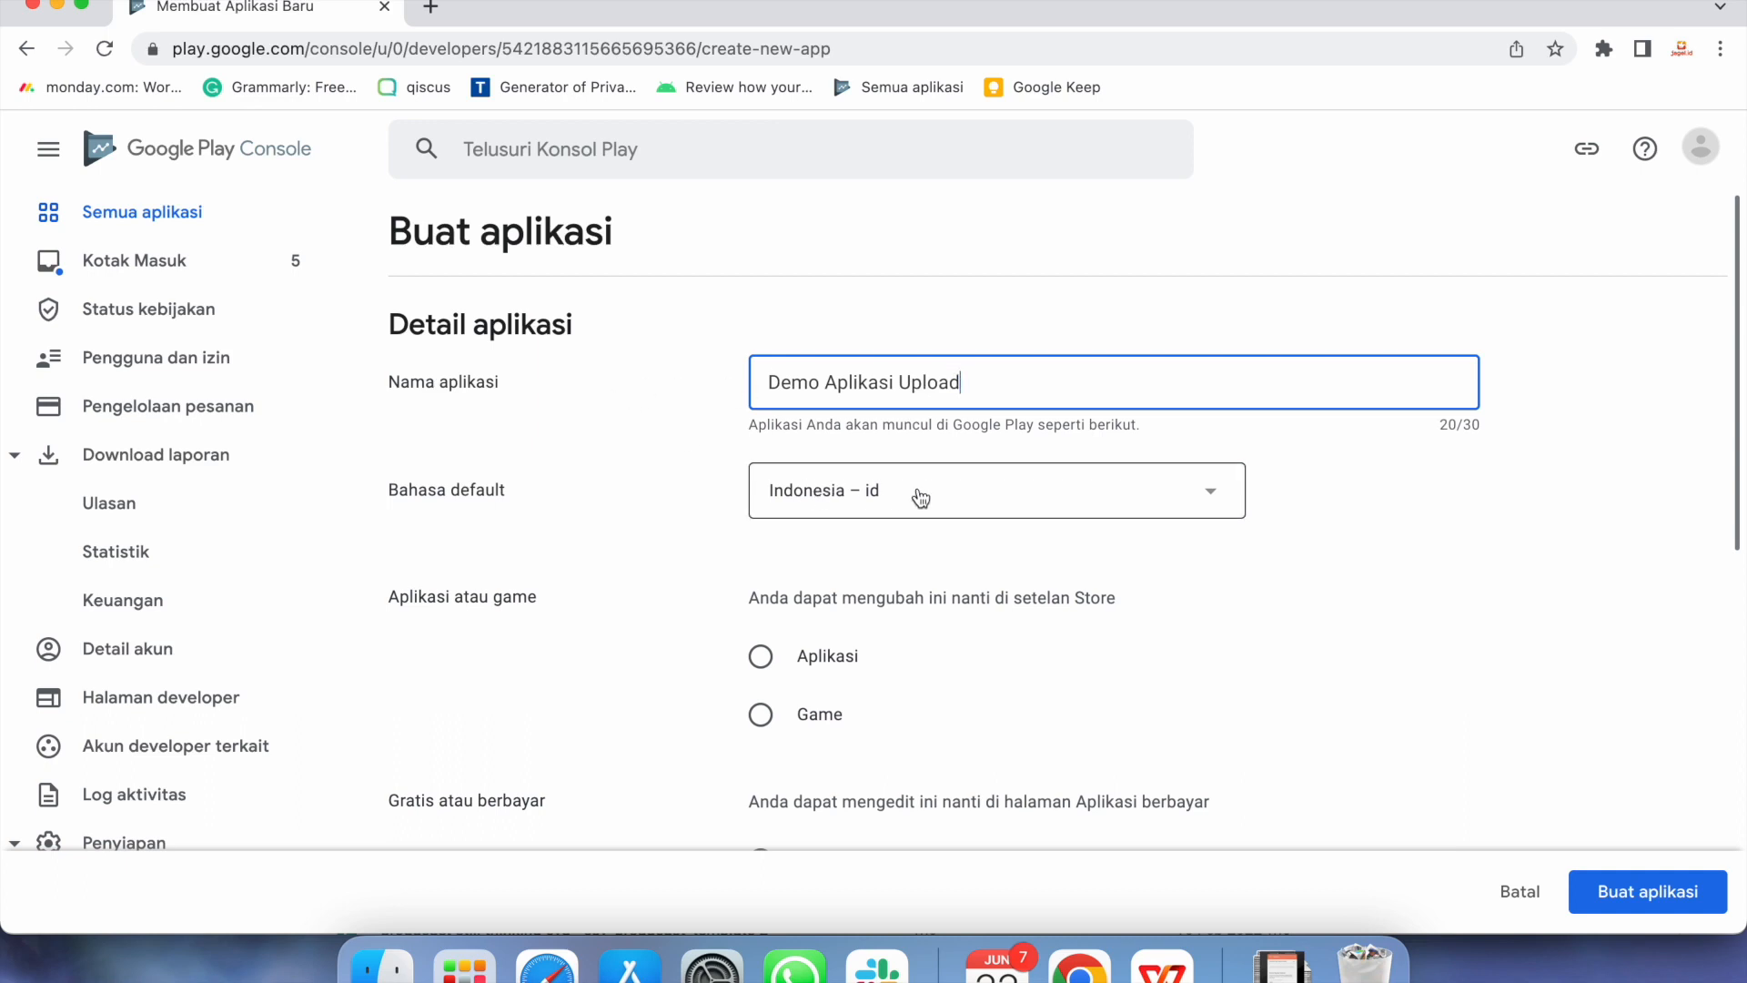
pyautogui.click(760, 659)
pyautogui.scroll(-5, 1030, 678)
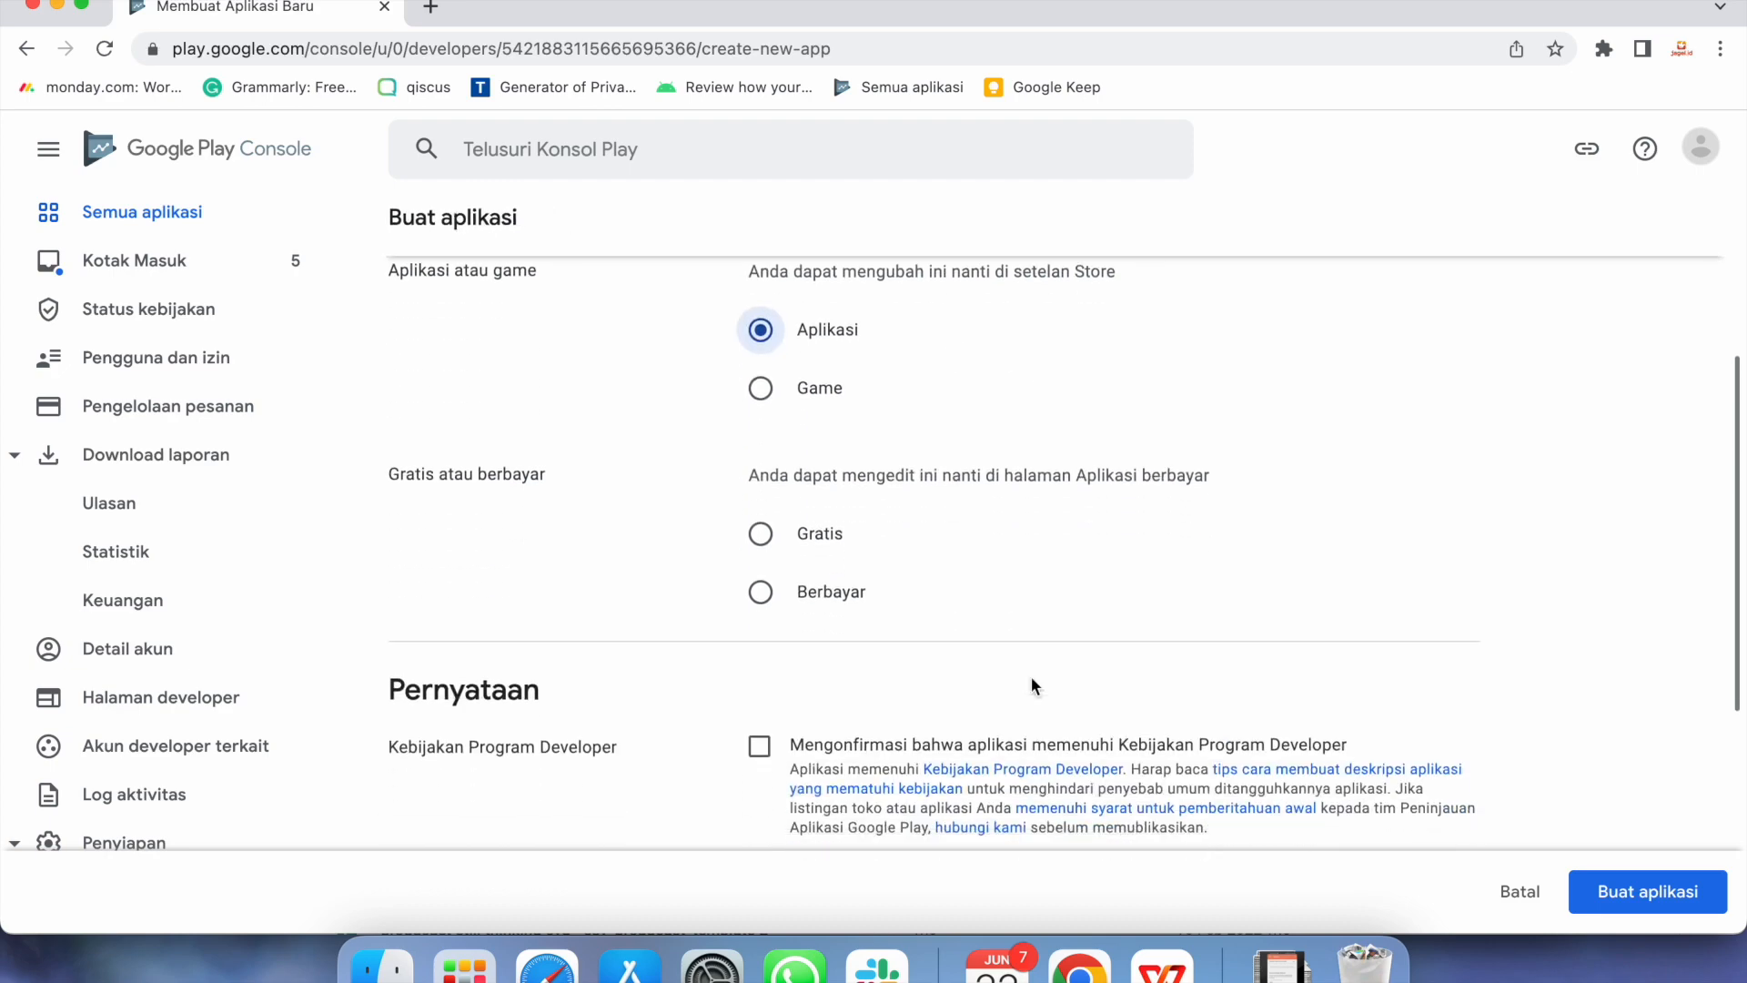
pyautogui.click(763, 511)
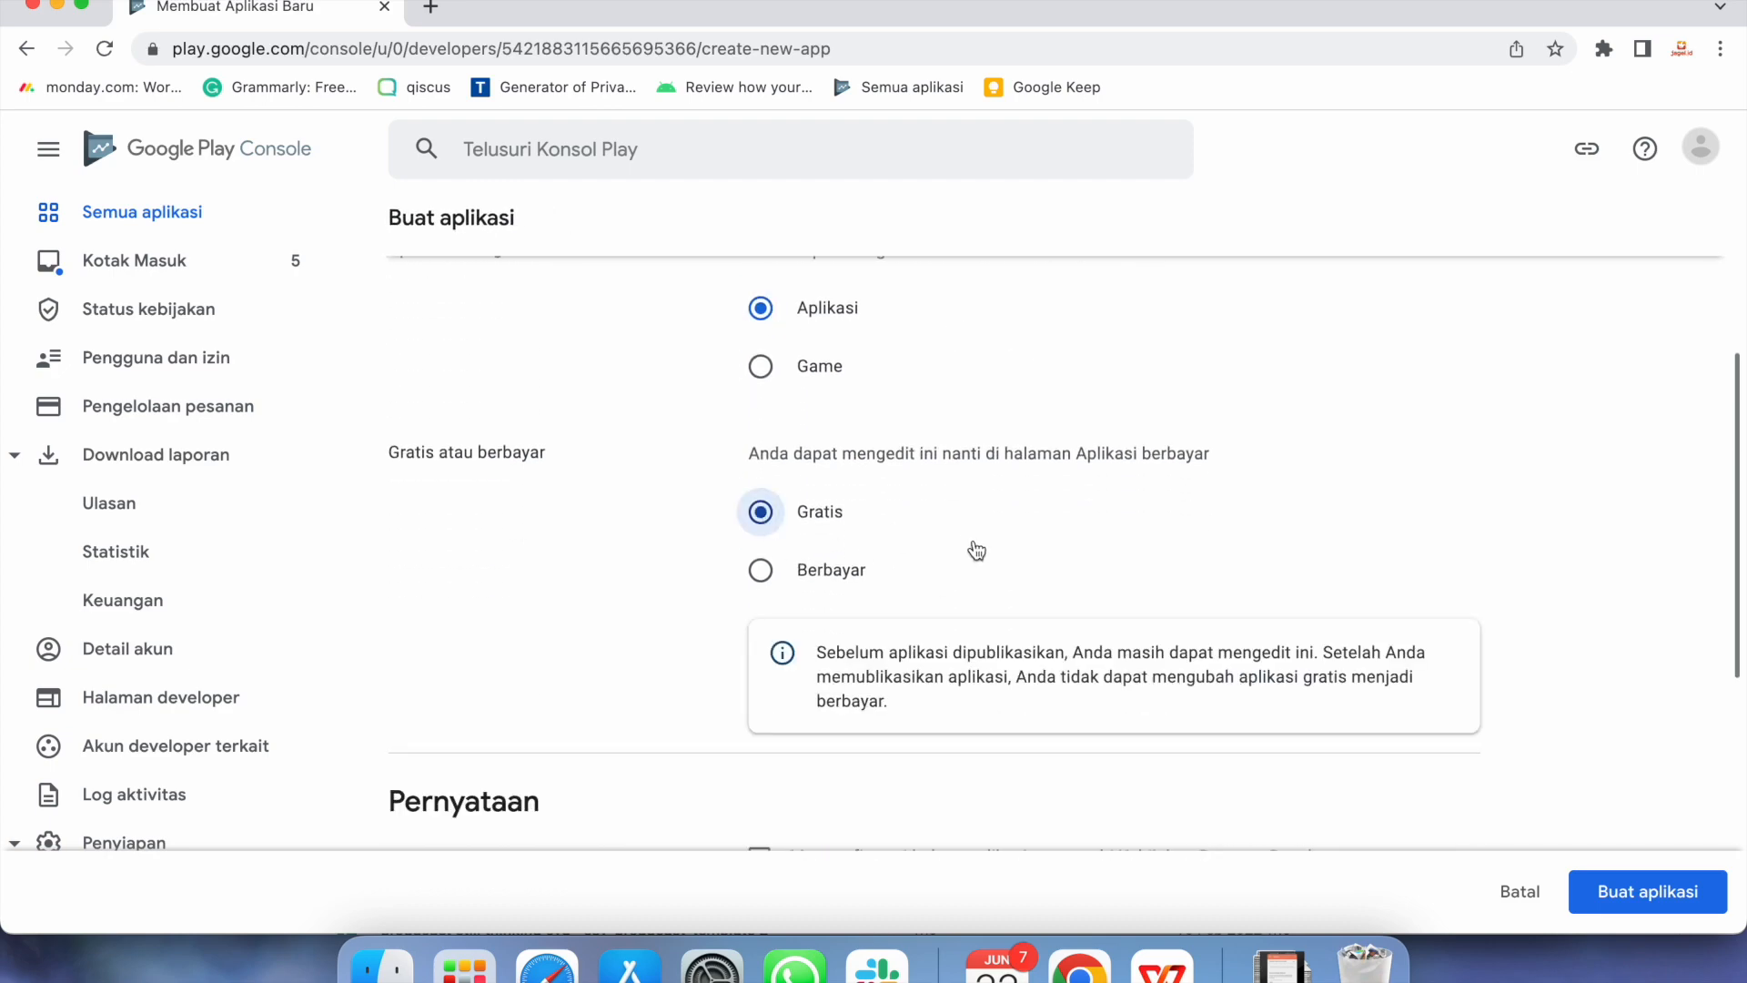
pyautogui.scroll(-6, 977, 550)
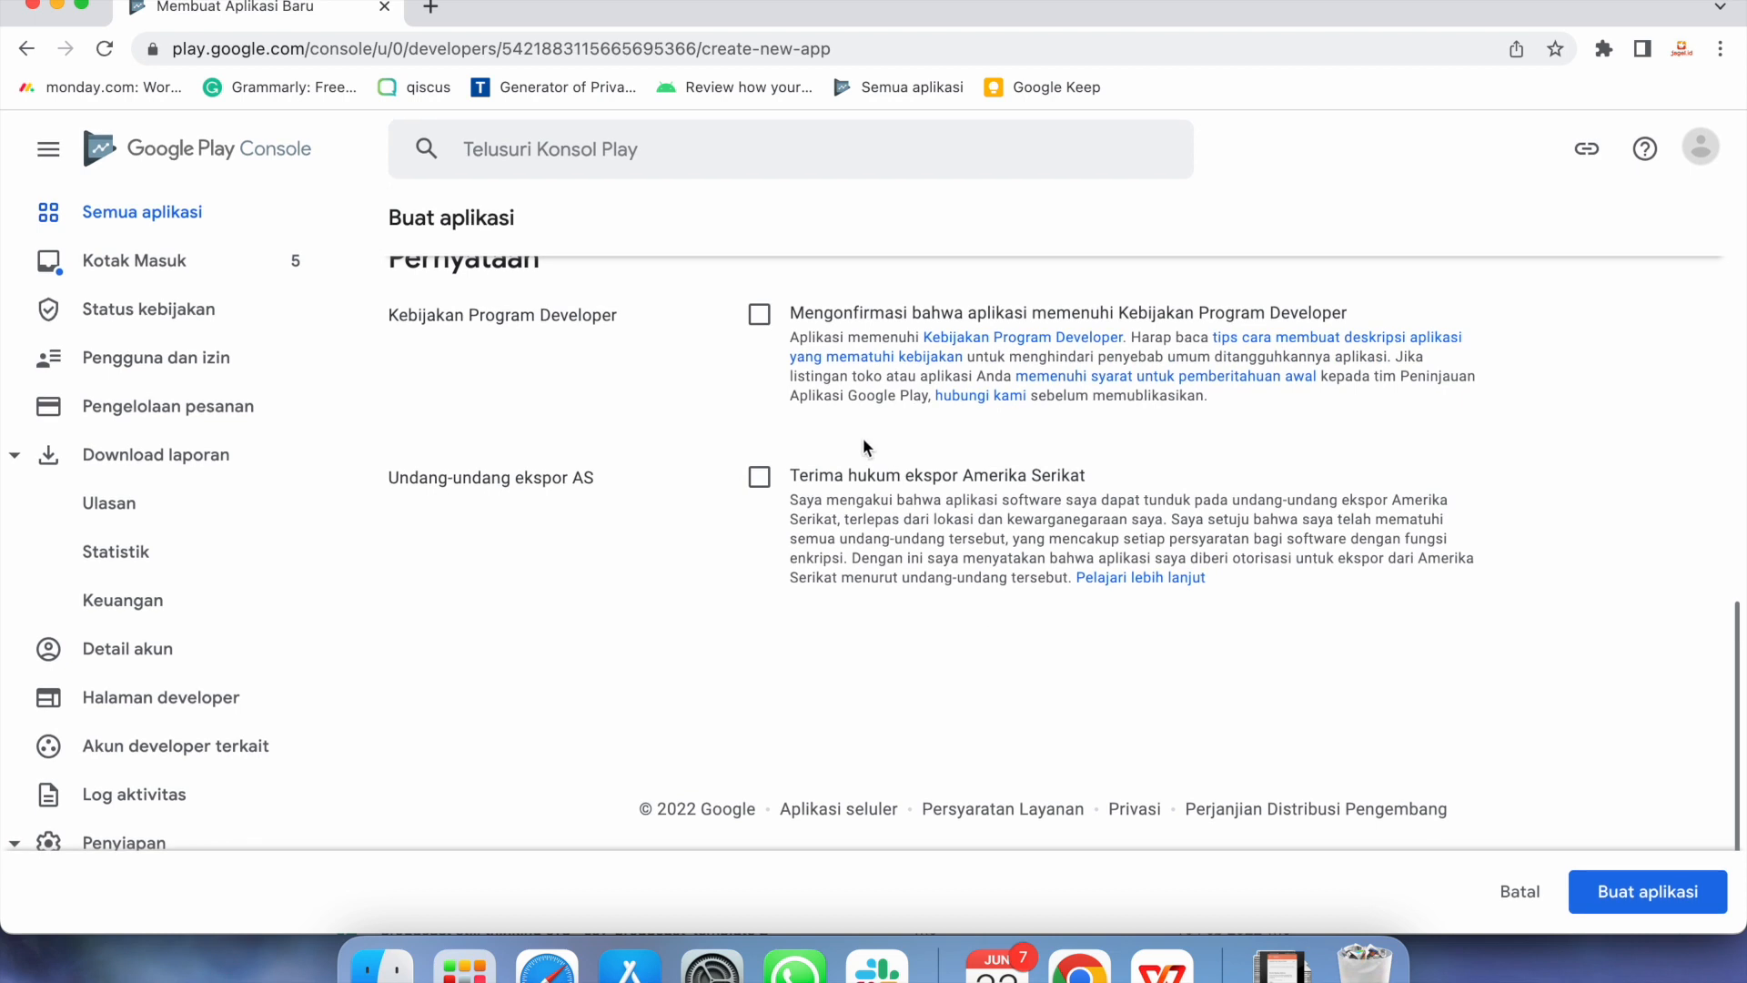
pyautogui.scroll(2, 773, 391)
pyautogui.click(761, 469)
pyautogui.click(760, 631)
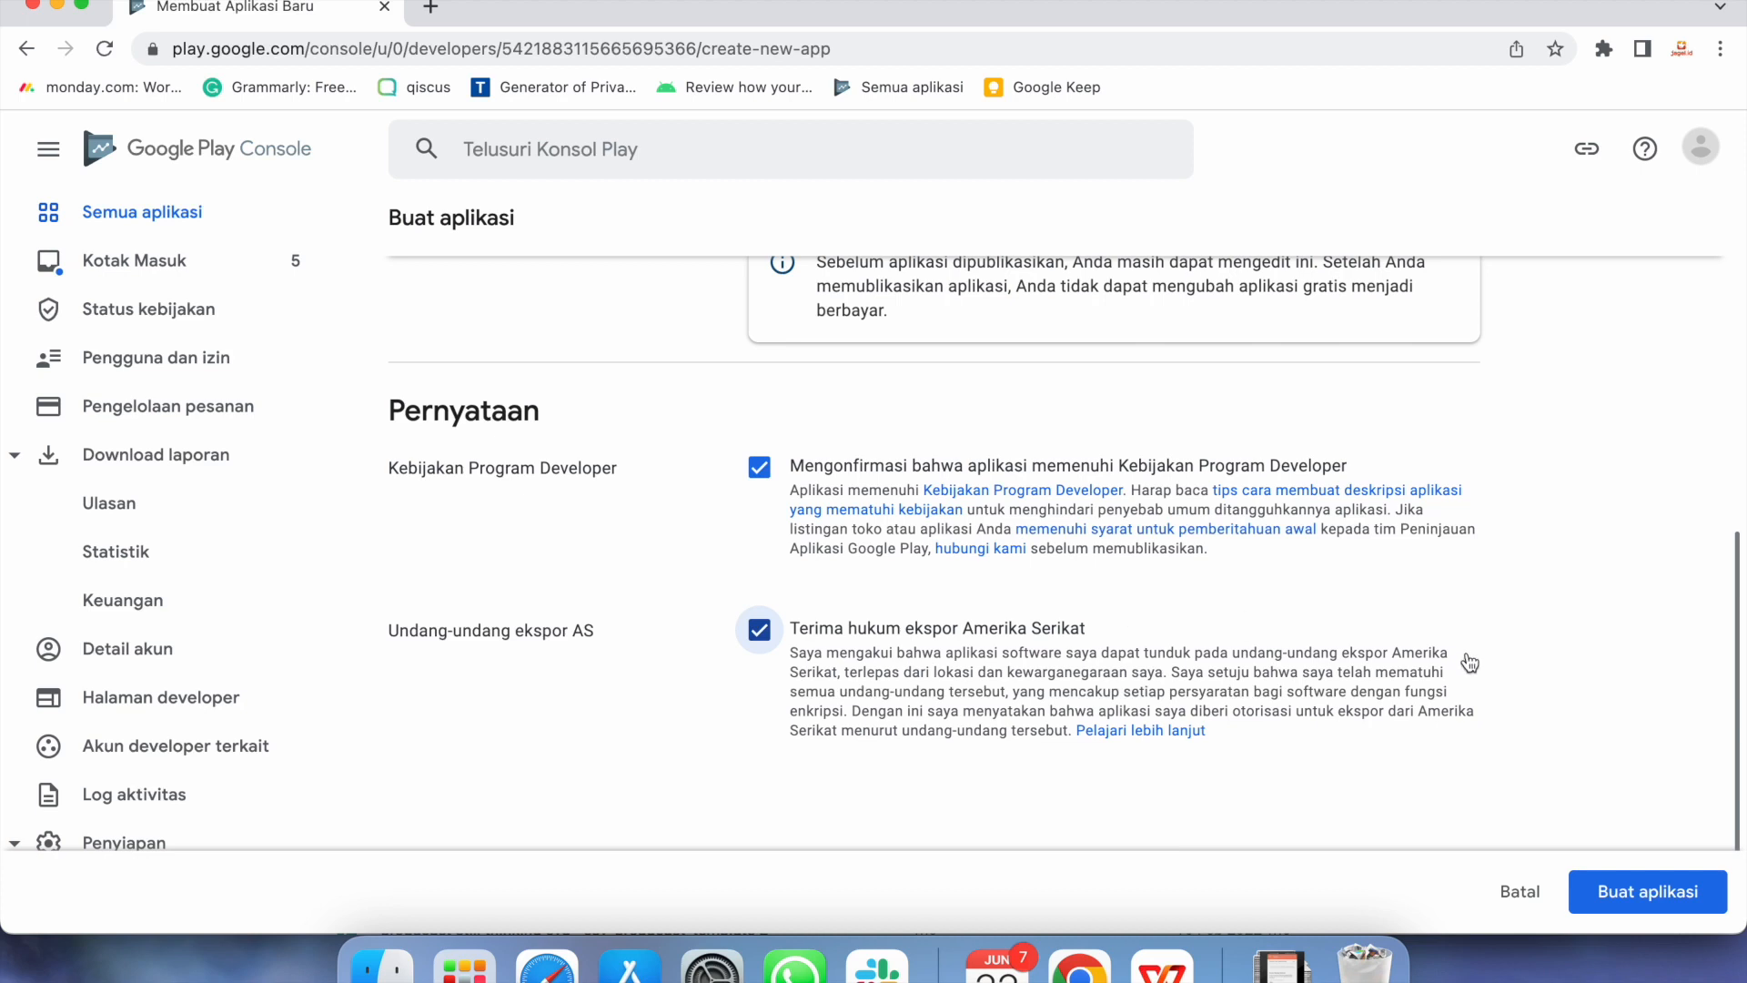
pyautogui.click(1628, 904)
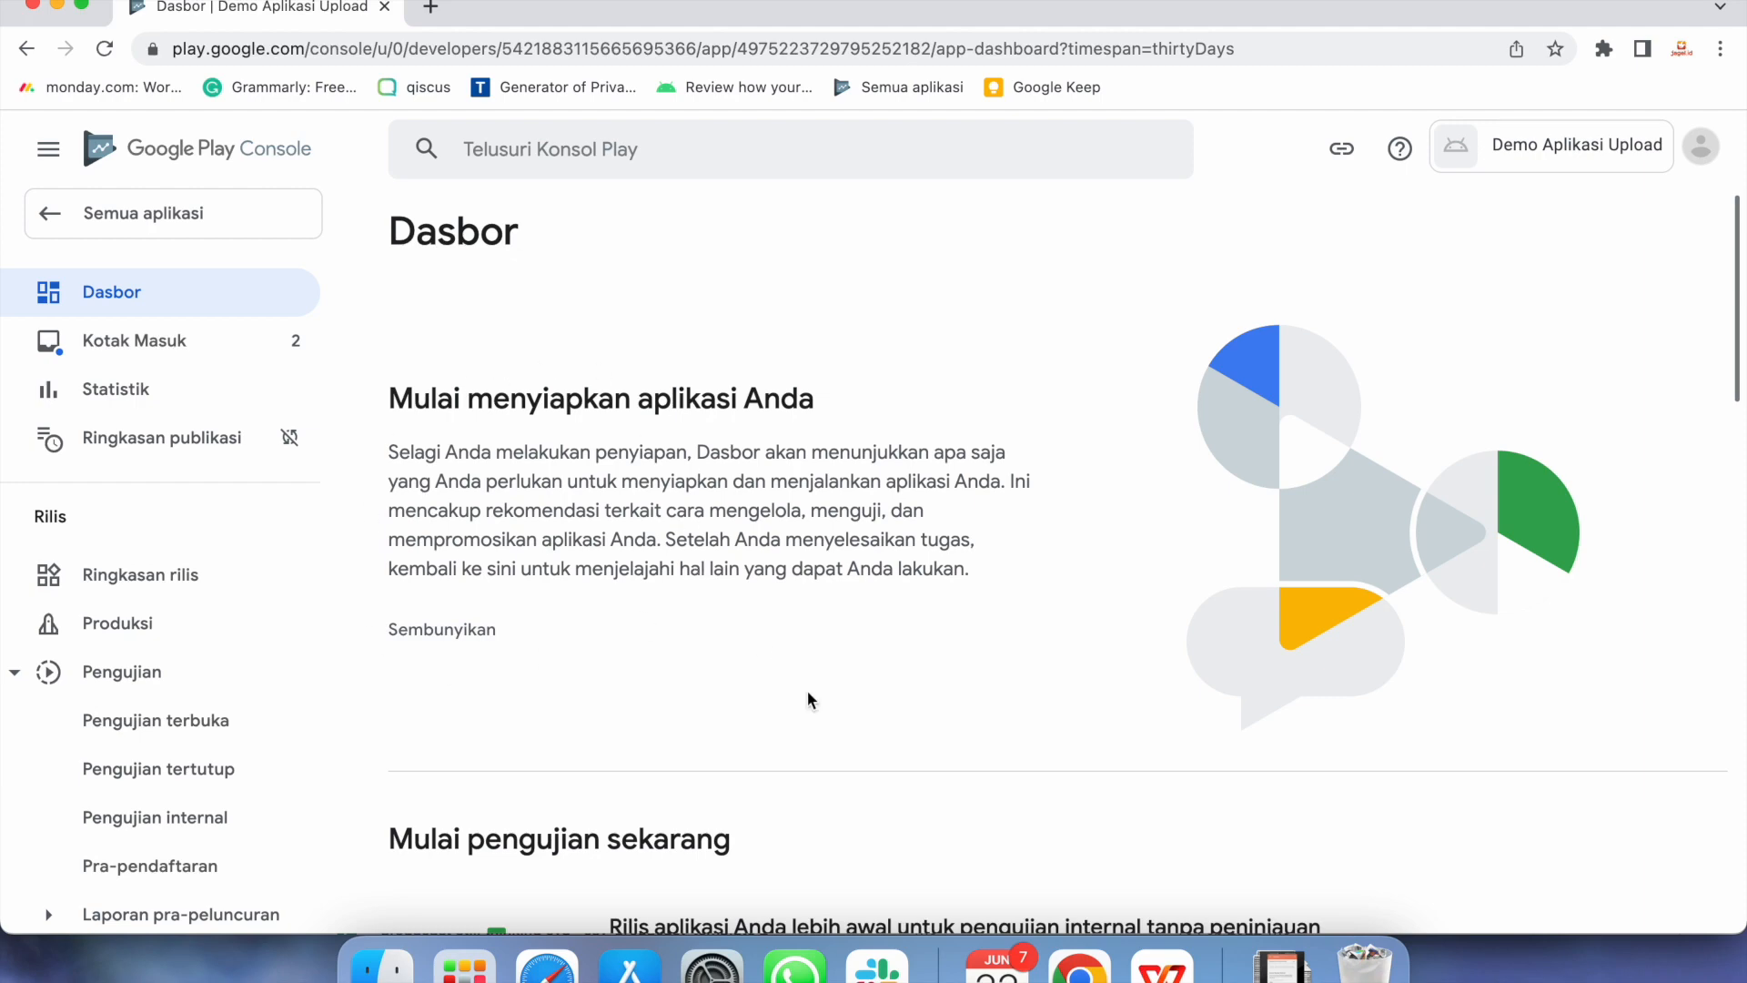
# Expand the Menyiapkan aplikasi task list on the Dasbor and open Menetapkan kebijakan privasi
pyautogui.scroll(-6, 811, 700)
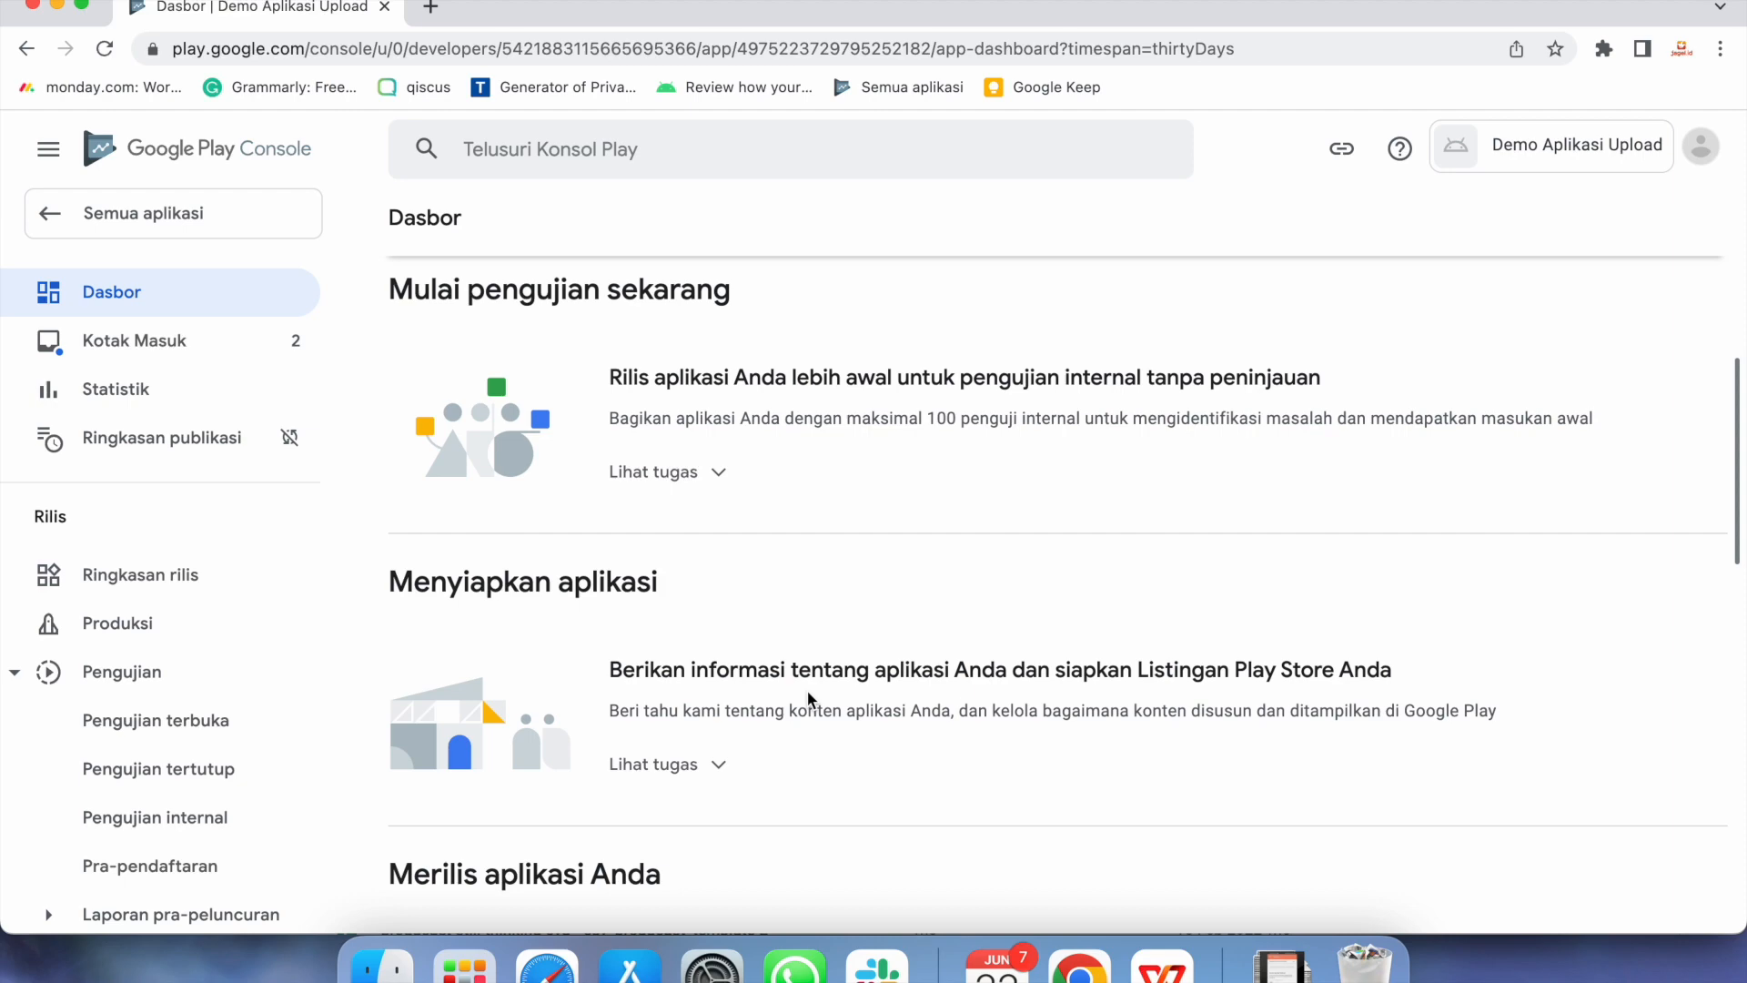
pyautogui.scroll(-7, 808, 697)
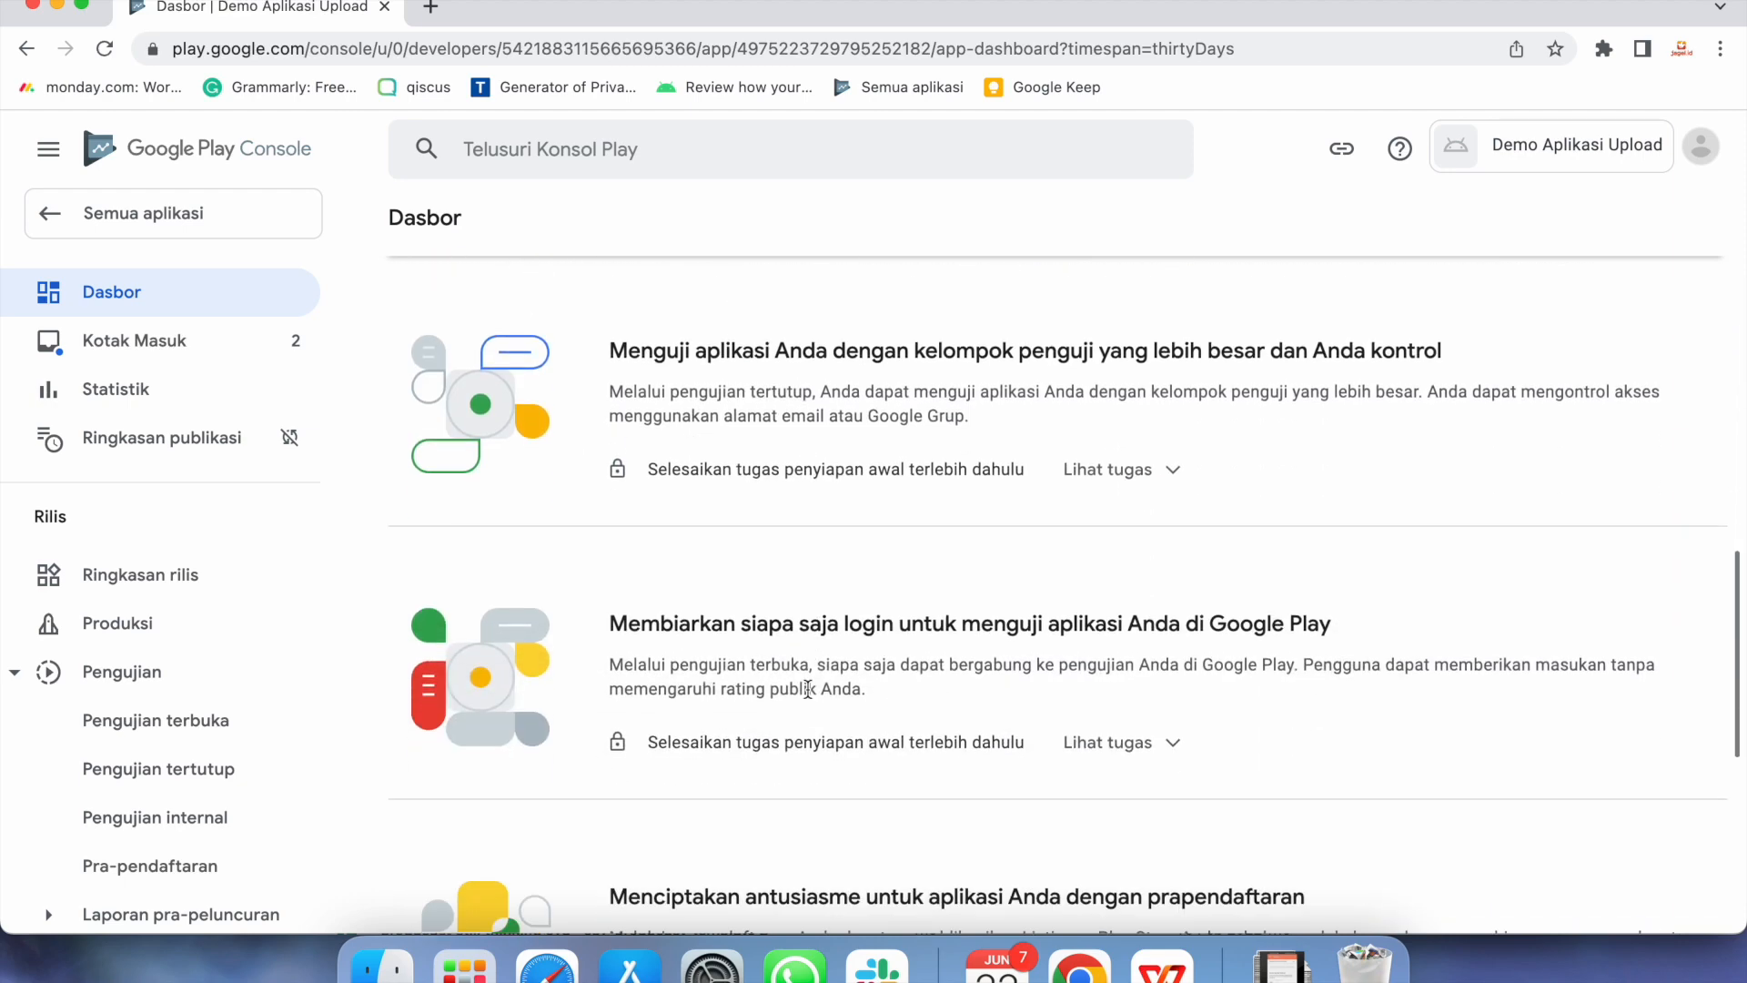
pyautogui.scroll(-4, 806, 684)
pyautogui.scroll(-2, 807, 681)
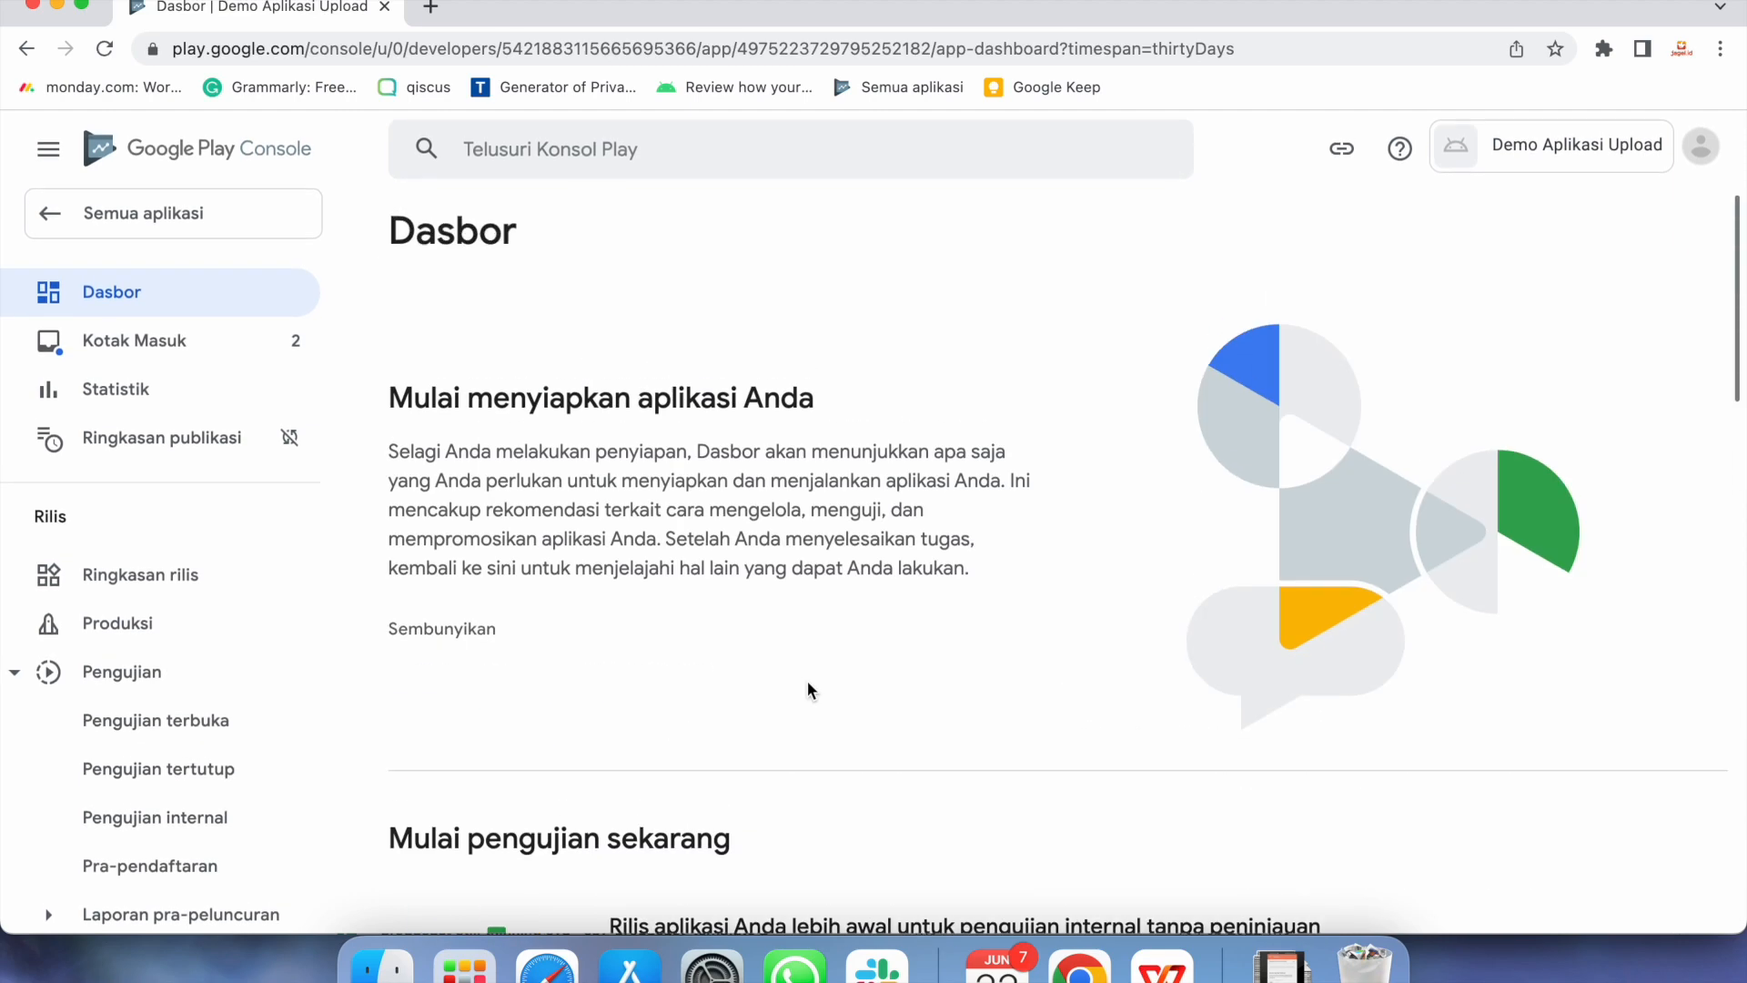
pyautogui.scroll(-8, 808, 685)
pyautogui.scroll(4, 808, 684)
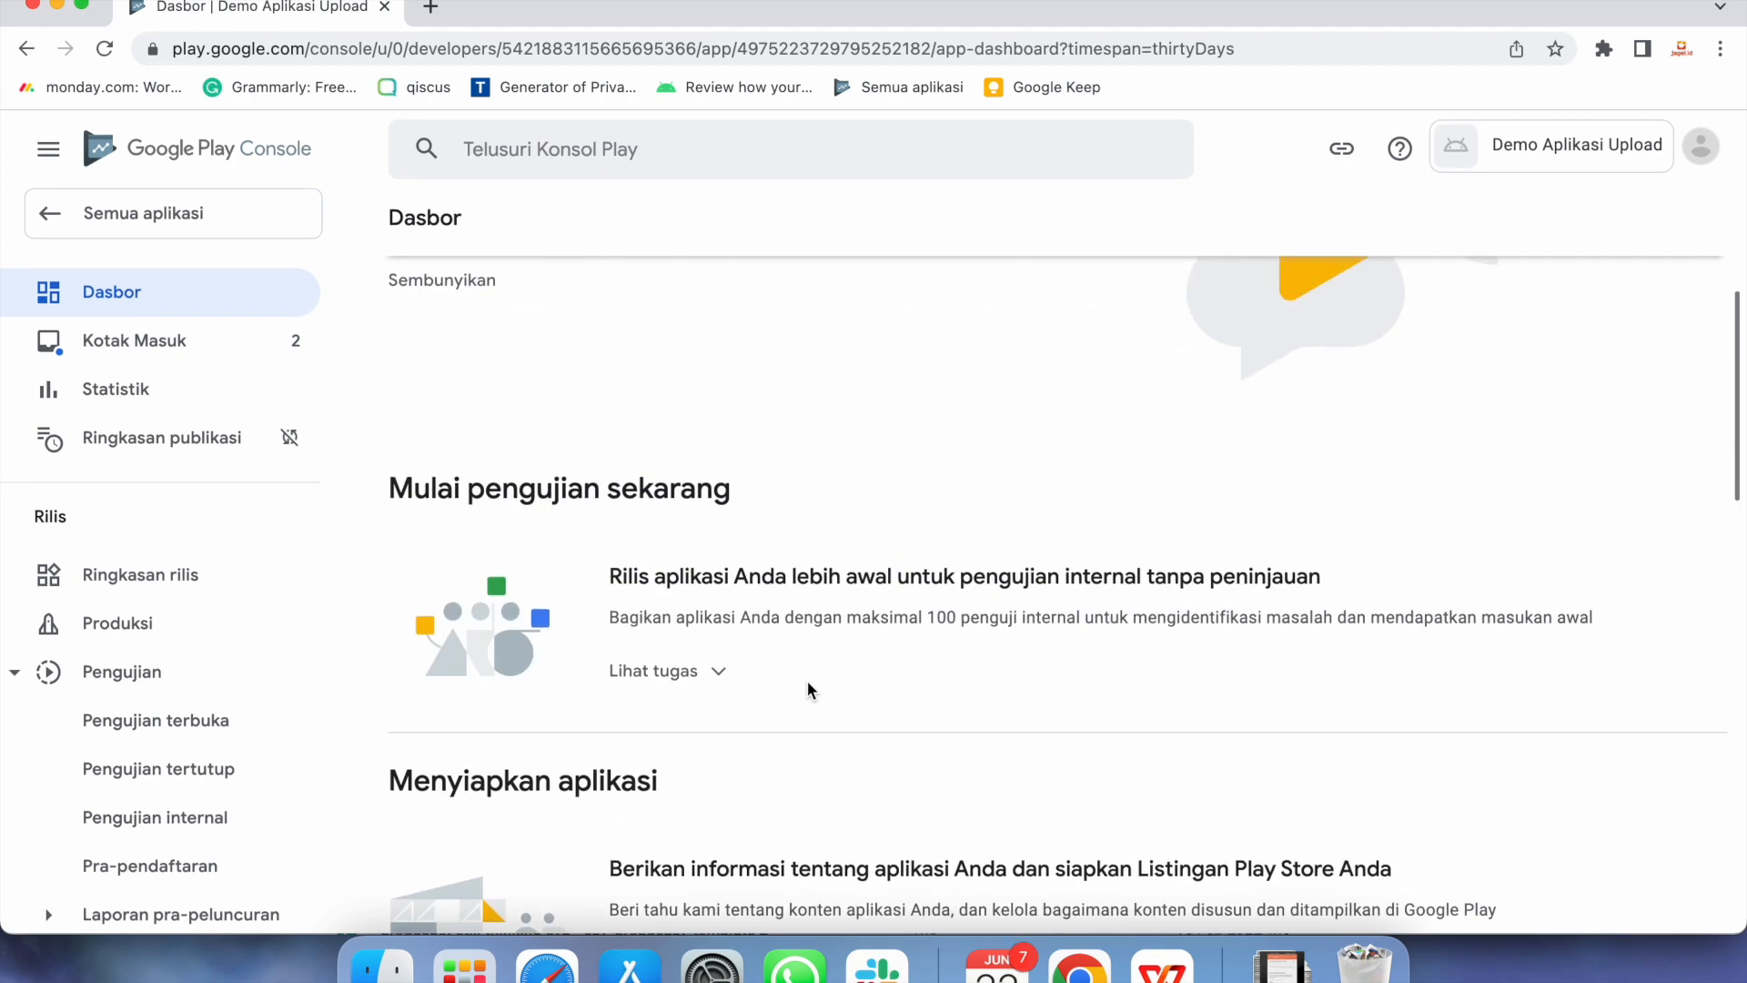
pyautogui.scroll(-2, 806, 681)
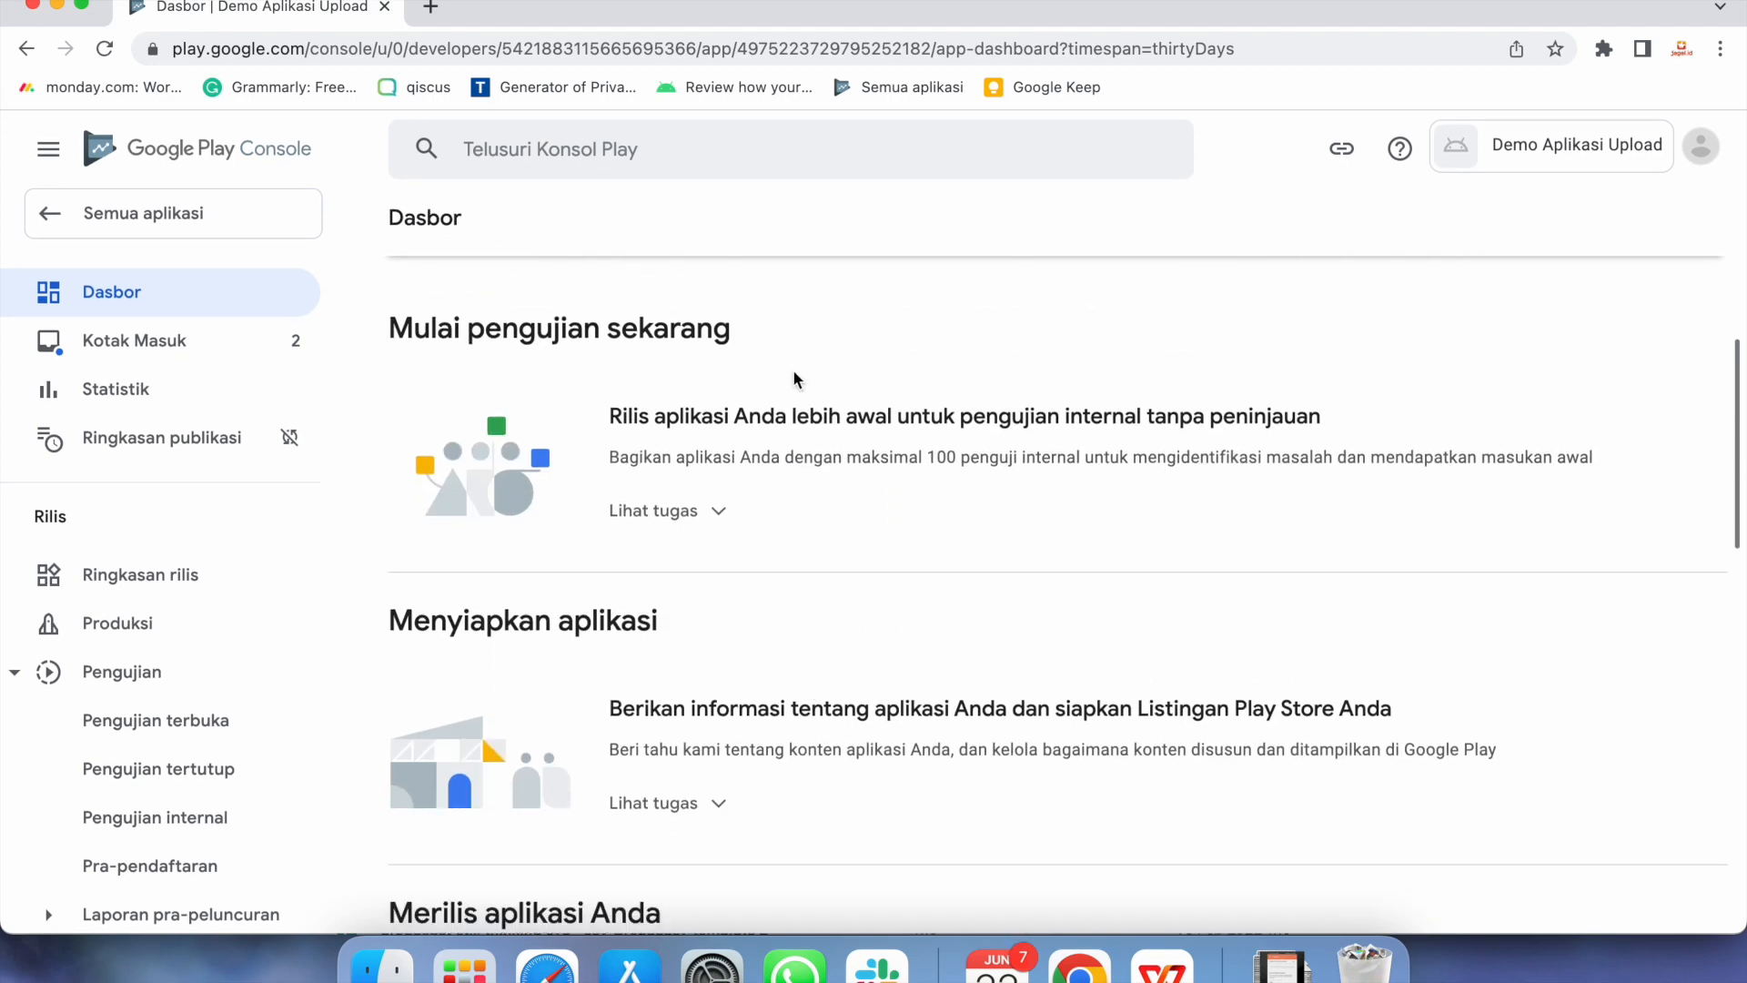
pyautogui.scroll(1, 649, 367)
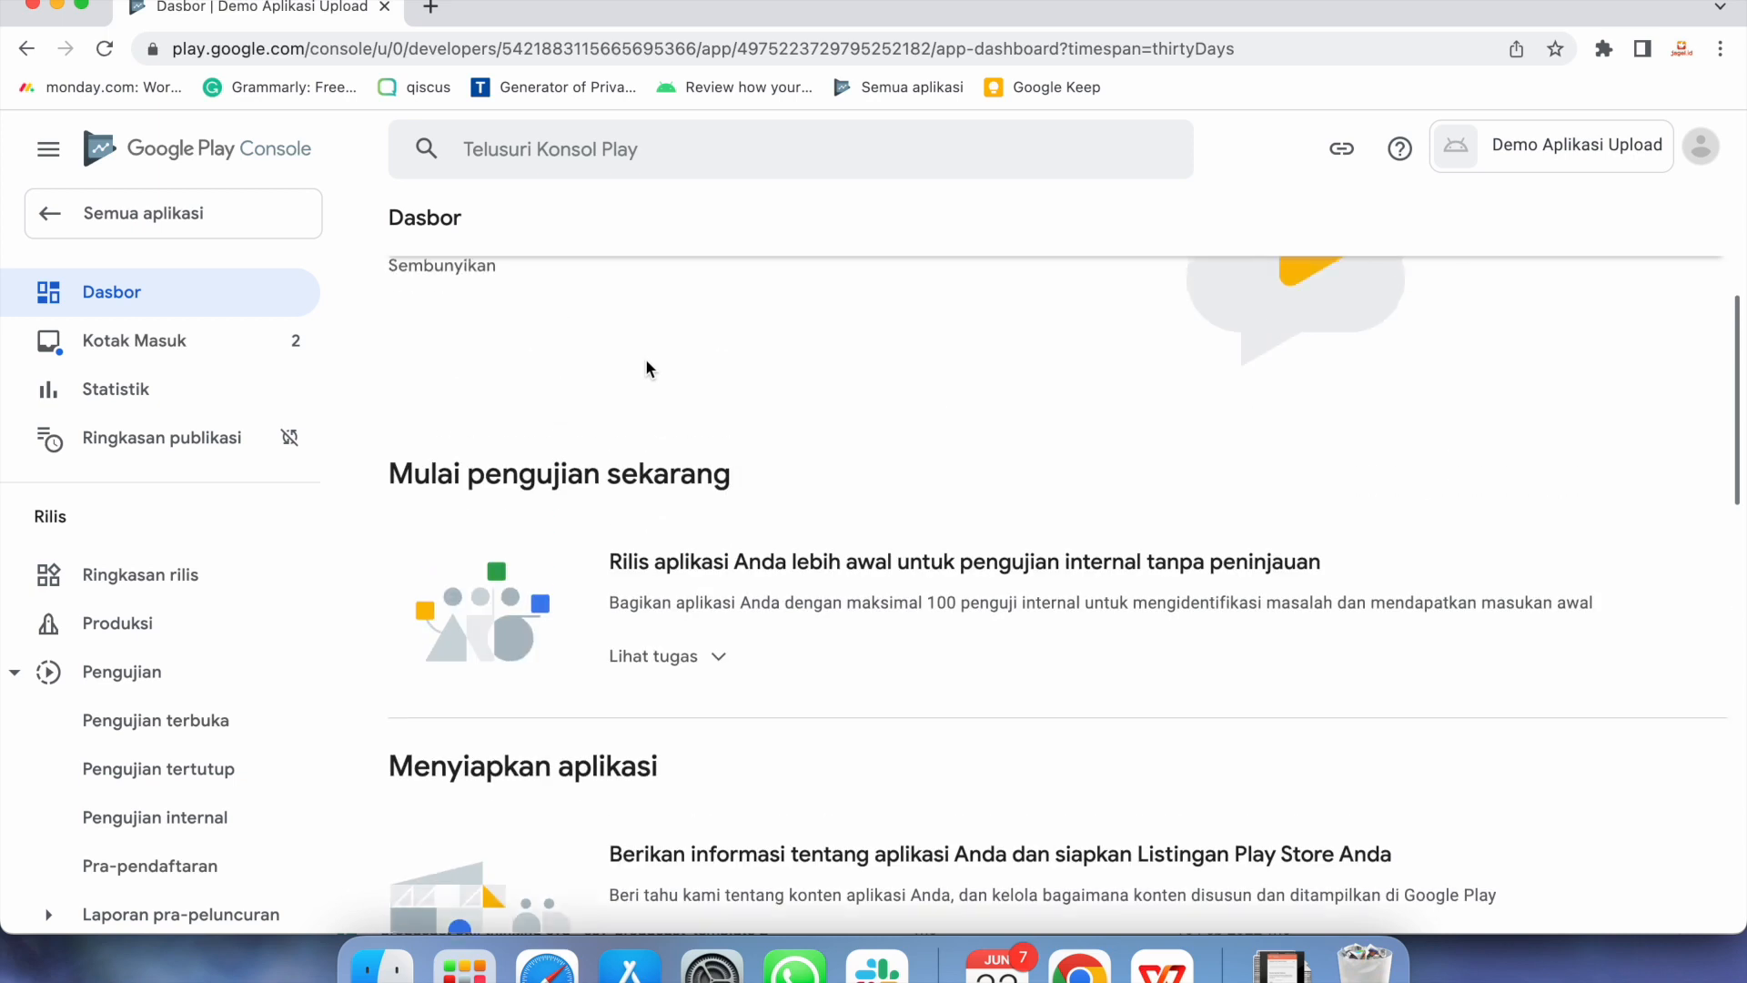
pyautogui.scroll(1, 649, 368)
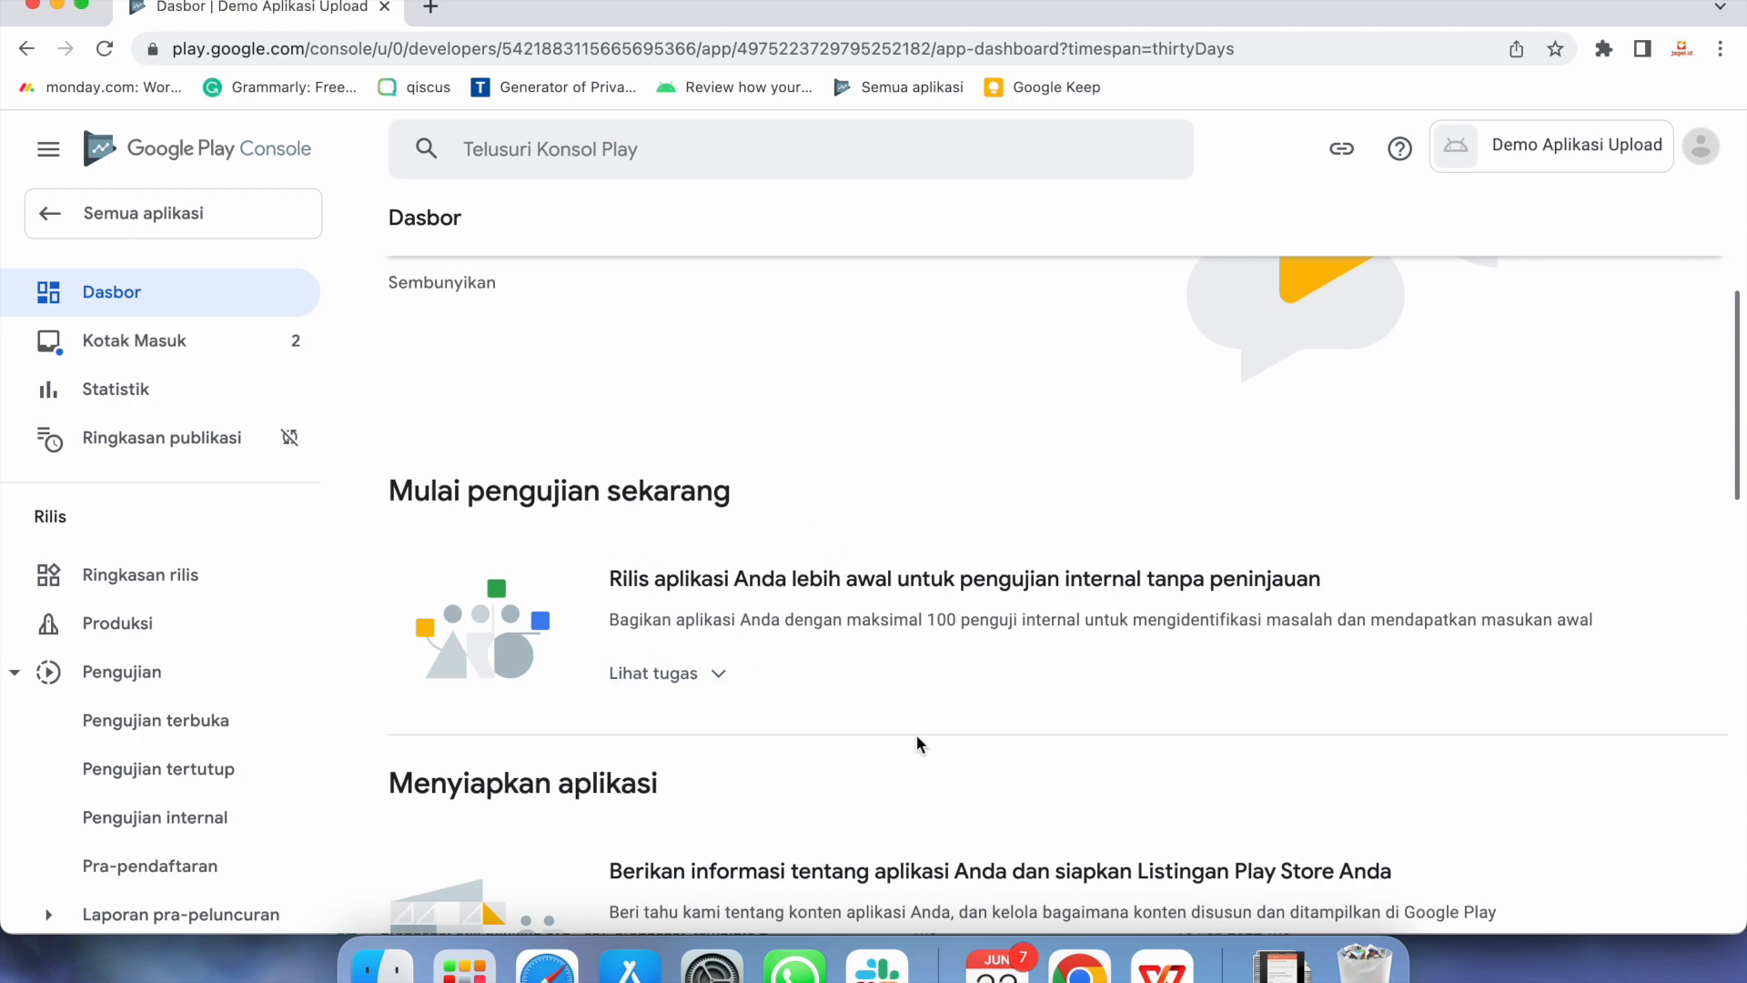
pyautogui.scroll(-4, 918, 739)
pyautogui.scroll(-1, 917, 741)
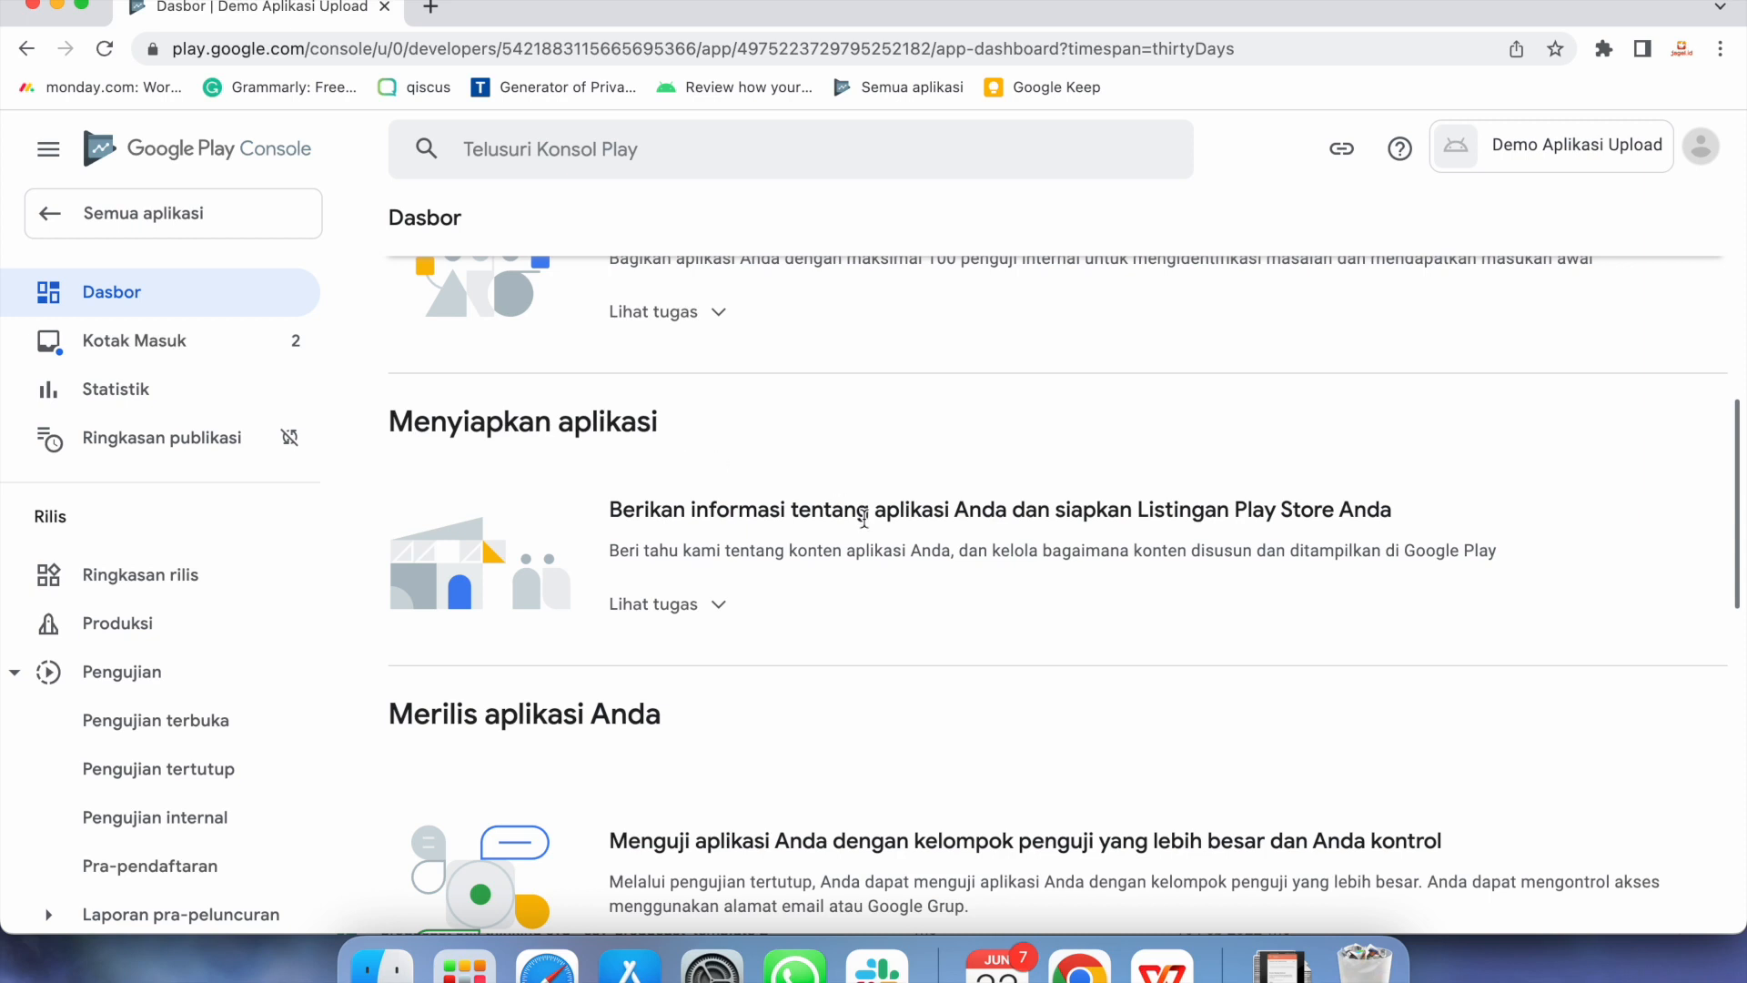
pyautogui.scroll(3, 863, 519)
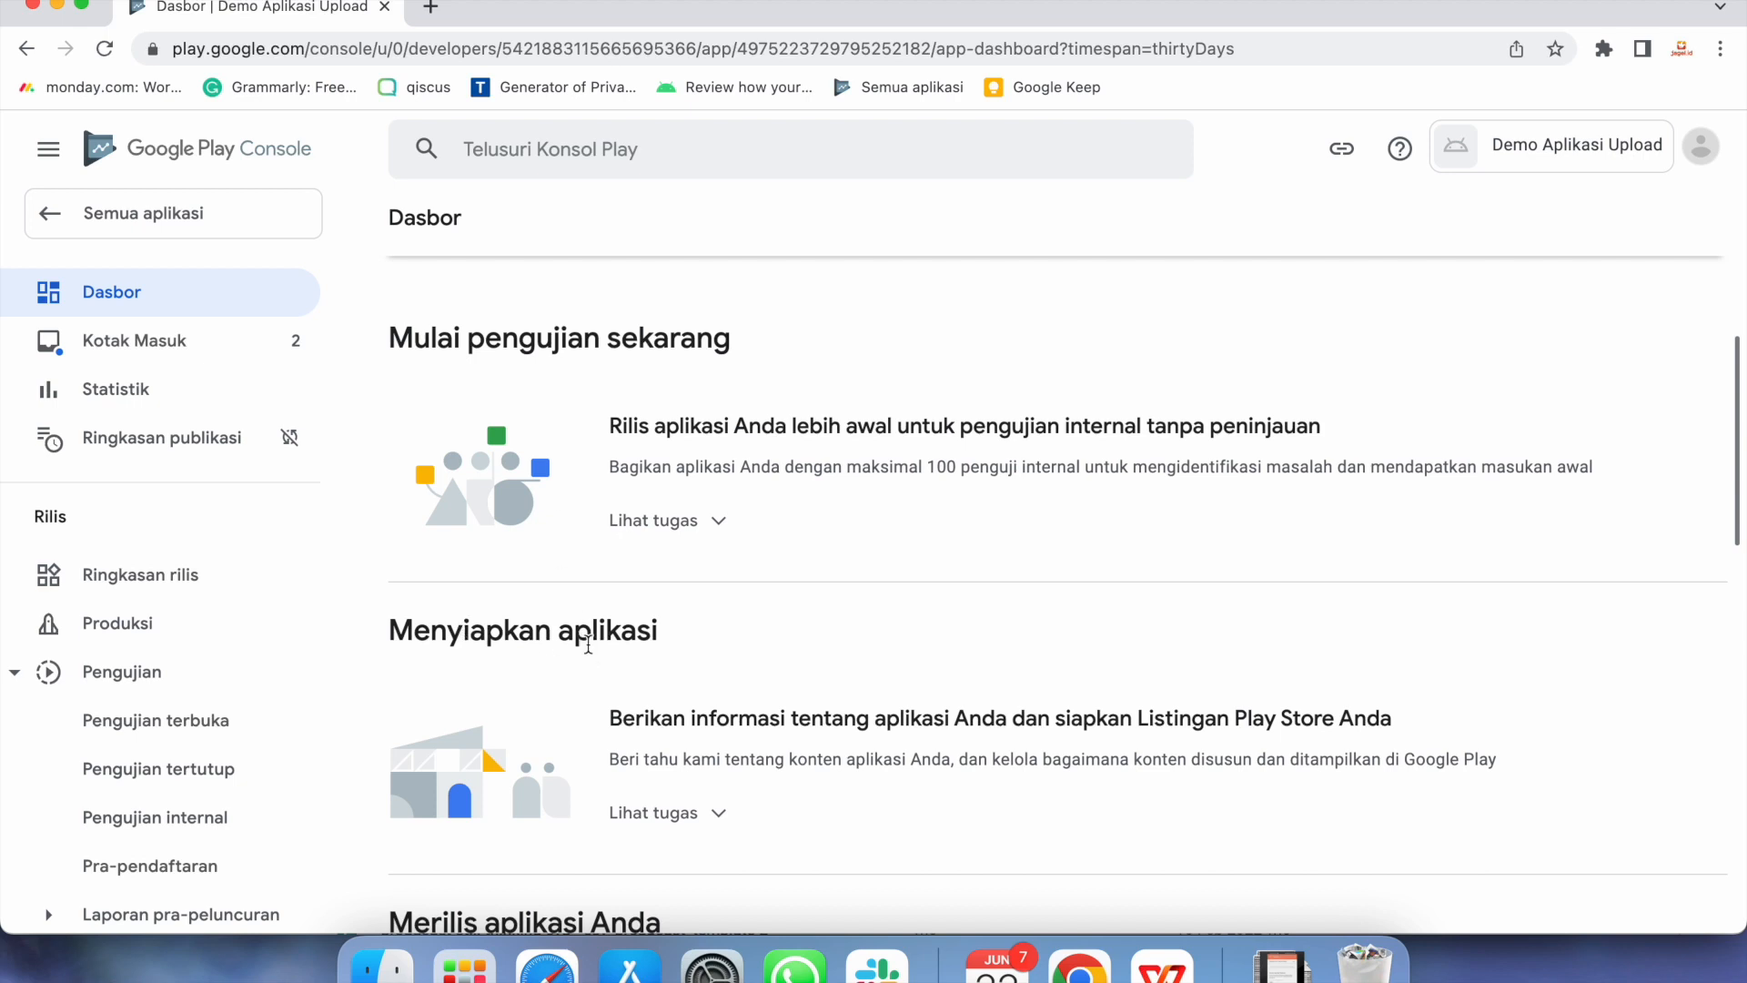
pyautogui.scroll(-2, 806, 799)
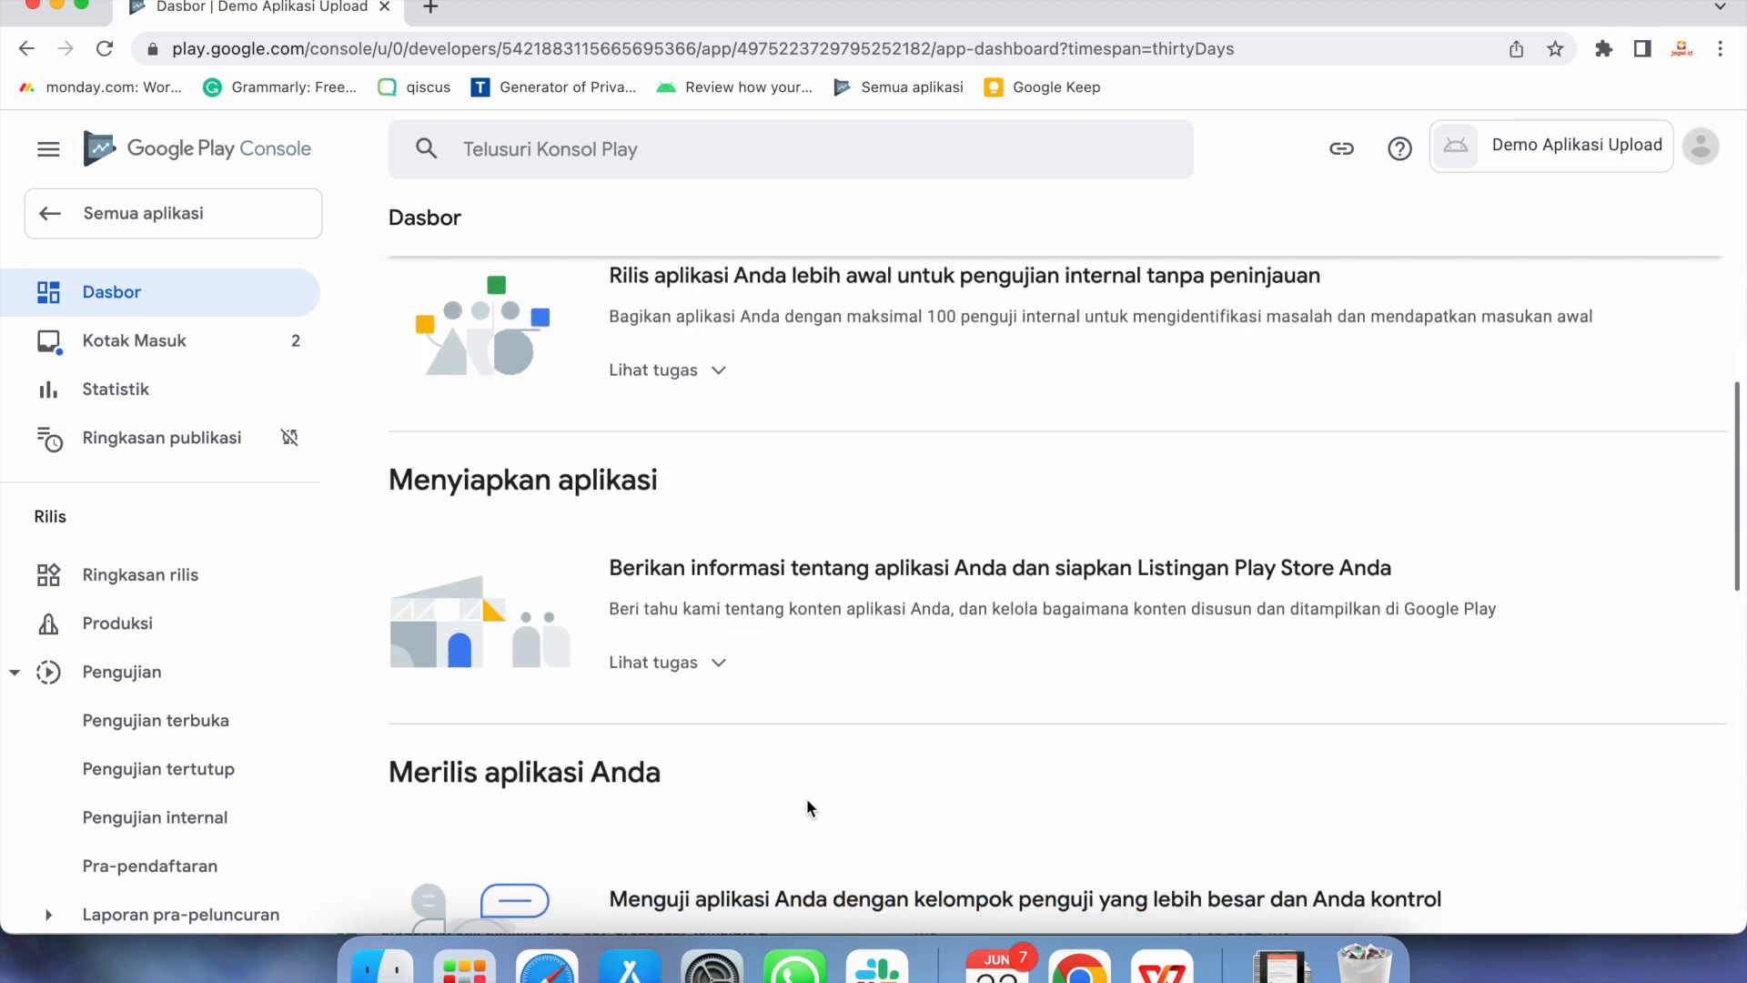
pyautogui.click(713, 655)
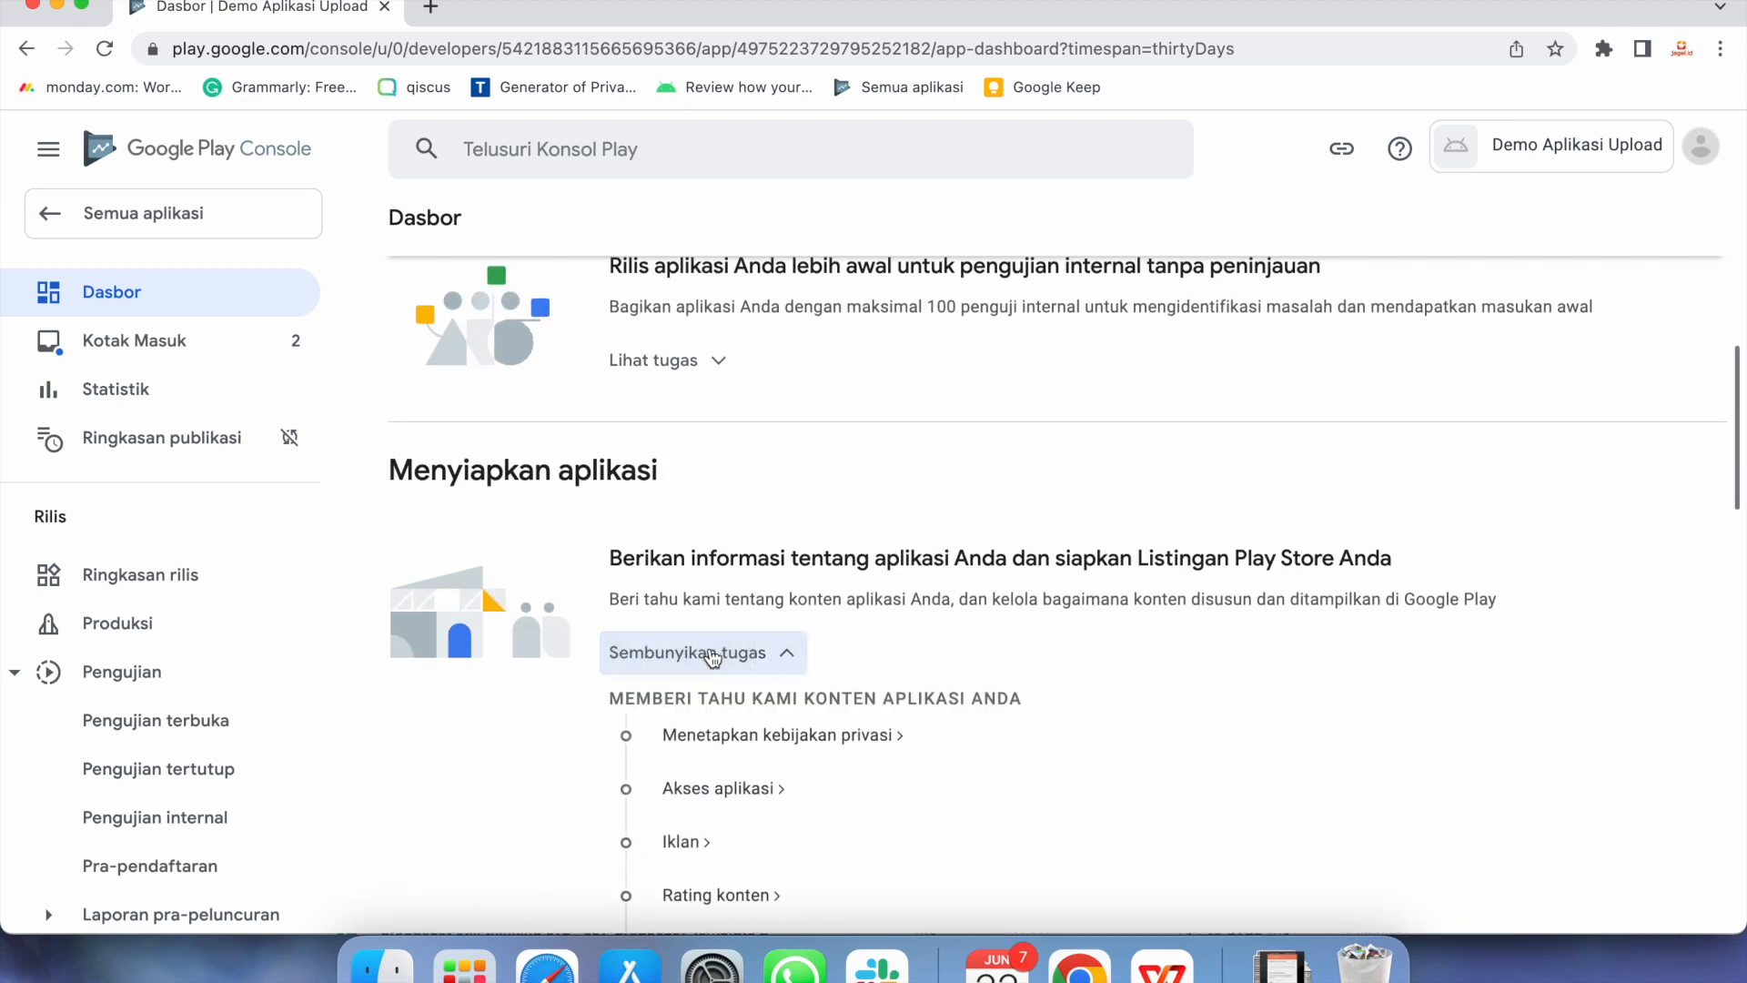
pyautogui.scroll(-2, 1076, 783)
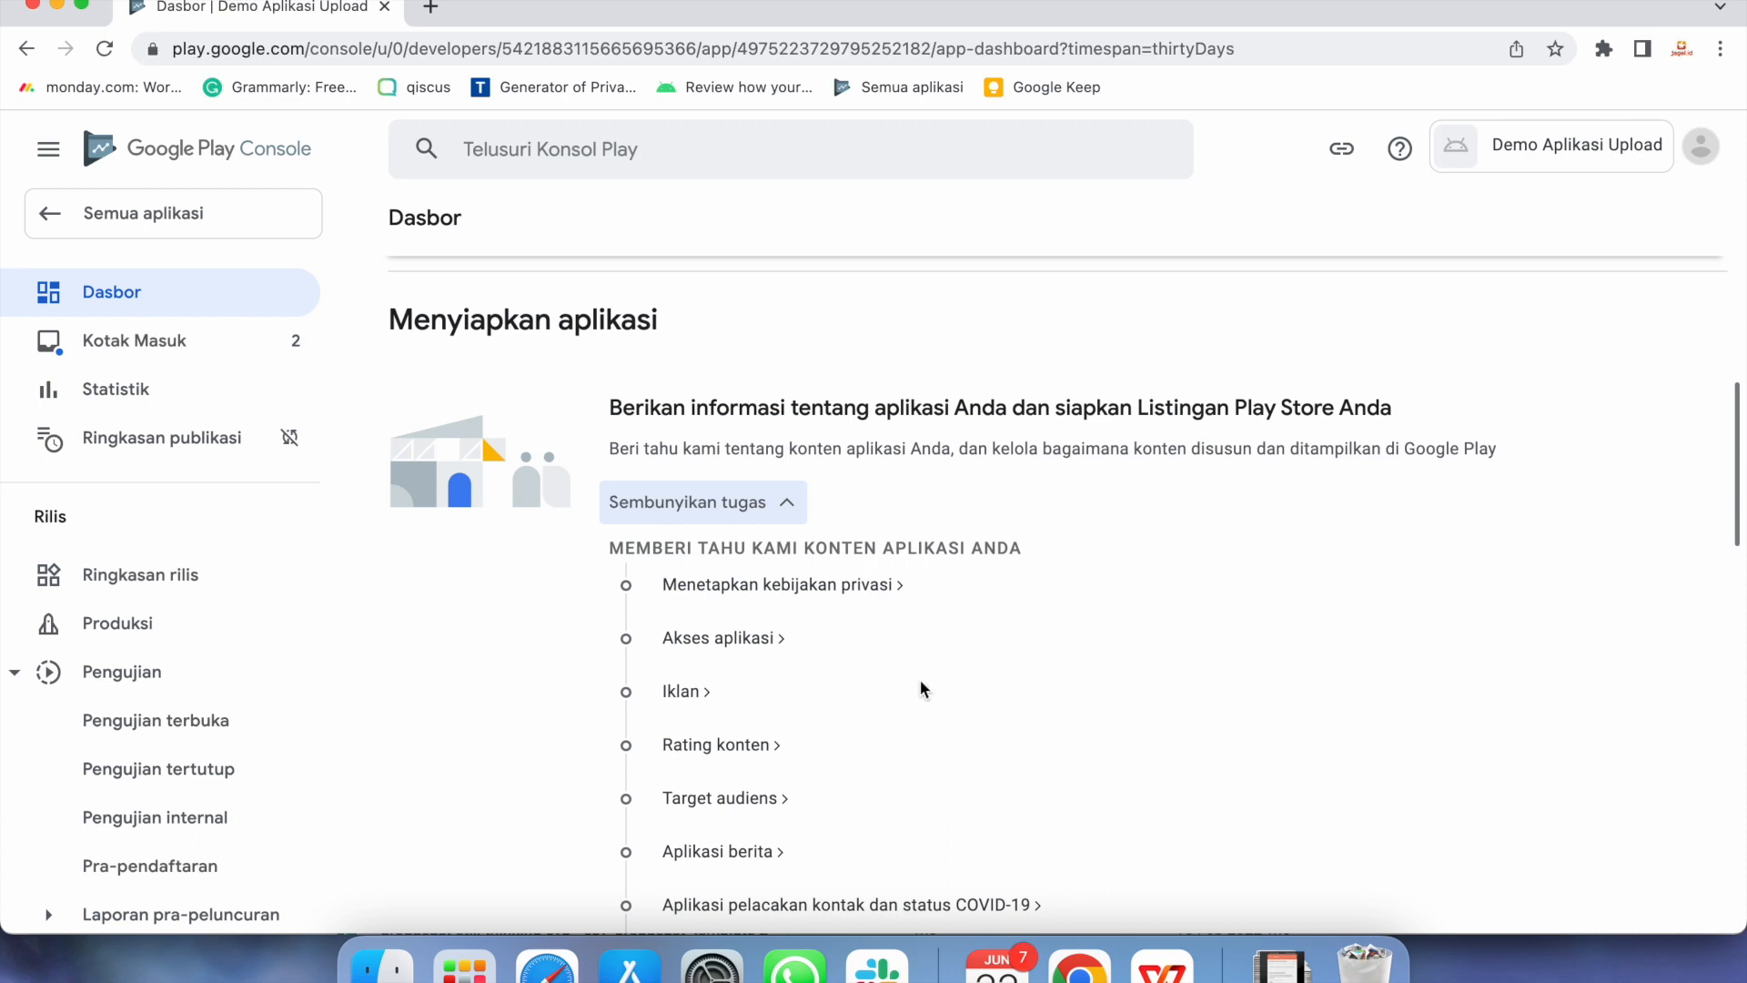
pyautogui.click(828, 587)
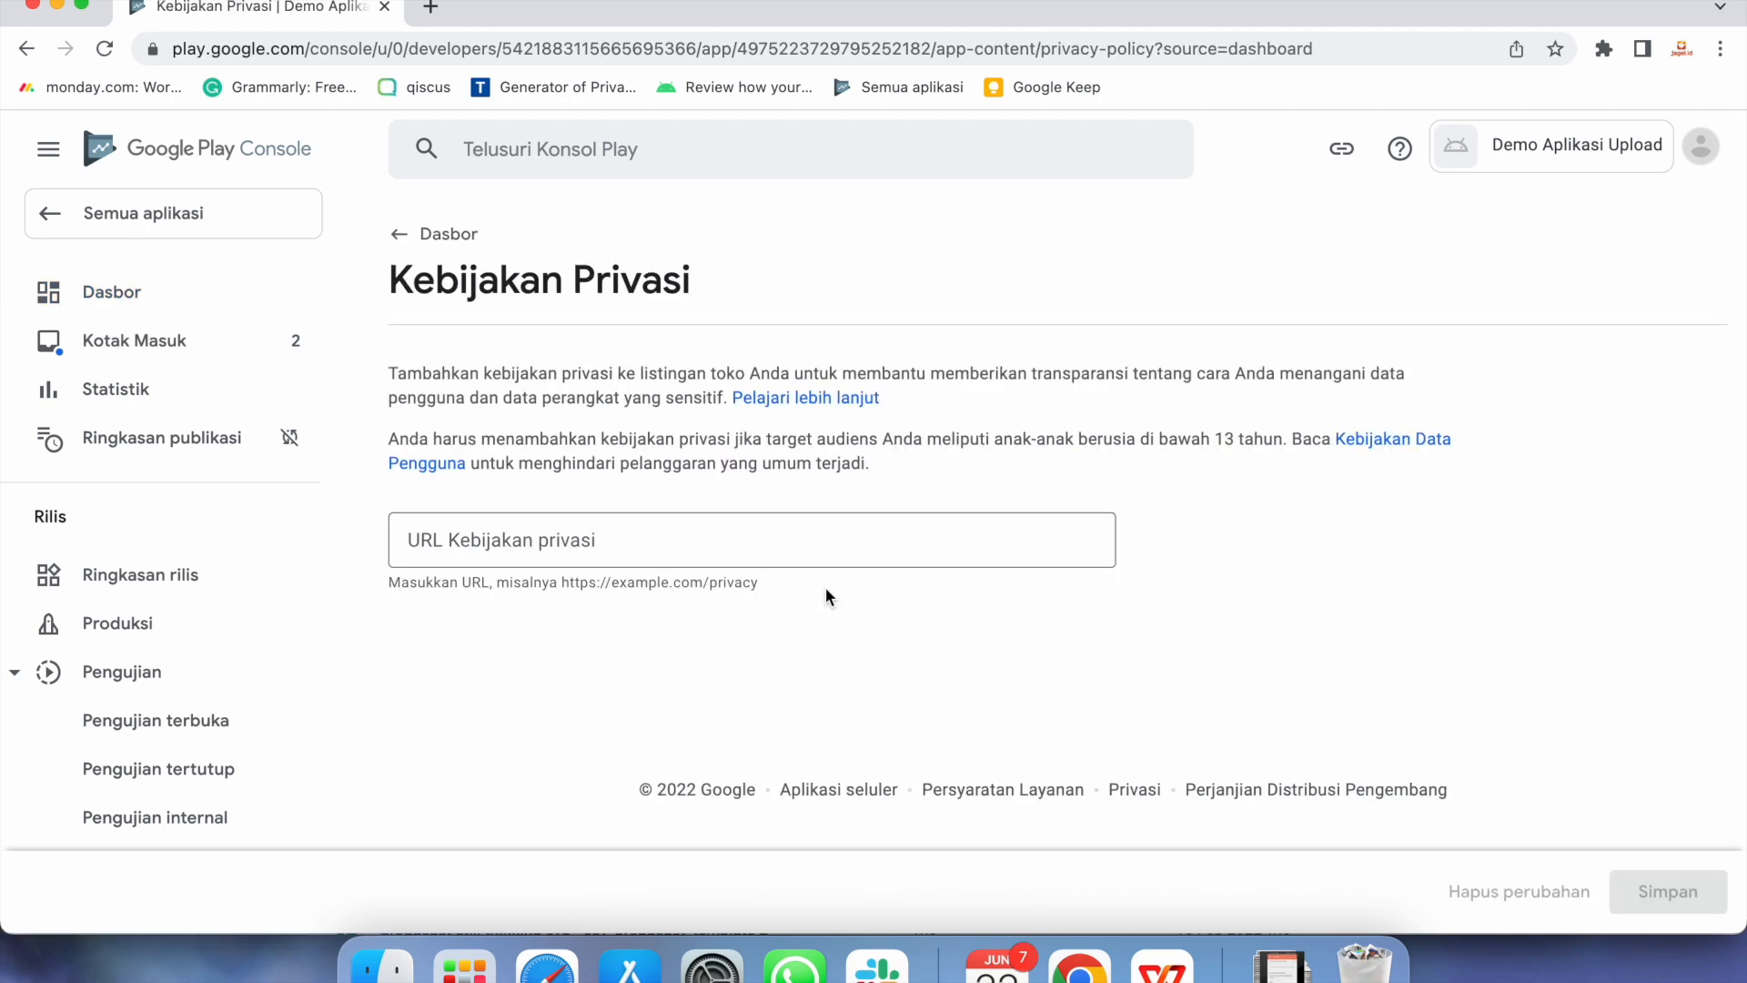
pyautogui.click(651, 536)
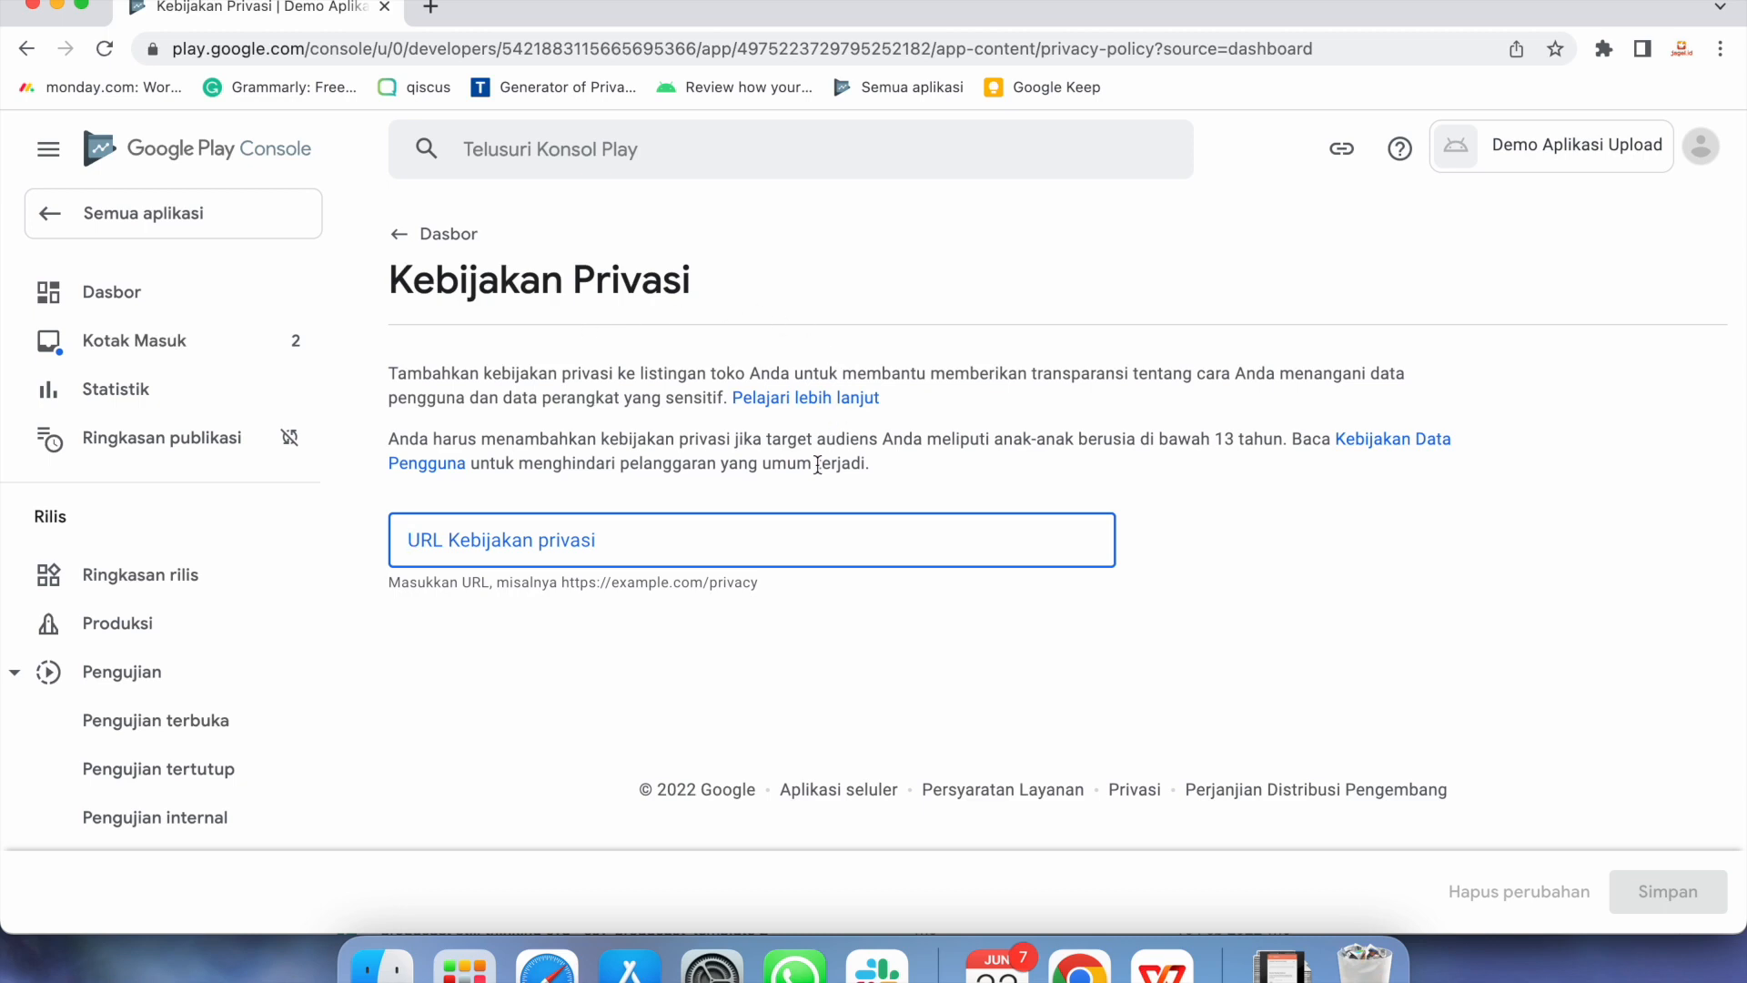
pyautogui.write('htt')
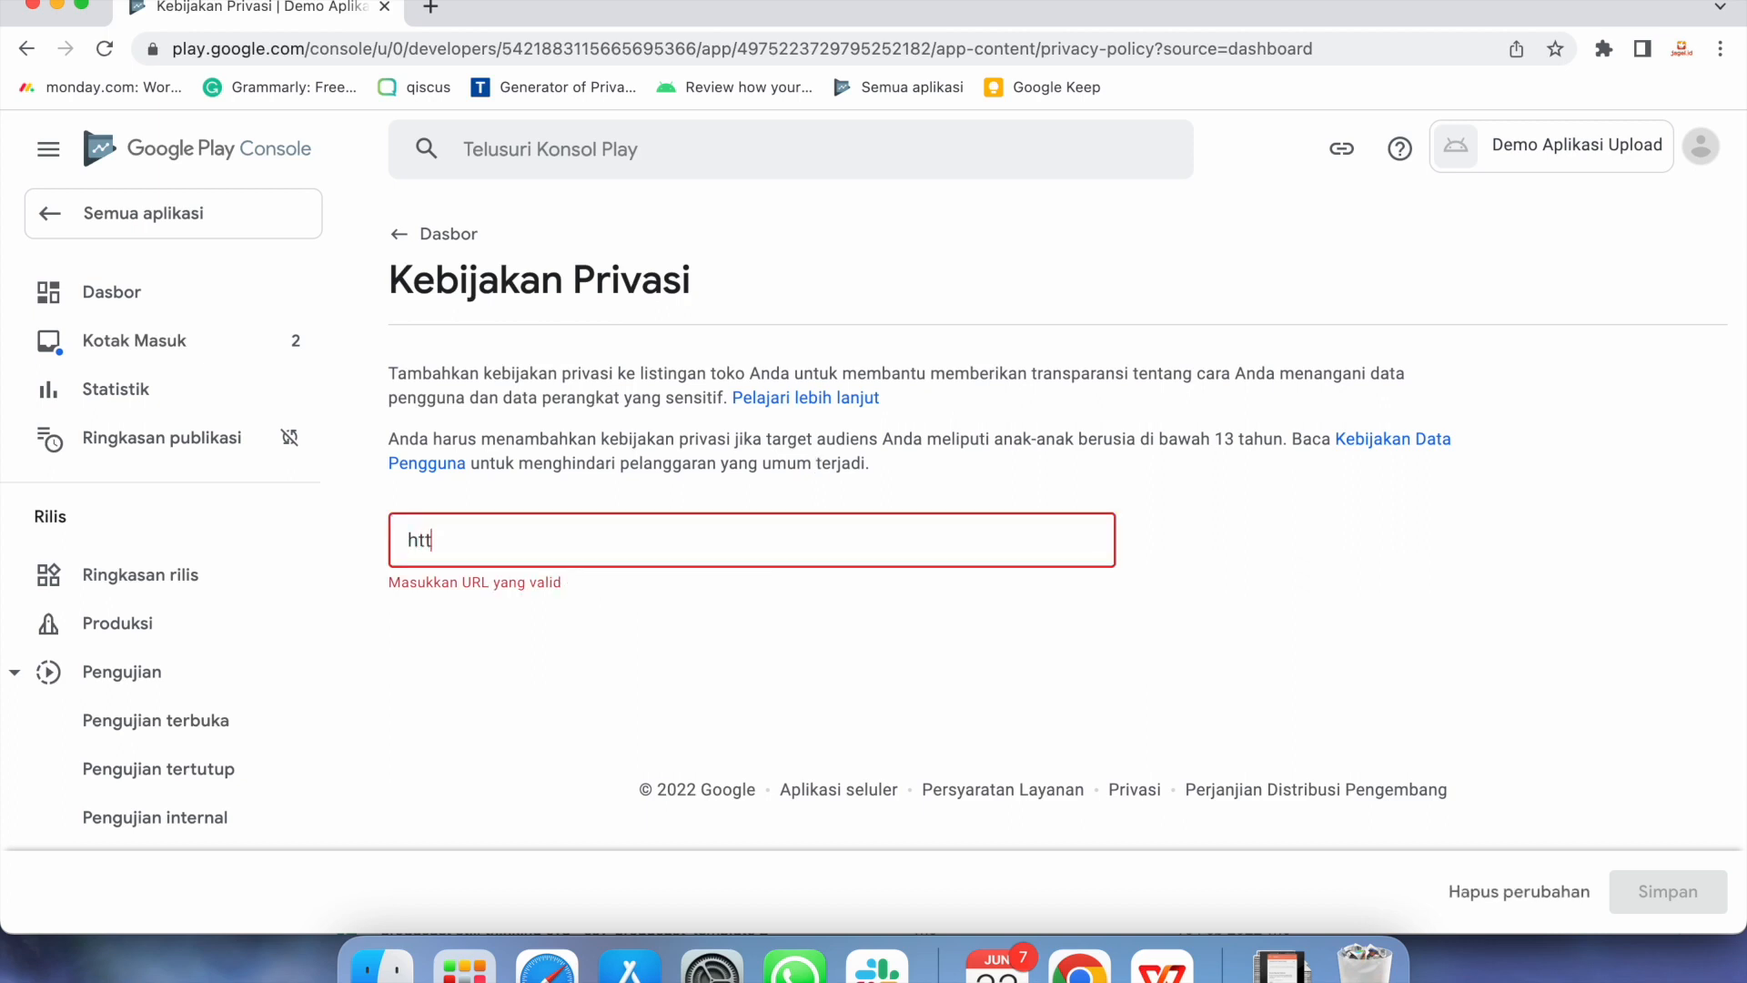
pyautogui.write('ps:s.jagel.id/pcy')
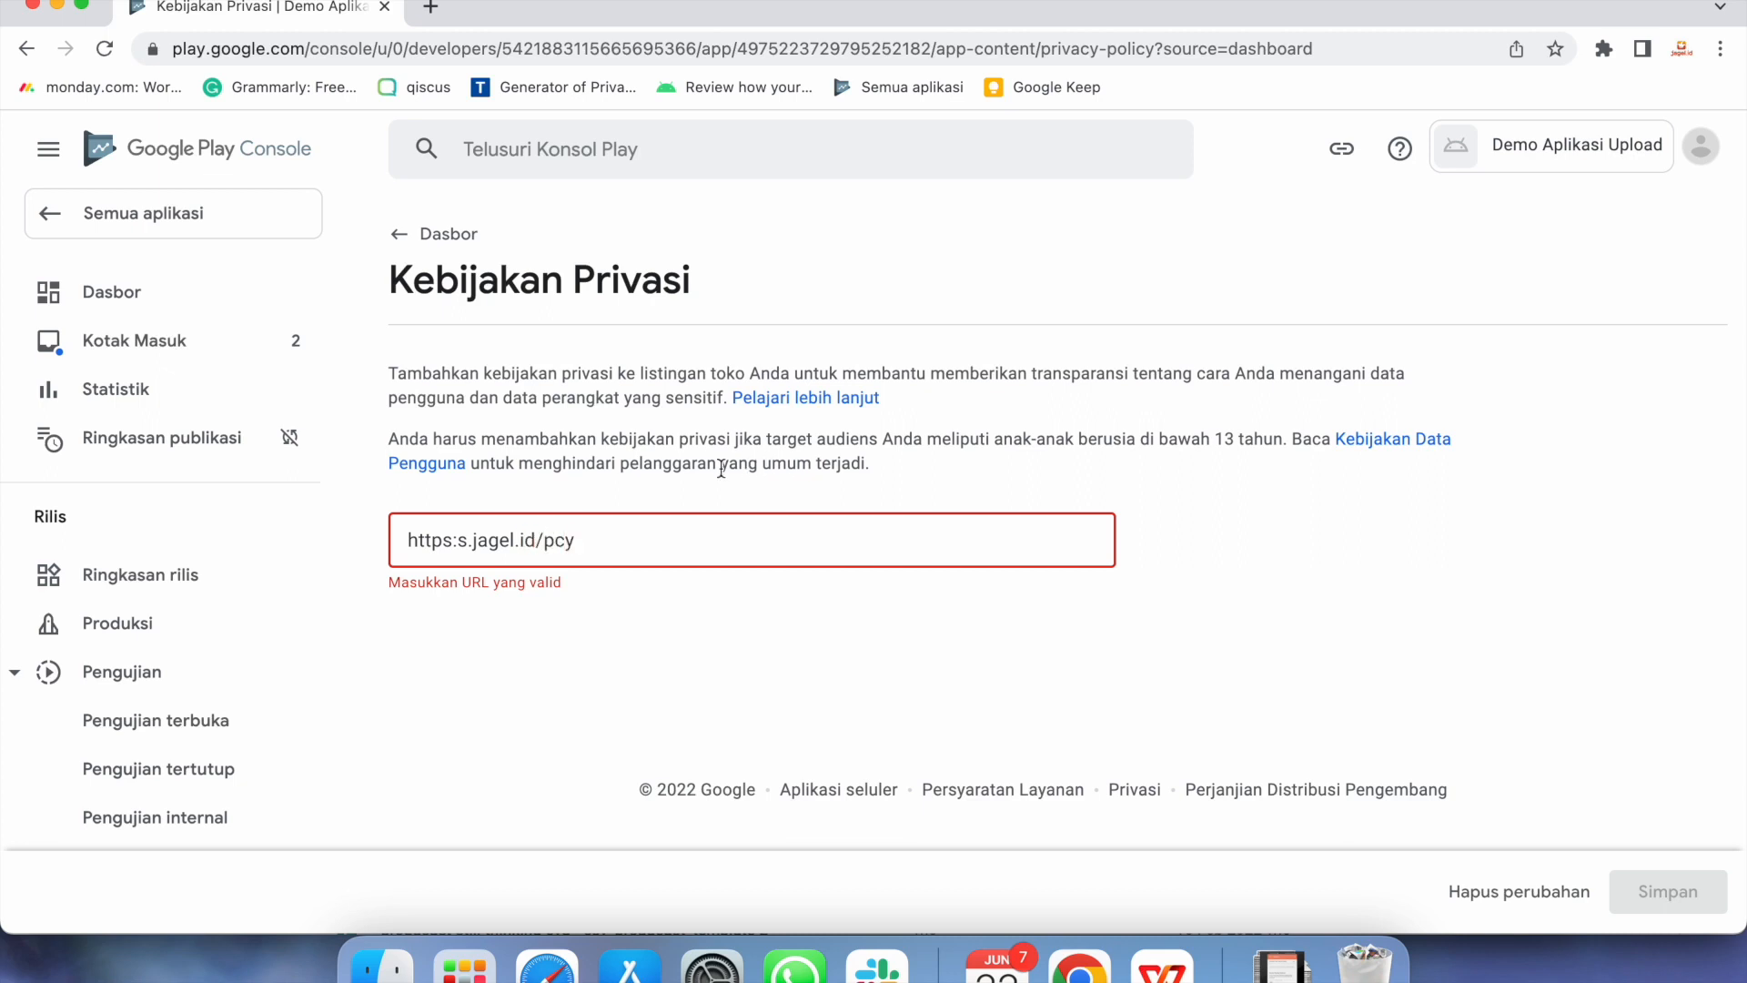
pyautogui.click(460, 544)
pyautogui.write('//')
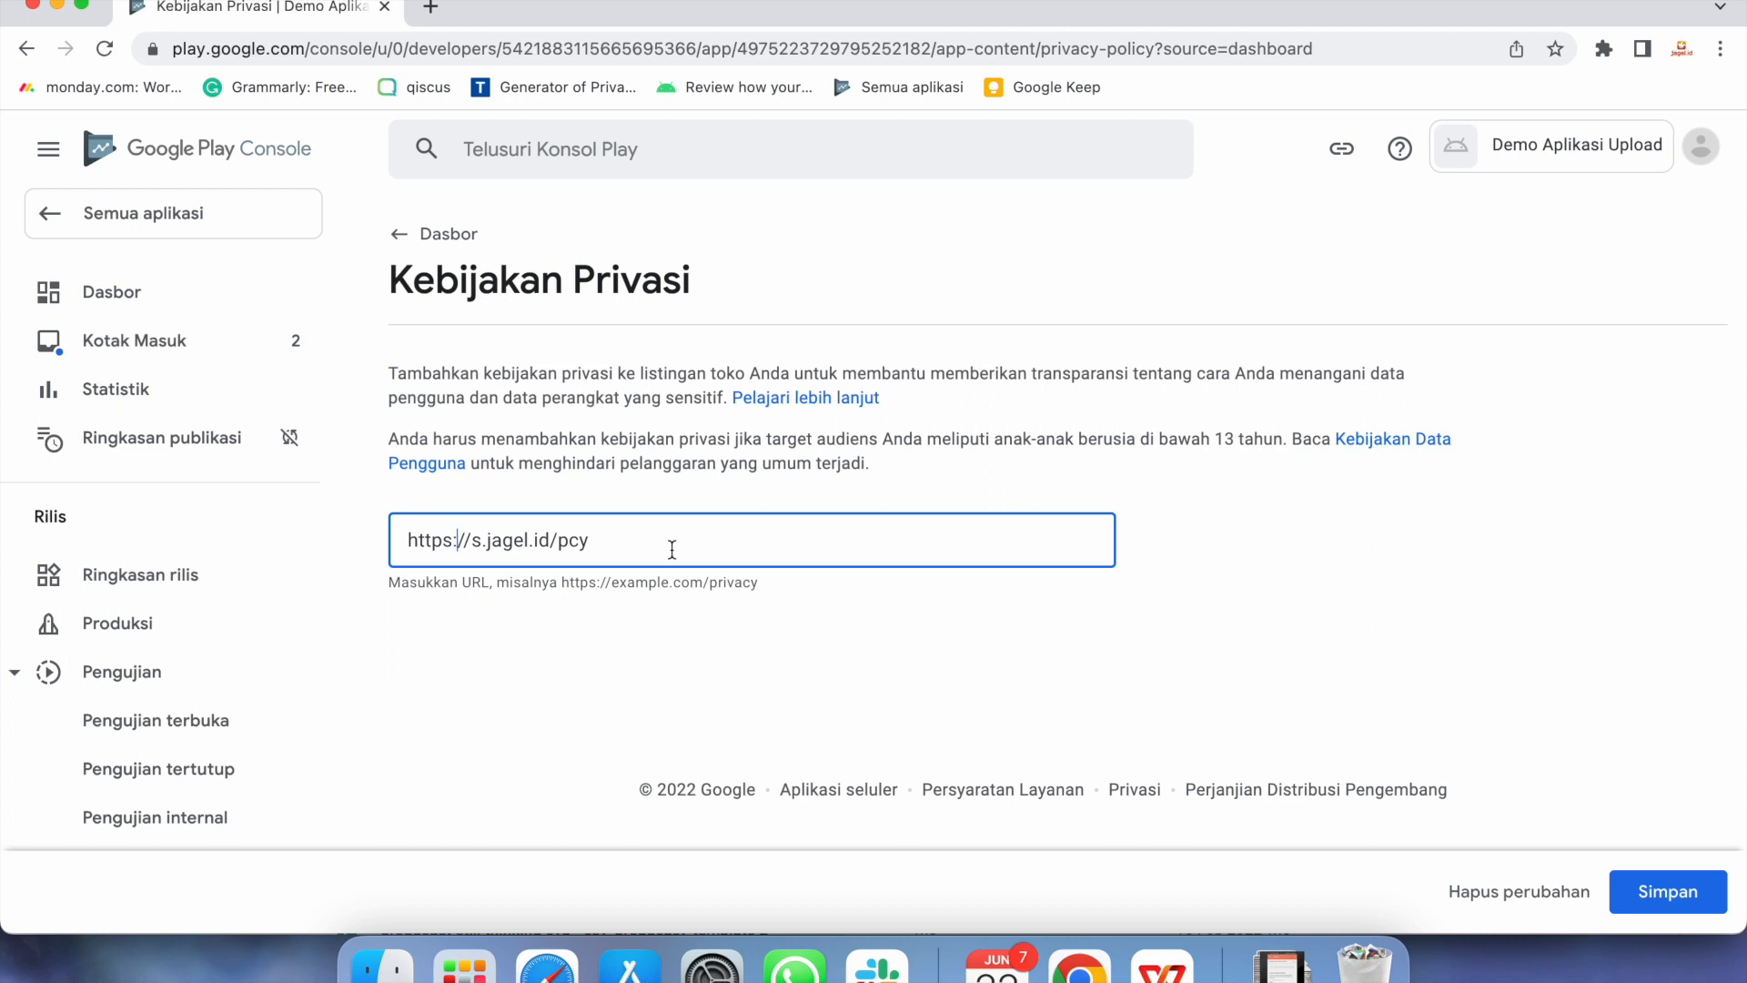
pyautogui.press('BackSpace')
pyautogui.press('BackSpace')
pyautogui.press('BackSpace')
pyautogui.press('BackSpace')
pyautogui.press('BackSpace')
pyautogui.press('BackSpace')
pyautogui.press('BackSpace')
pyautogui.press('BackSpace')
pyautogui.press('BackSpace')
pyautogui.press('BackSpace')
pyautogui.press('BackSpace')
pyautogui.press('BackSpace')
pyautogui.press('BackSpace')
pyautogui.press('BackSpace')
pyautogui.press('BackSpace')
pyautogui.press('BackSpace')
pyautogui.press('BackSpace')
pyautogui.press('BackSpace')
pyautogui.press('BackSpace')
pyautogui.press('BackSpace')
pyautogui.press('BackSpace')
pyautogui.press('BackSpace')
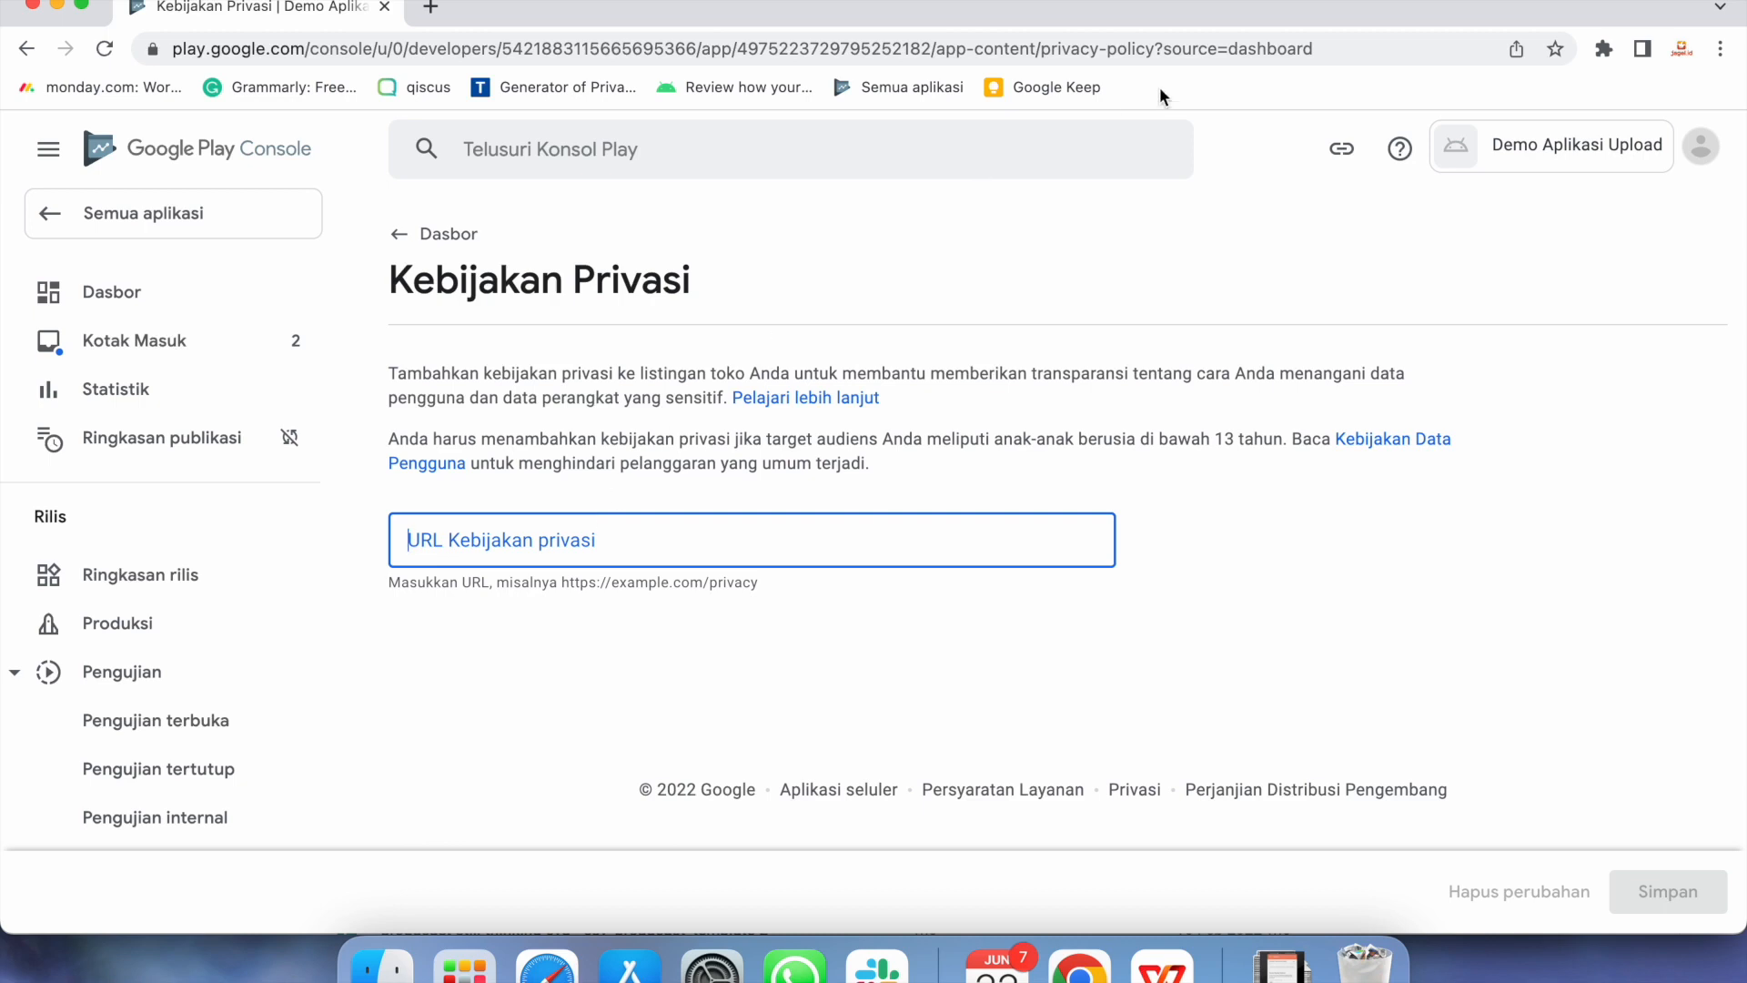
pyautogui.write('https:')
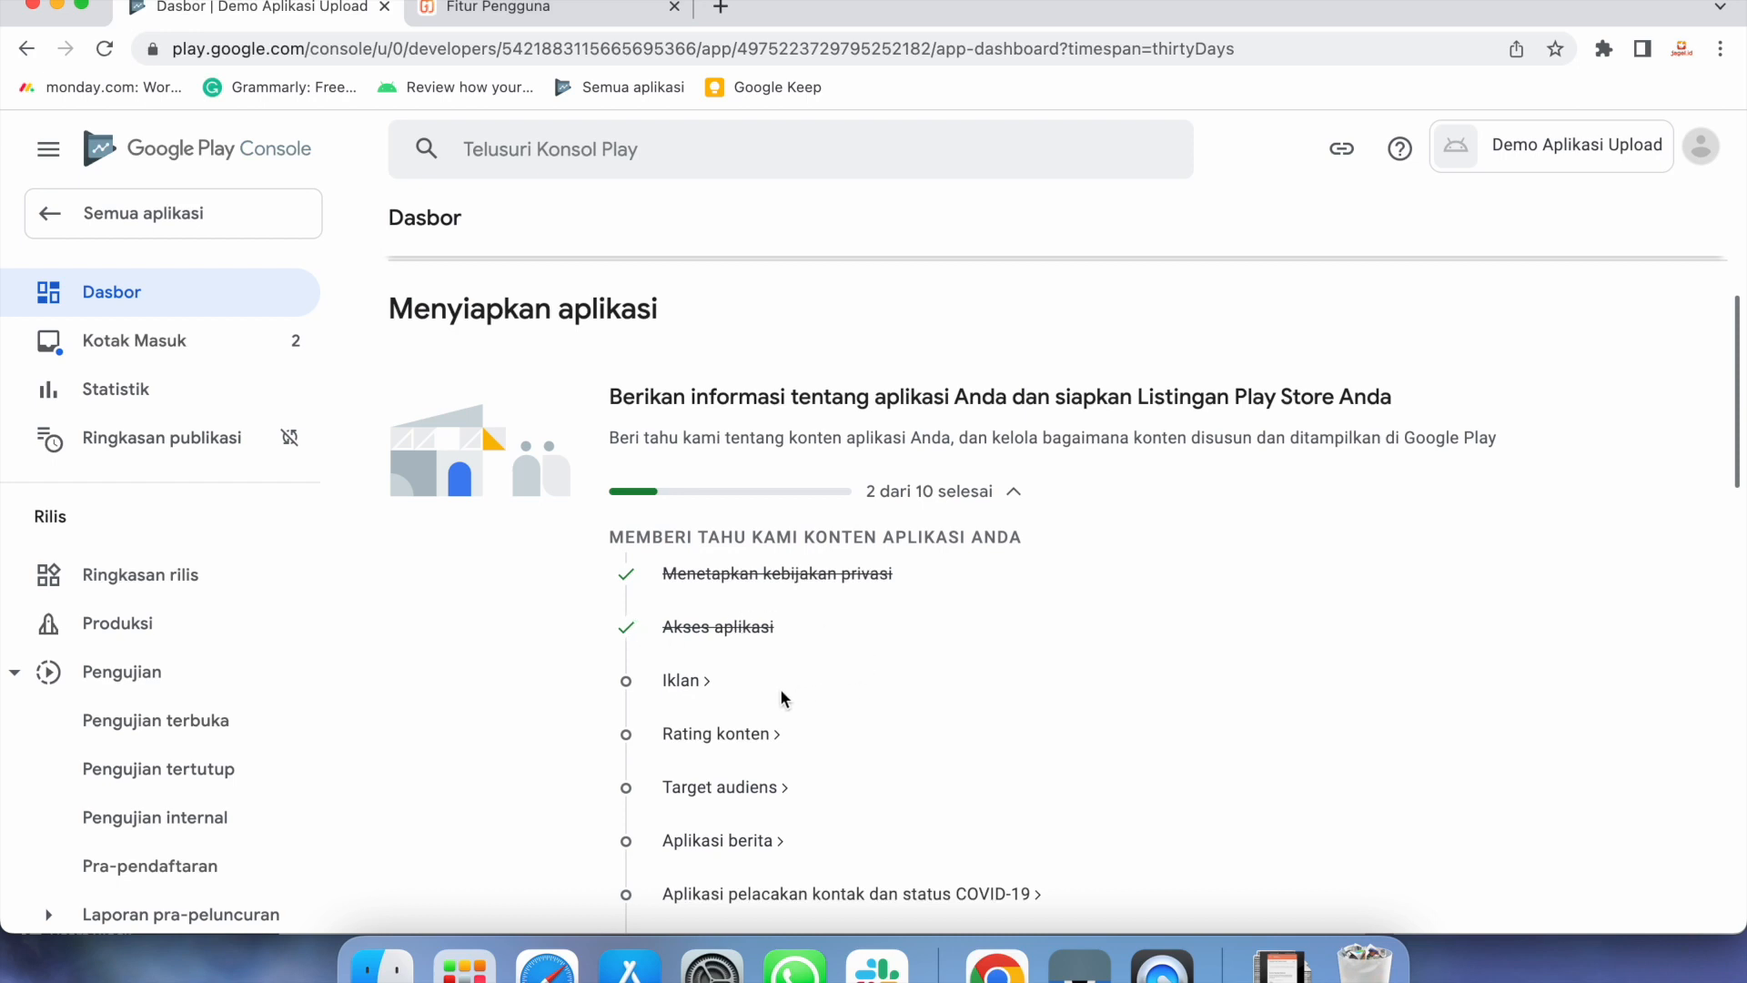
# Open the Iklan ads declaration task from the dashboard checklist
pyautogui.click(681, 681)
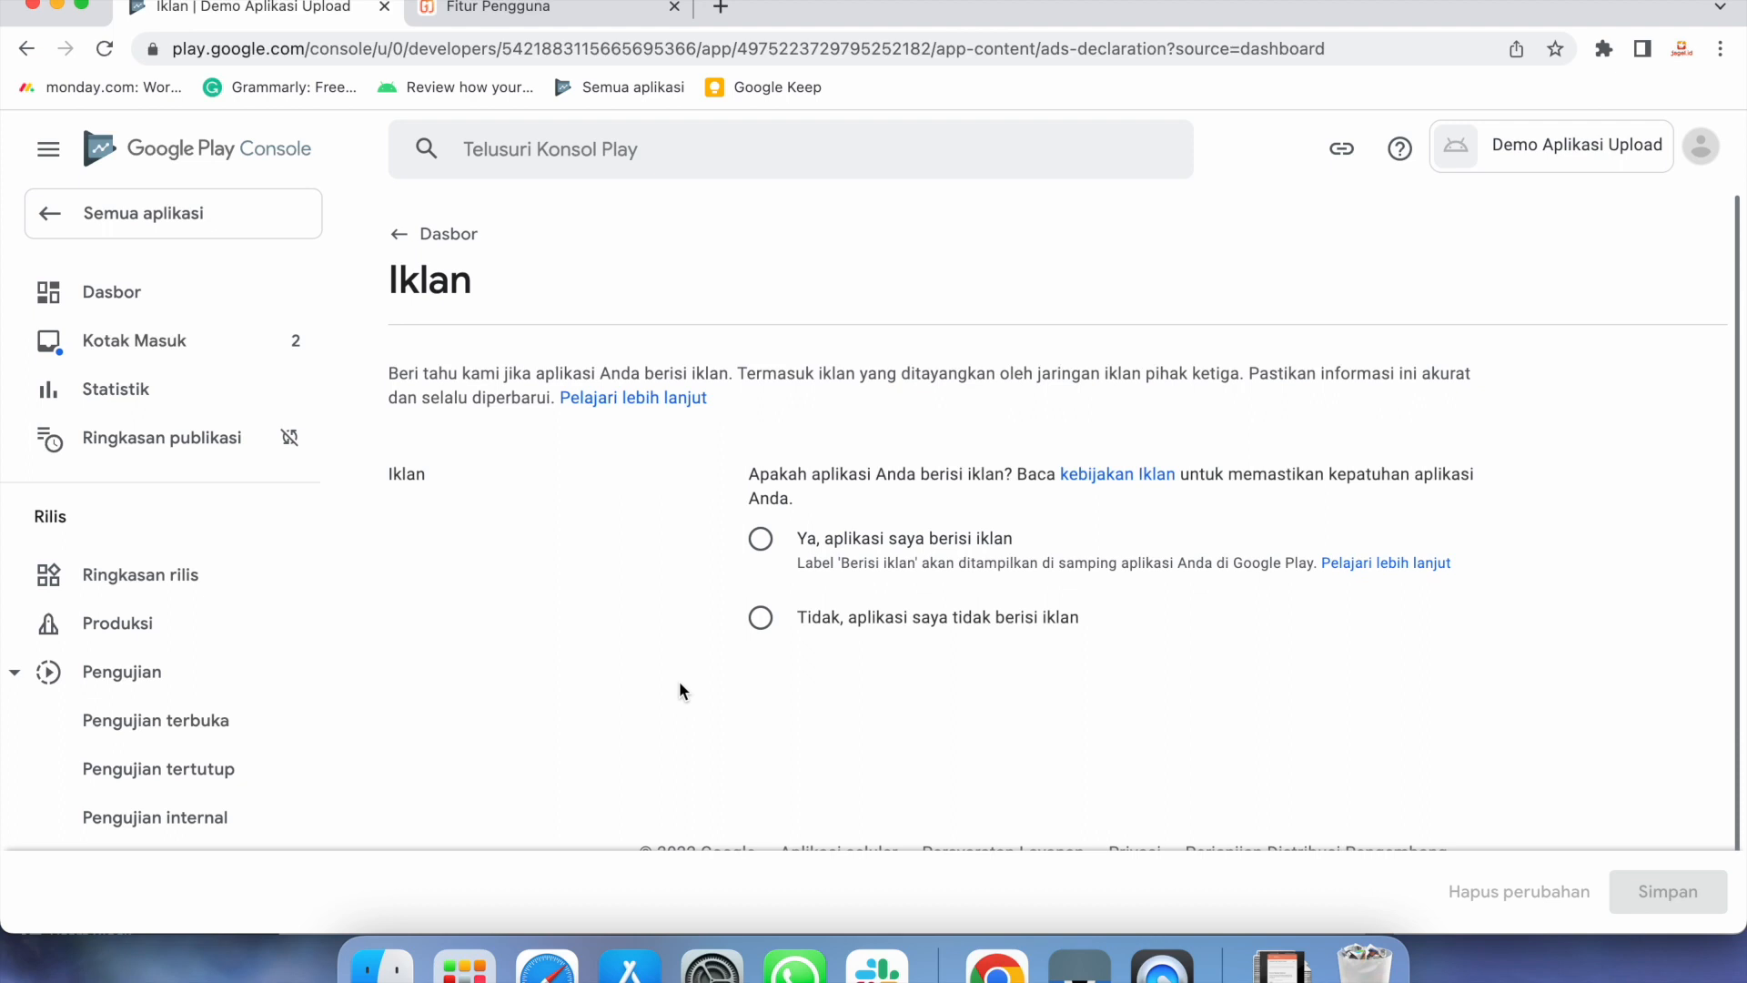
# Save the Iklan declaration as no ads and return to the dashboard checklist
pyautogui.click(761, 541)
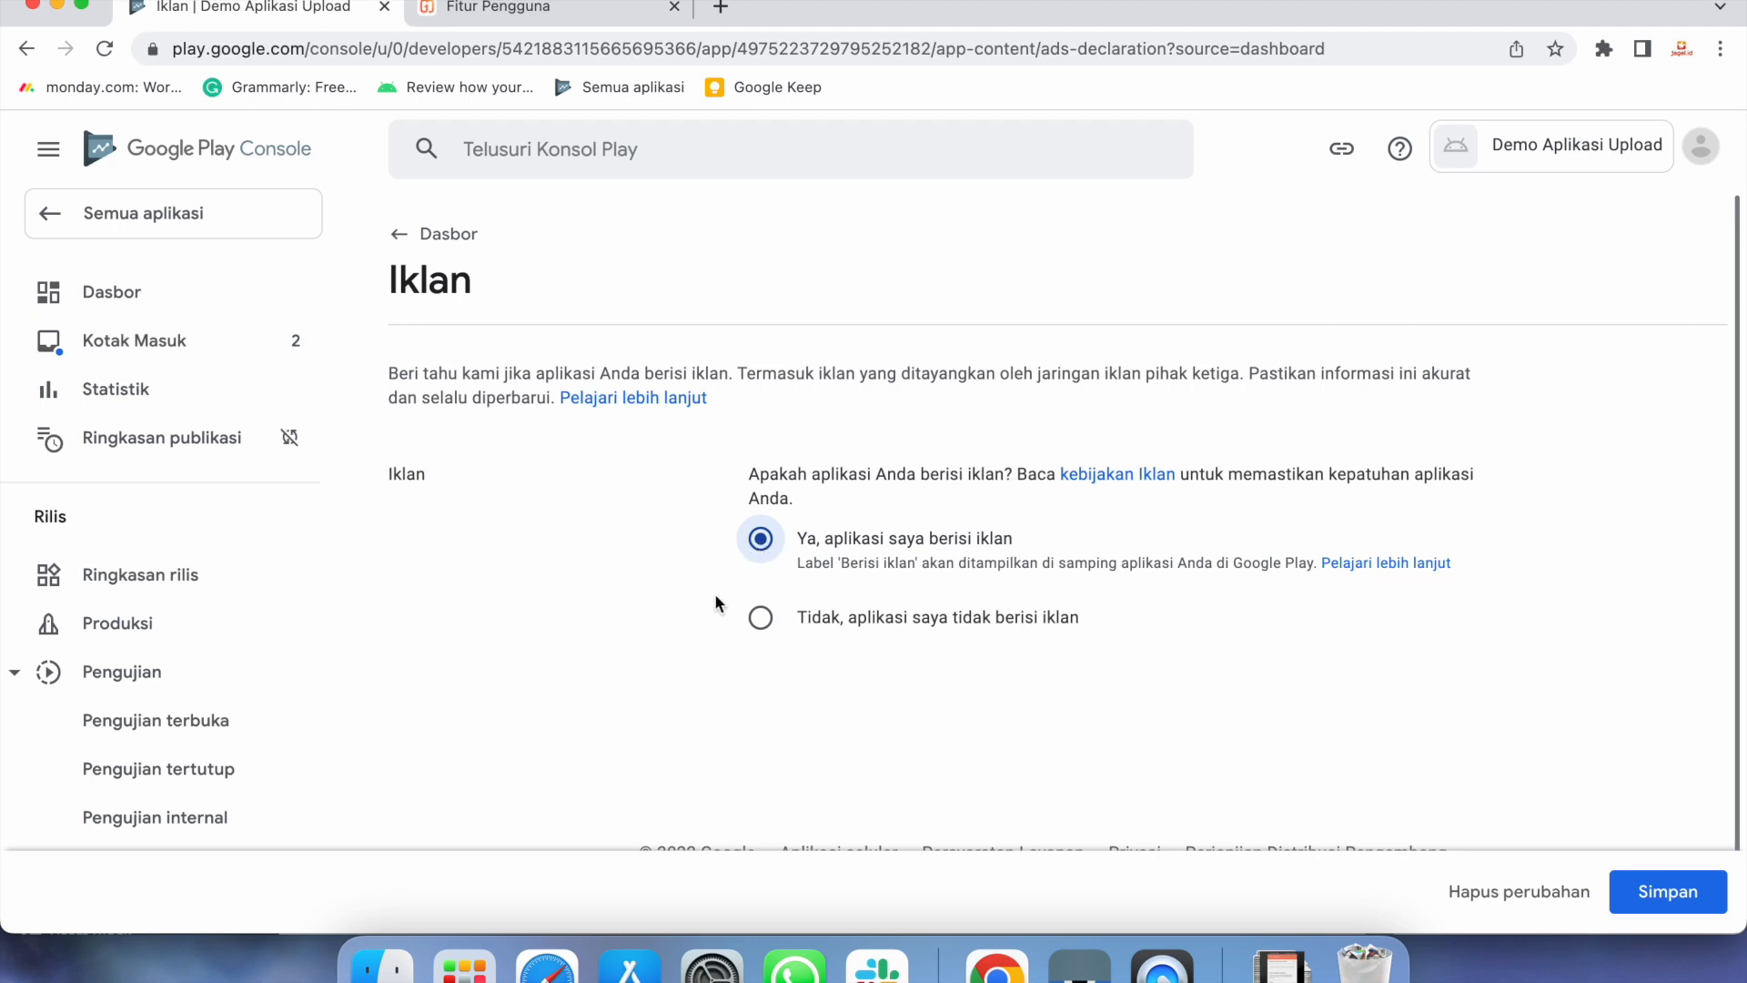
pyautogui.click(765, 621)
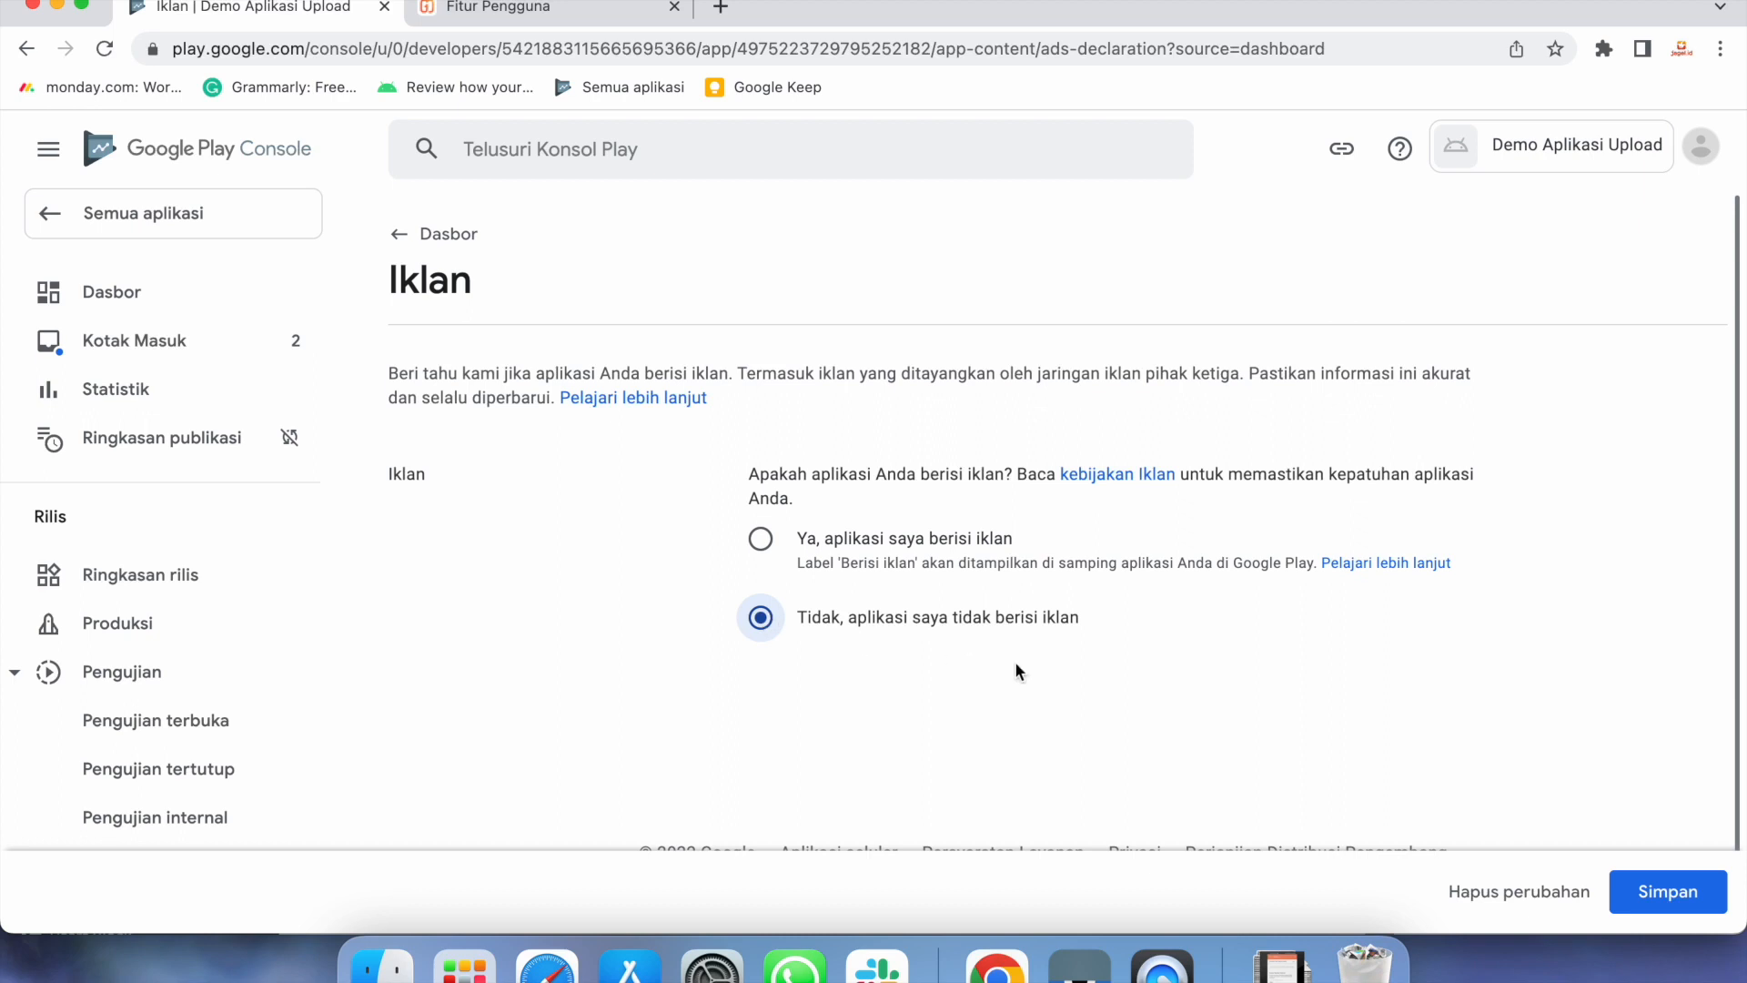
pyautogui.click(1652, 899)
pyautogui.click(1652, 899)
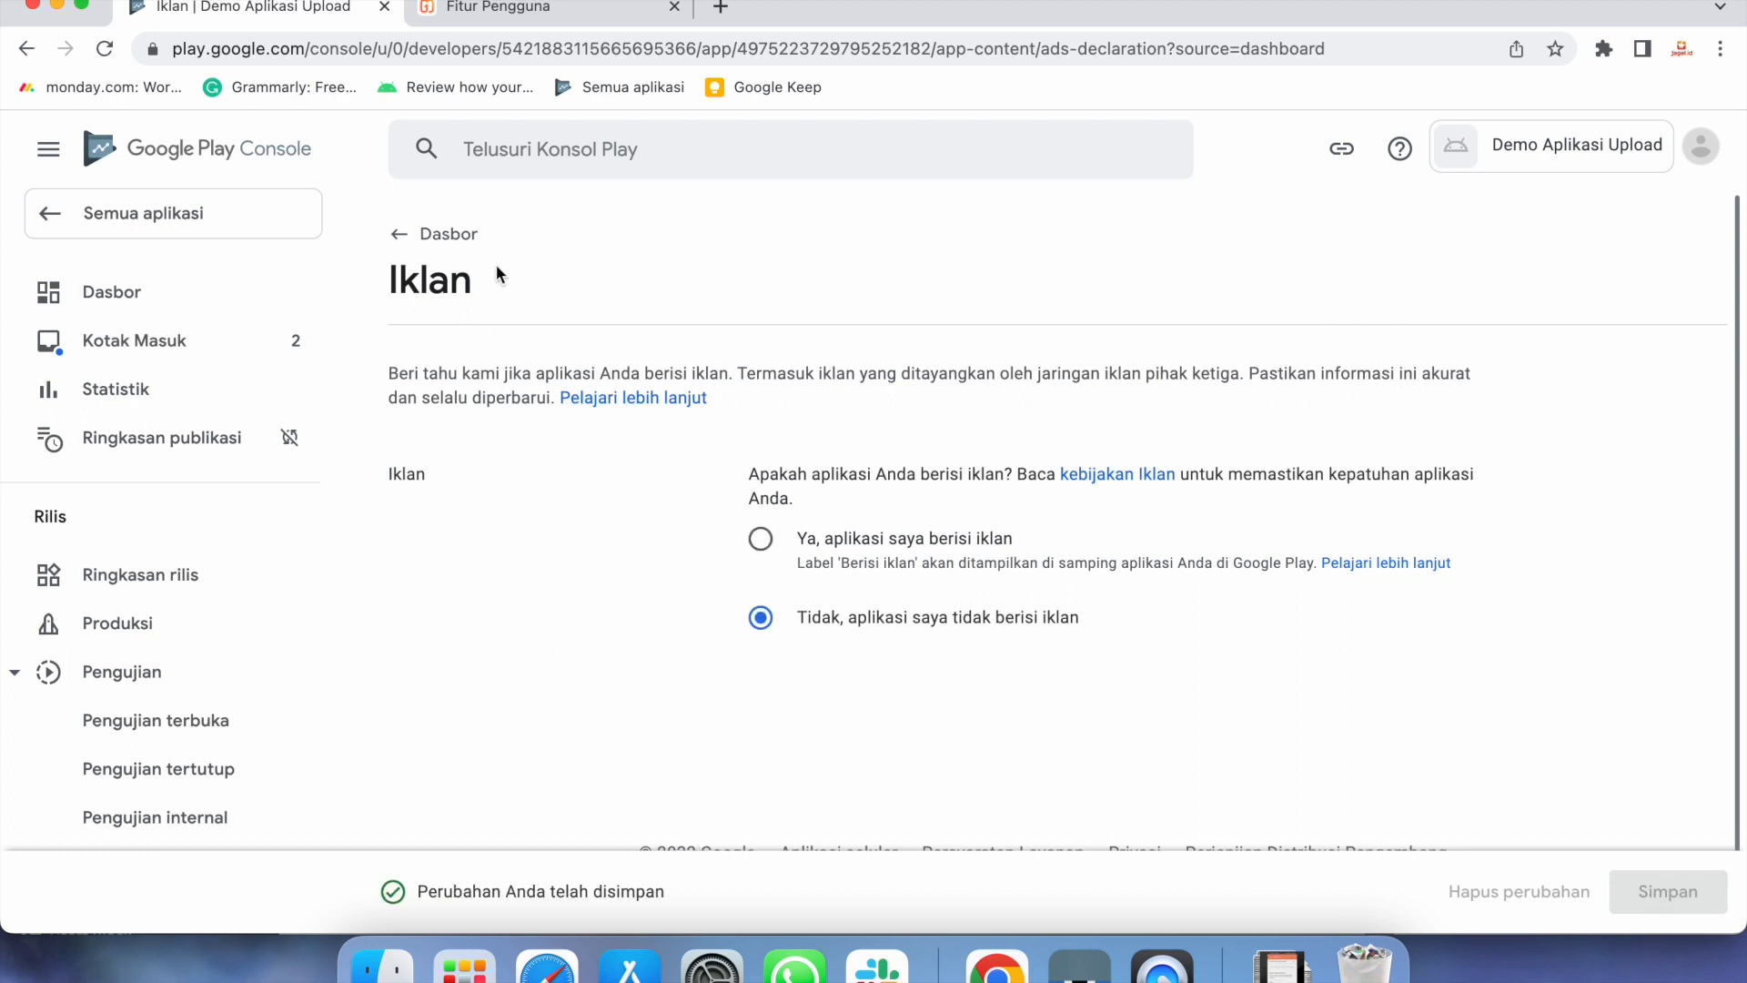
pyautogui.click(468, 238)
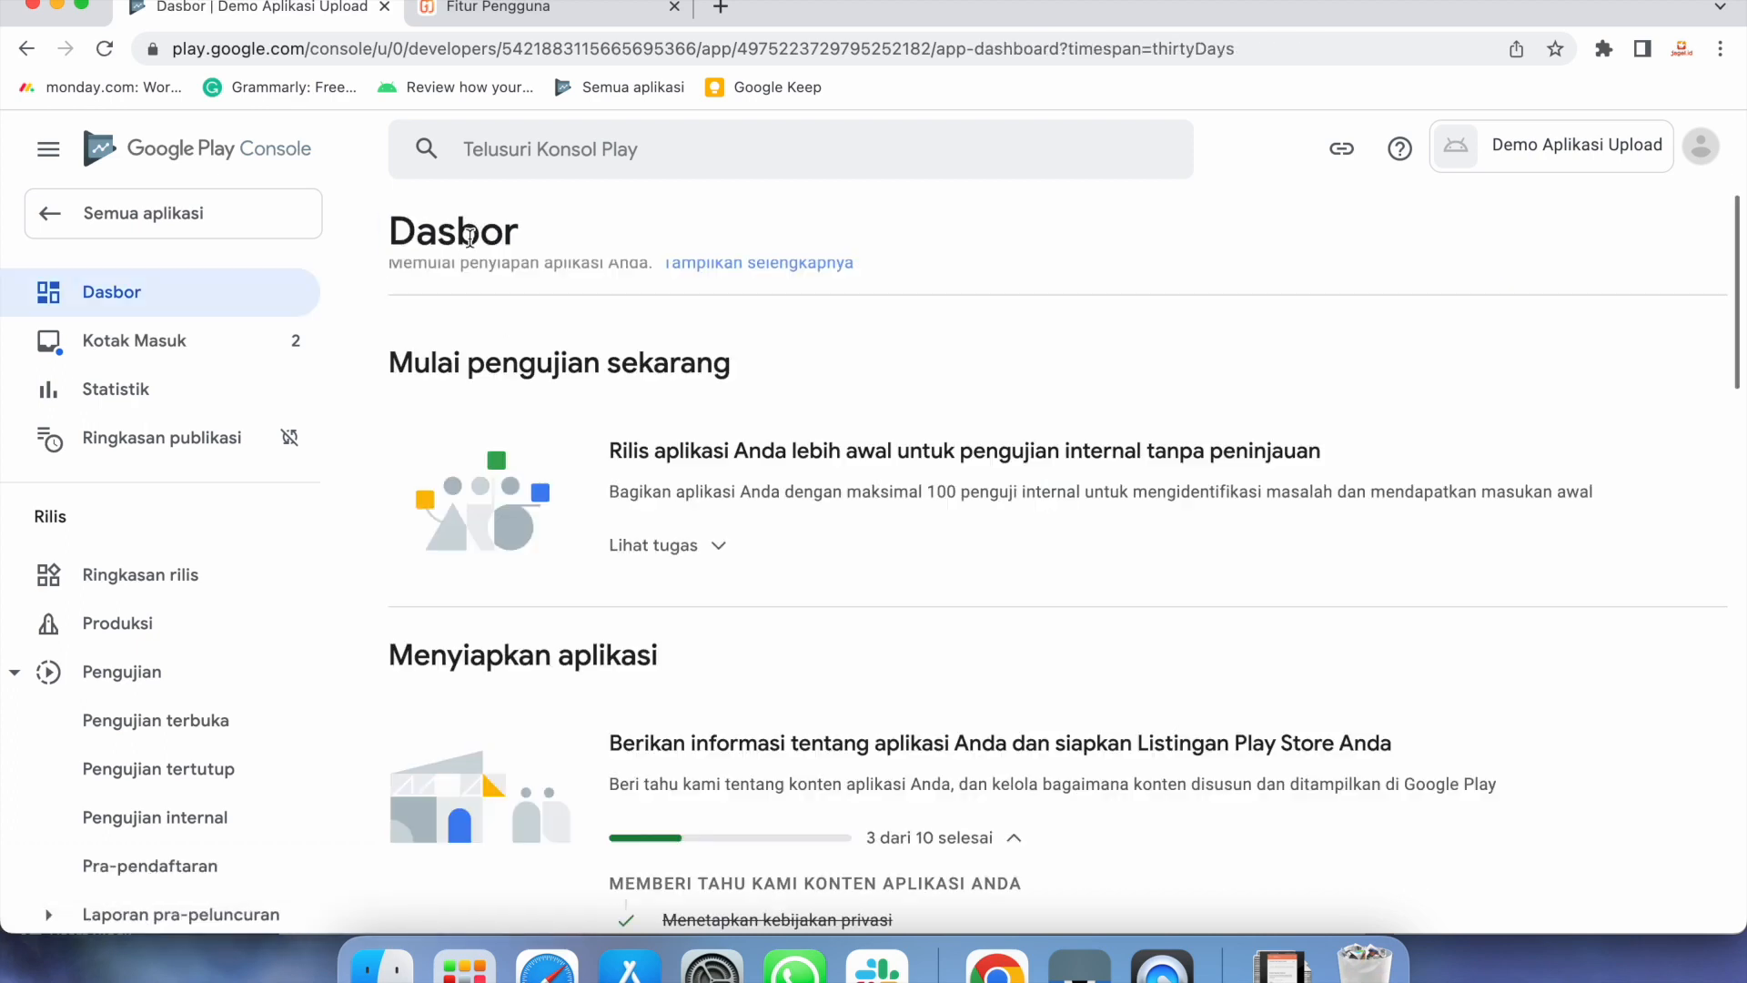
pyautogui.scroll(-7, 1026, 697)
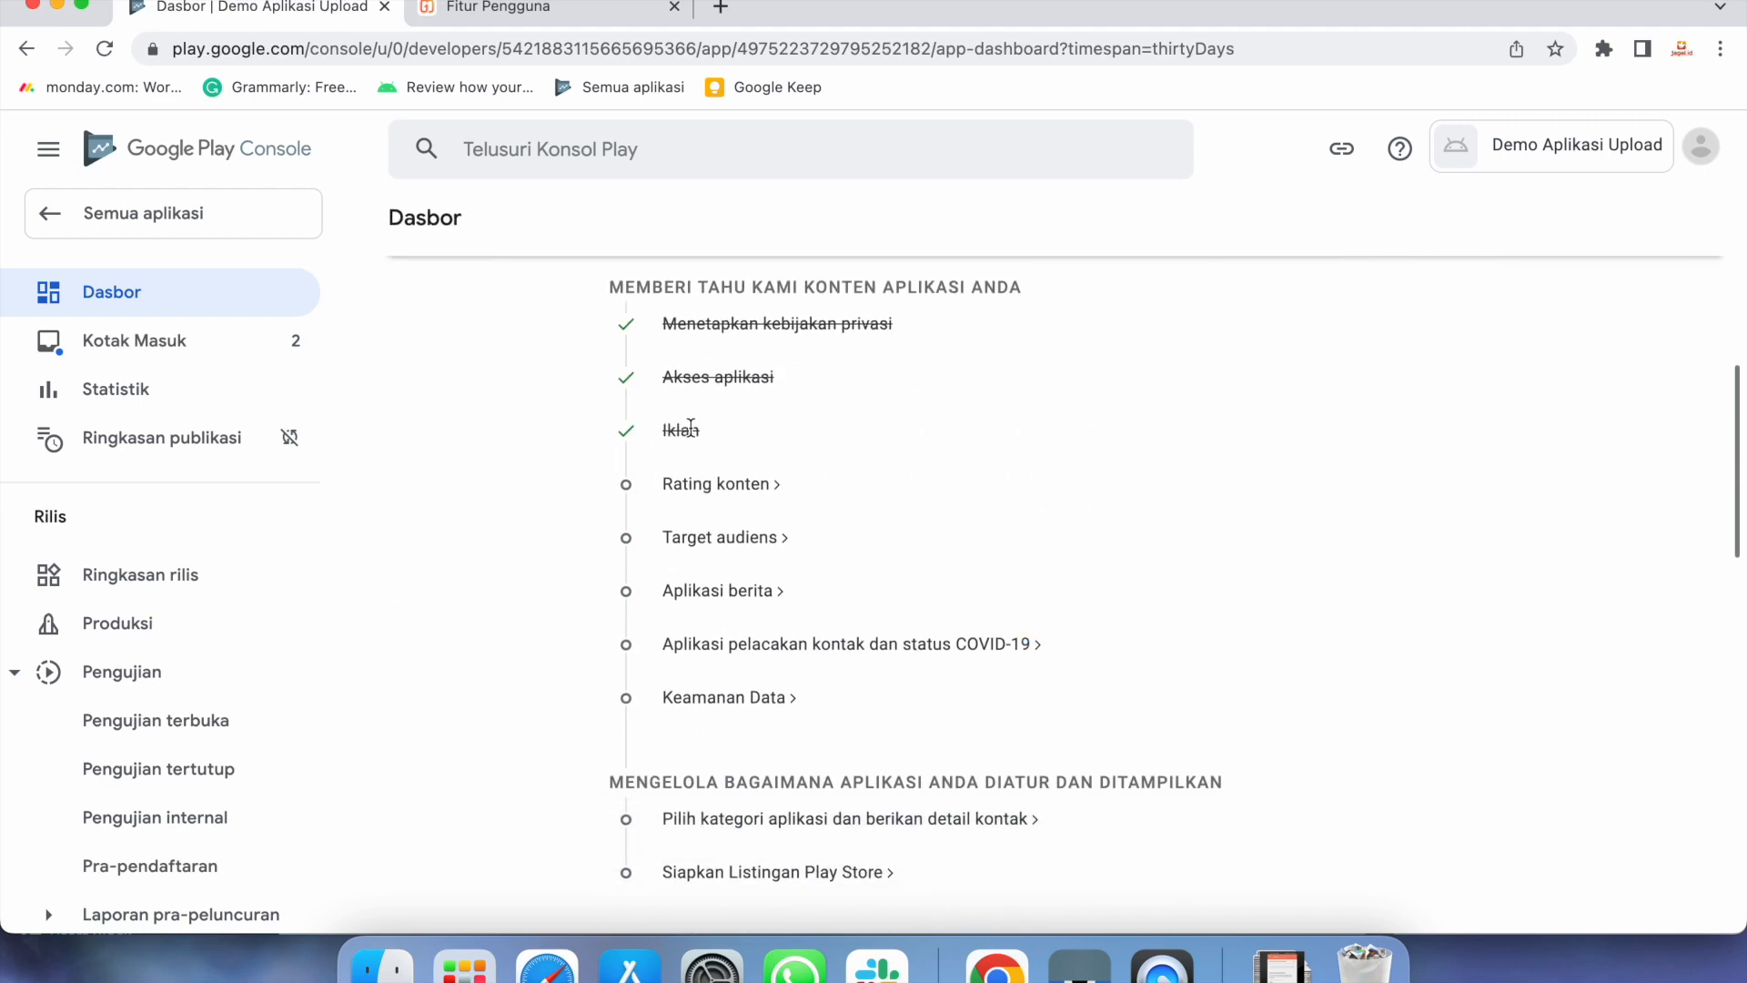
# Start the Rating konten questionnaire with the contact e-mail and category Semua Jenis Aplikasi Lainnya
pyautogui.click(715, 485)
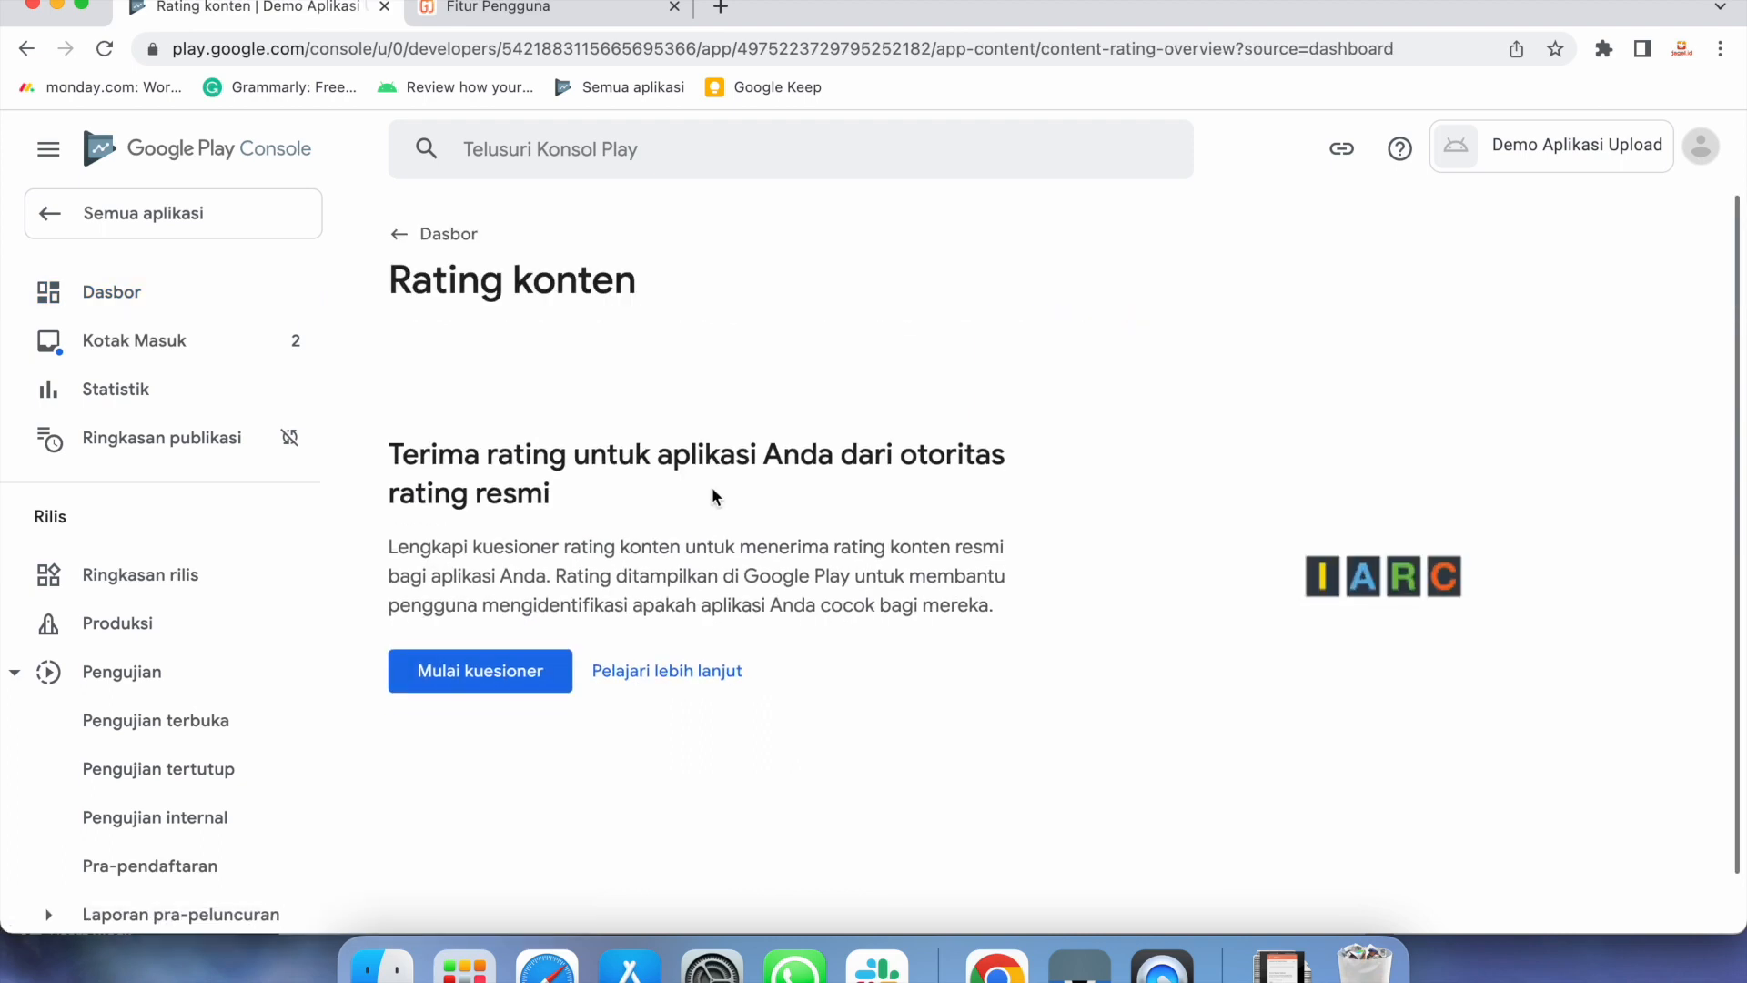
pyautogui.click(532, 693)
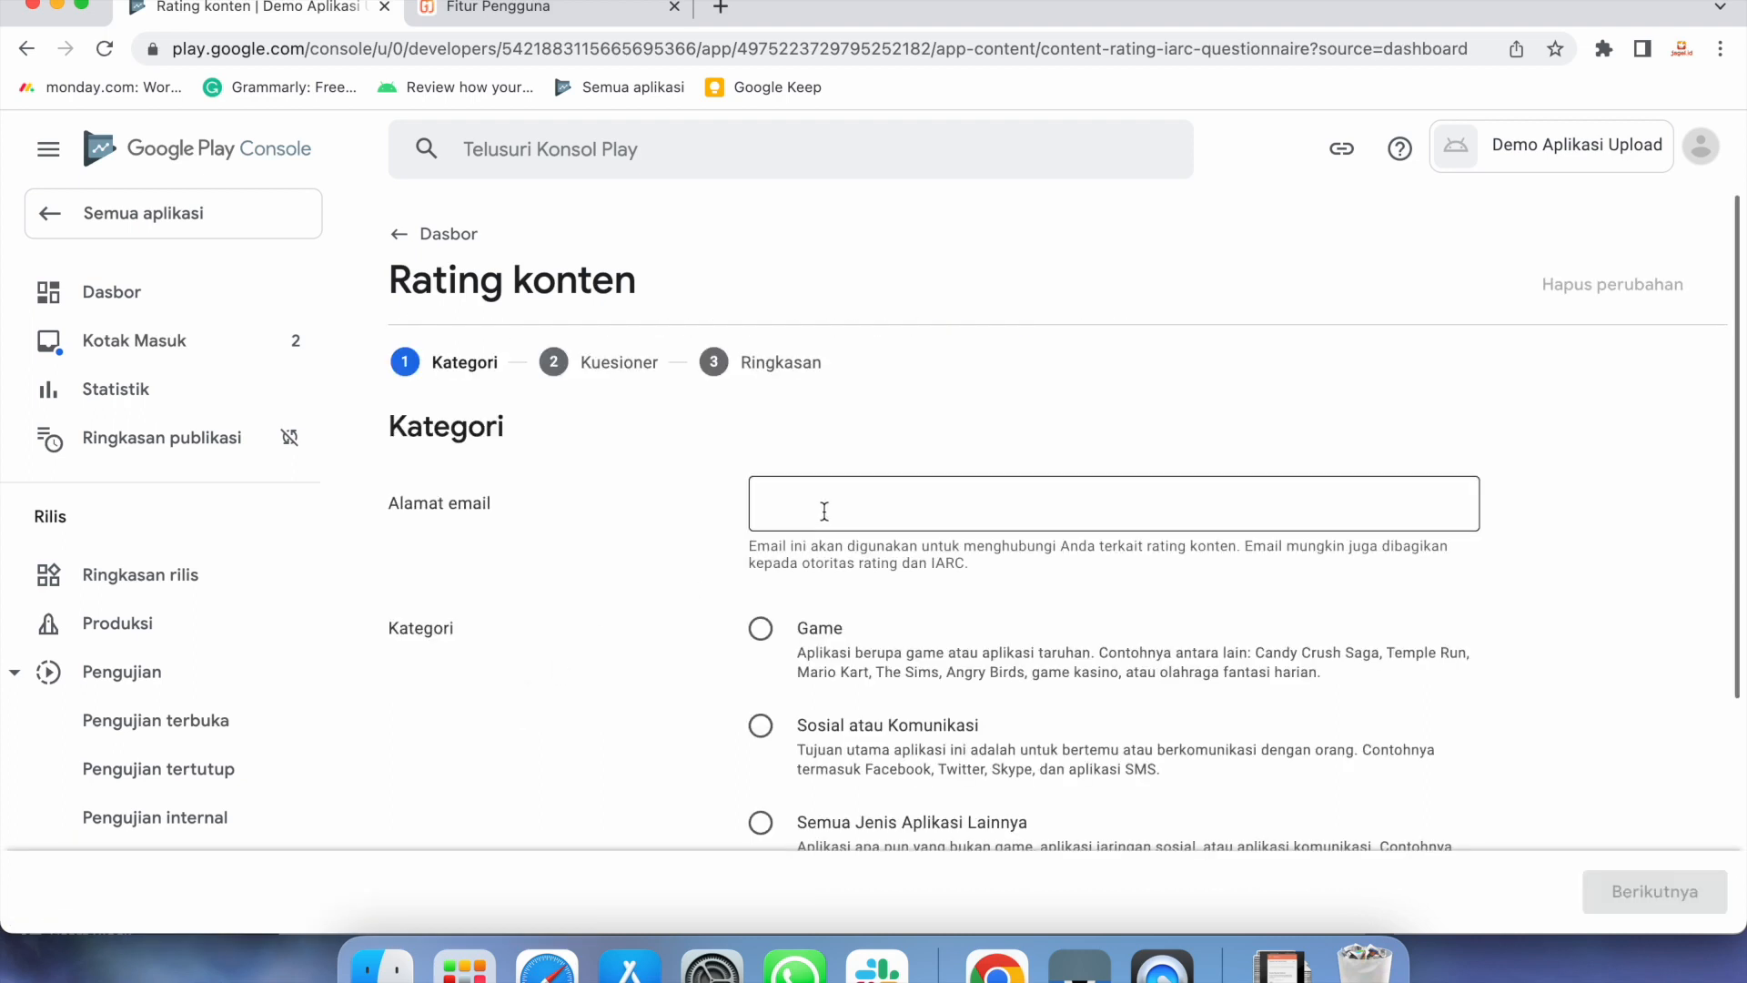
pyautogui.click(824, 511)
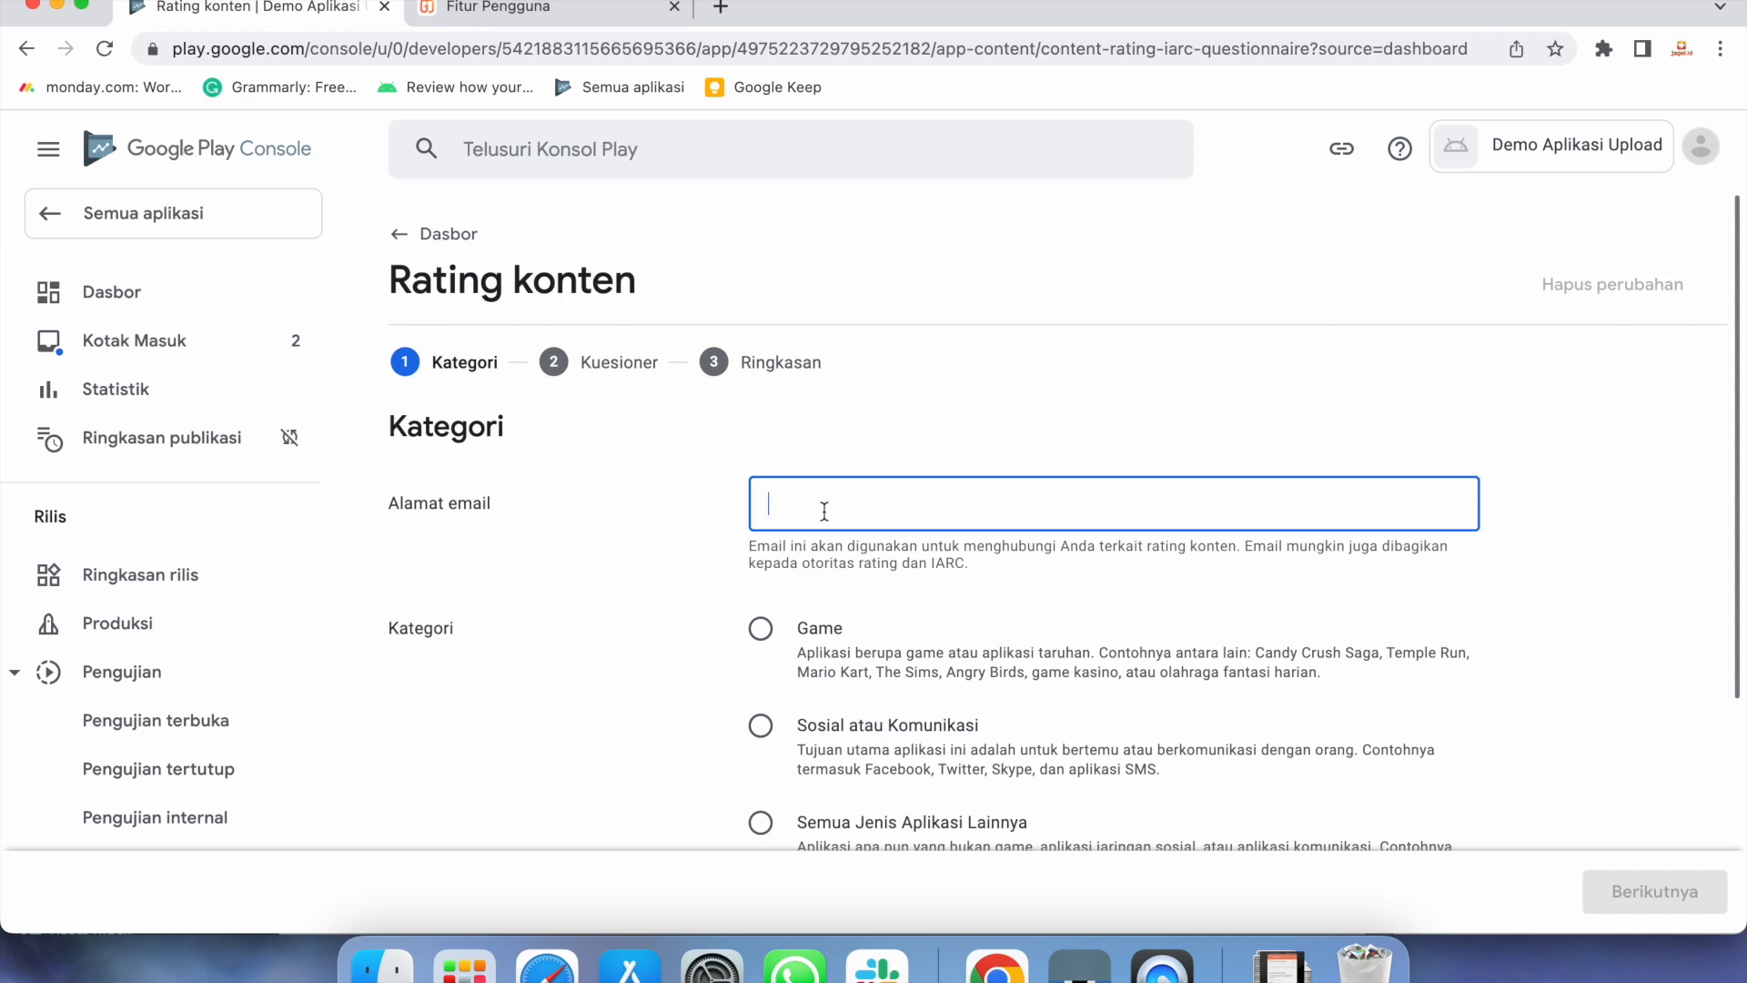
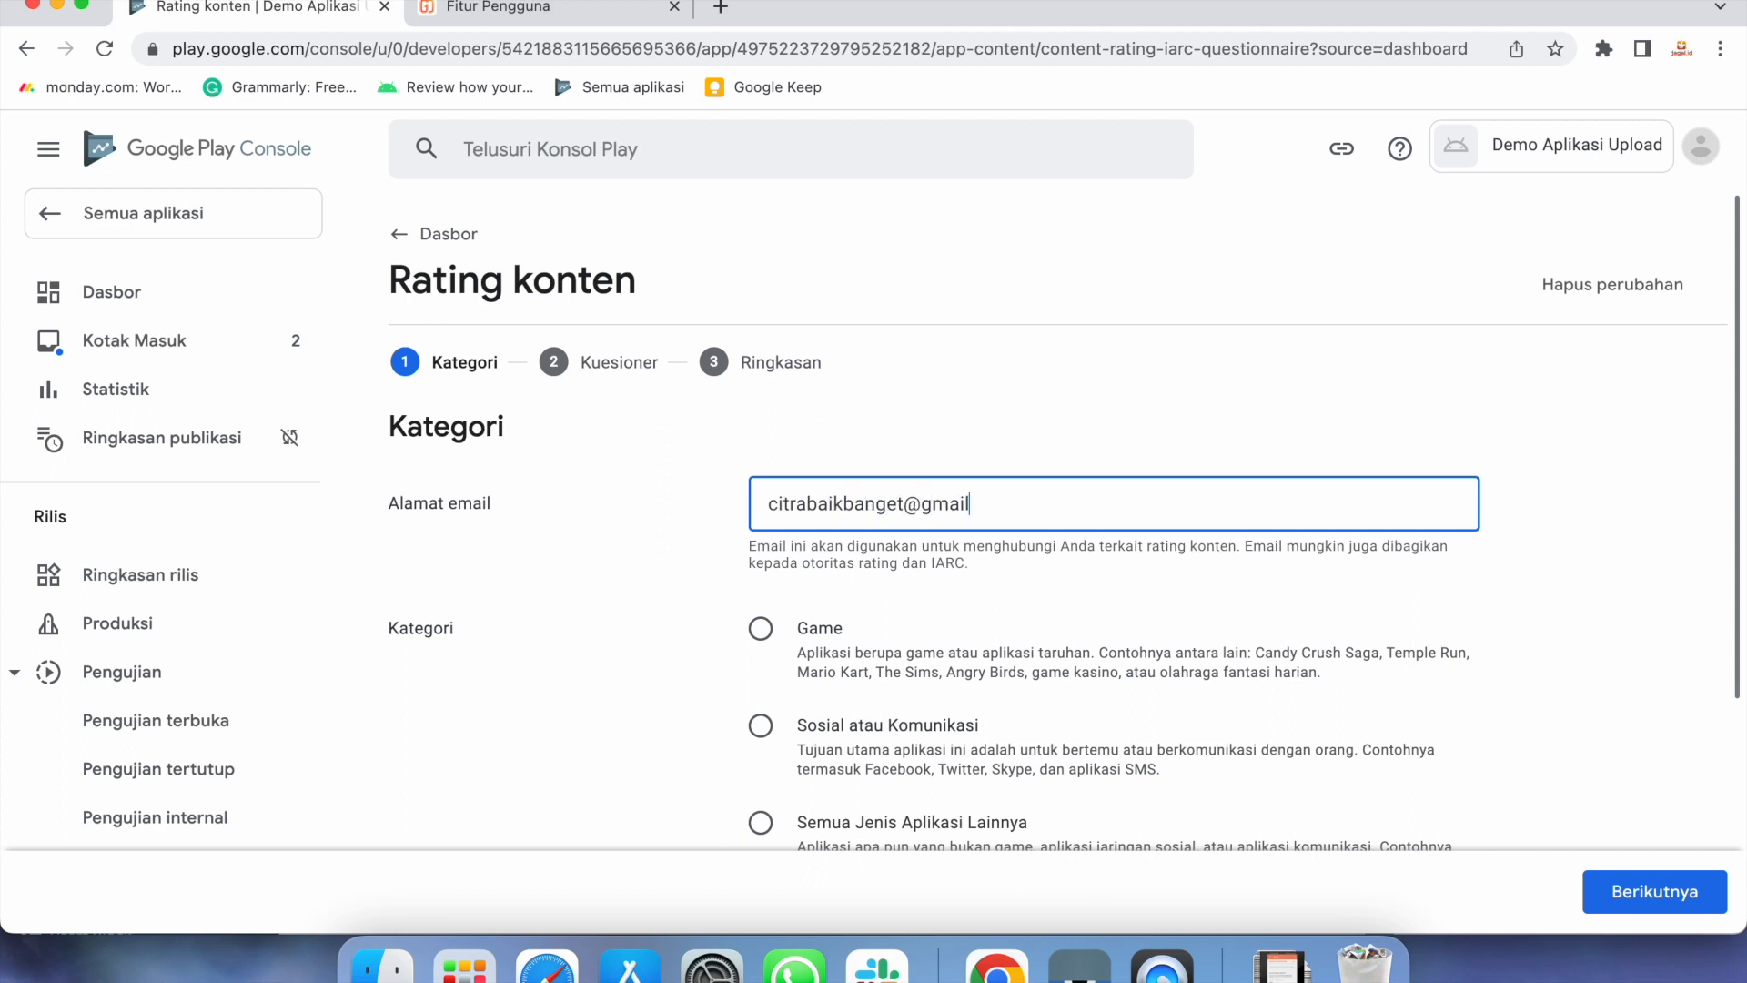
pyautogui.scroll(-3, 1061, 695)
pyautogui.click(770, 678)
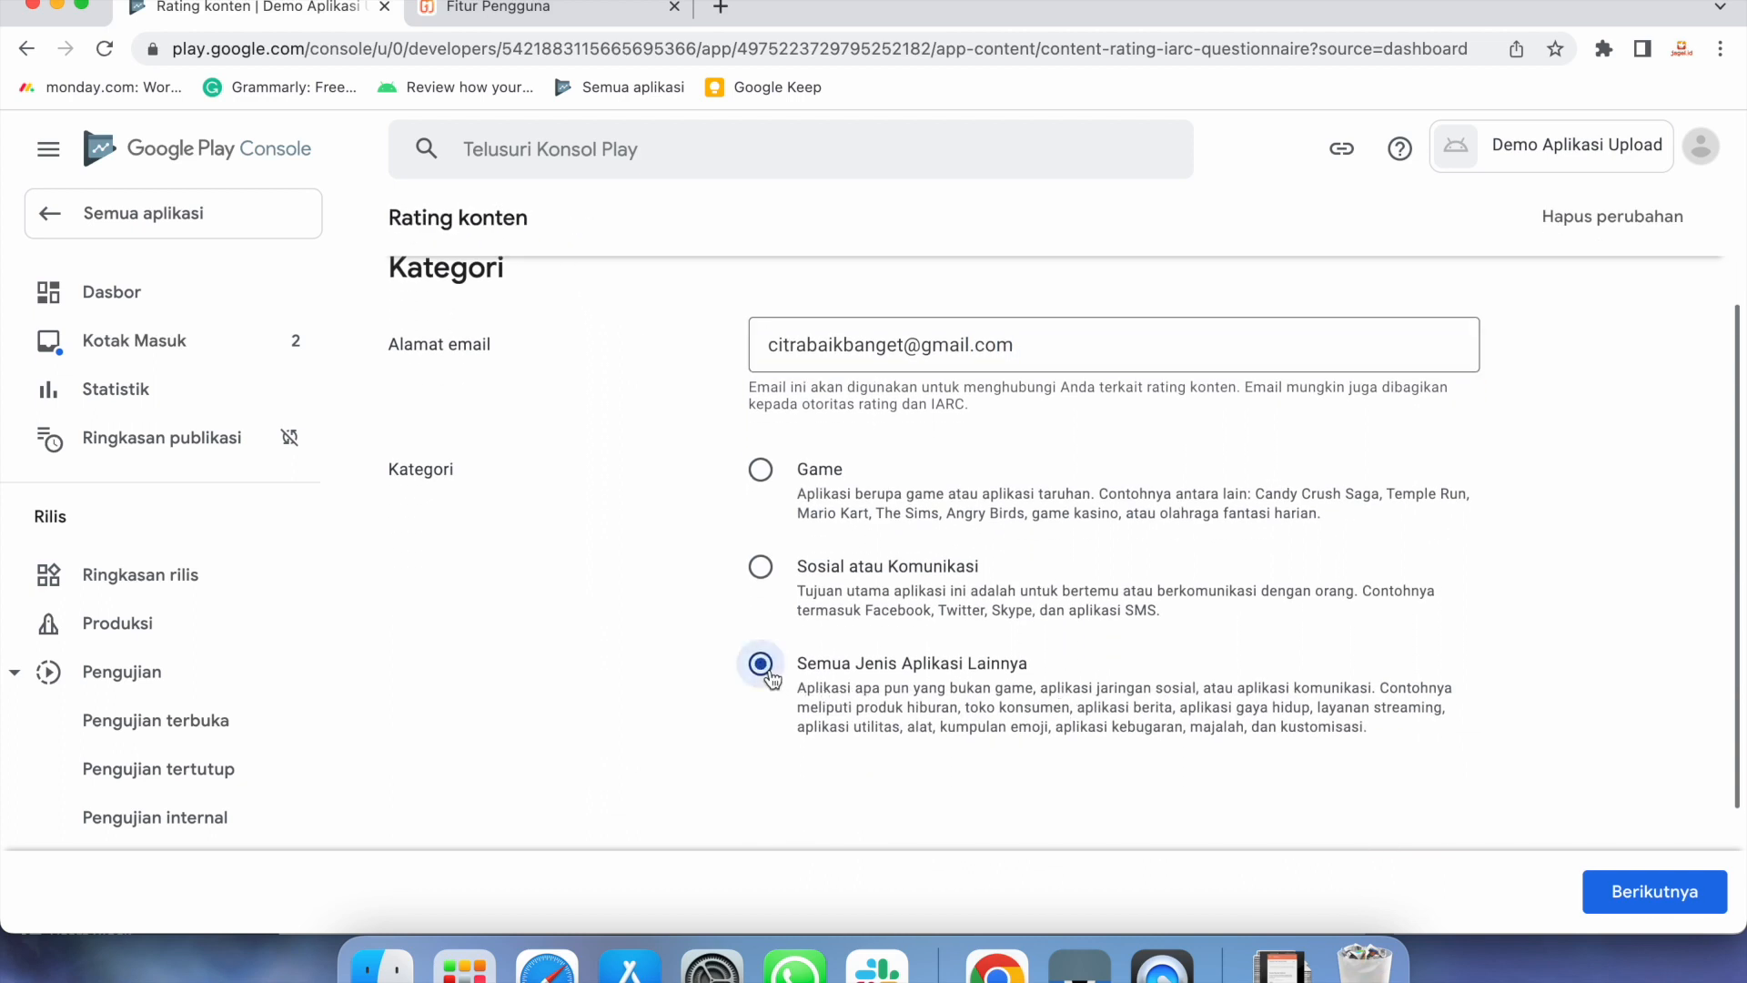
pyautogui.click(1650, 894)
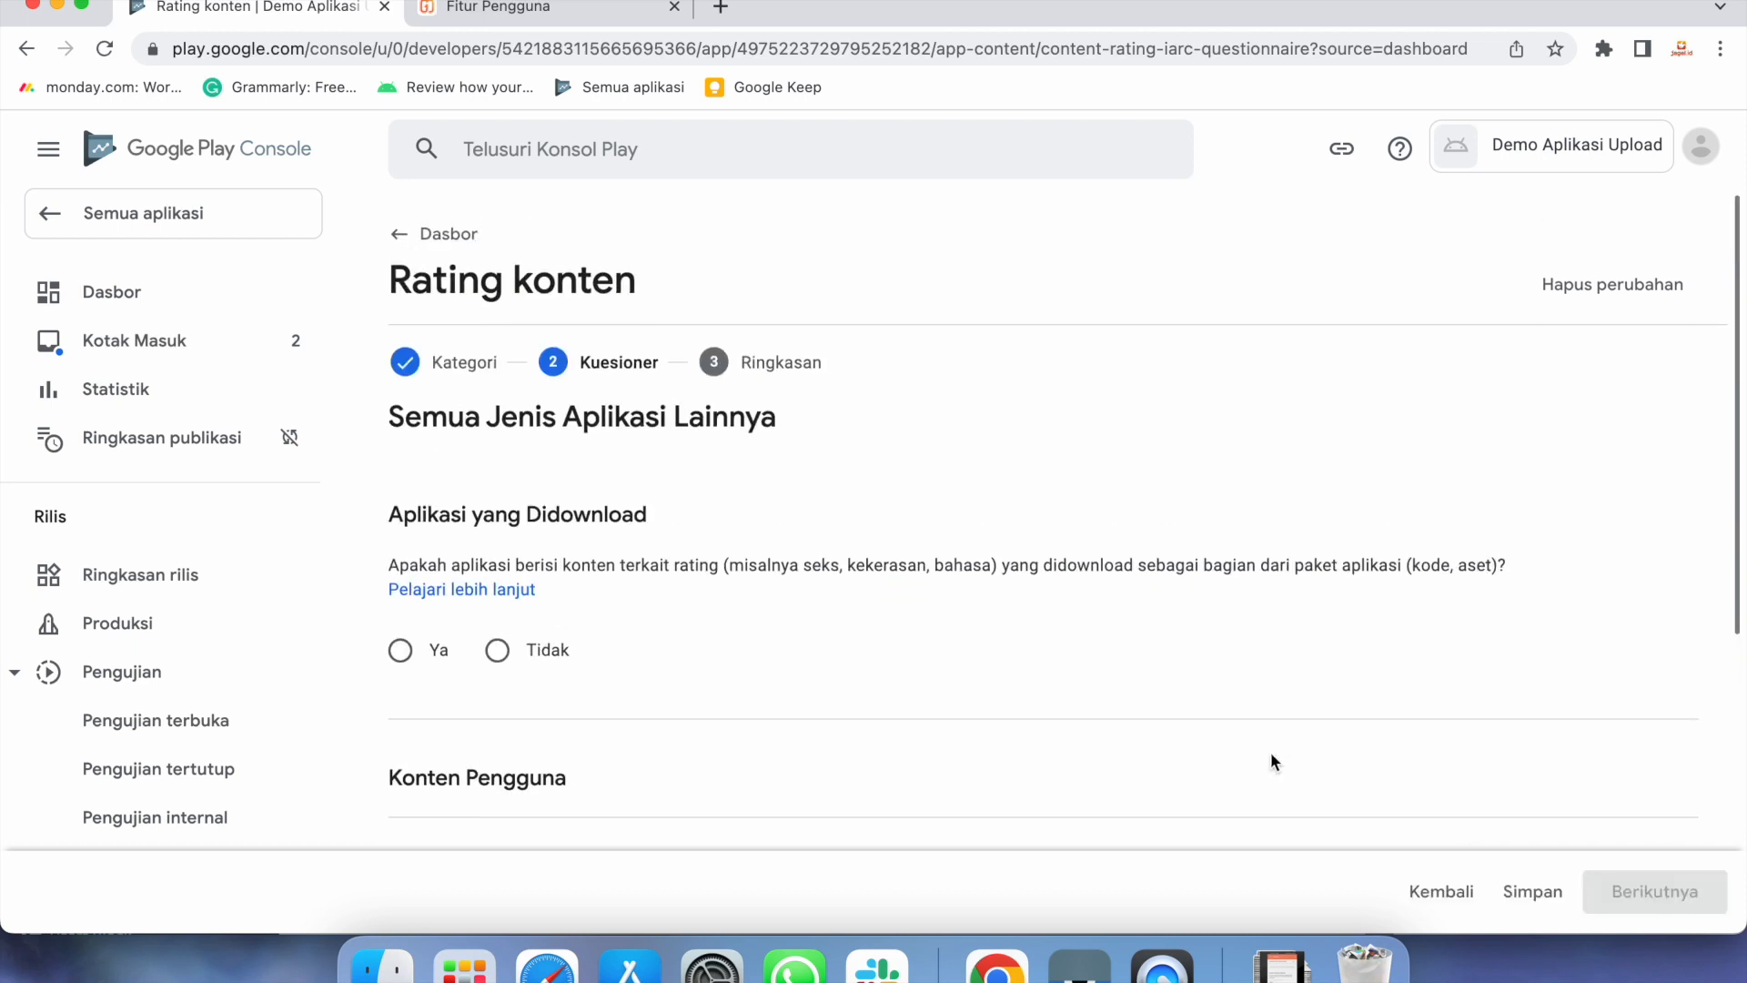
# Answer Tidak for downloaded content, user interaction, online content and age-restricted product promotion
pyautogui.scroll(-3, 1271, 752)
pyautogui.scroll(2, 1270, 752)
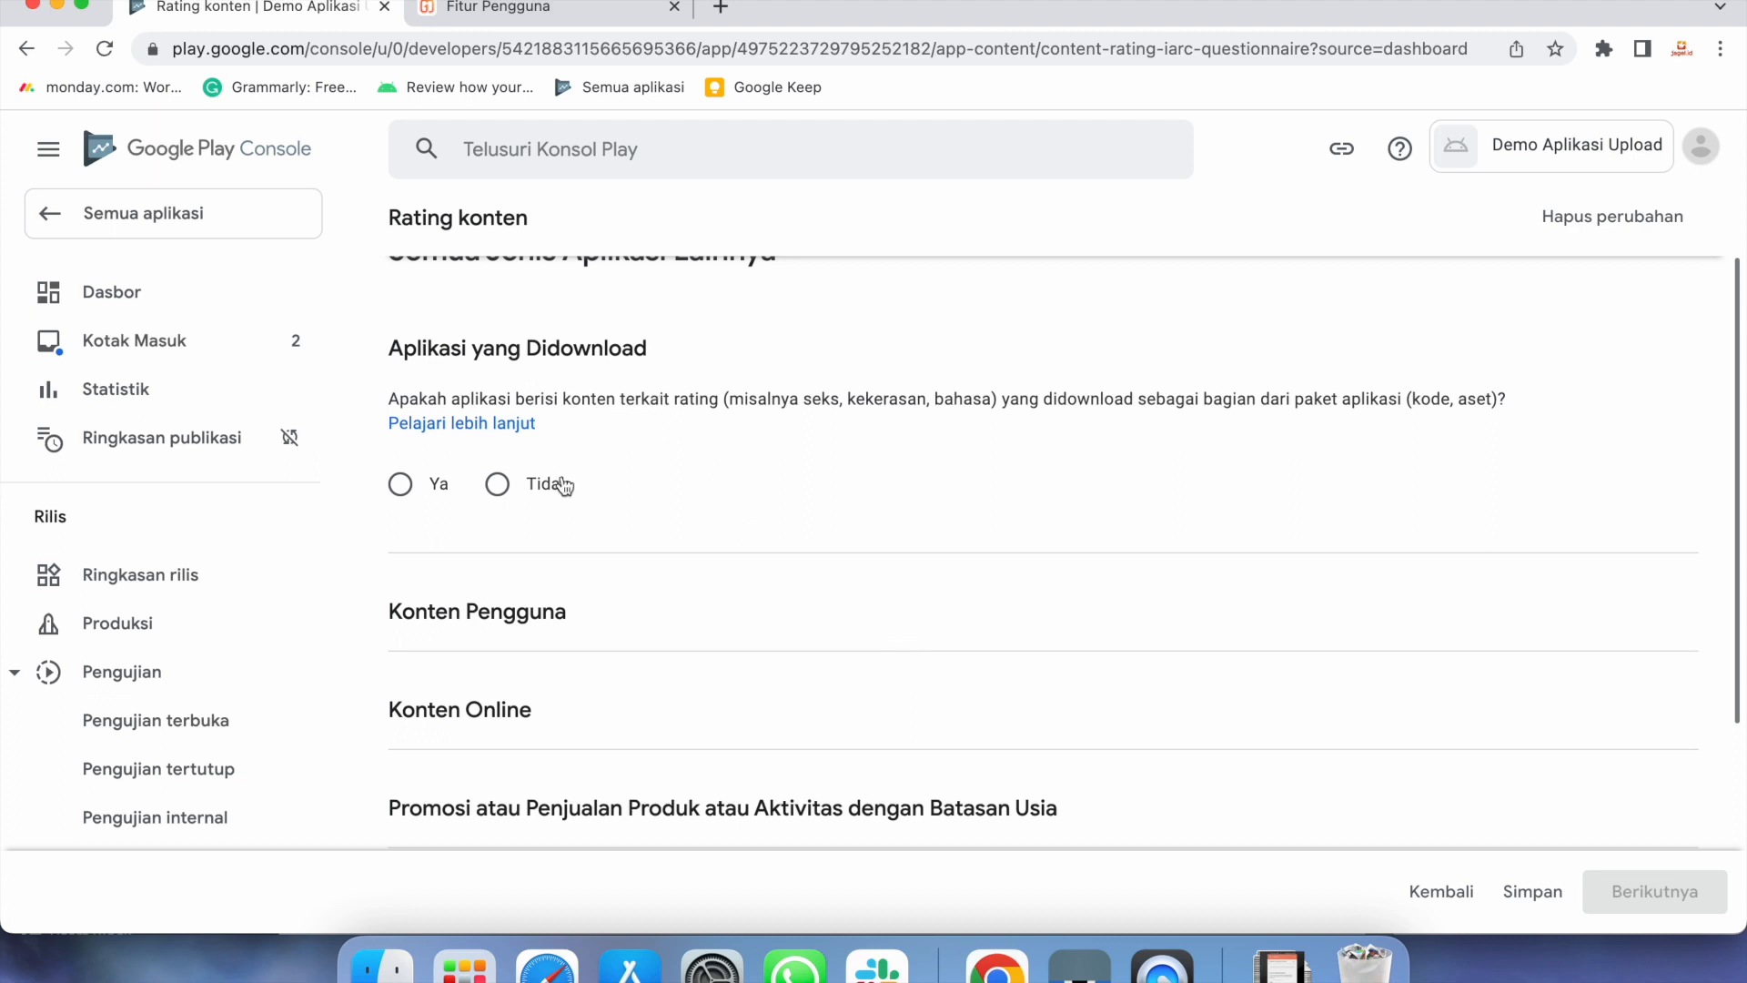
pyautogui.click(512, 503)
pyautogui.scroll(-2, 720, 658)
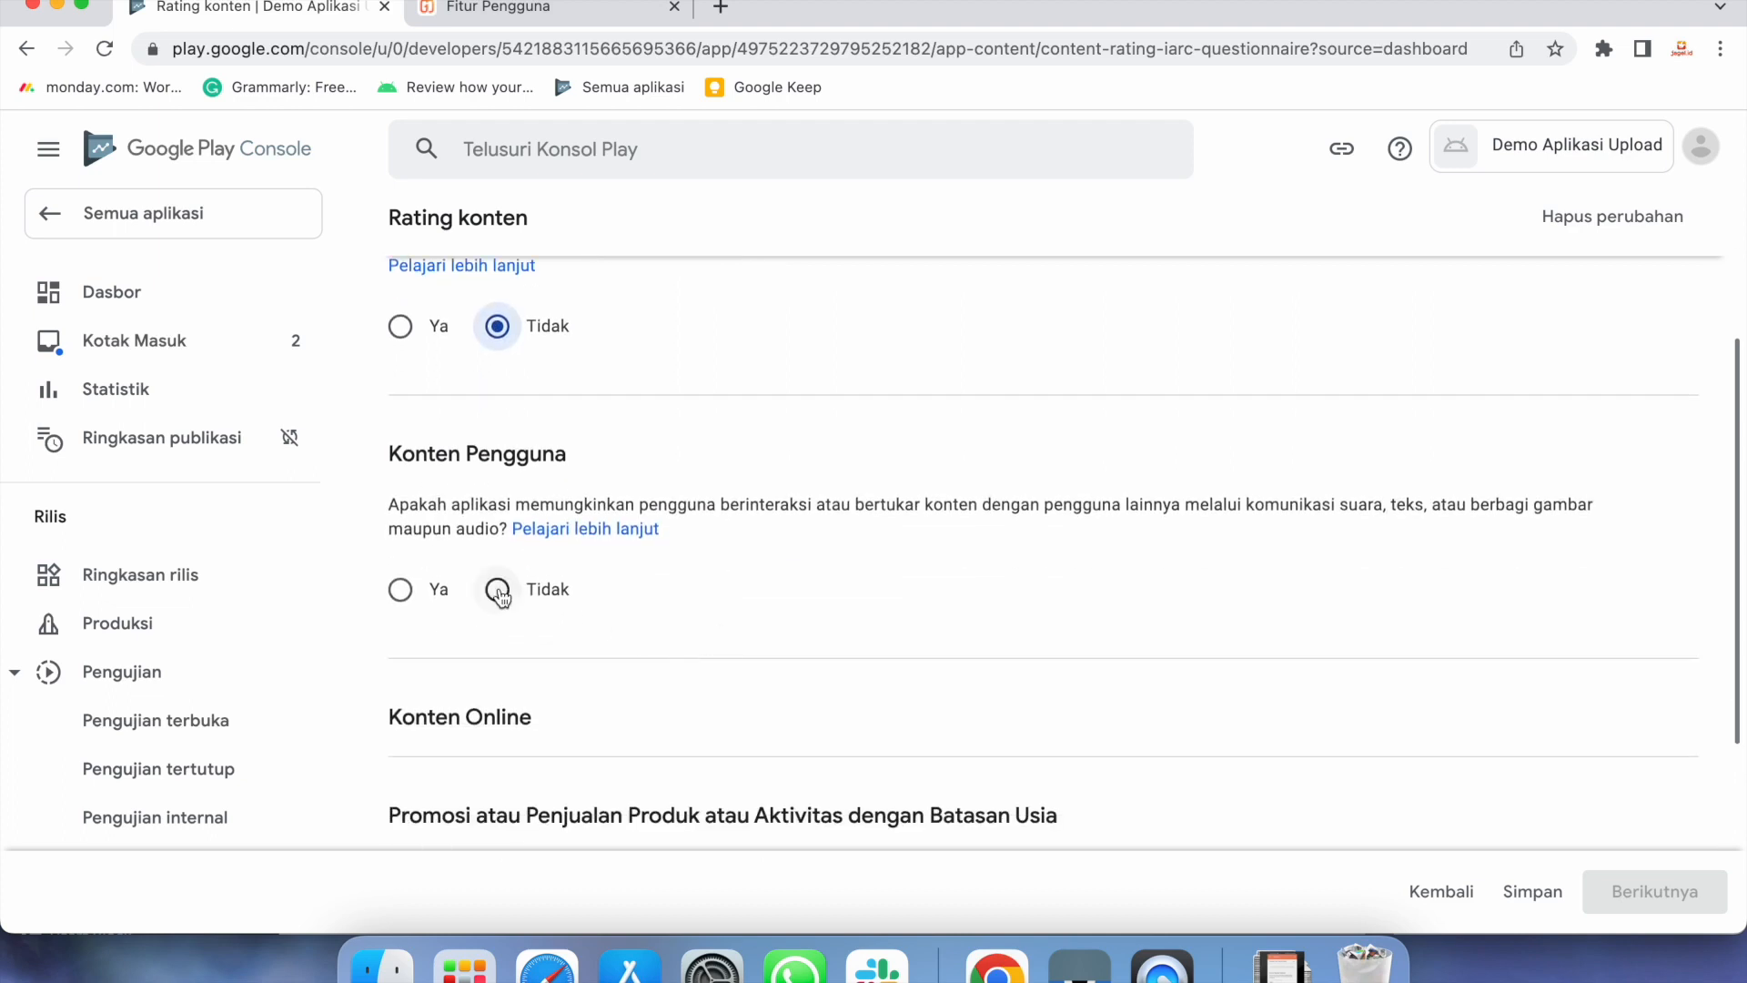
pyautogui.click(498, 590)
pyautogui.scroll(-3, 740, 664)
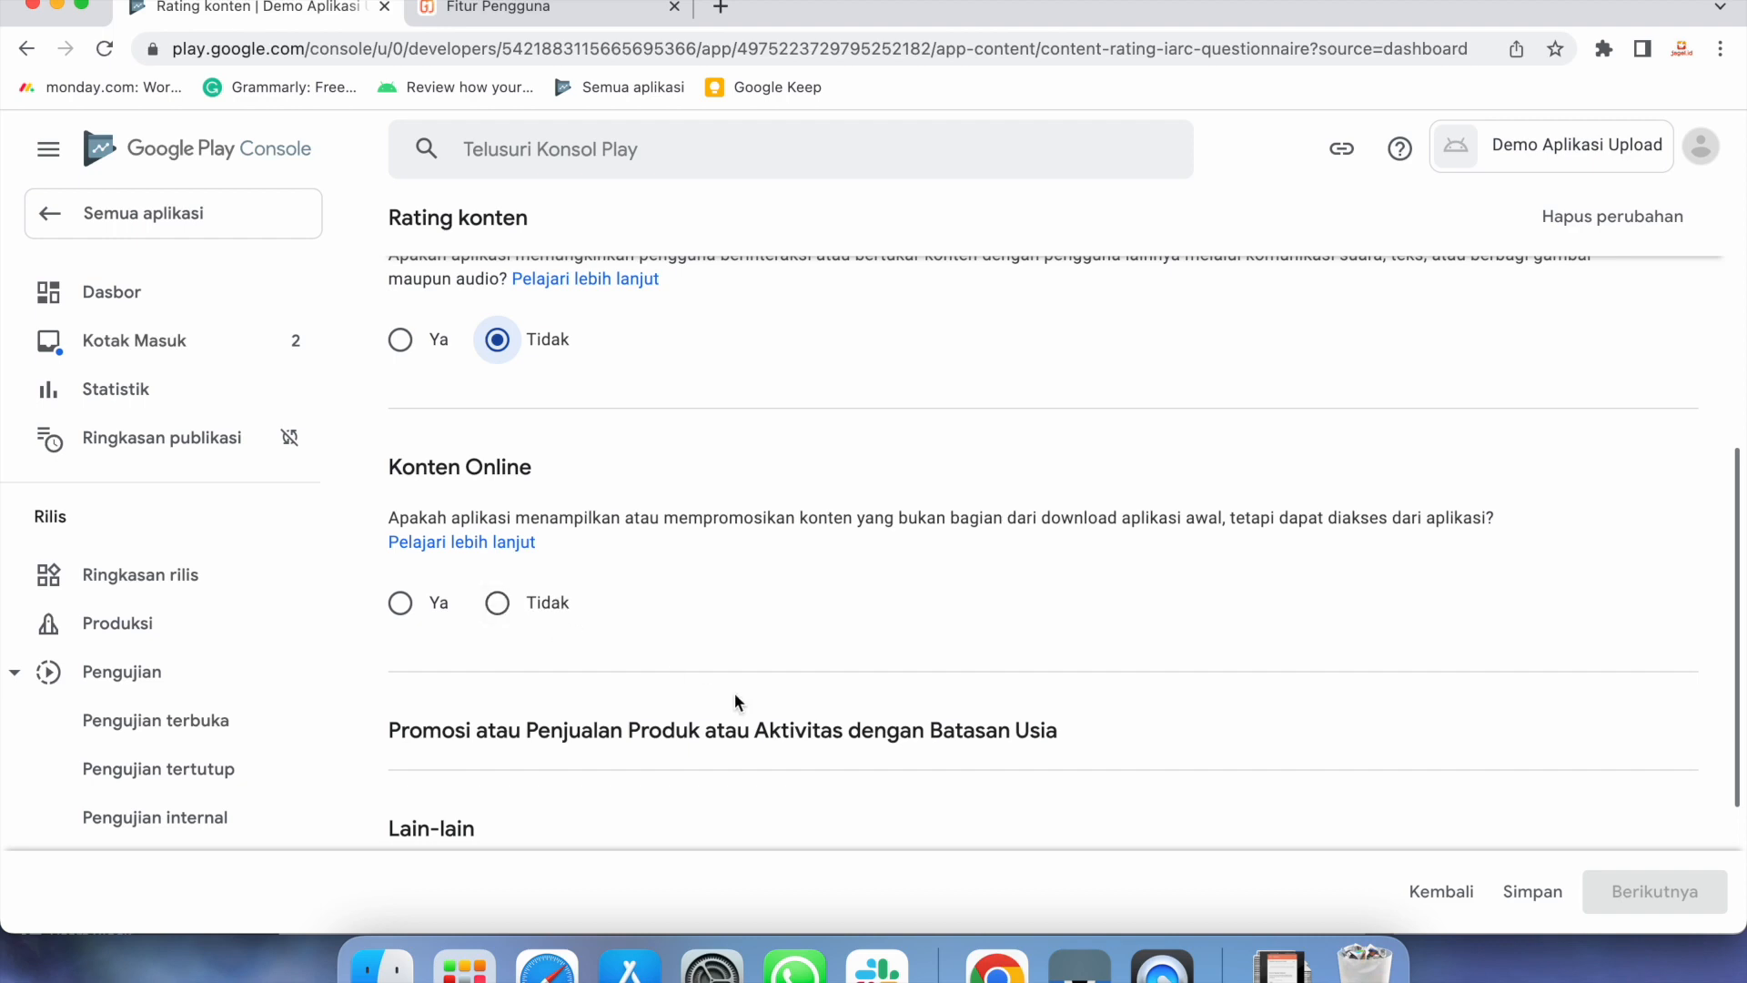
pyautogui.click(500, 603)
pyautogui.scroll(-3, 771, 666)
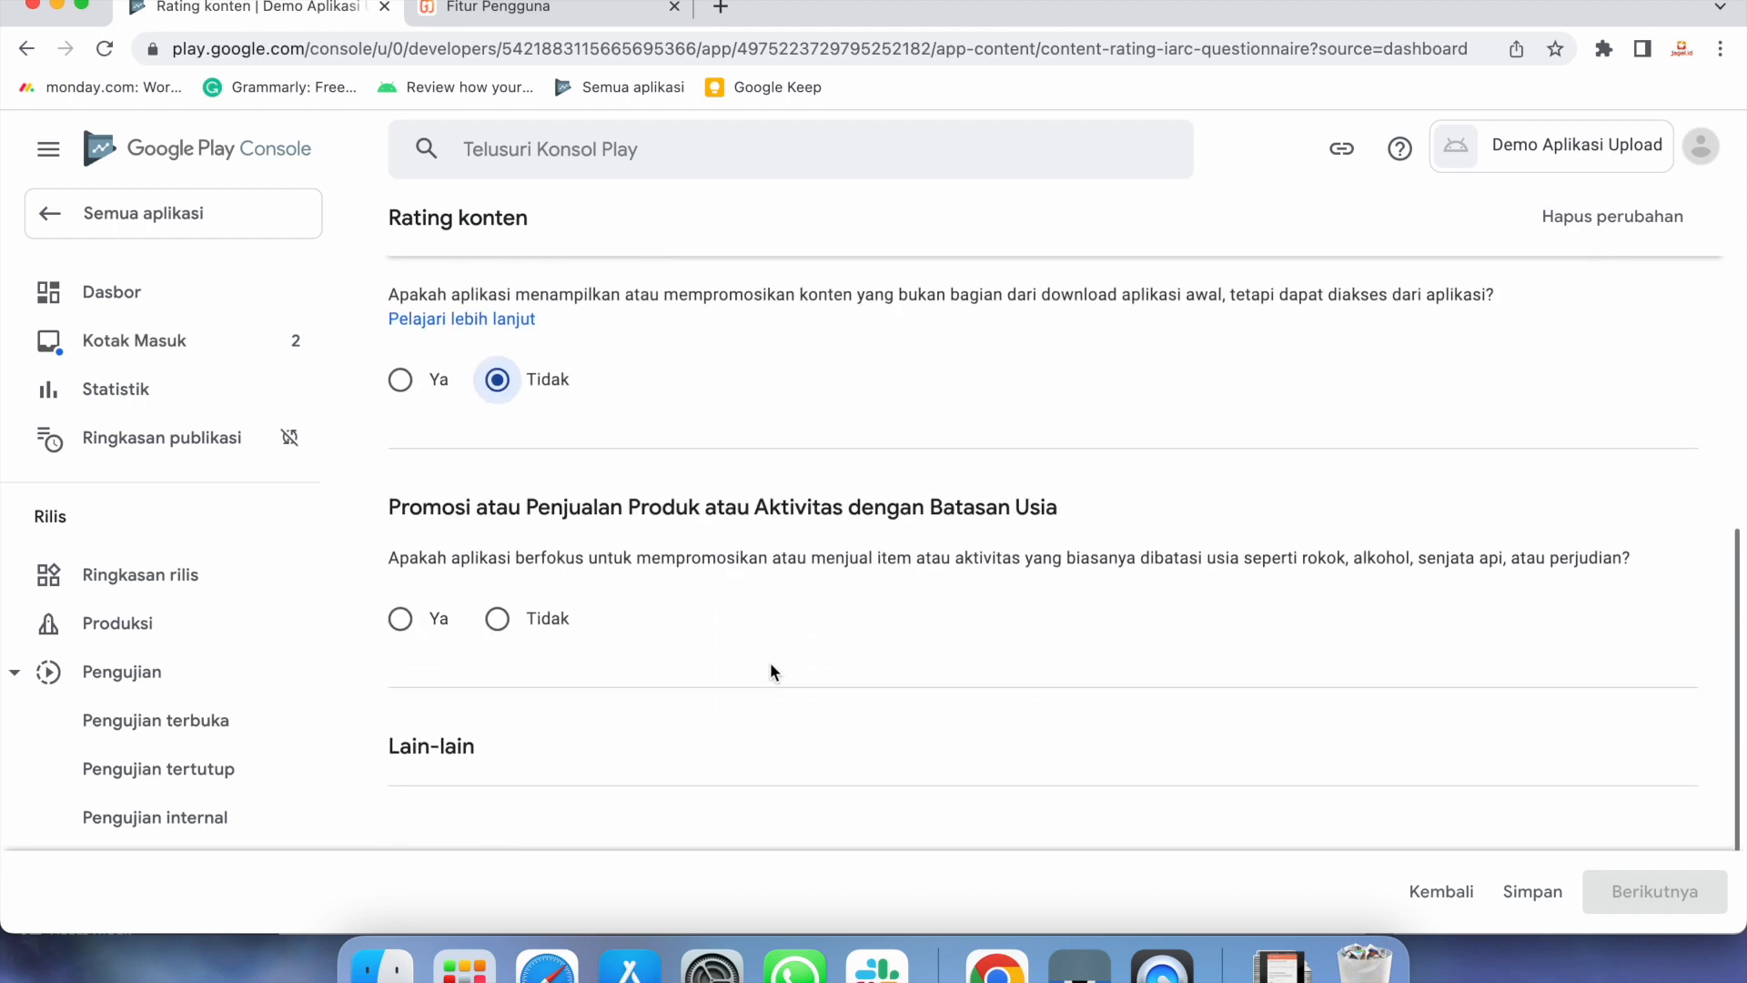
pyautogui.click(500, 623)
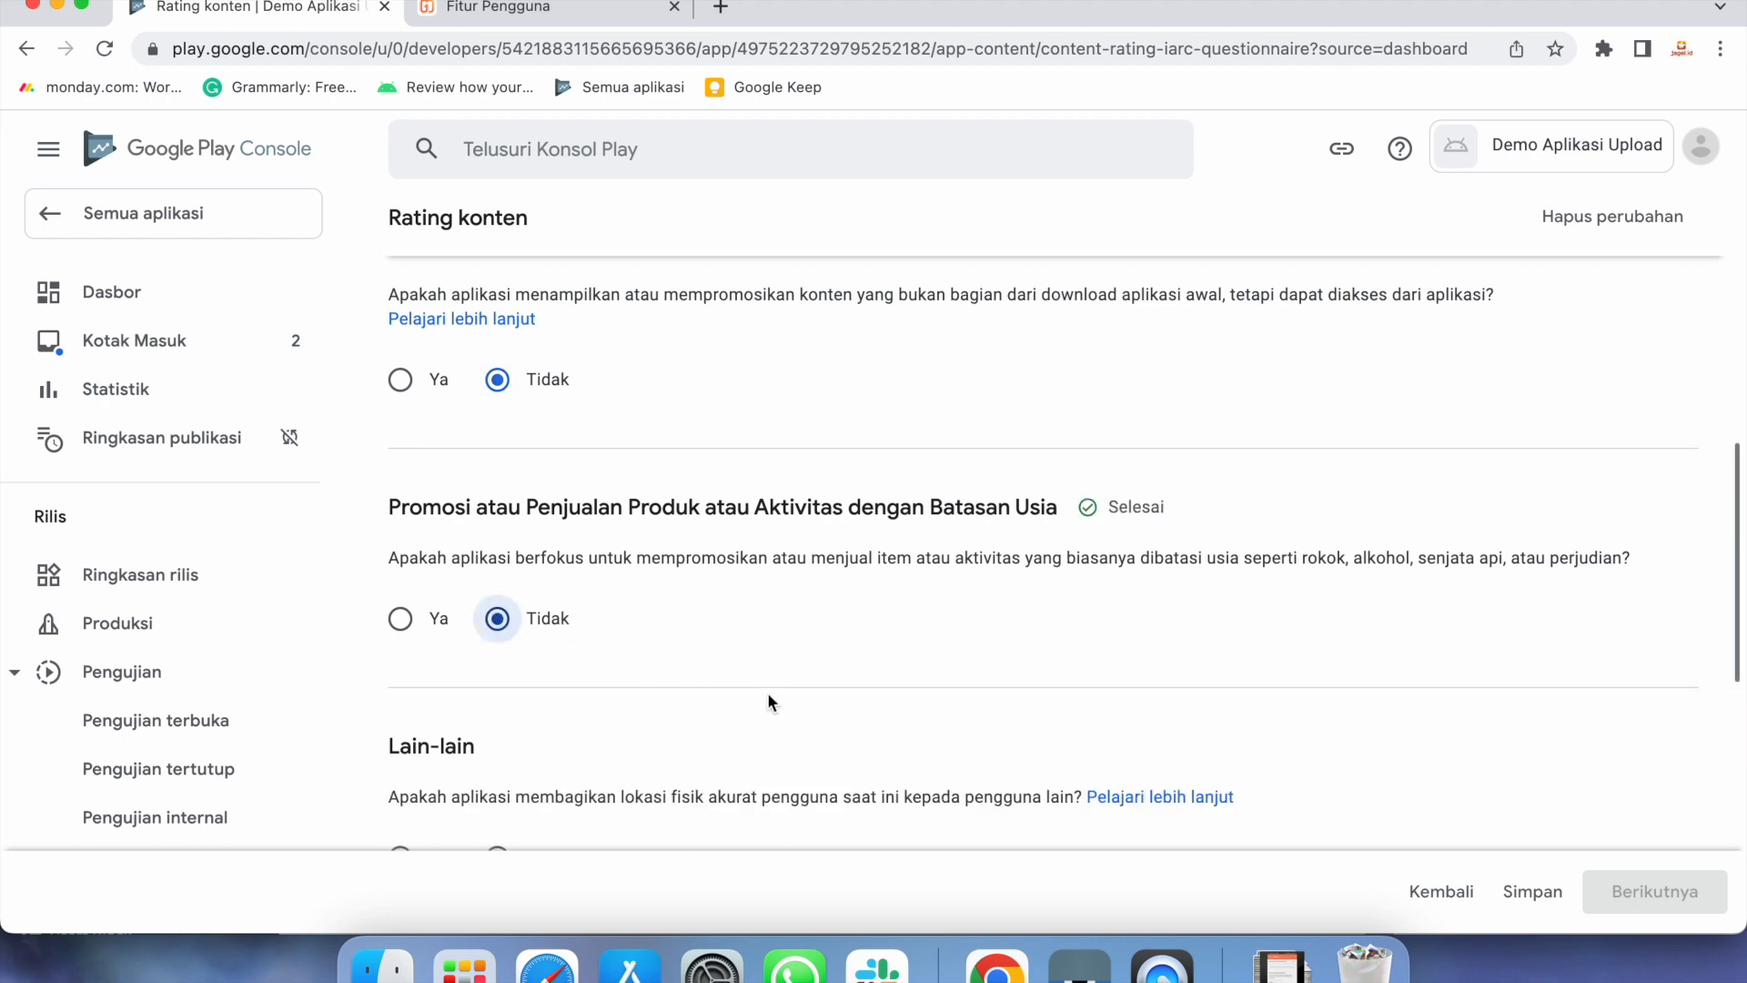
# Answer Ya to location sharing, Tidak to purchases, browser and education/news, then save
pyautogui.scroll(-3, 767, 701)
pyautogui.scroll(-2, 769, 699)
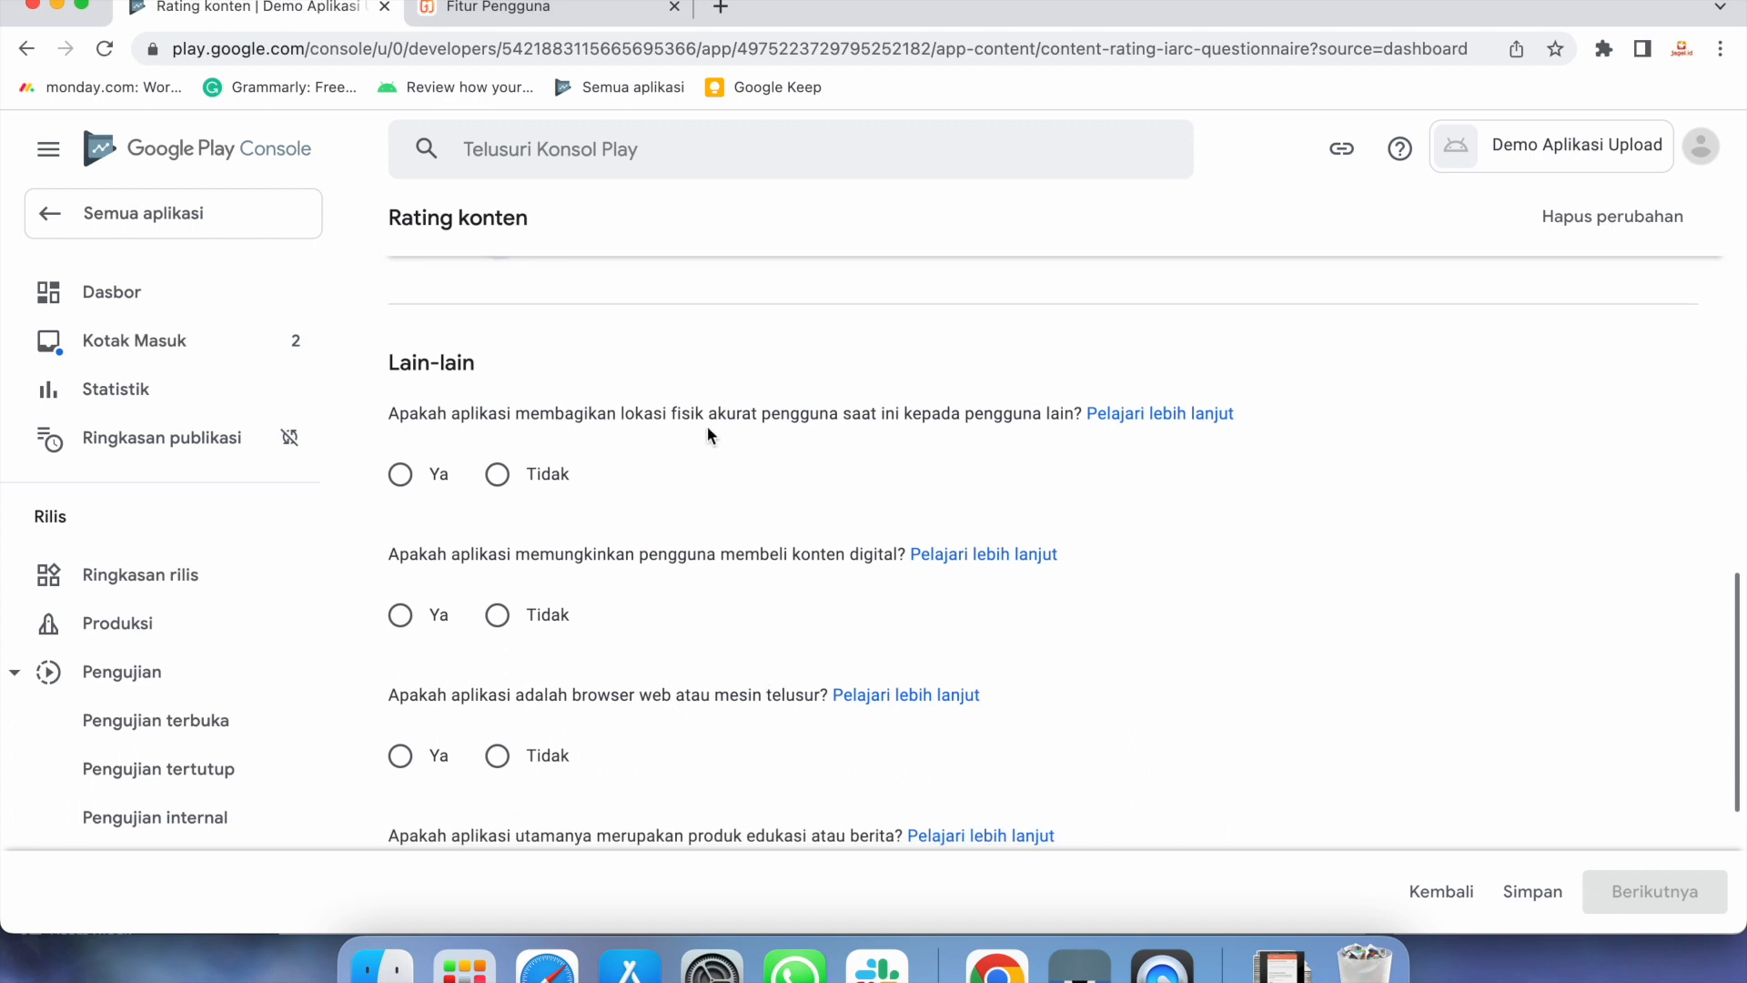
pyautogui.click(402, 476)
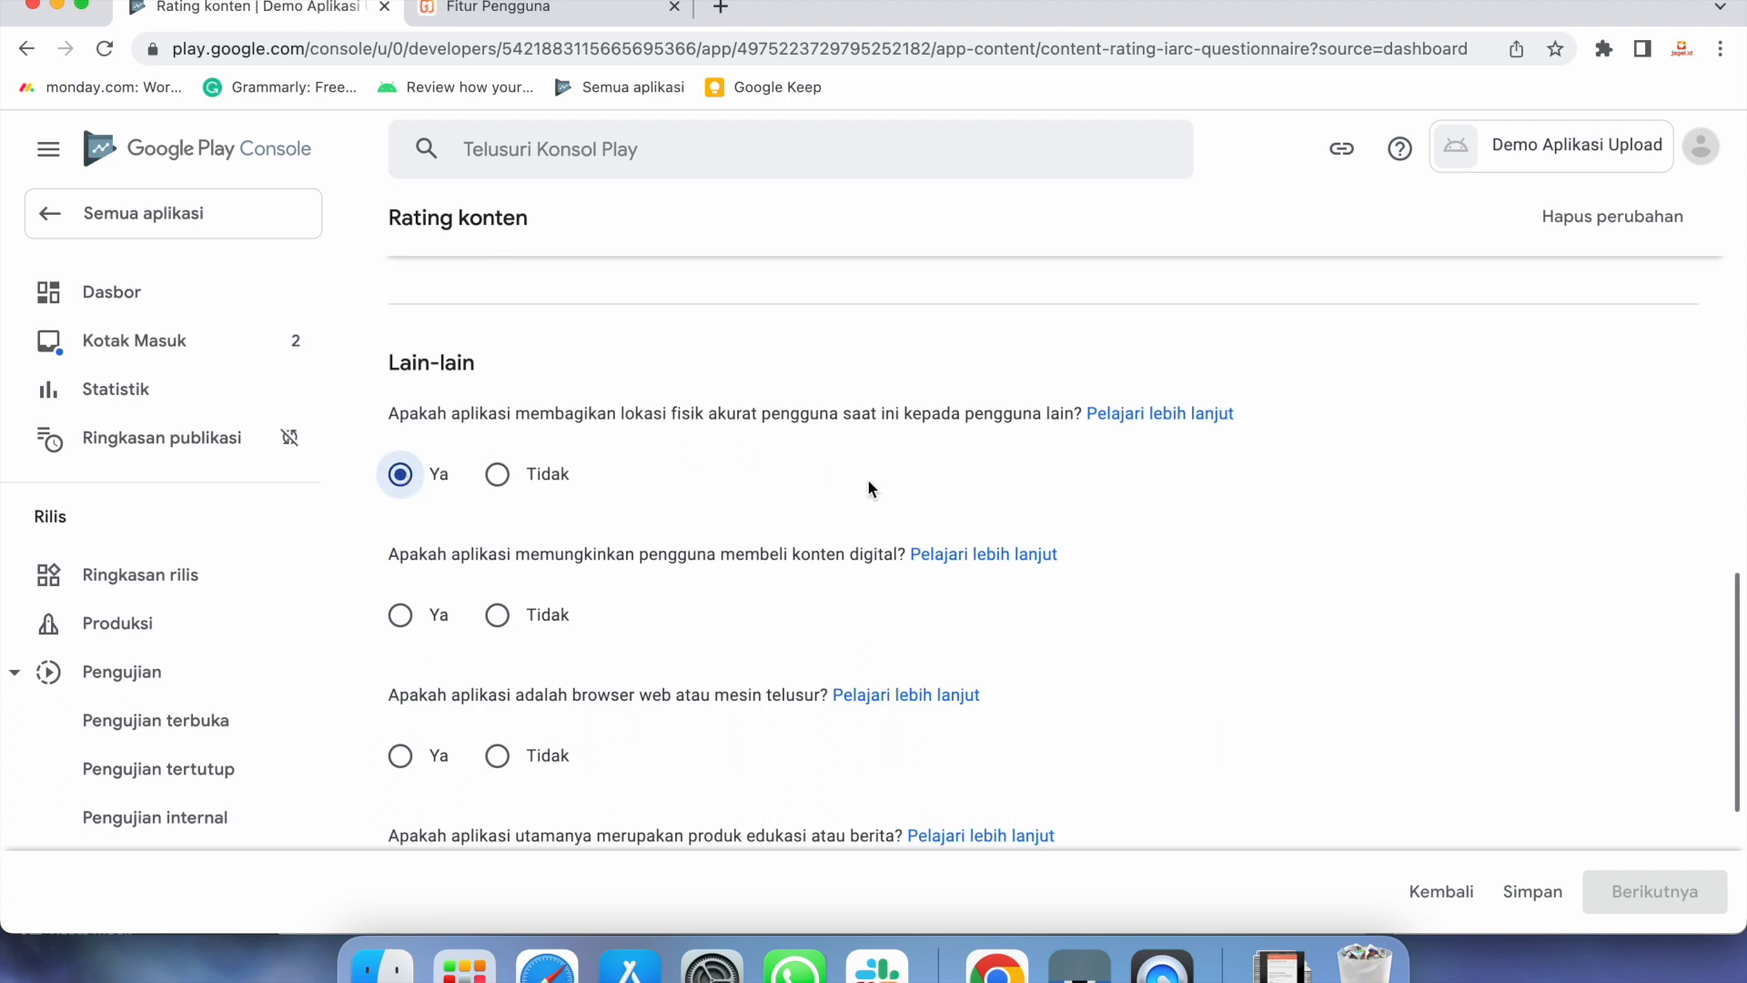
pyautogui.click(511, 619)
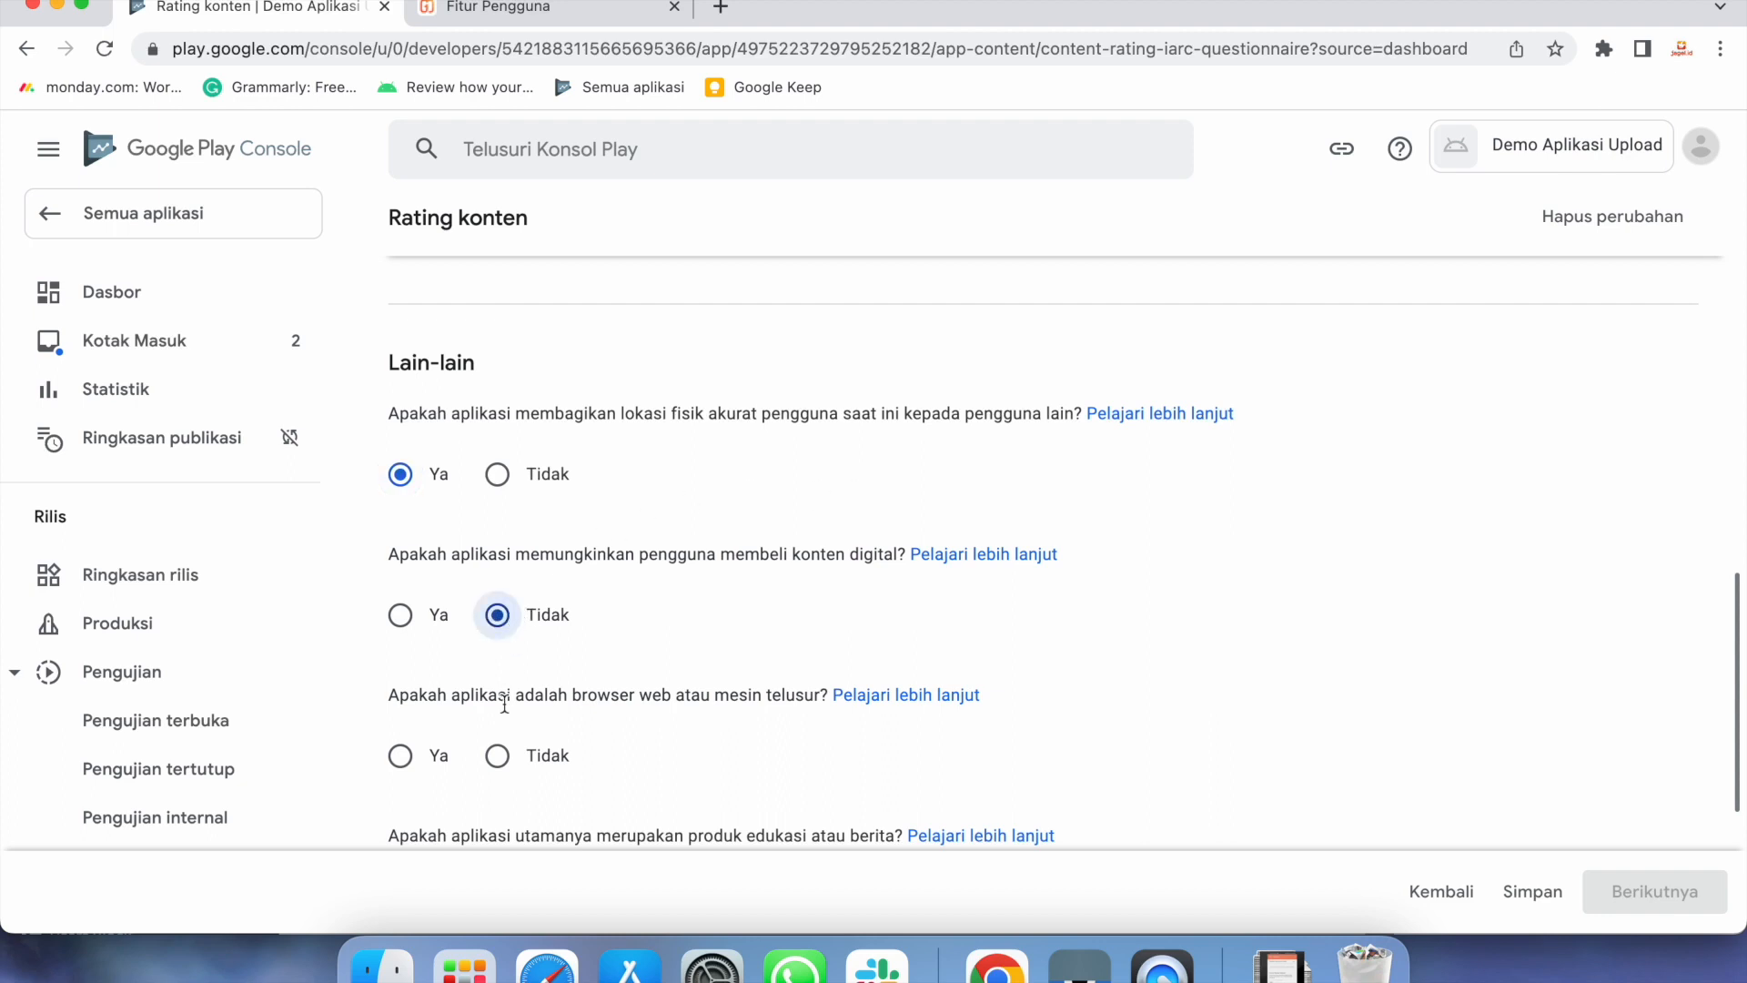
pyautogui.click(497, 762)
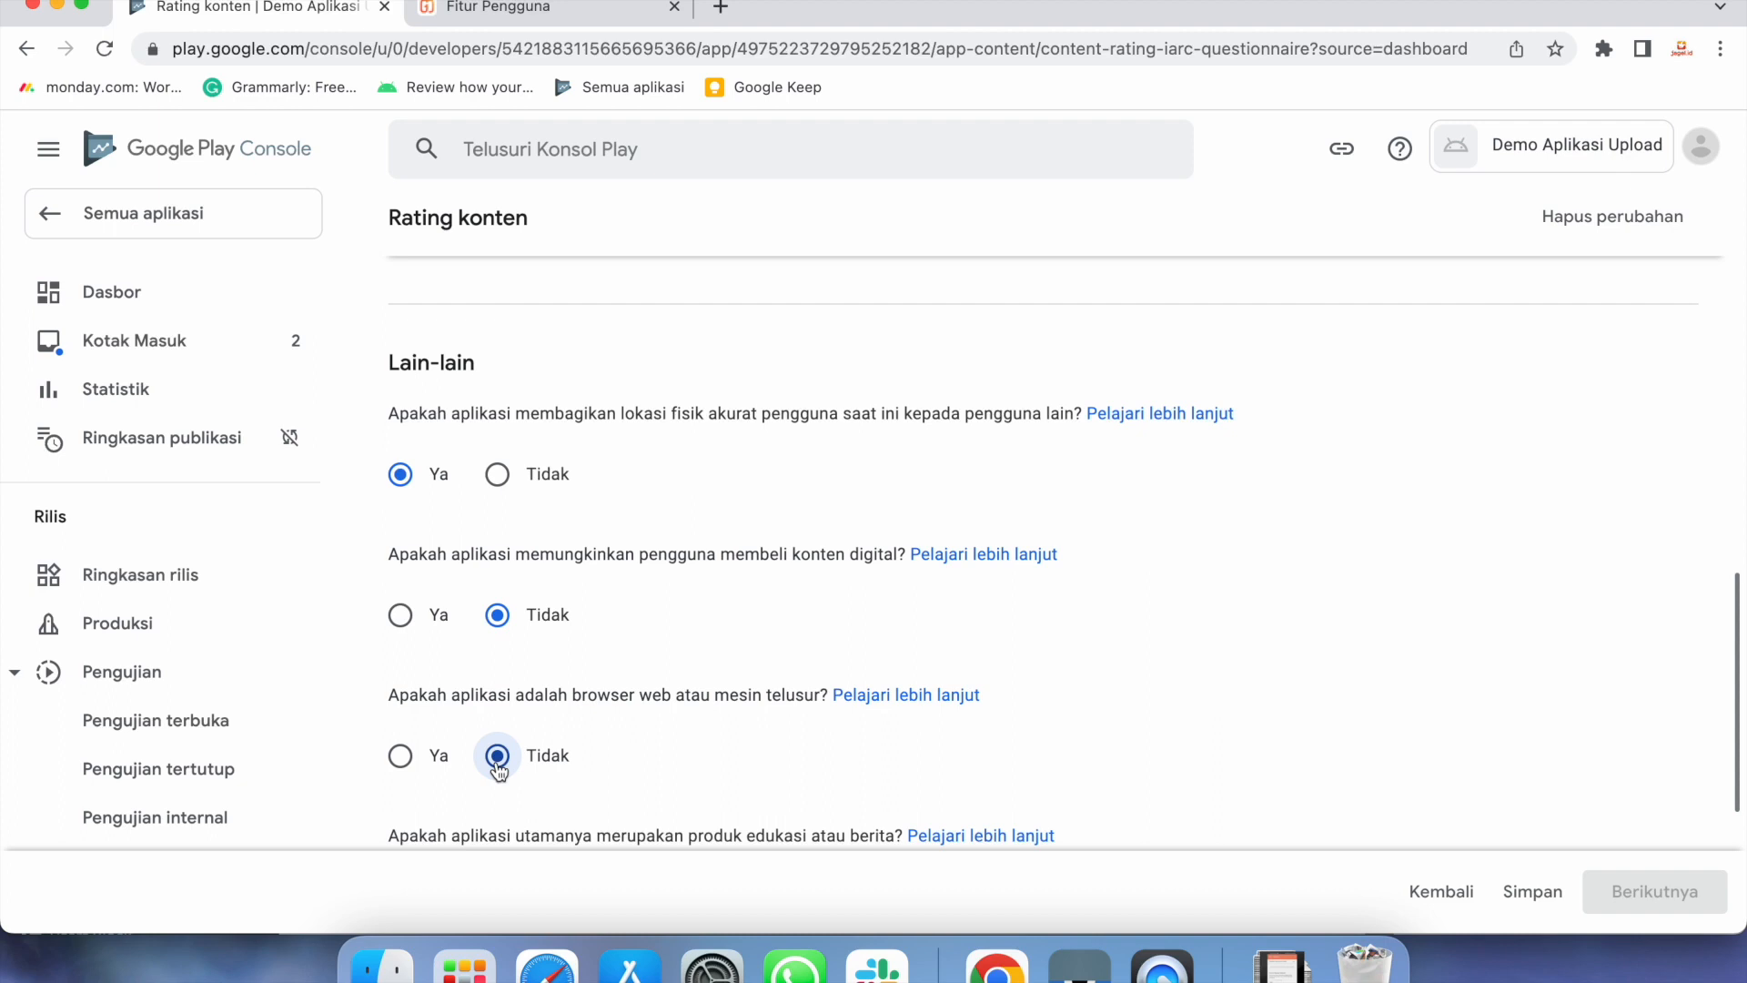
pyautogui.scroll(-3, 499, 769)
pyautogui.click(496, 646)
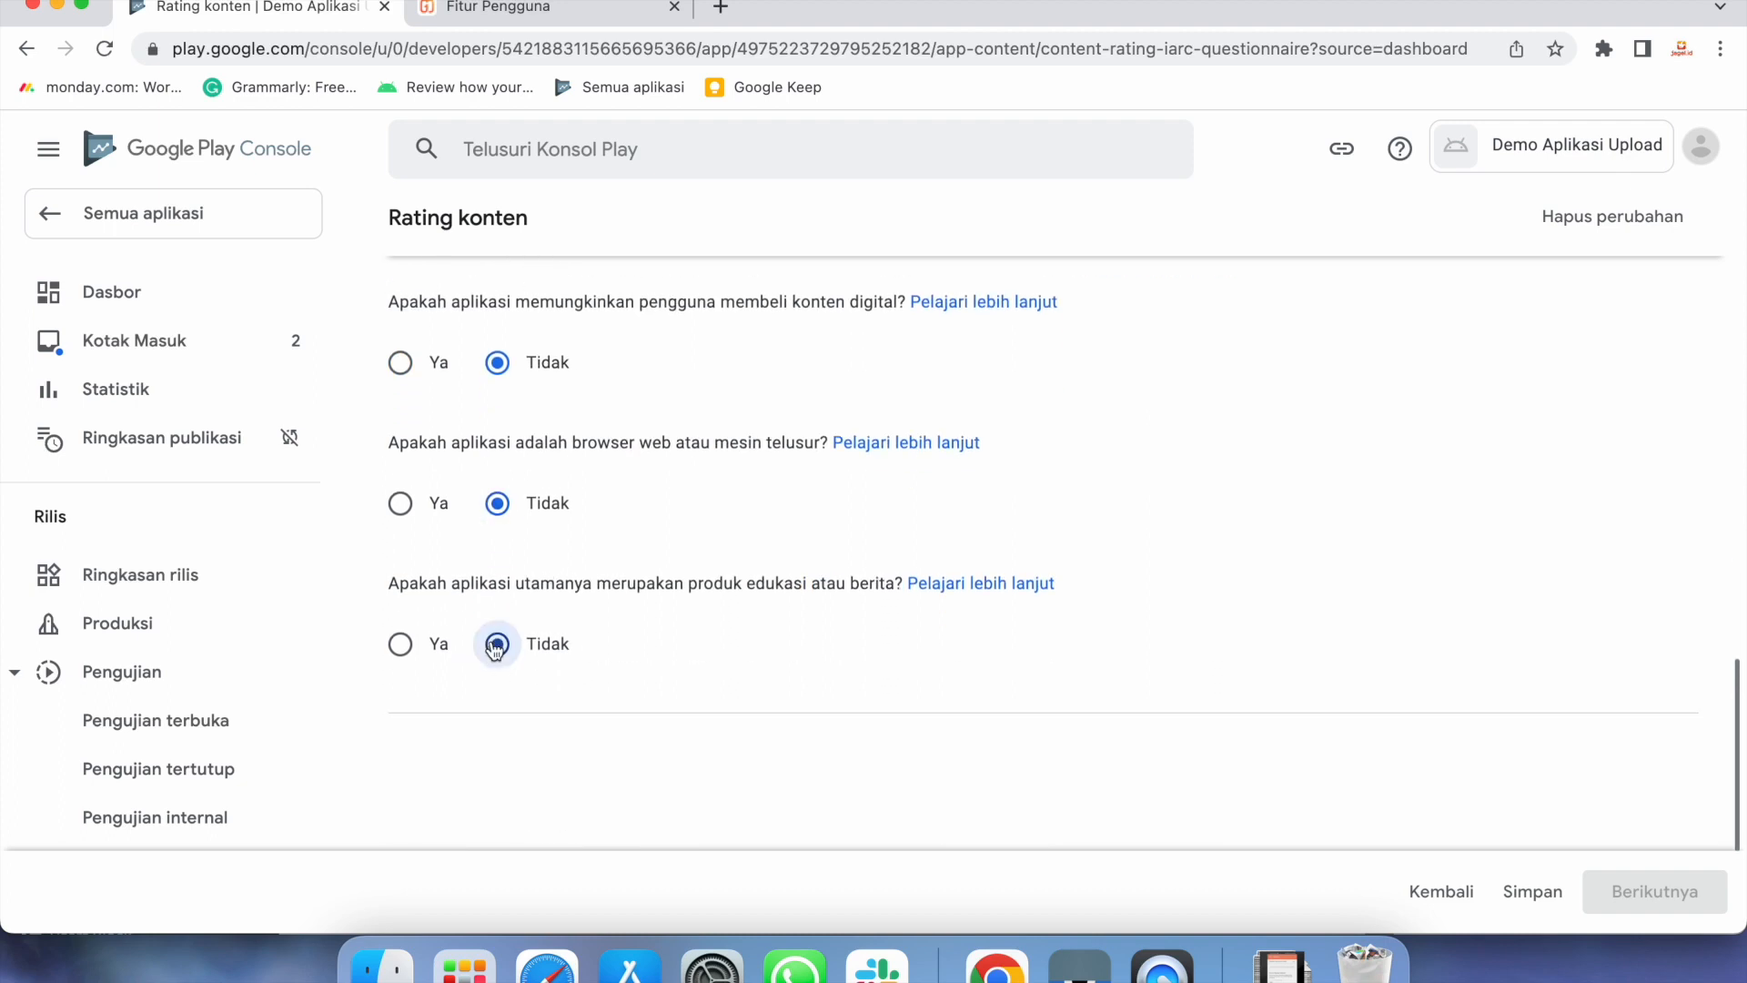
pyautogui.click(1541, 893)
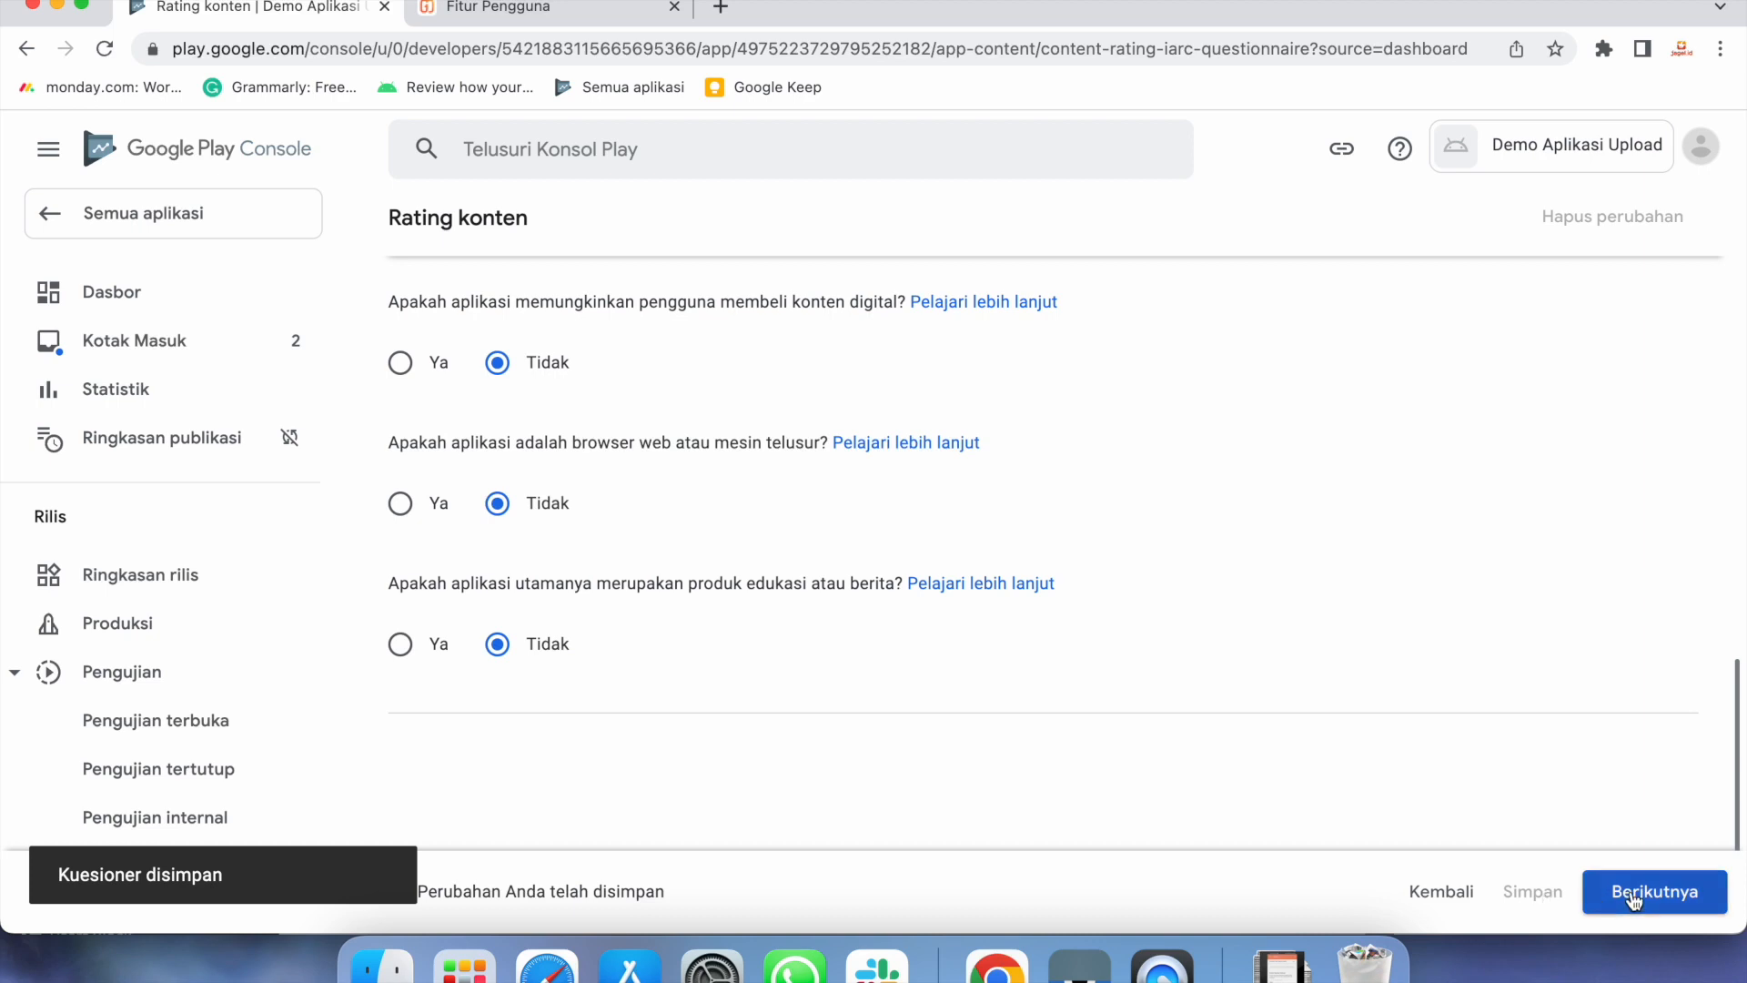
pyautogui.click(1634, 898)
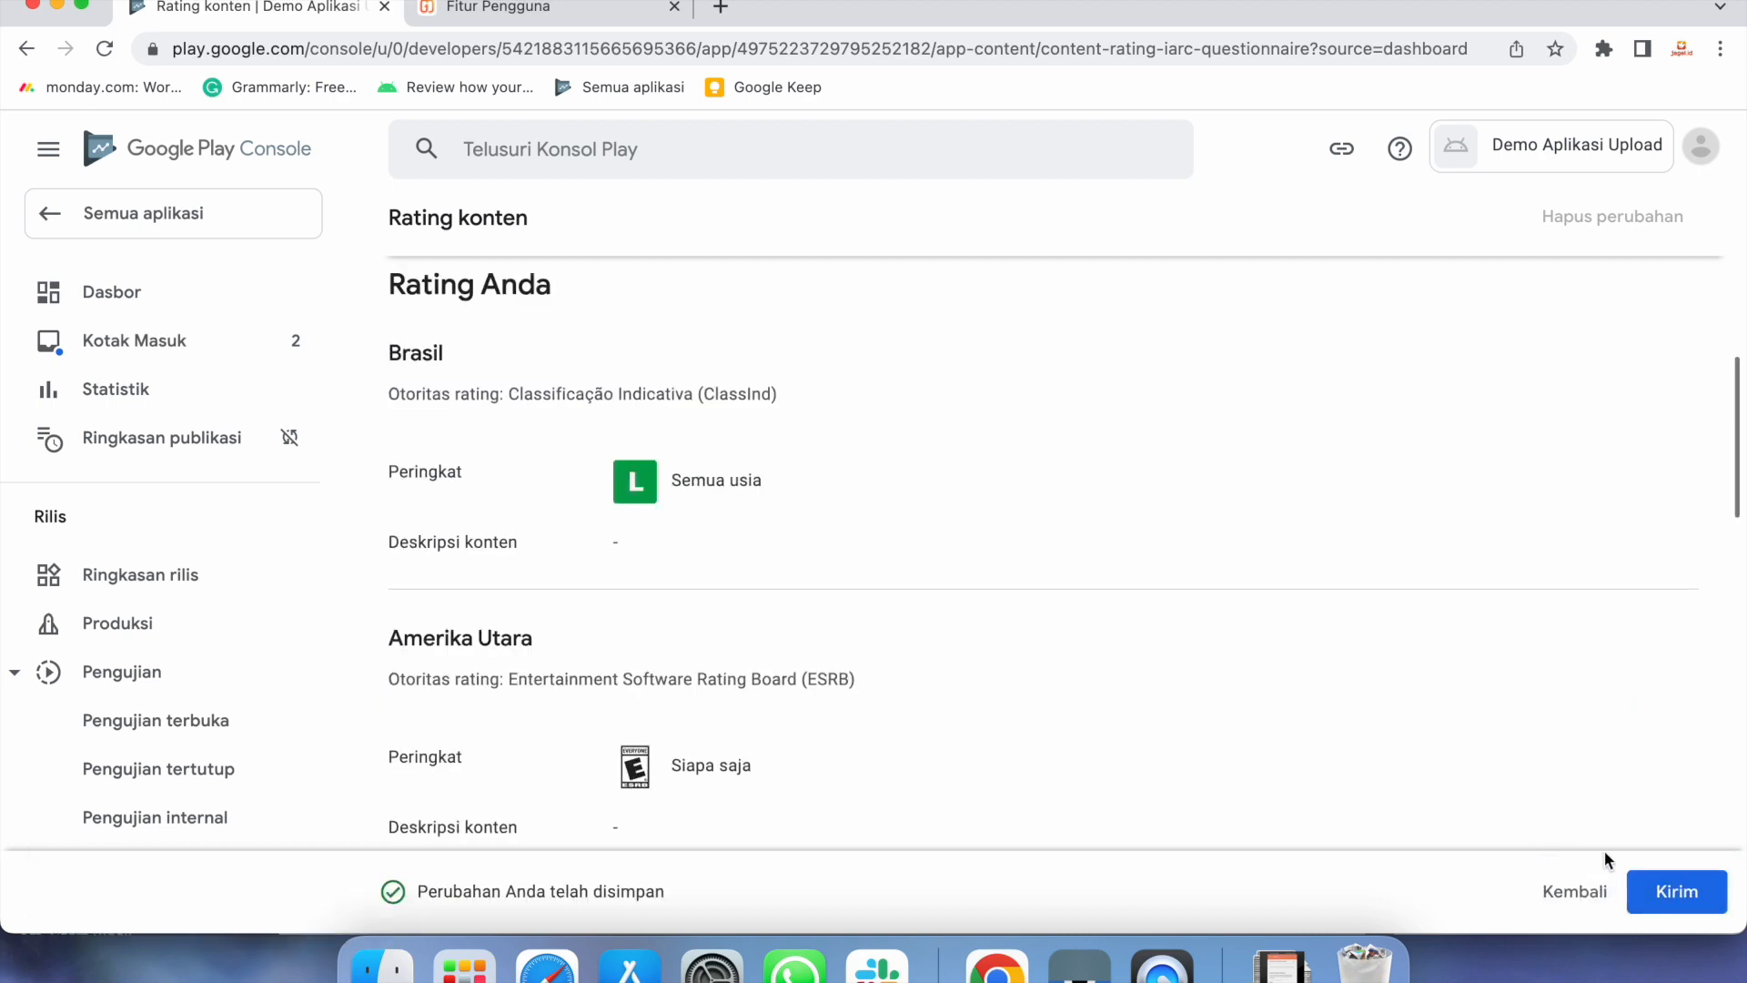
# Submit the questionnaire to receive IARC ratings and go back to the Dasbor
pyautogui.click(1677, 889)
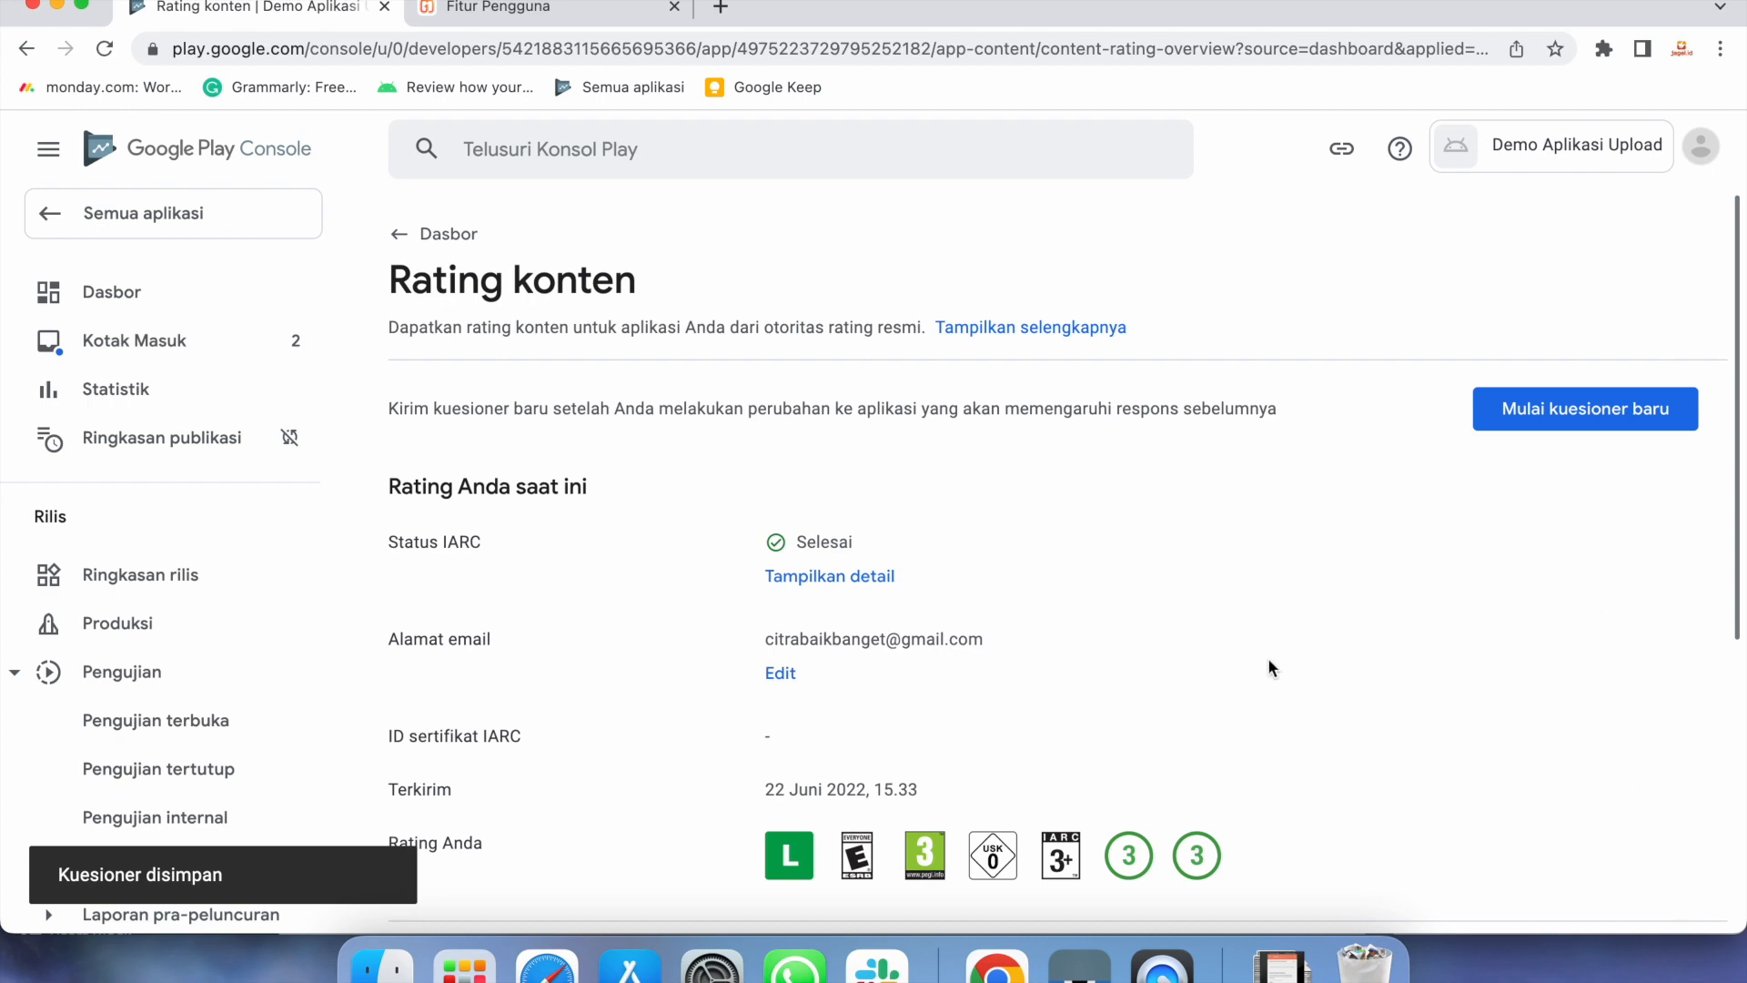
pyautogui.scroll(-5, 1268, 657)
pyautogui.scroll(5, 1269, 657)
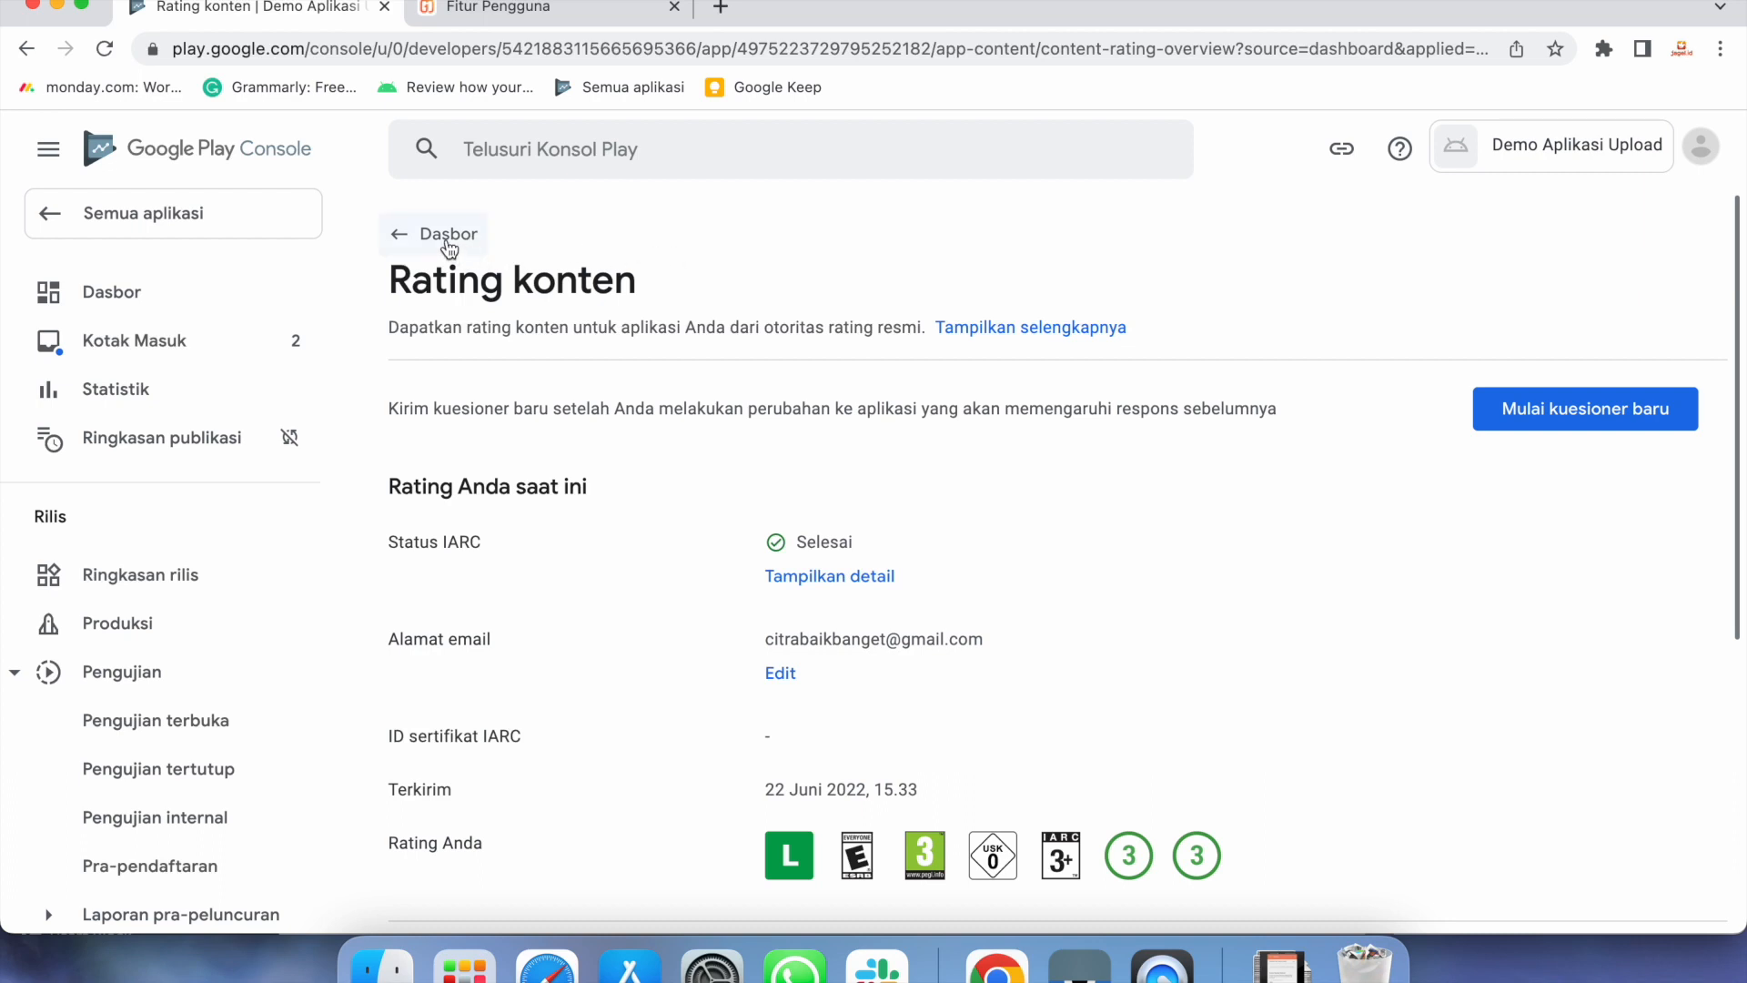
pyautogui.click(133, 301)
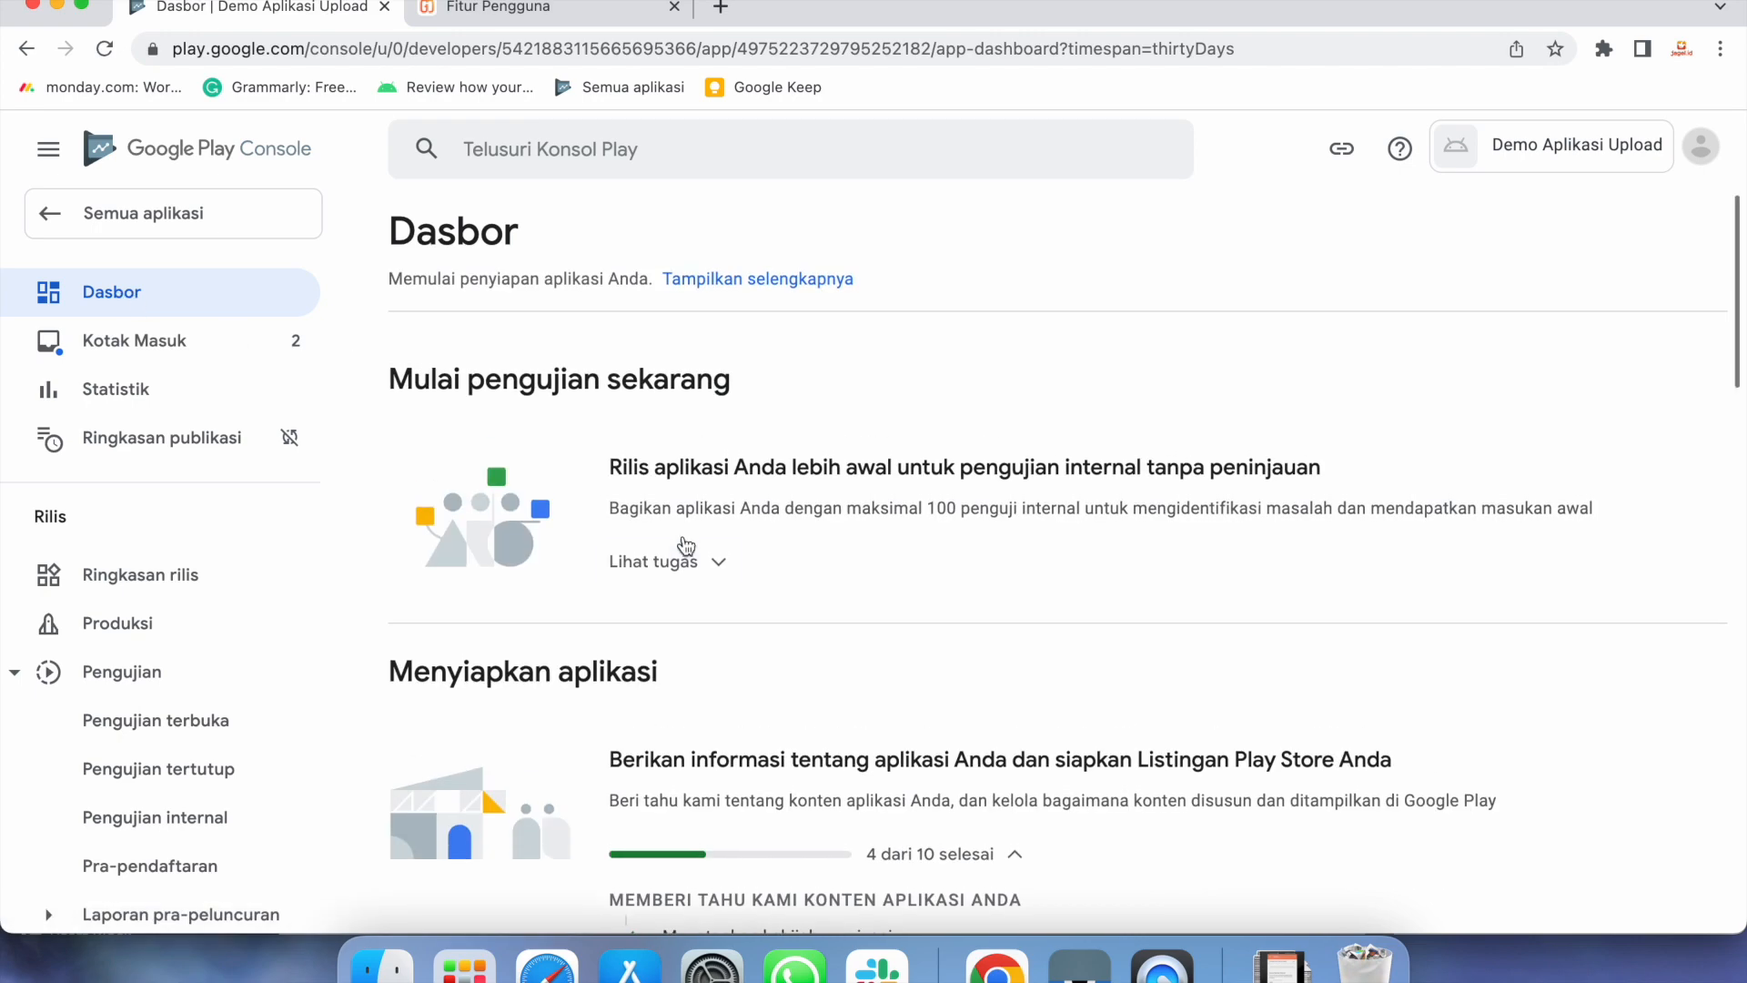
# Save the target audience as 18 tahun ke atas, possibly appealing to children, then return to Dasbor
pyautogui.scroll(-5, 918, 655)
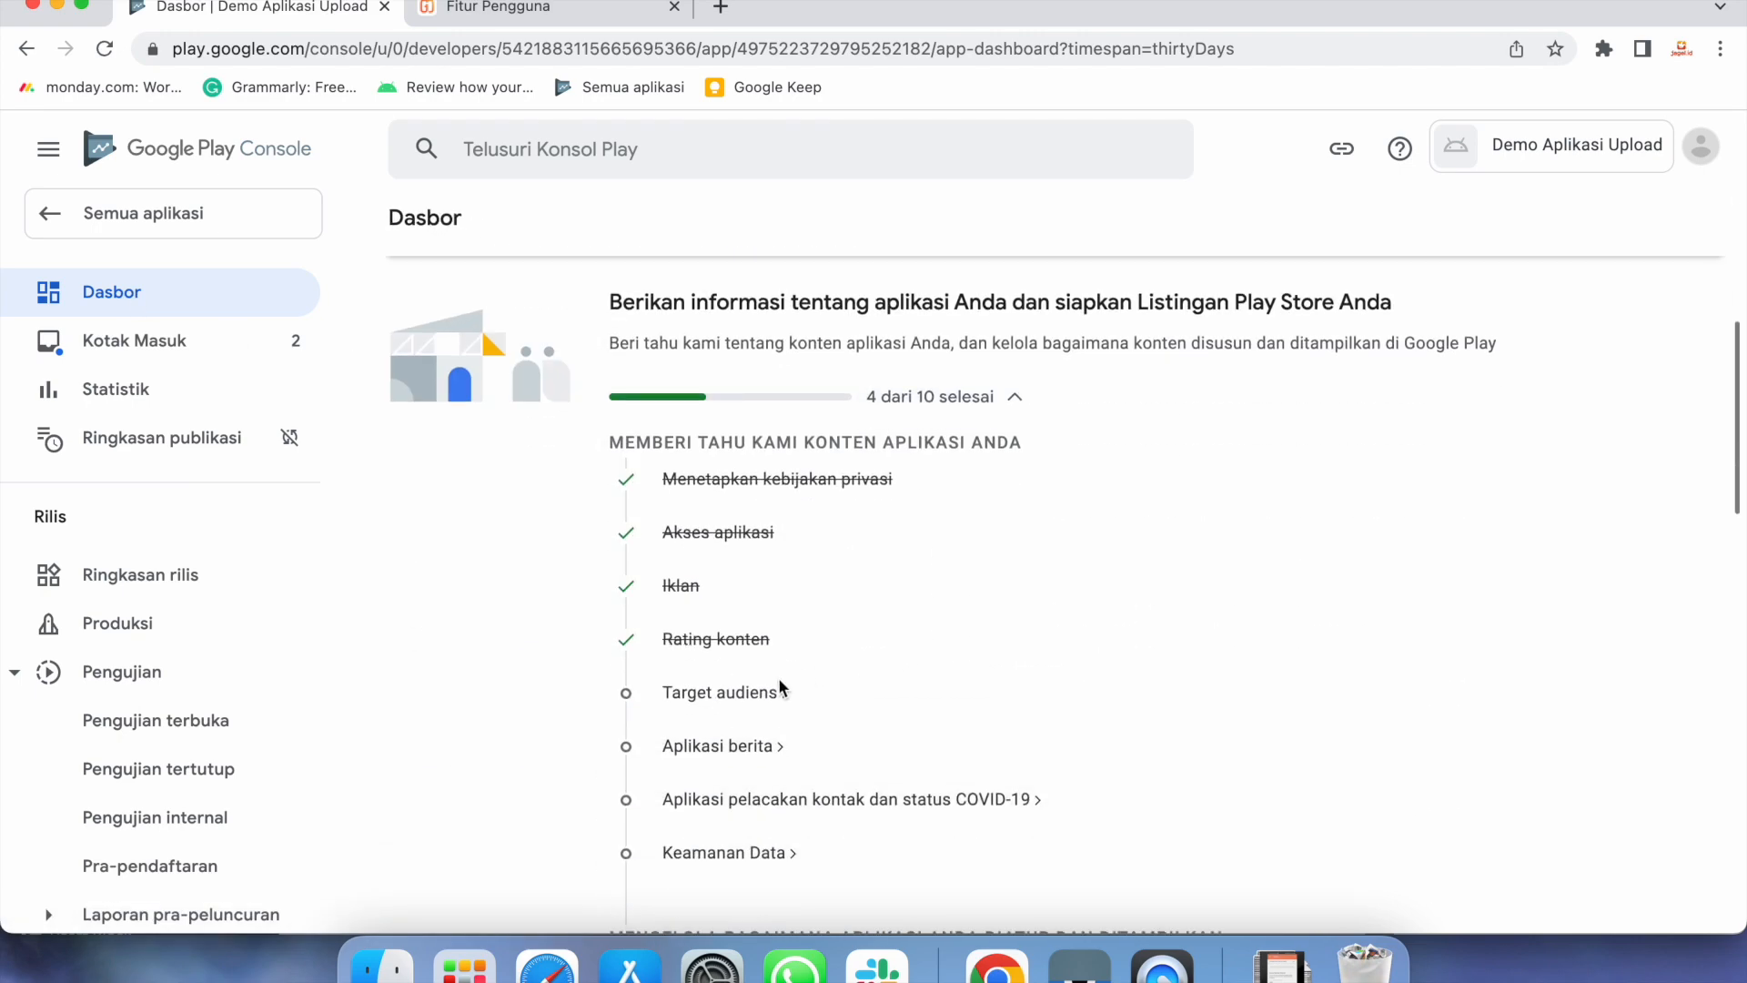
pyautogui.click(744, 697)
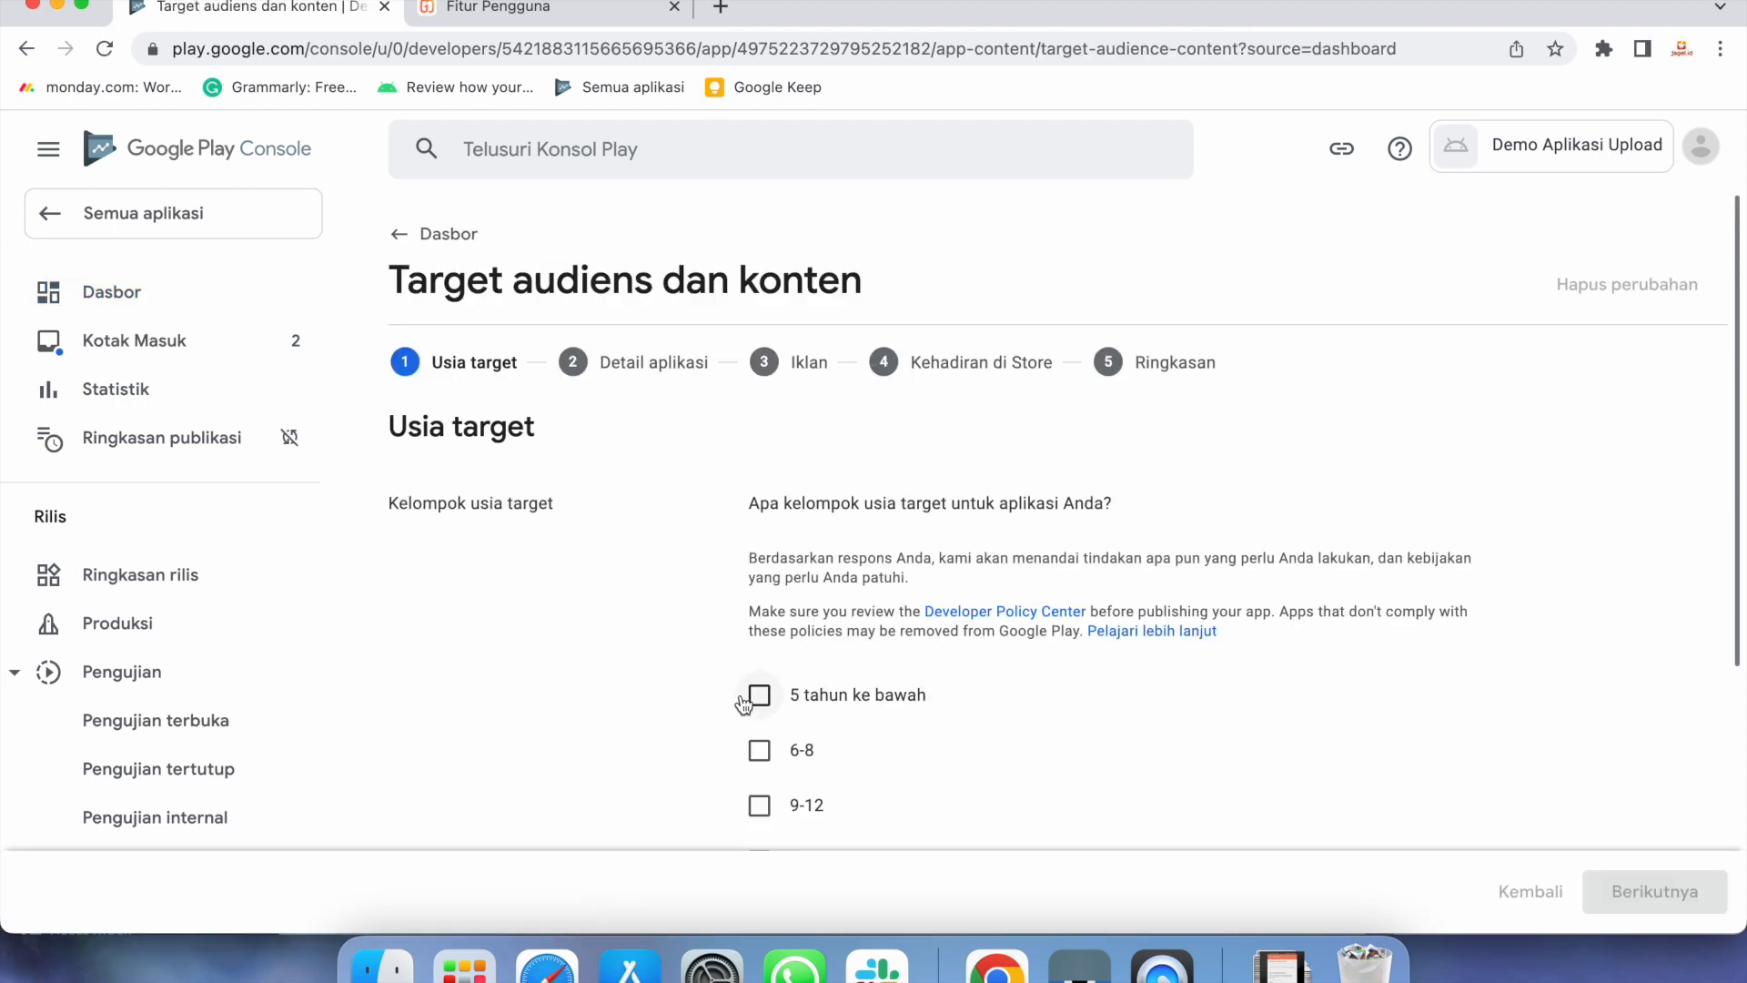
pyautogui.scroll(-3, 1034, 720)
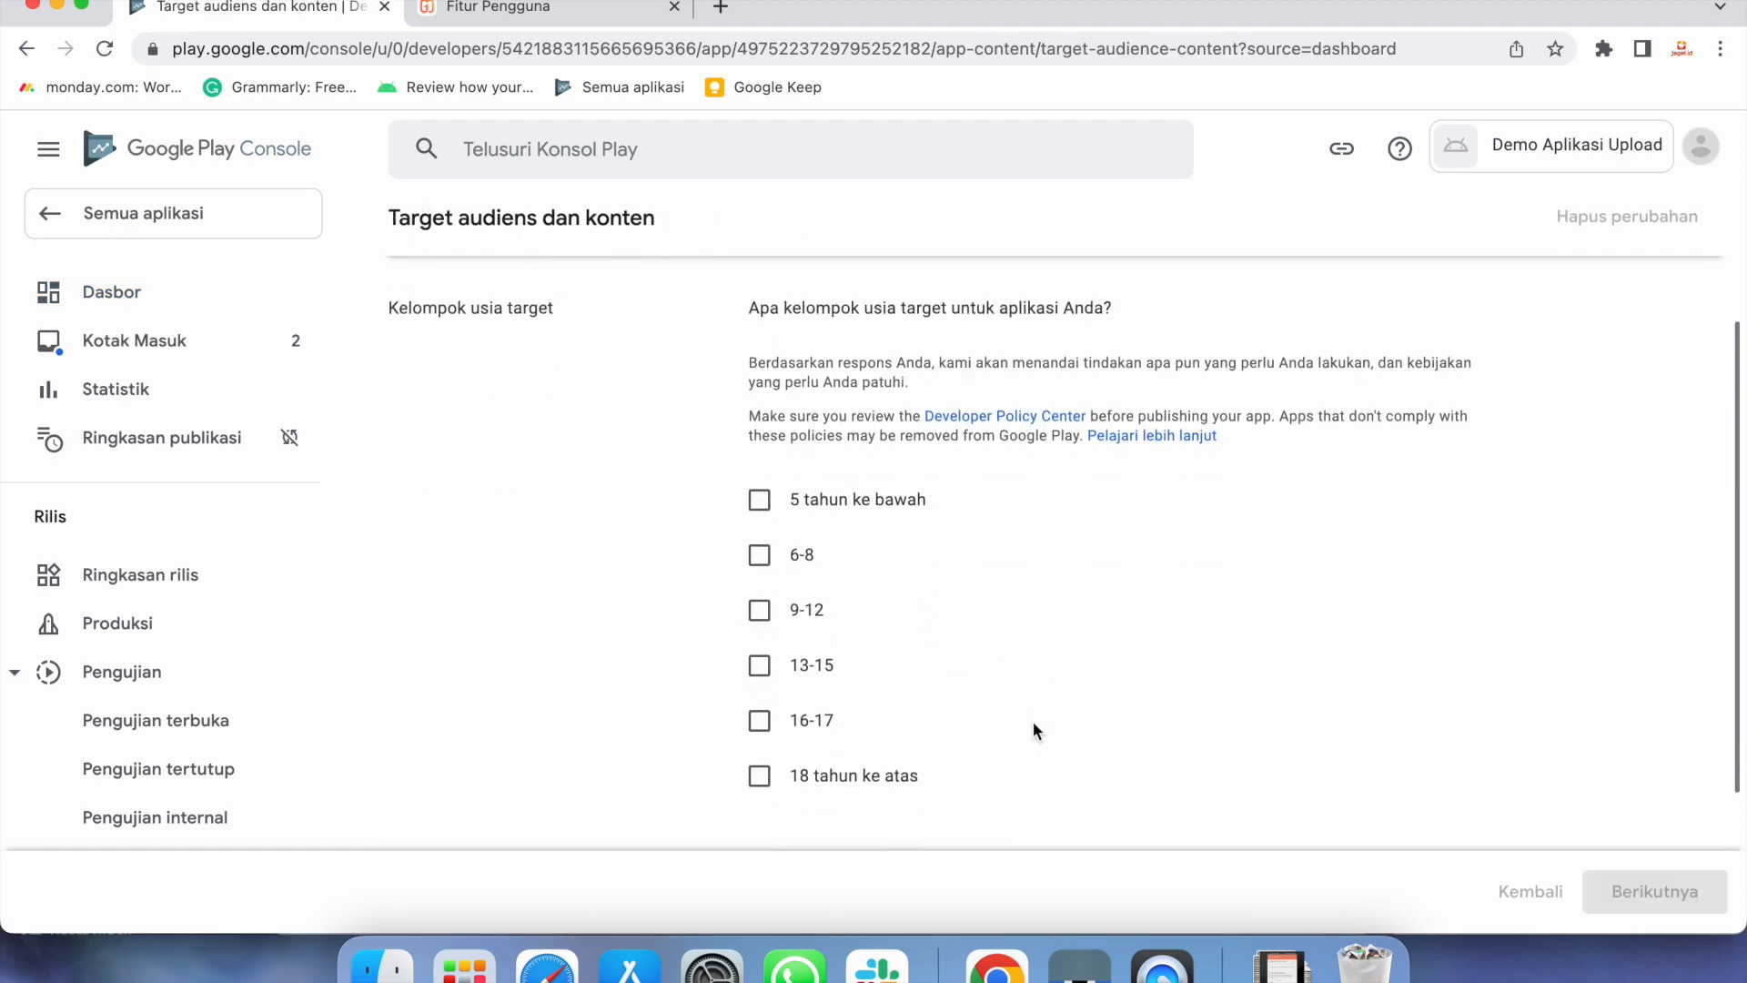
pyautogui.click(760, 776)
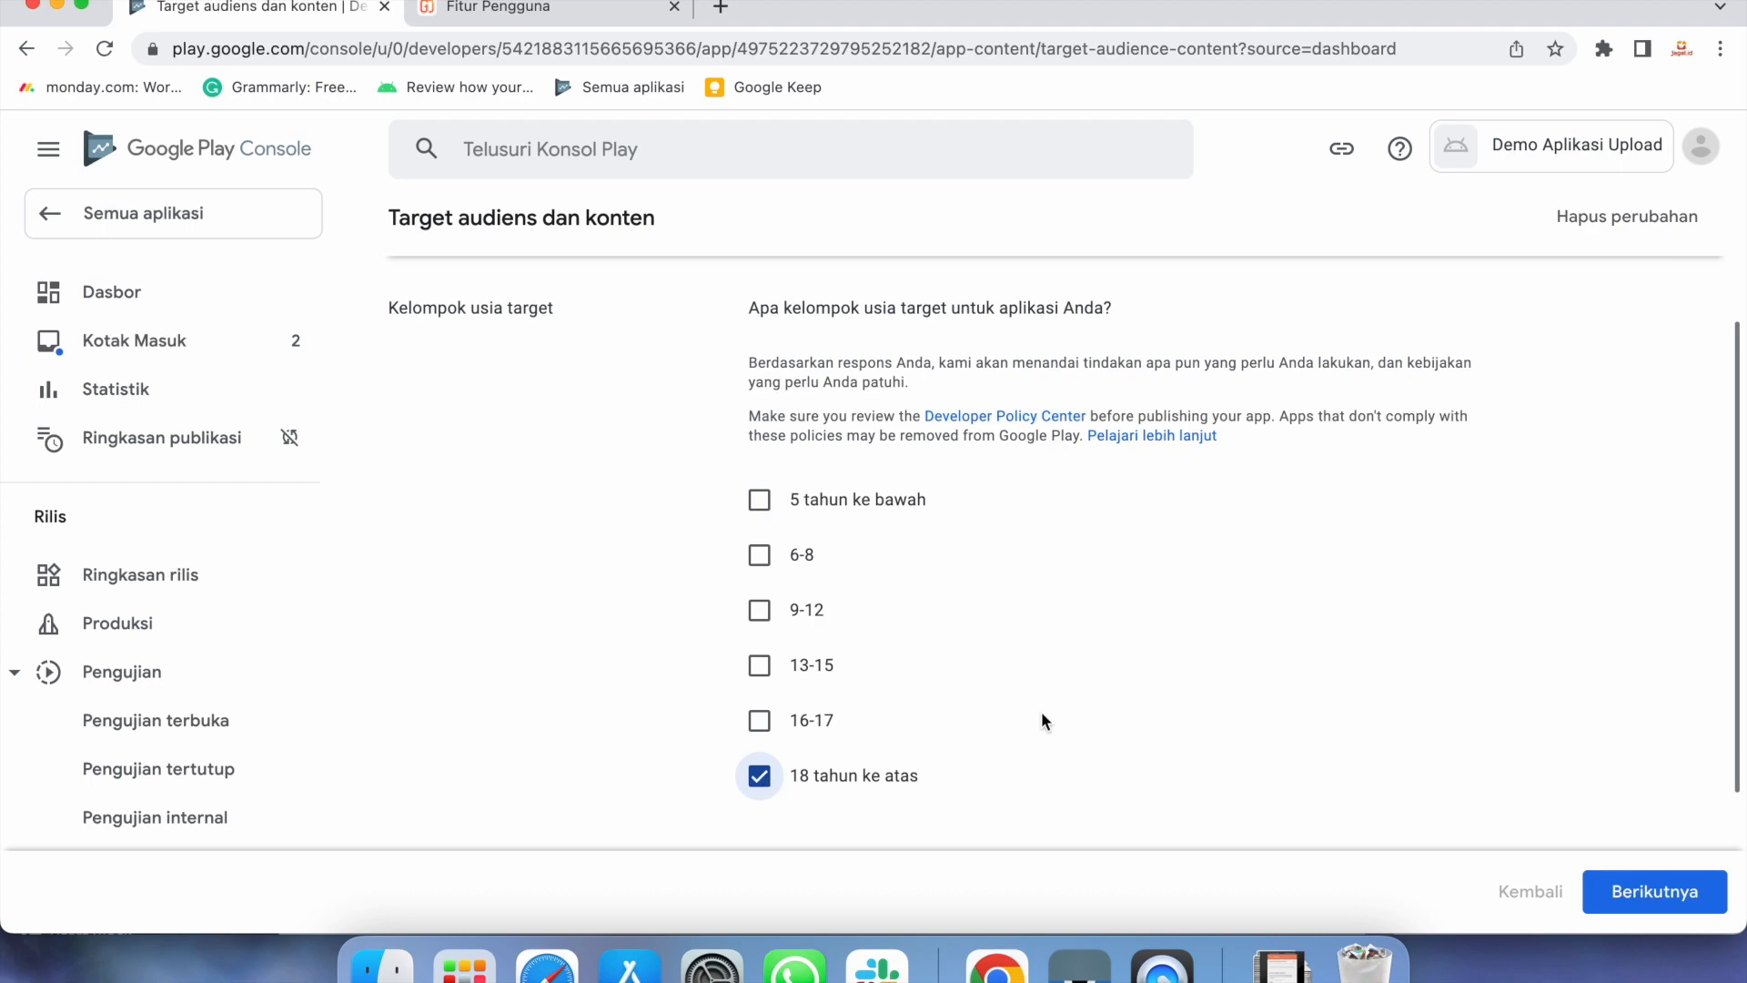
pyautogui.click(1652, 892)
pyautogui.scroll(-5, 1397, 740)
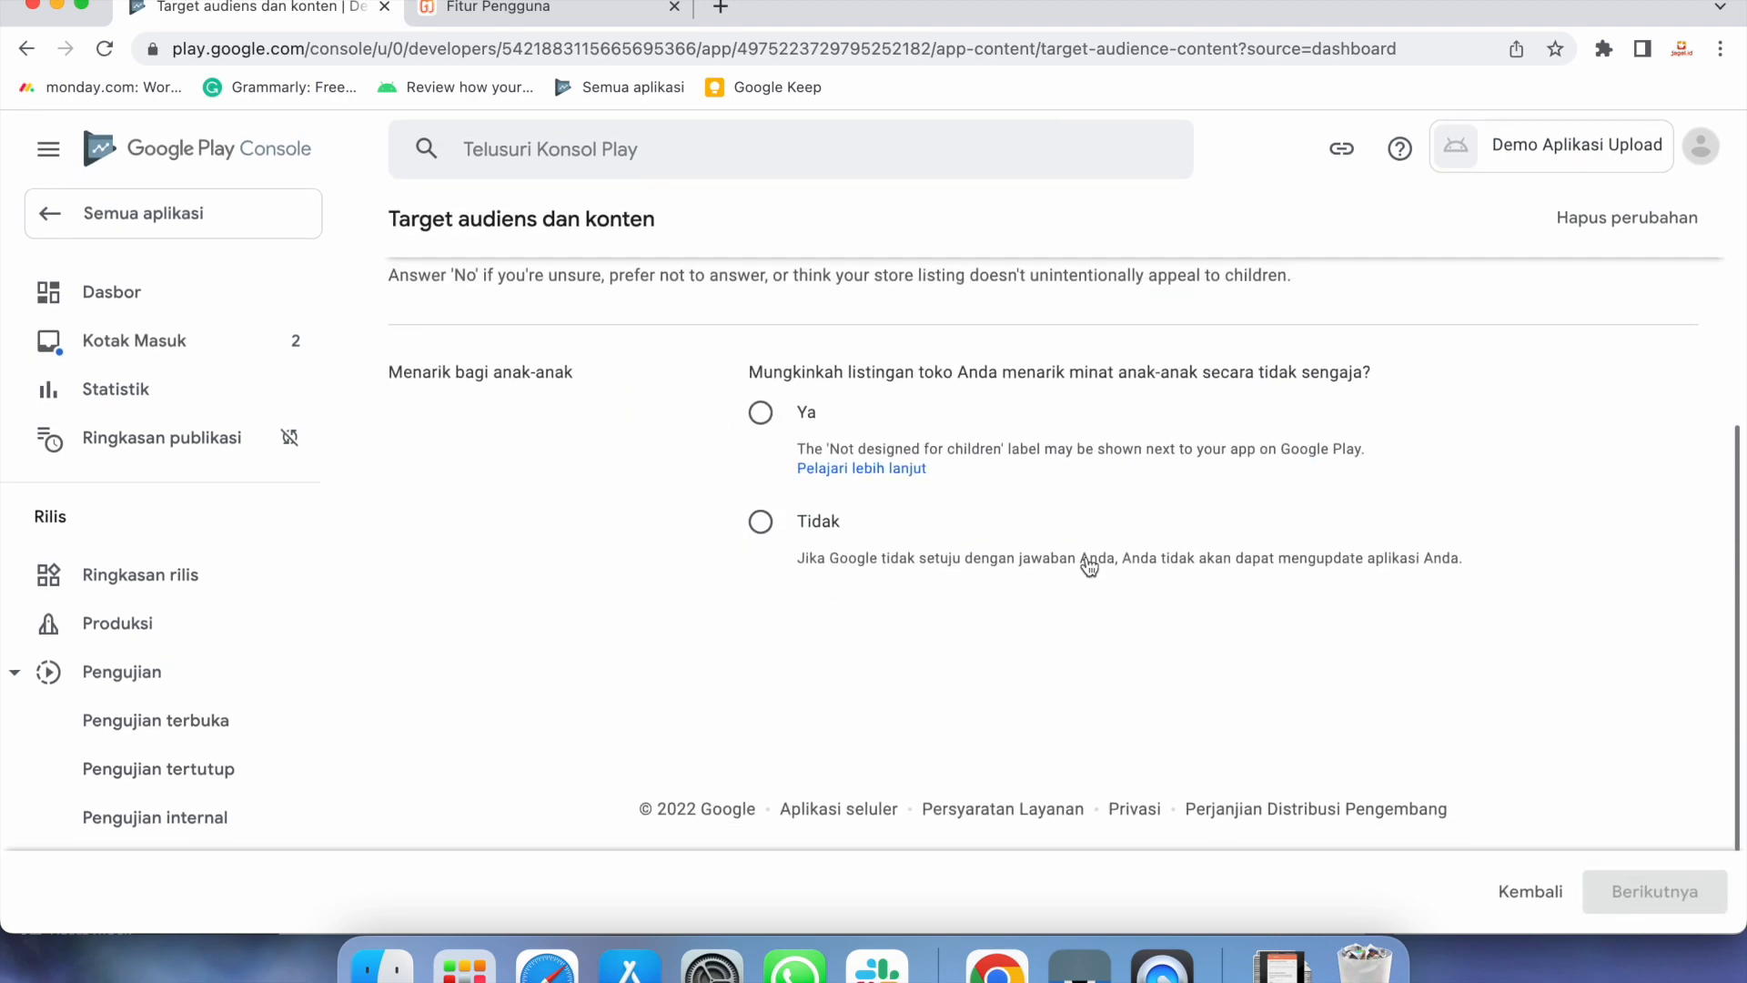
pyautogui.click(761, 412)
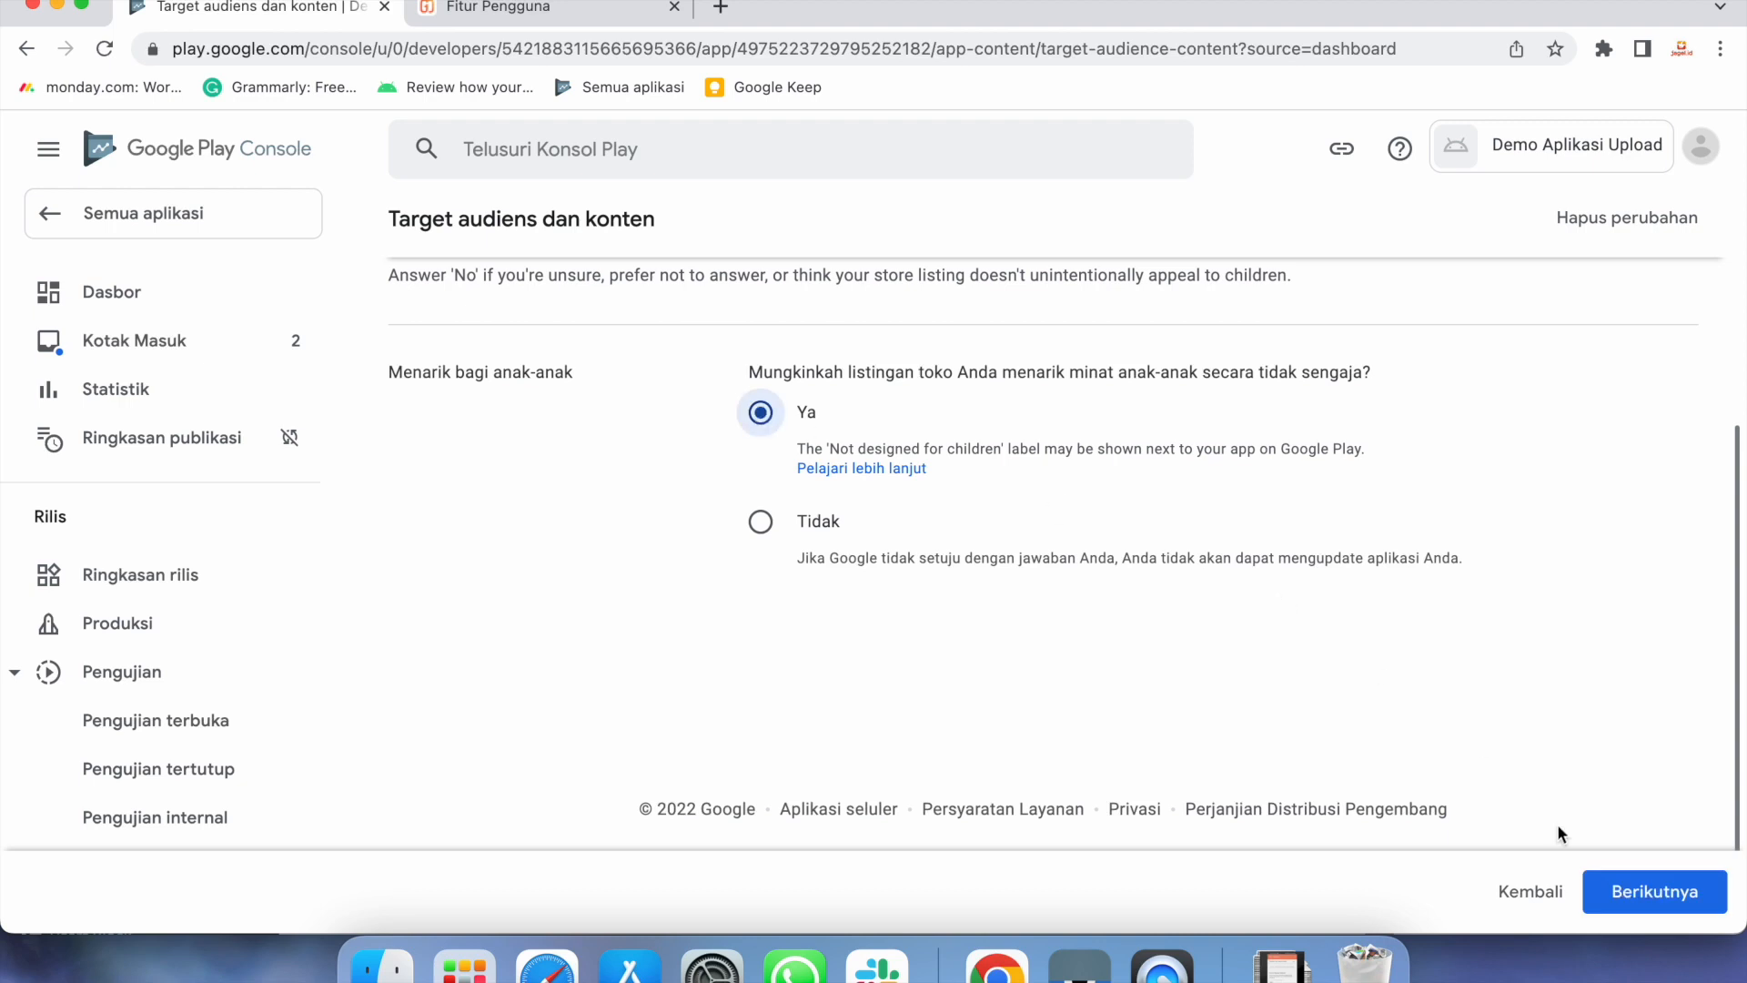
pyautogui.click(1625, 892)
pyautogui.click(1629, 890)
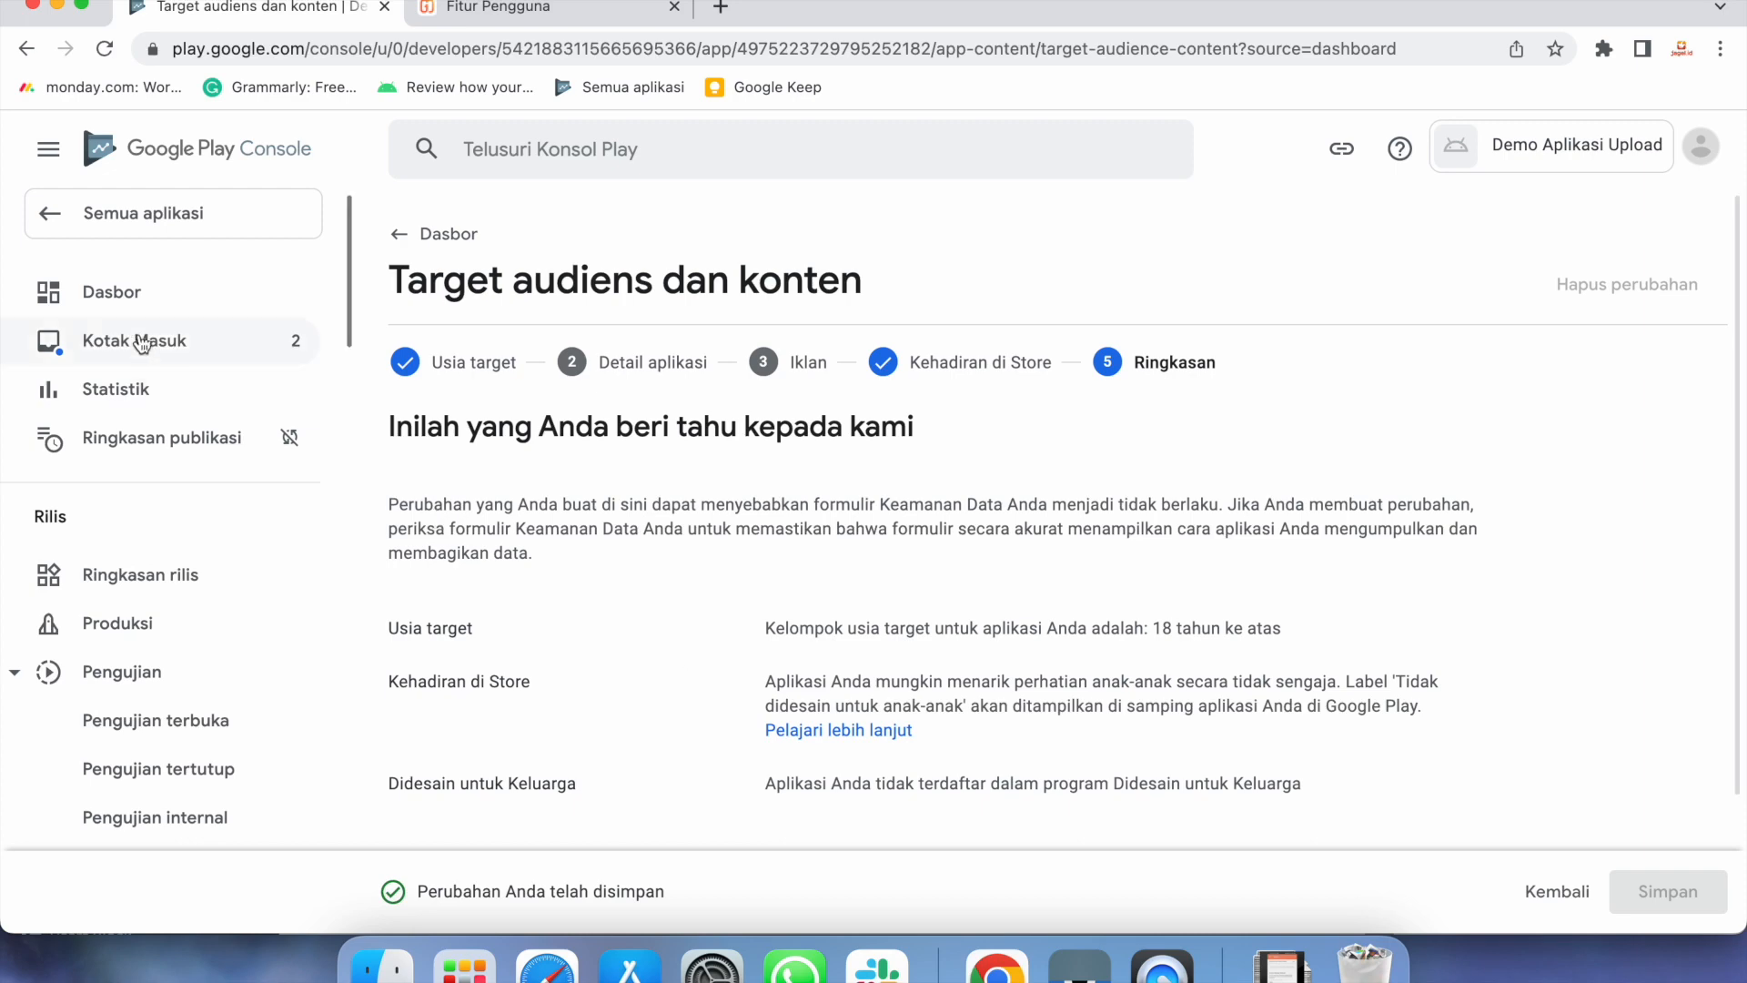
pyautogui.click(123, 298)
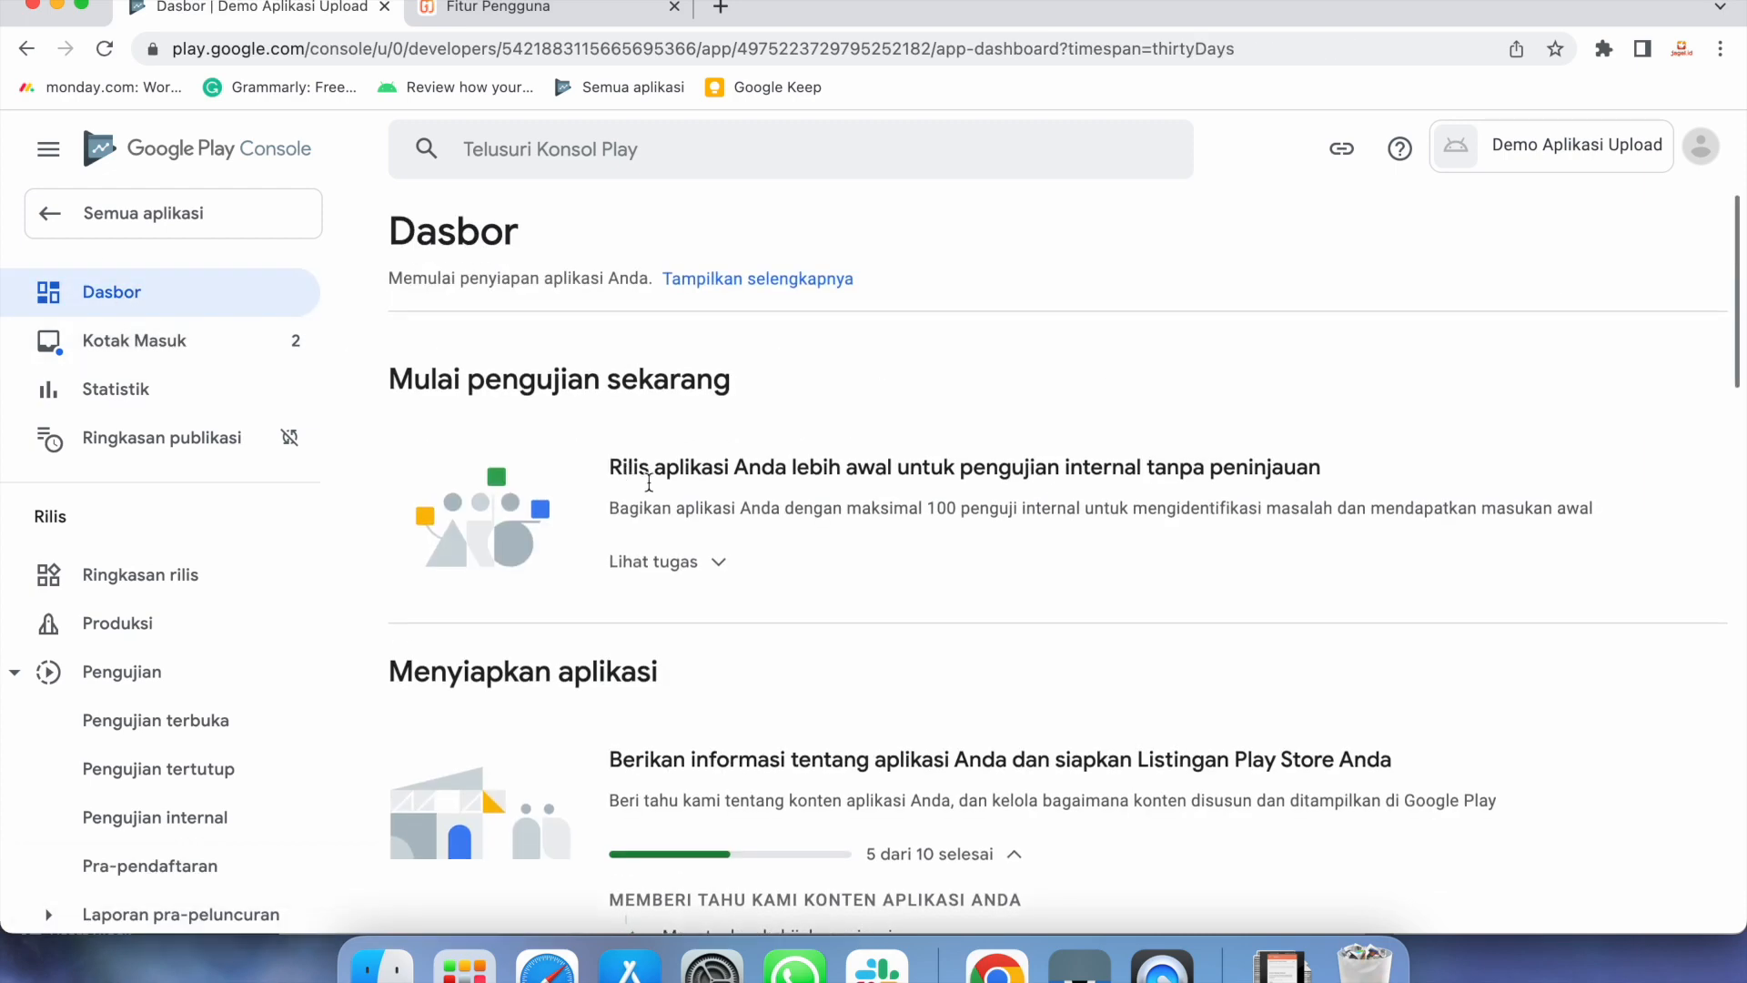
# Save the Aplikasi berita declaration as Tidak and head back to the Dasbor
pyautogui.scroll(-3, 796, 575)
pyautogui.scroll(-3, 796, 576)
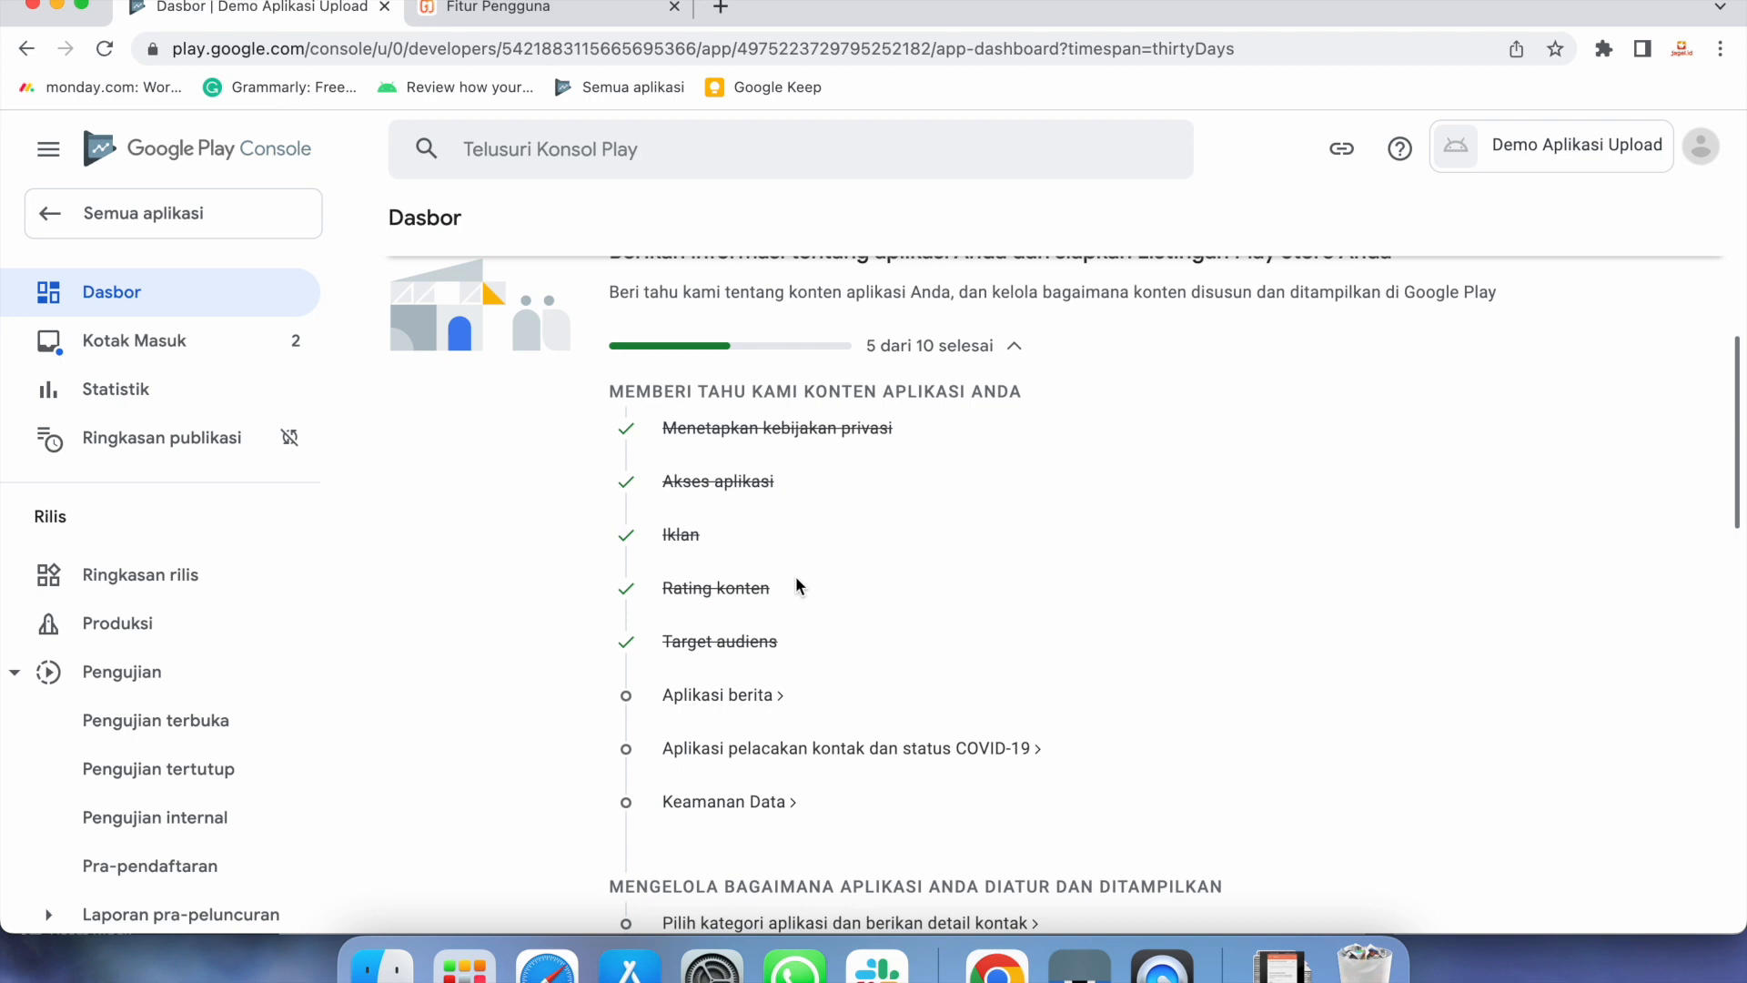
pyautogui.click(728, 696)
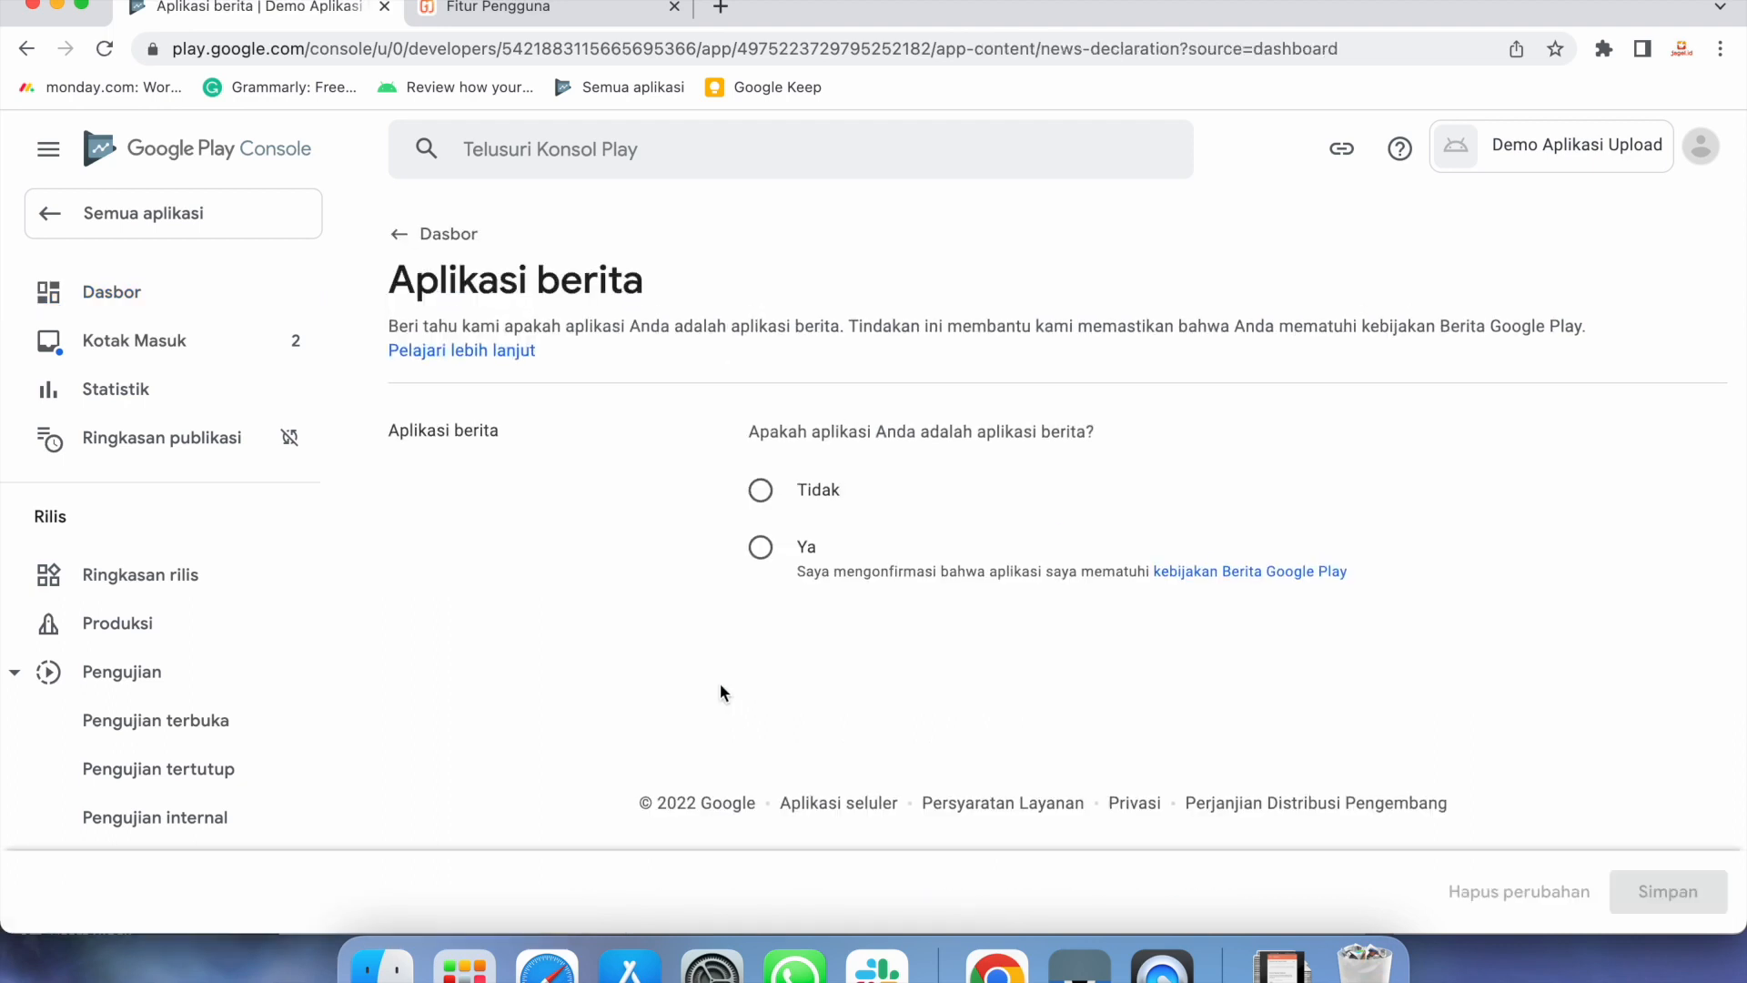
pyautogui.click(755, 492)
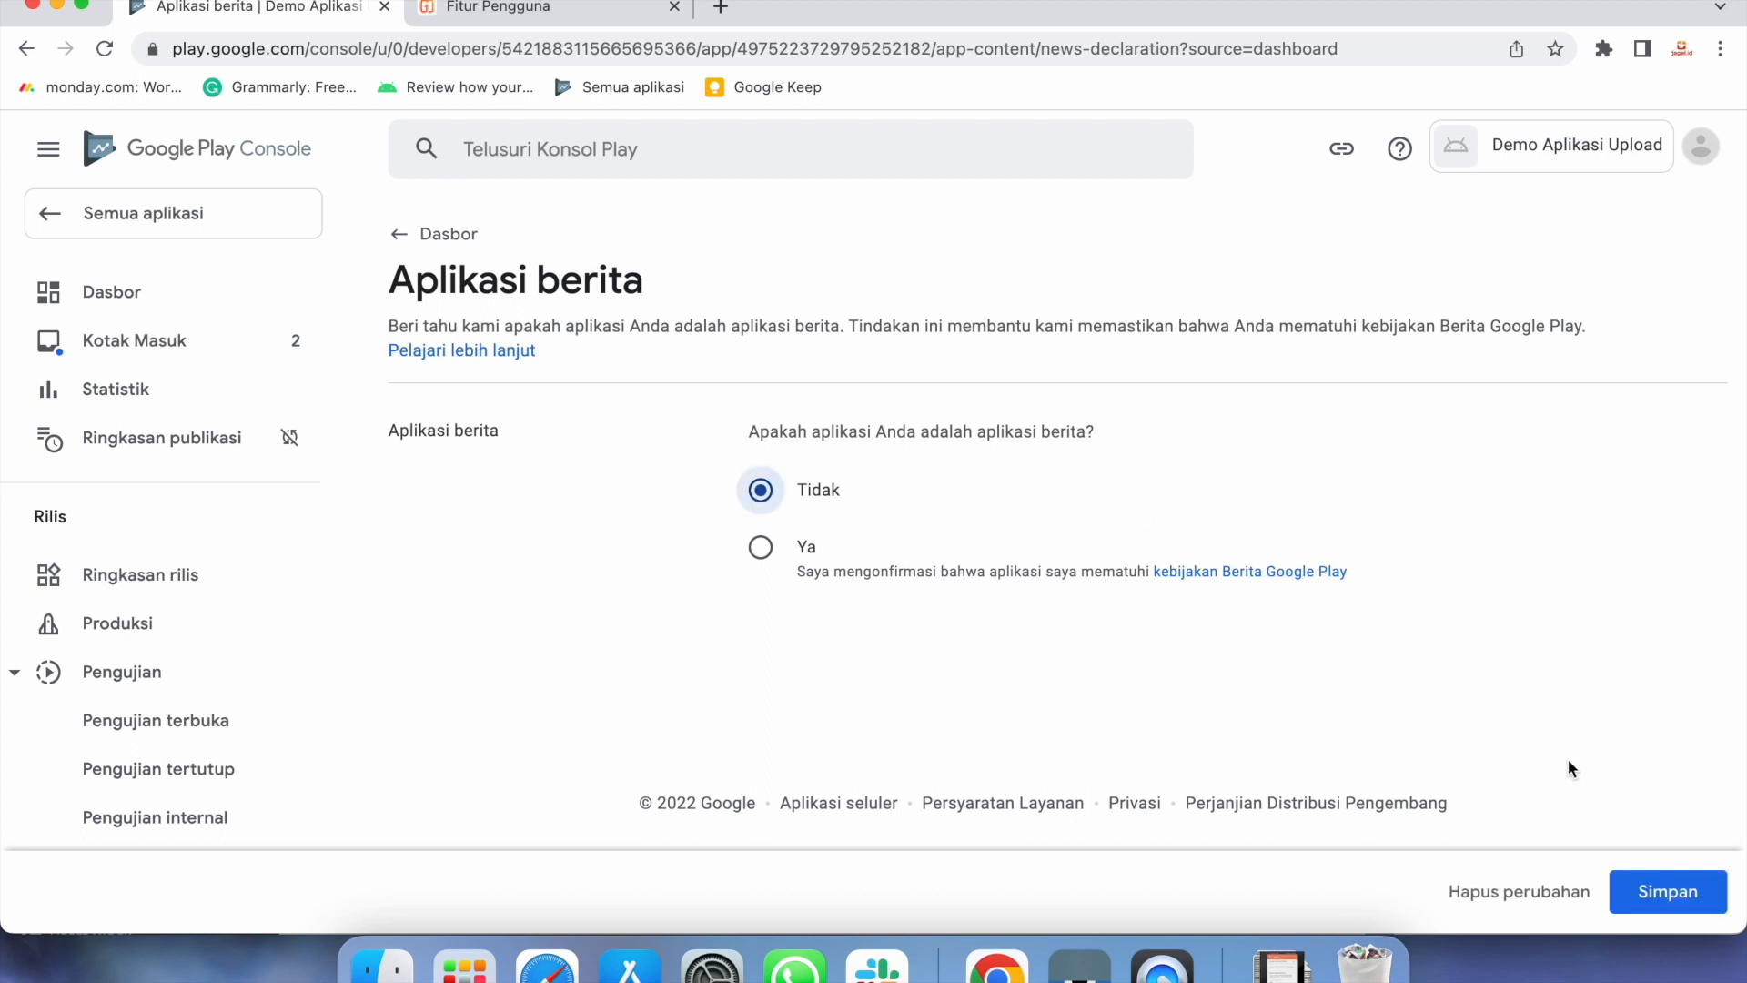
pyautogui.click(1636, 905)
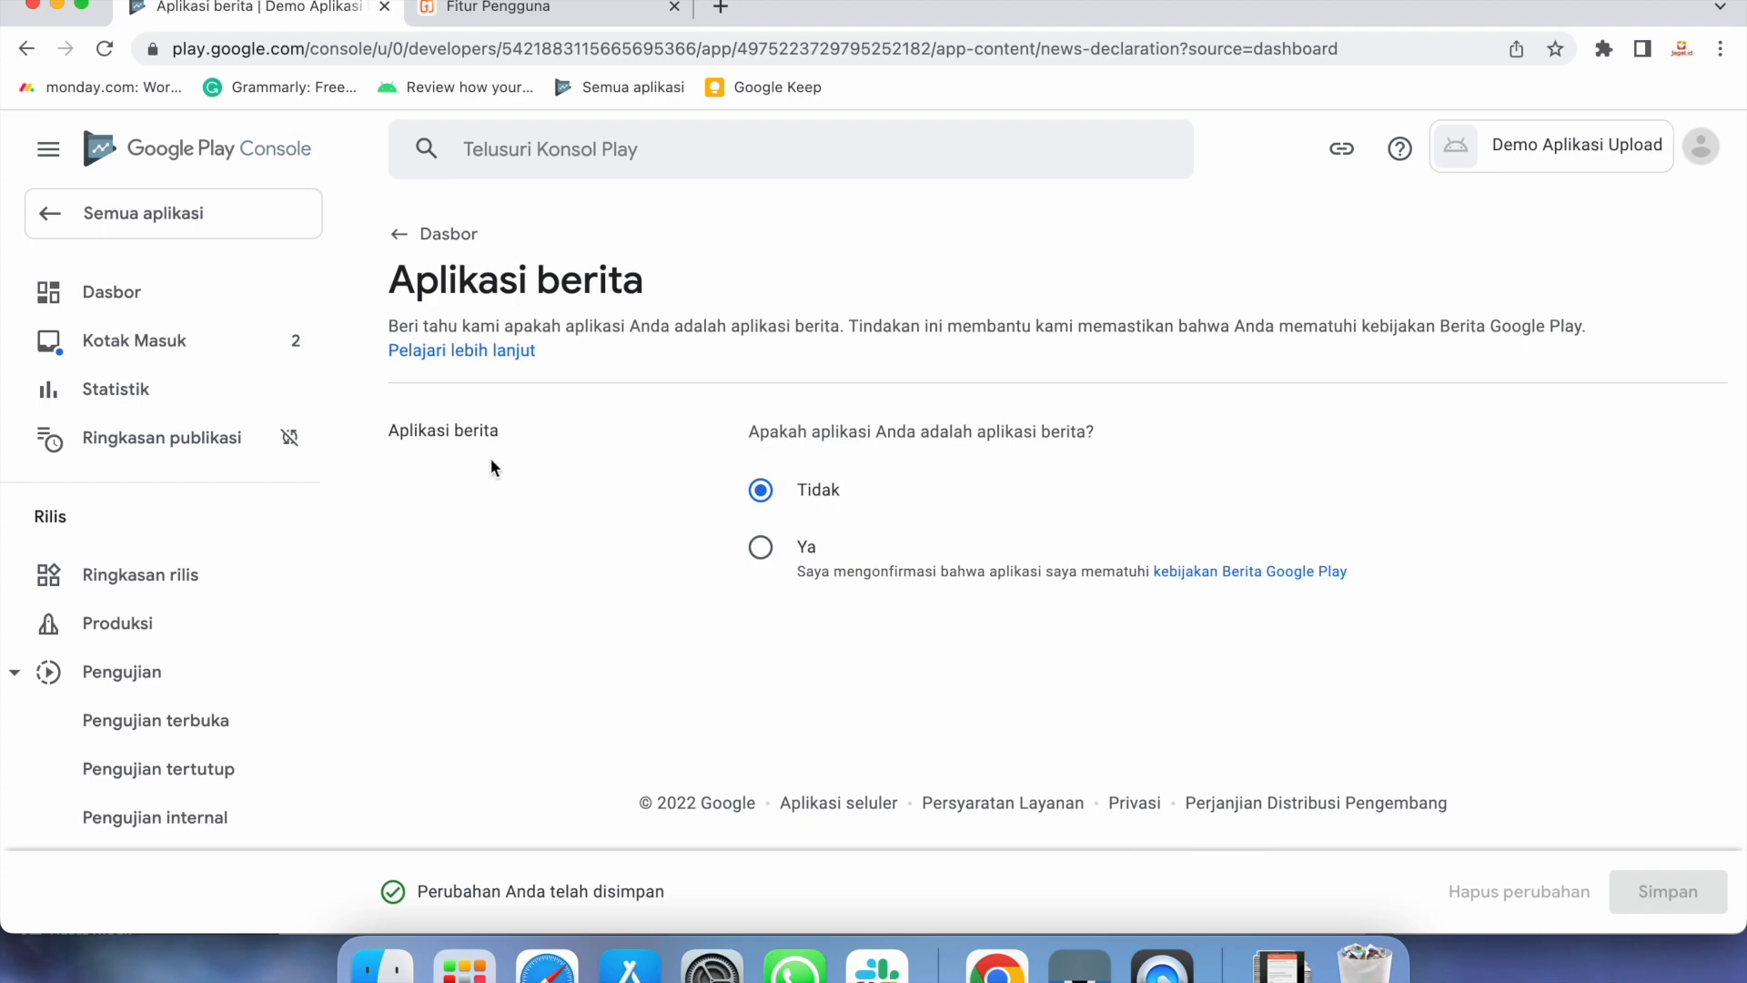
pyautogui.click(449, 236)
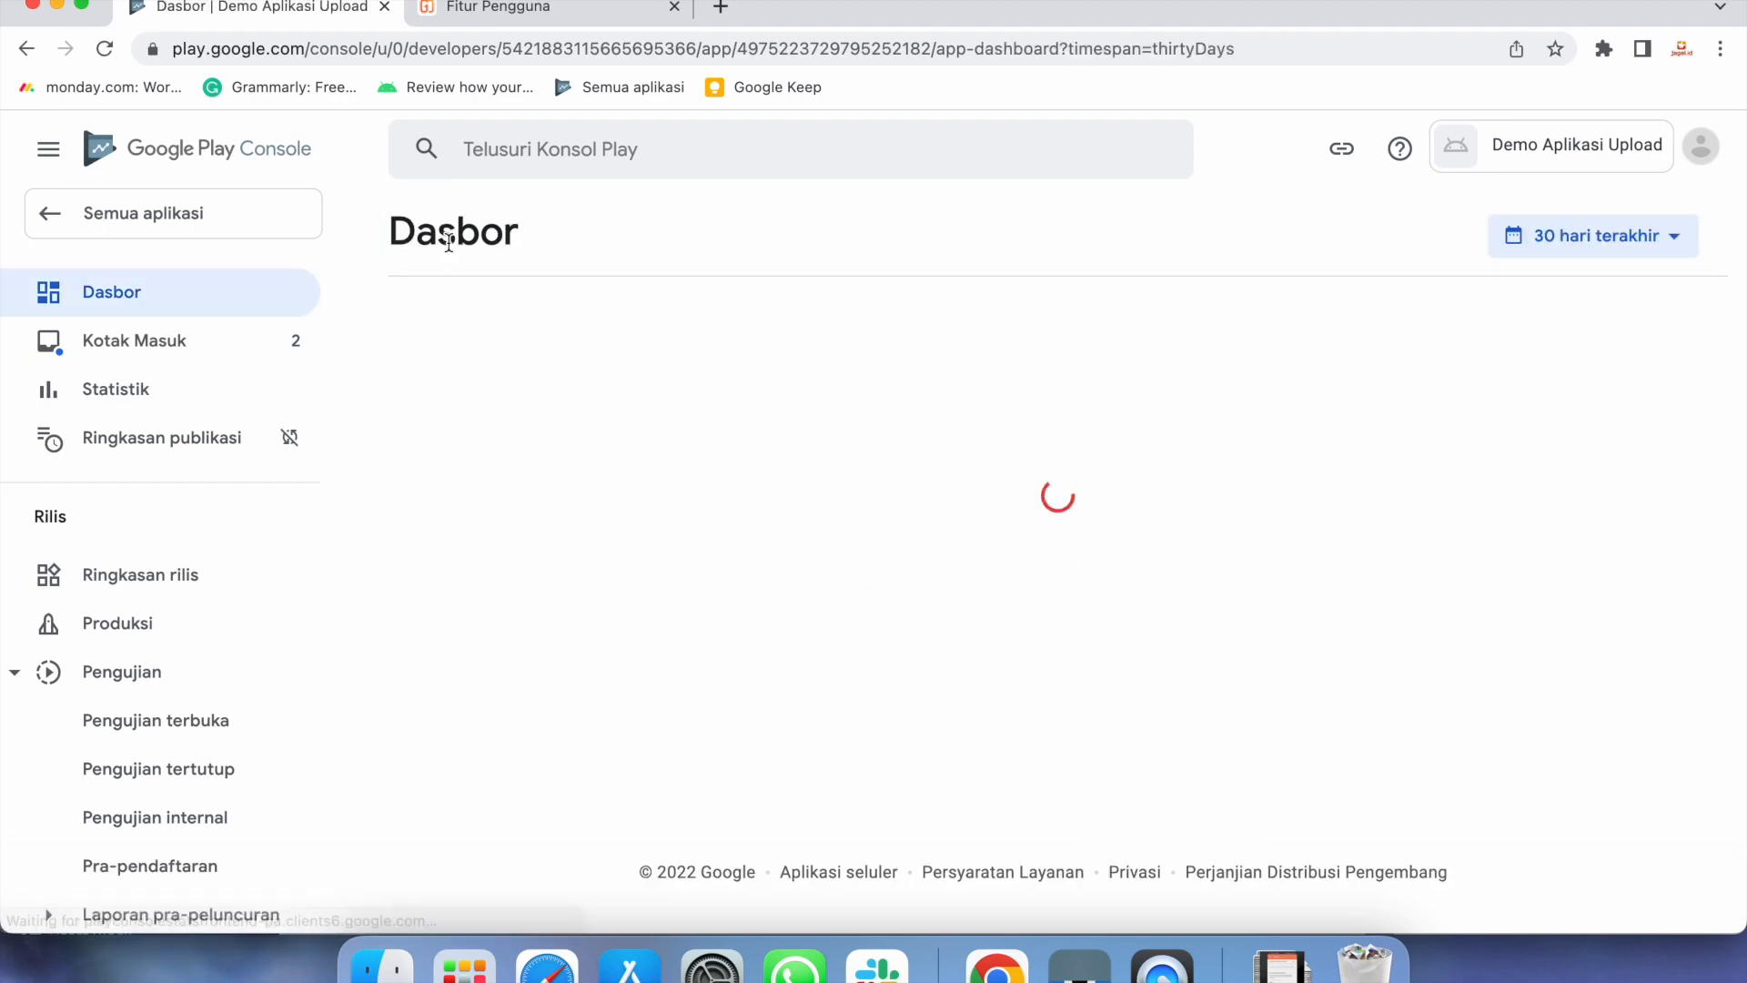
# Declare the app a non-public COVID-19 tracing or status app, save, and return to Dasbor
pyautogui.scroll(-10, 877, 690)
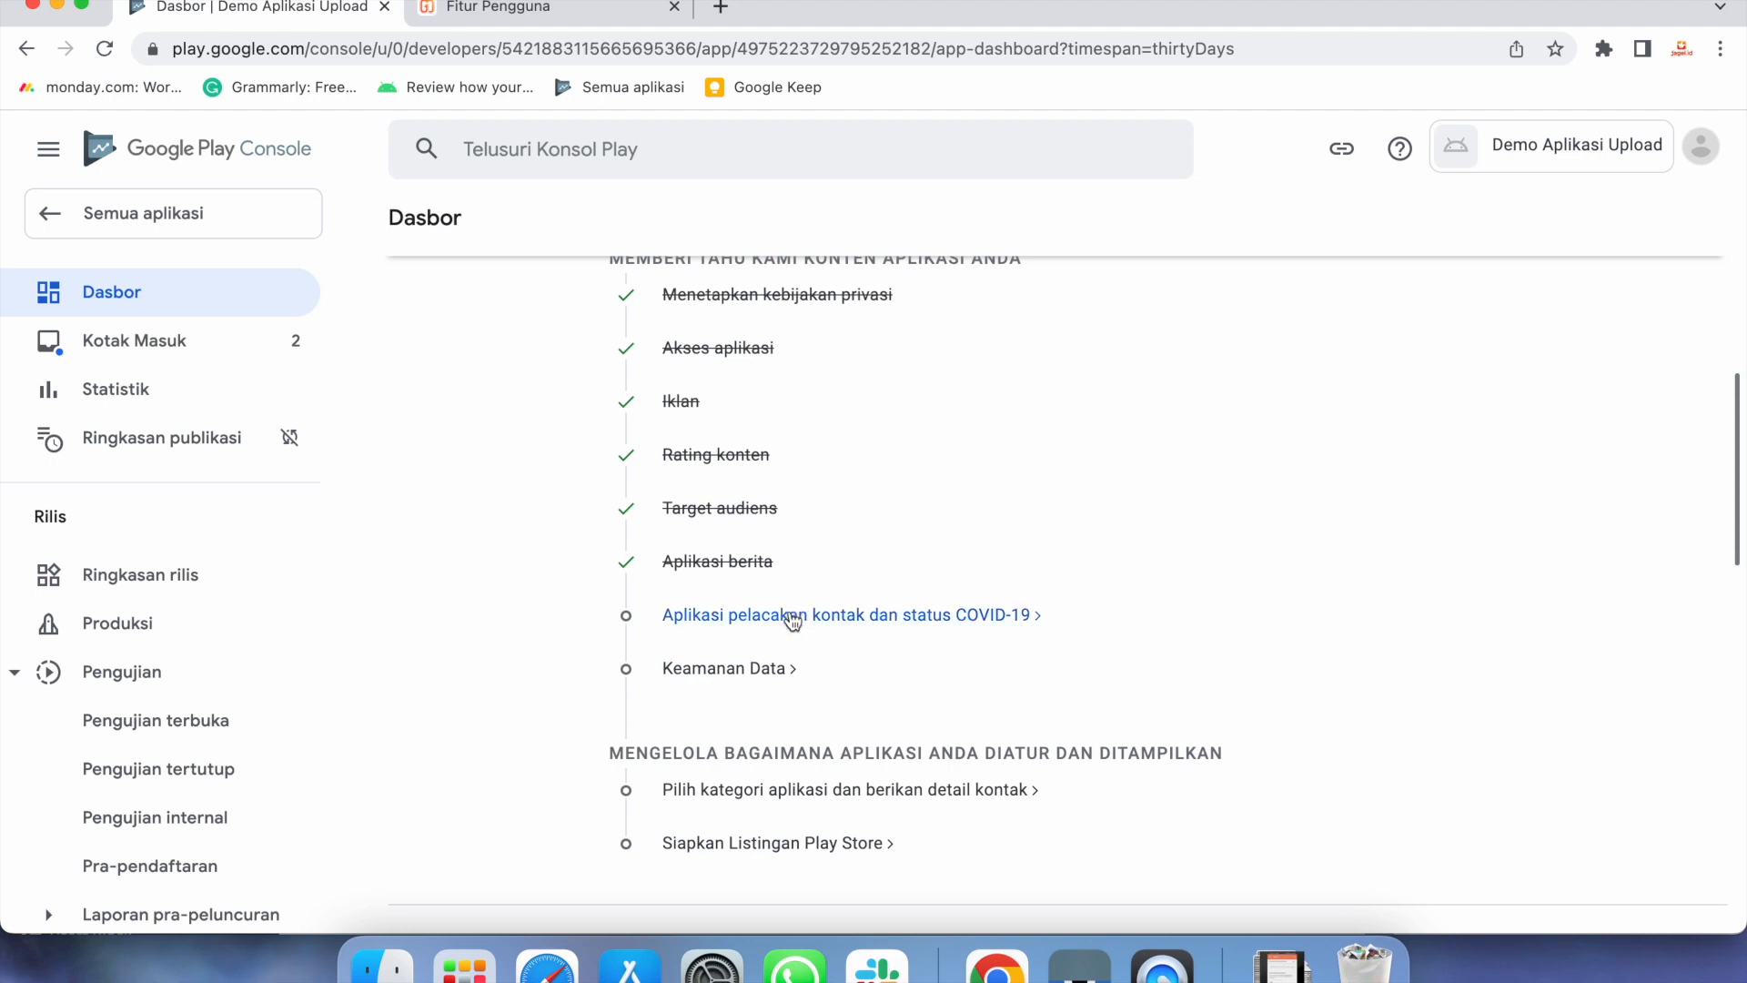
pyautogui.click(793, 619)
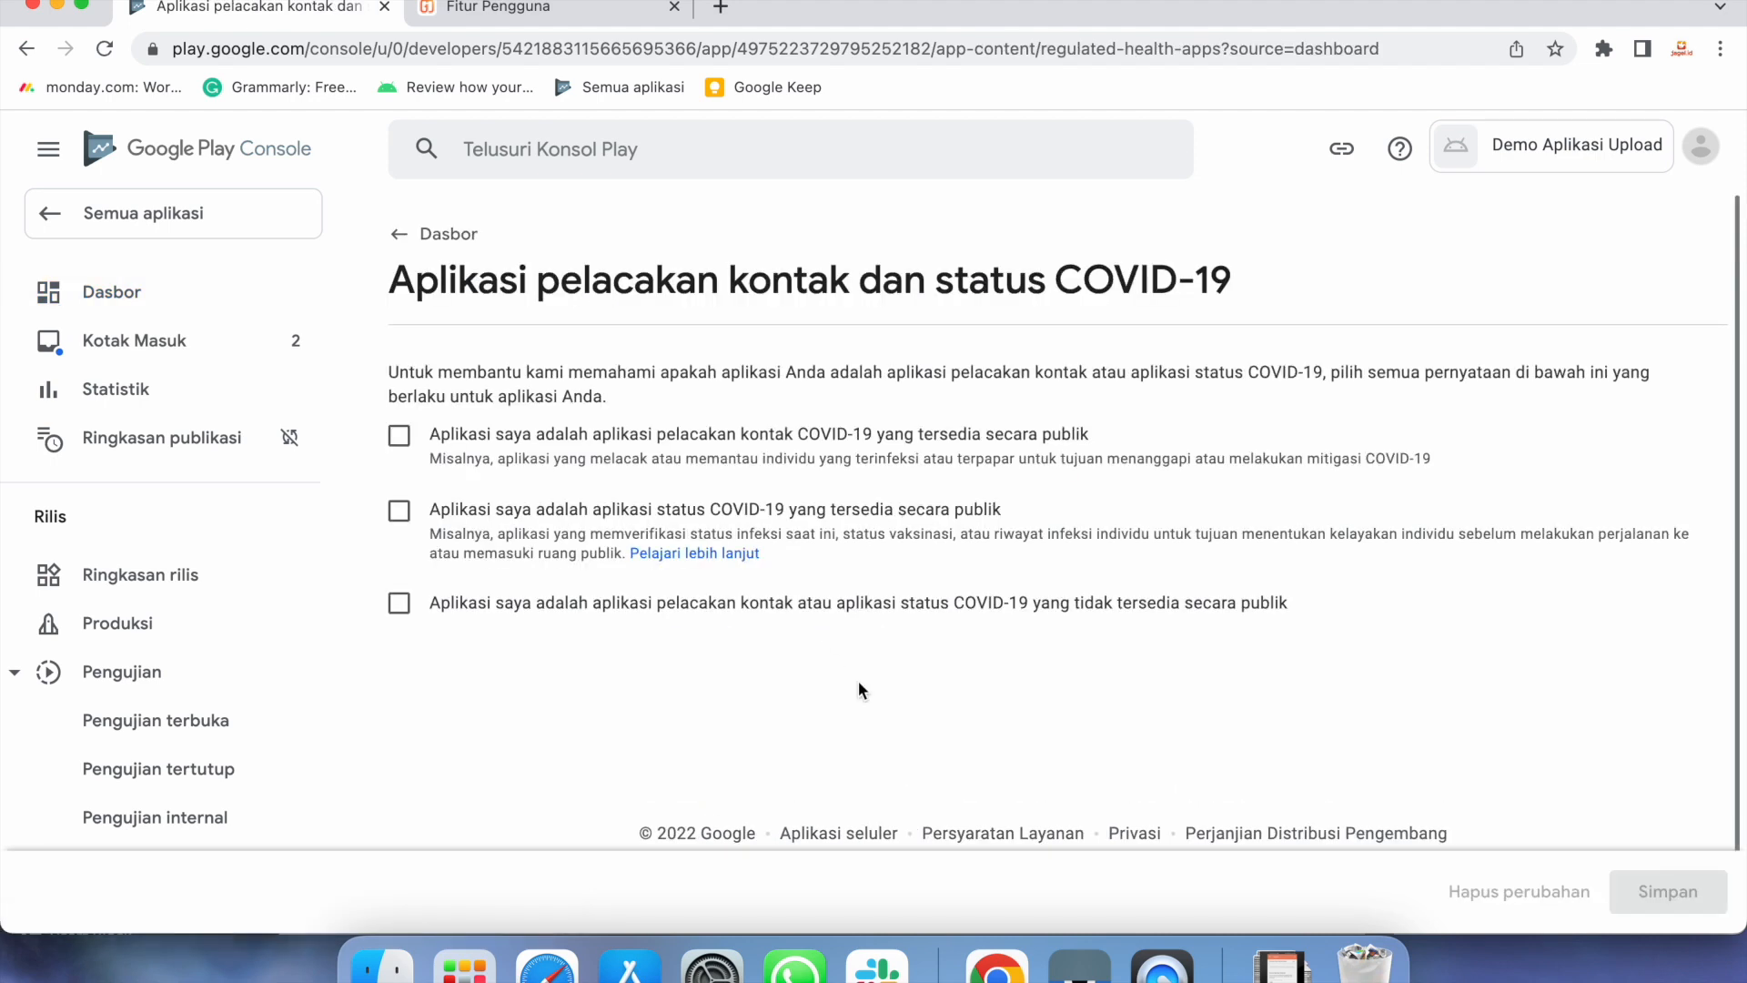
pyautogui.click(399, 605)
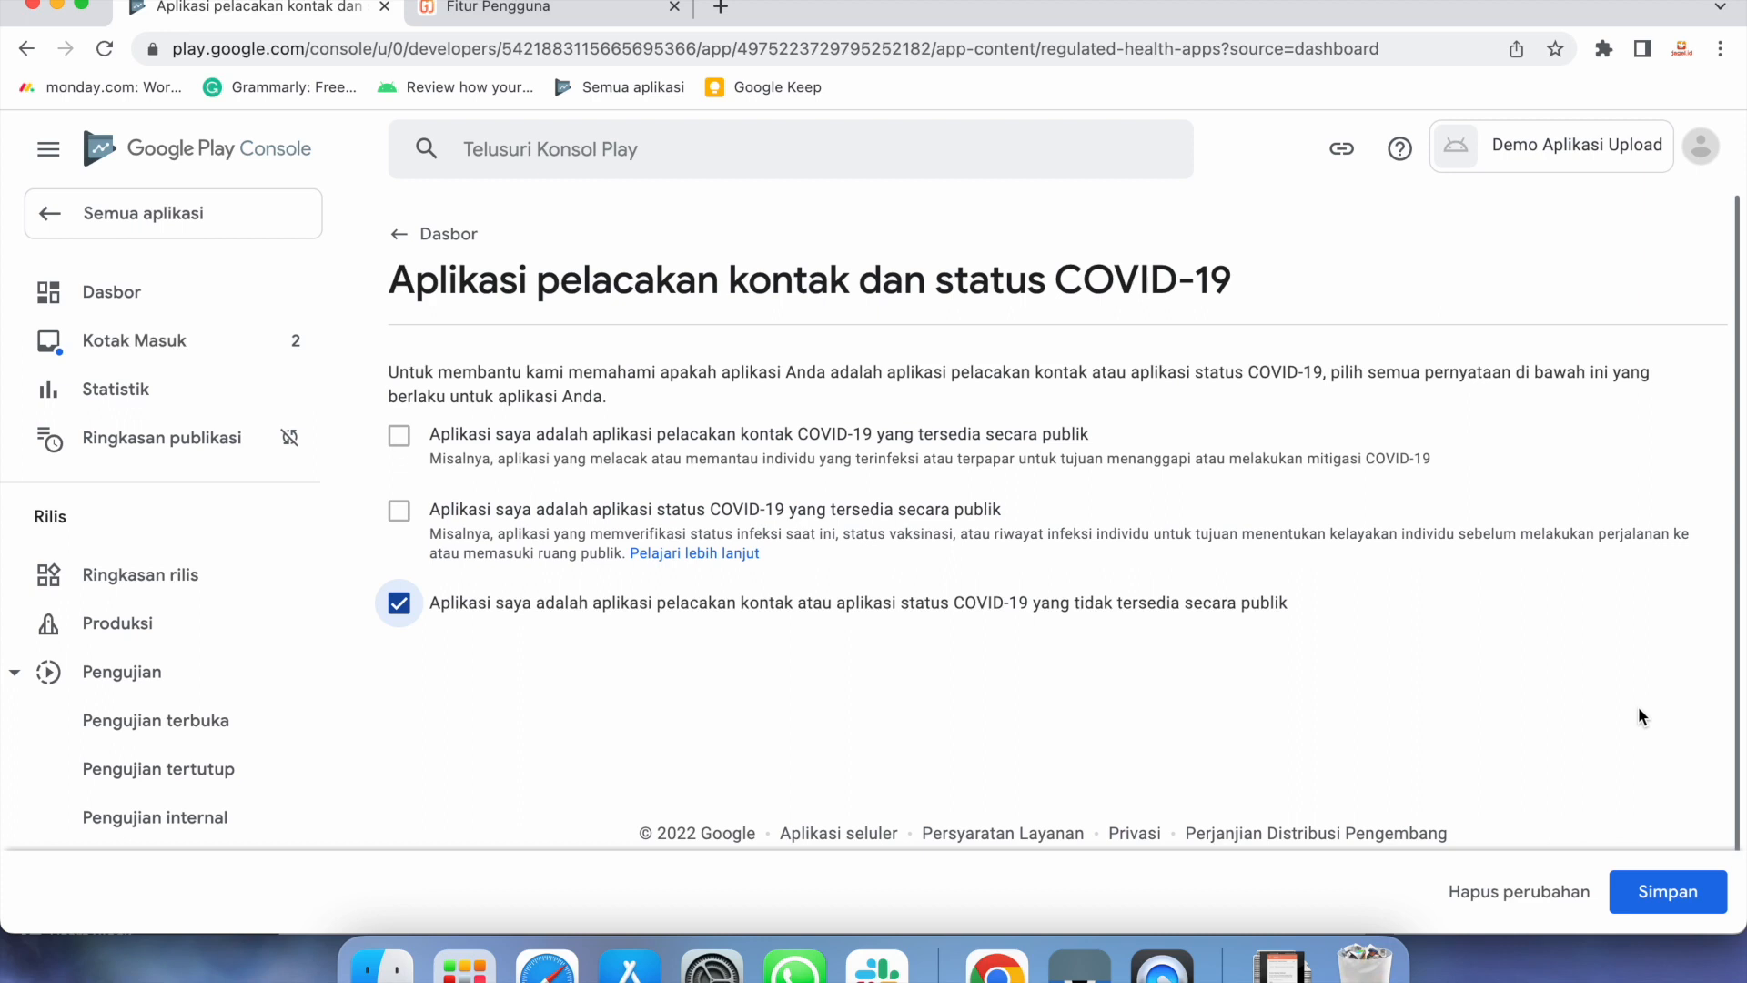
pyautogui.click(1671, 894)
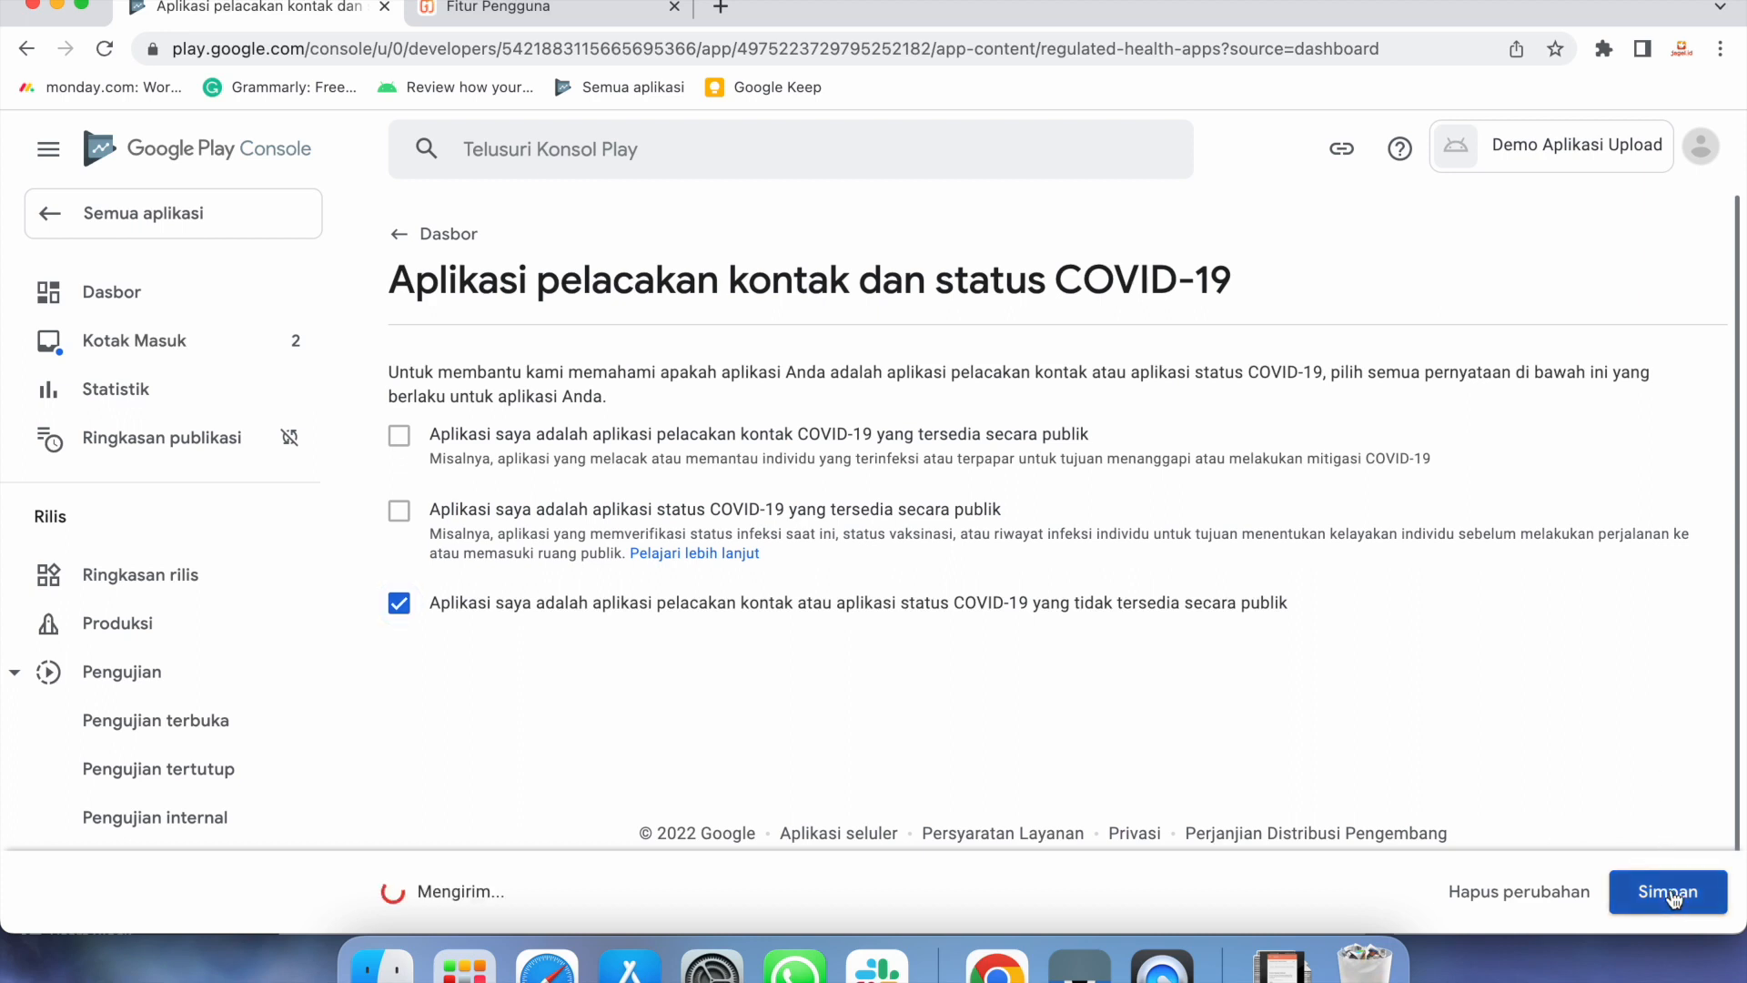
pyautogui.click(449, 234)
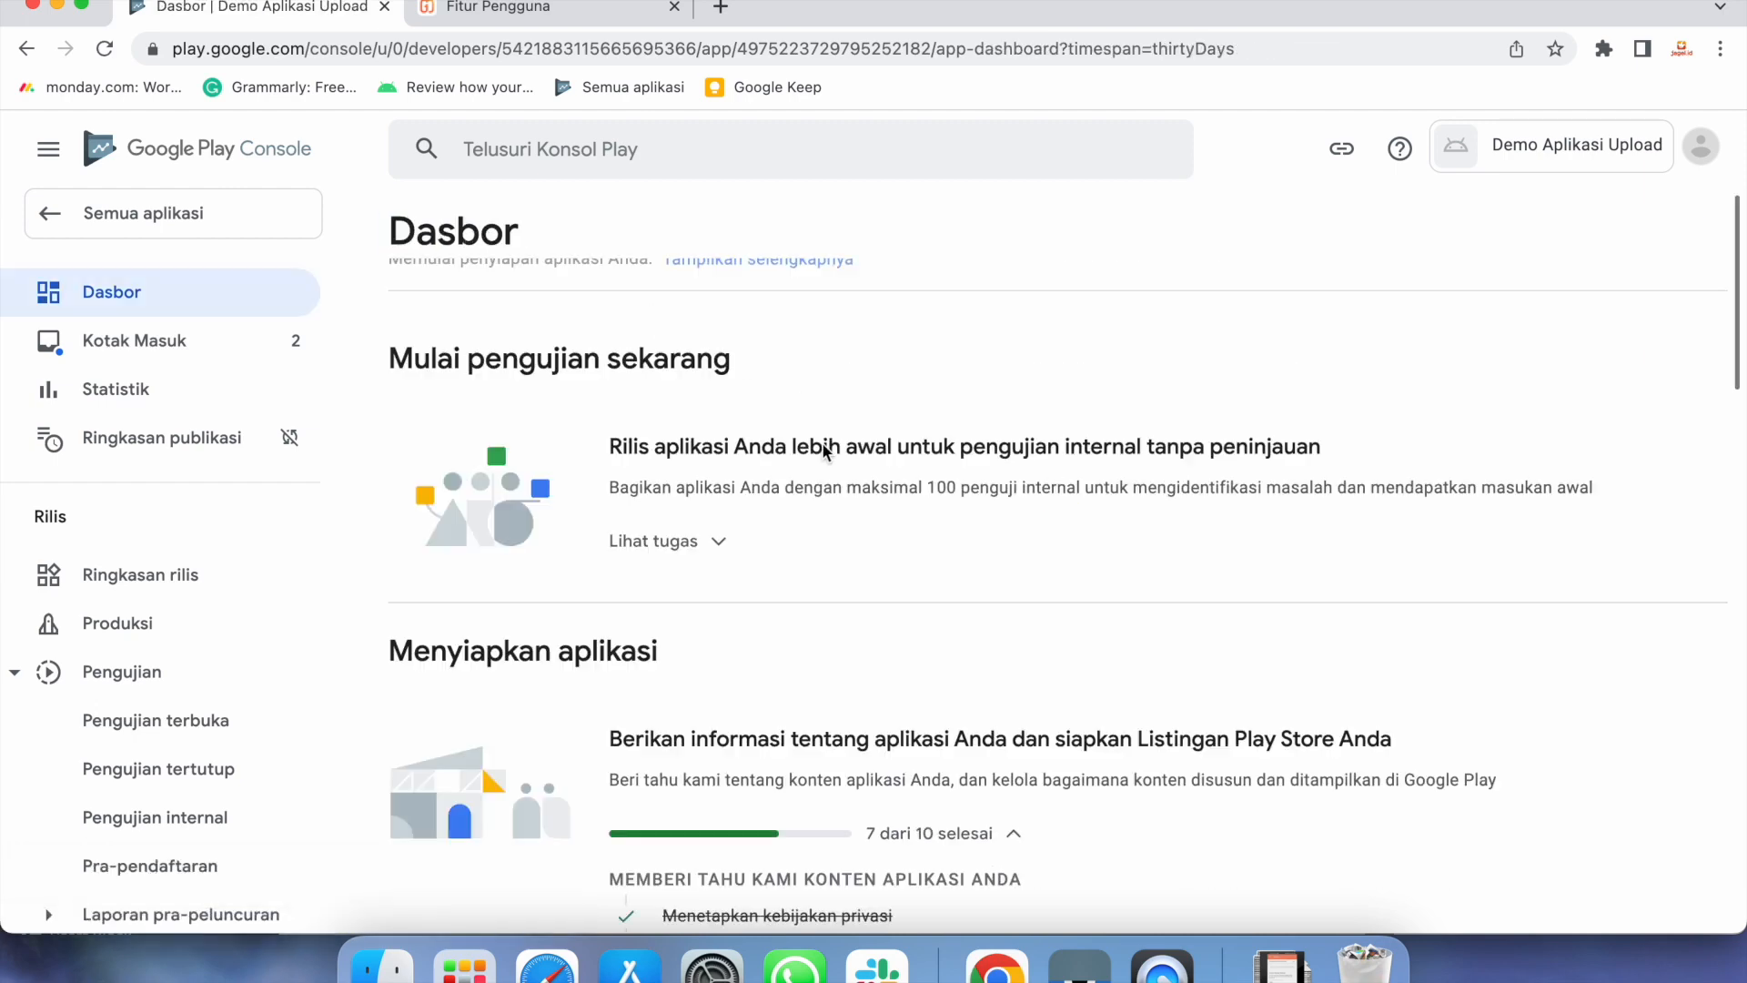
# Scroll the Dasbor checklist and open 'Pilih kategori aplikasi dan berikan detail kontak'
pyautogui.scroll(-2, 958, 716)
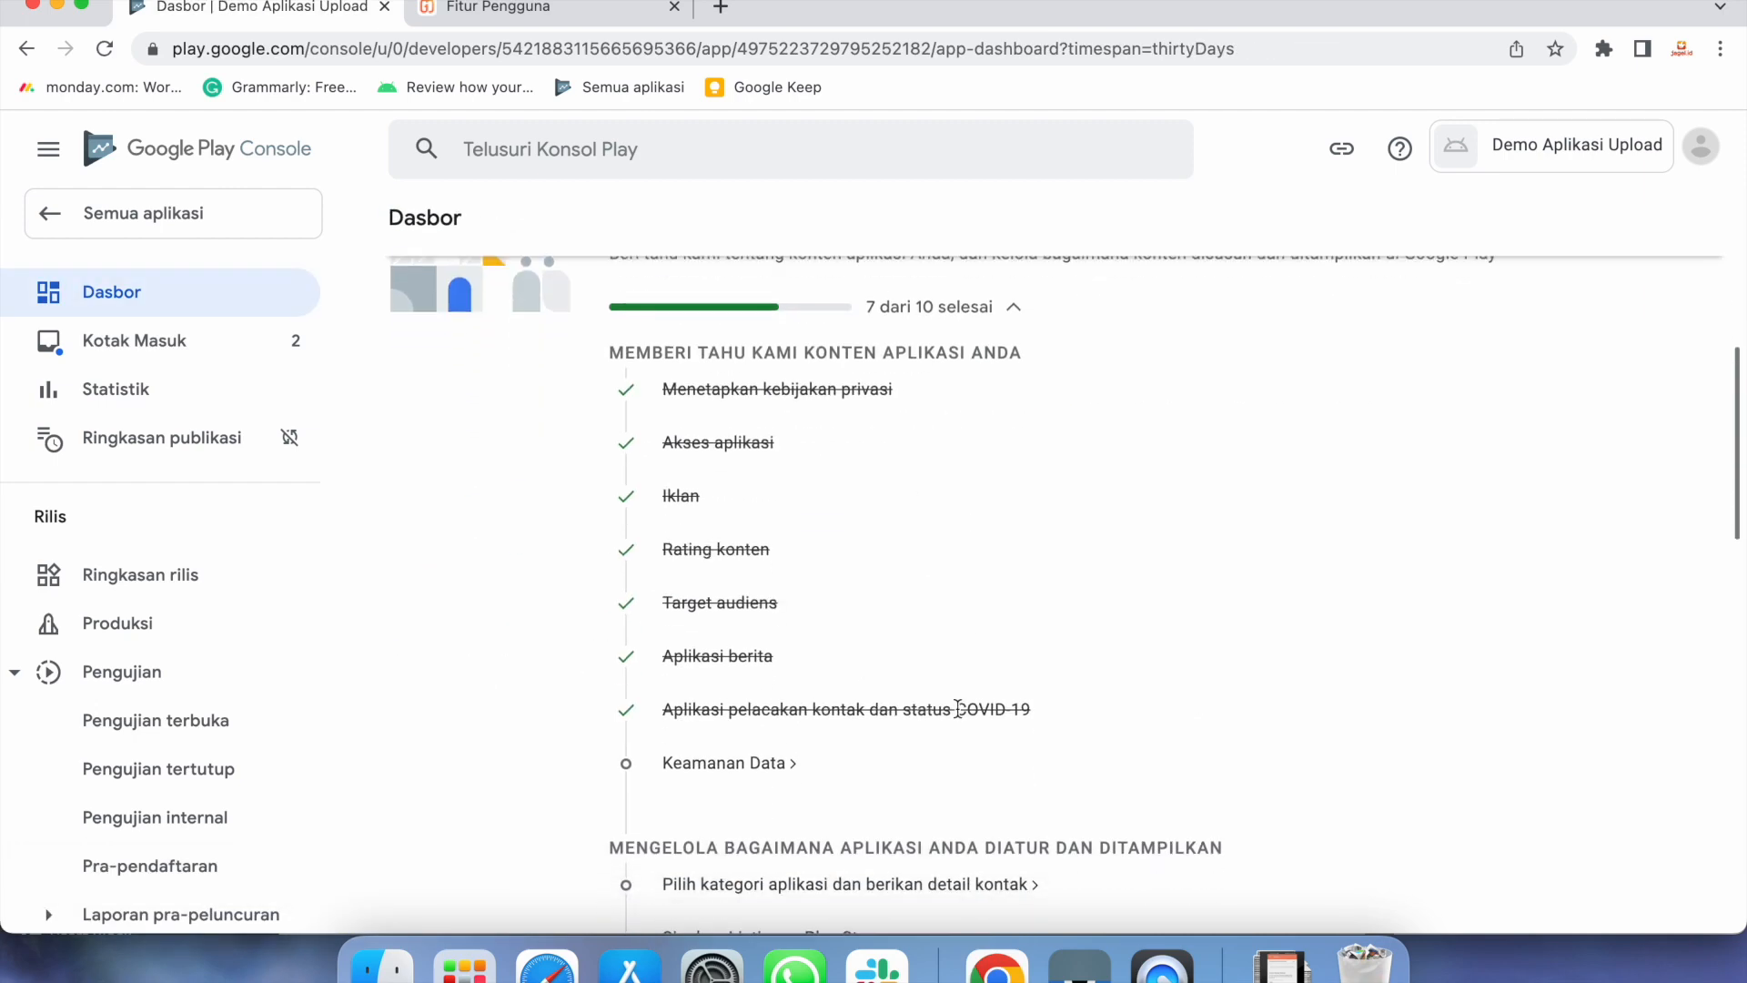
pyautogui.scroll(1, 957, 706)
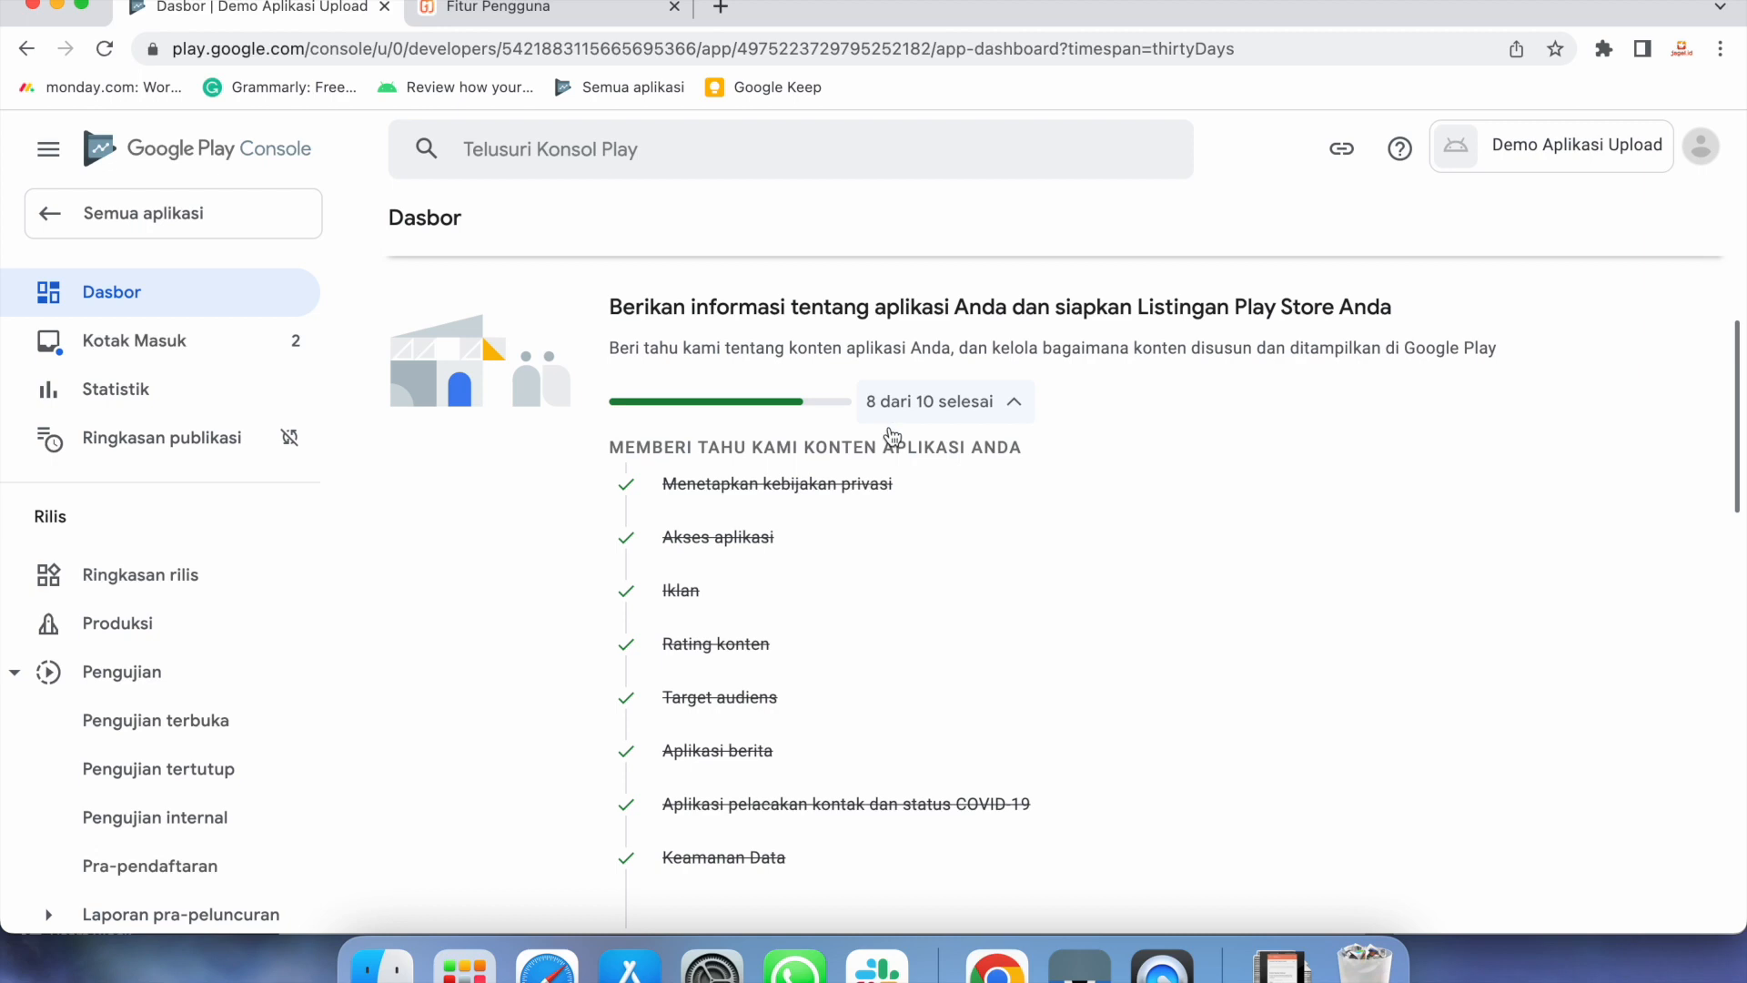
pyautogui.scroll(-5, 1107, 655)
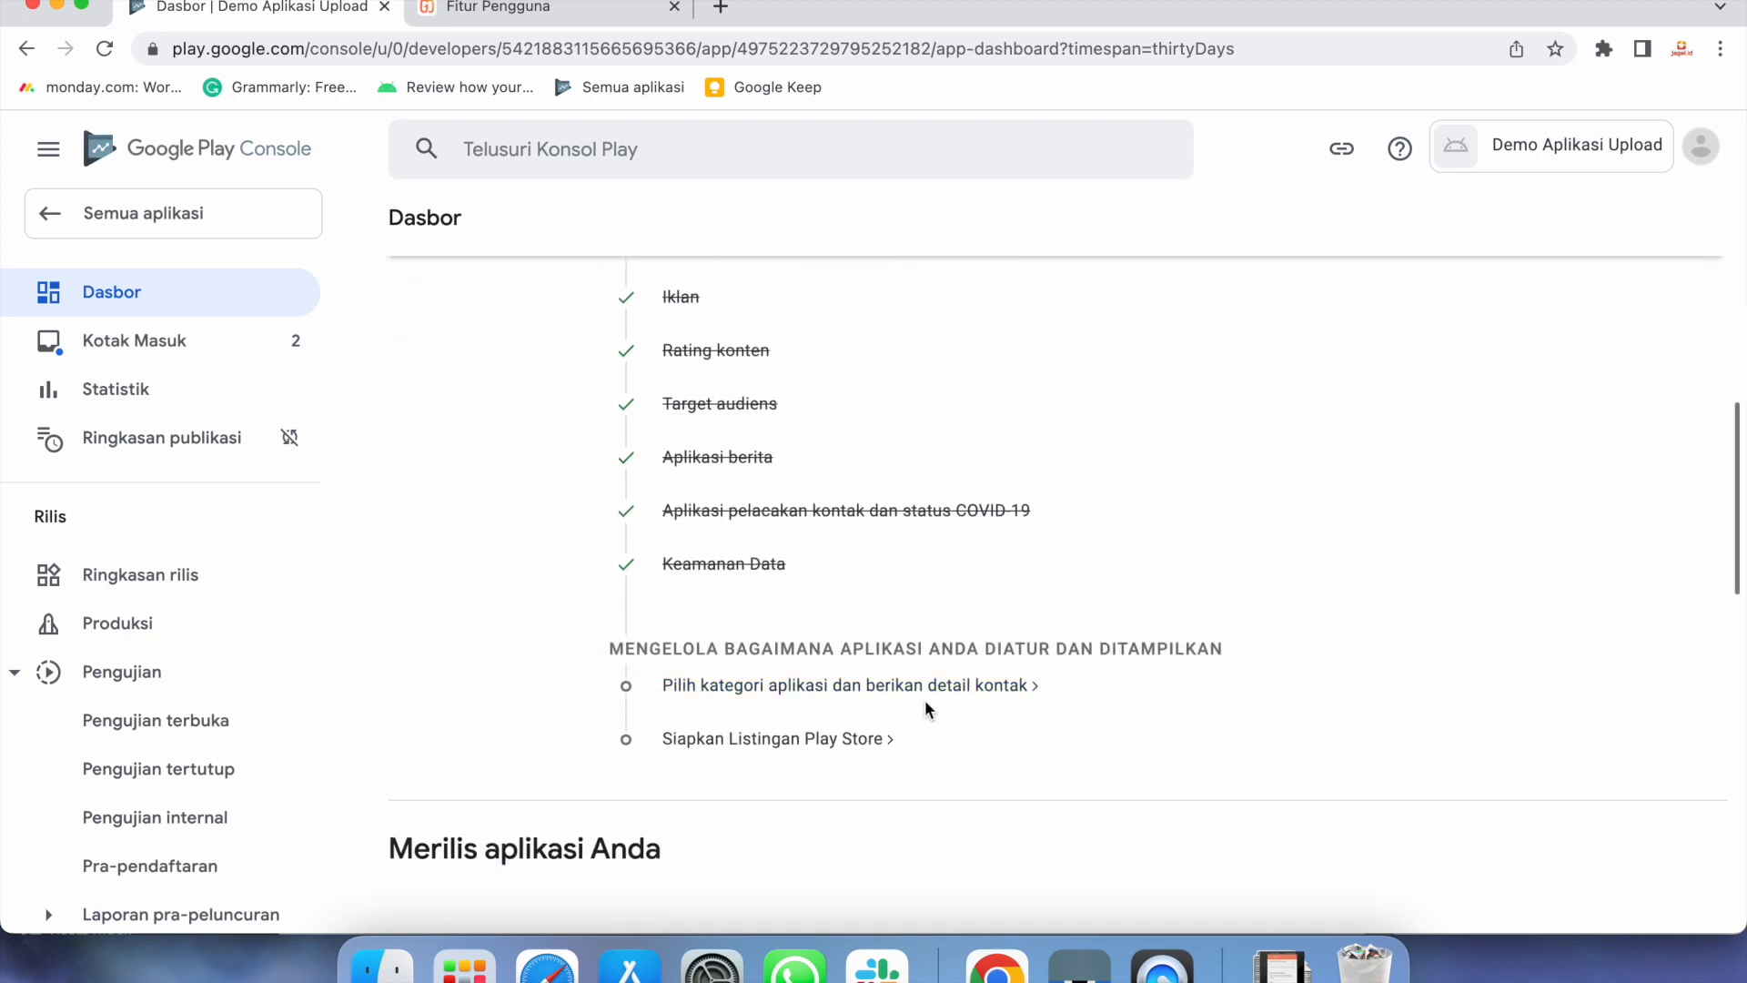
pyautogui.click(926, 686)
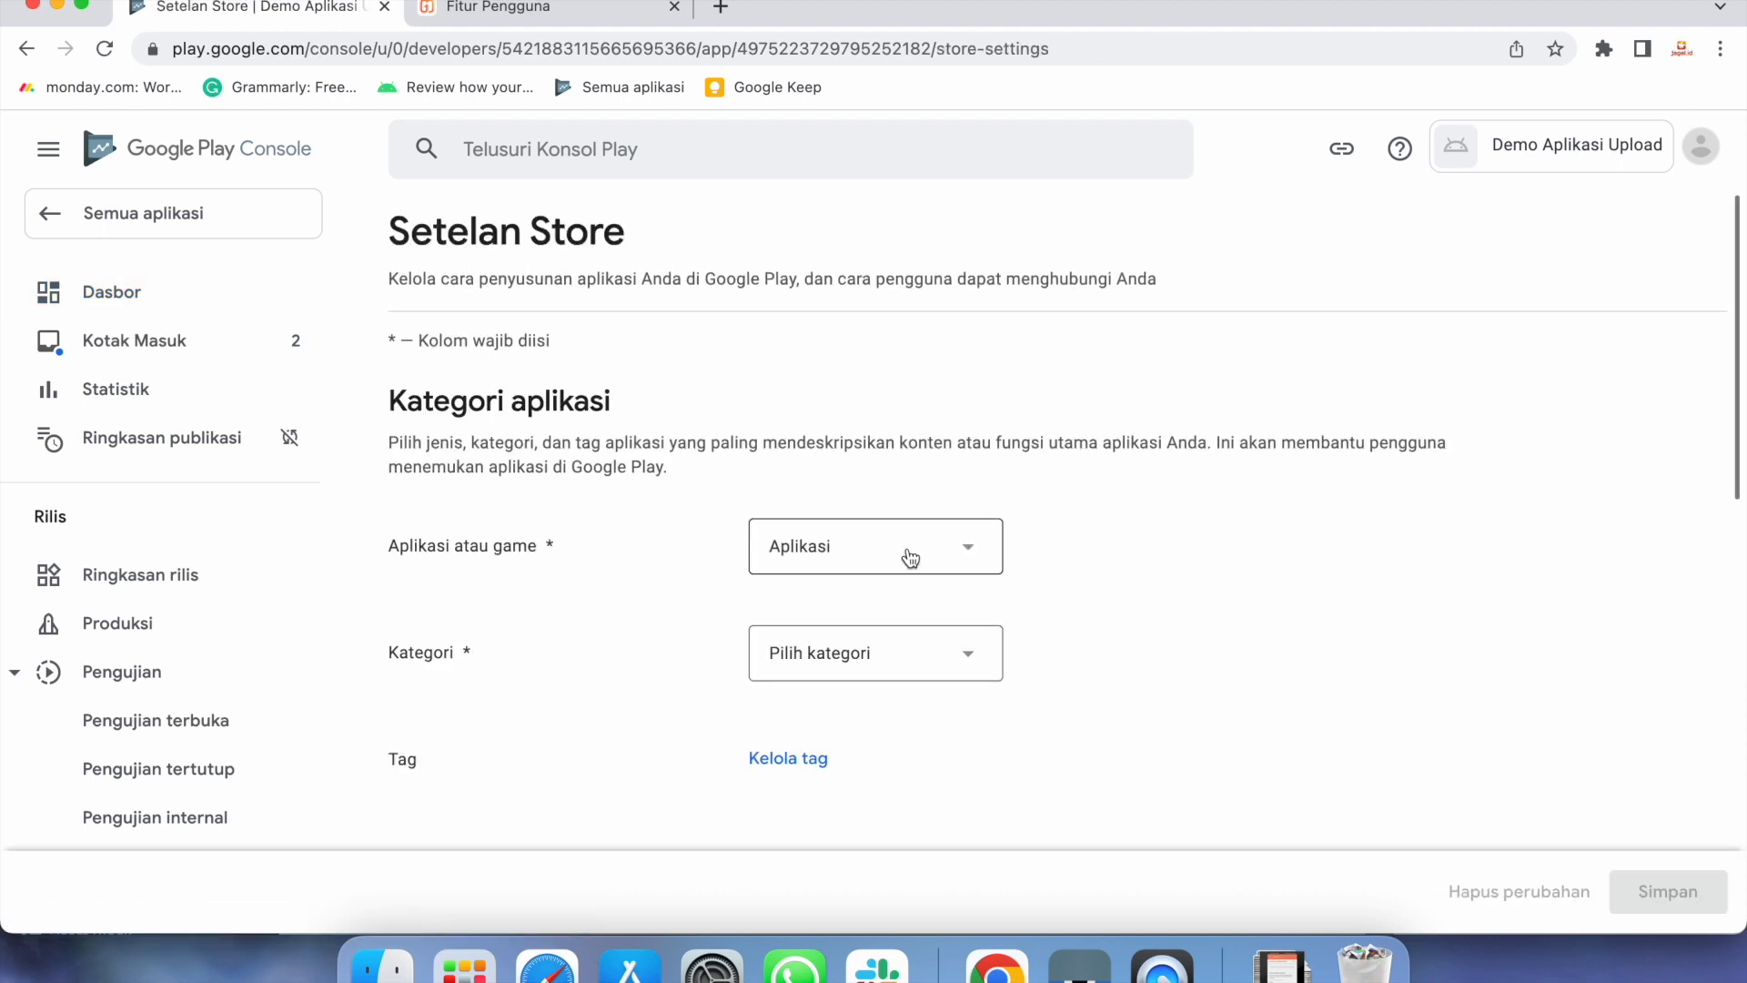
# Pick Perjalanan & Lokal from the Kategori dropdown list
pyautogui.click(927, 666)
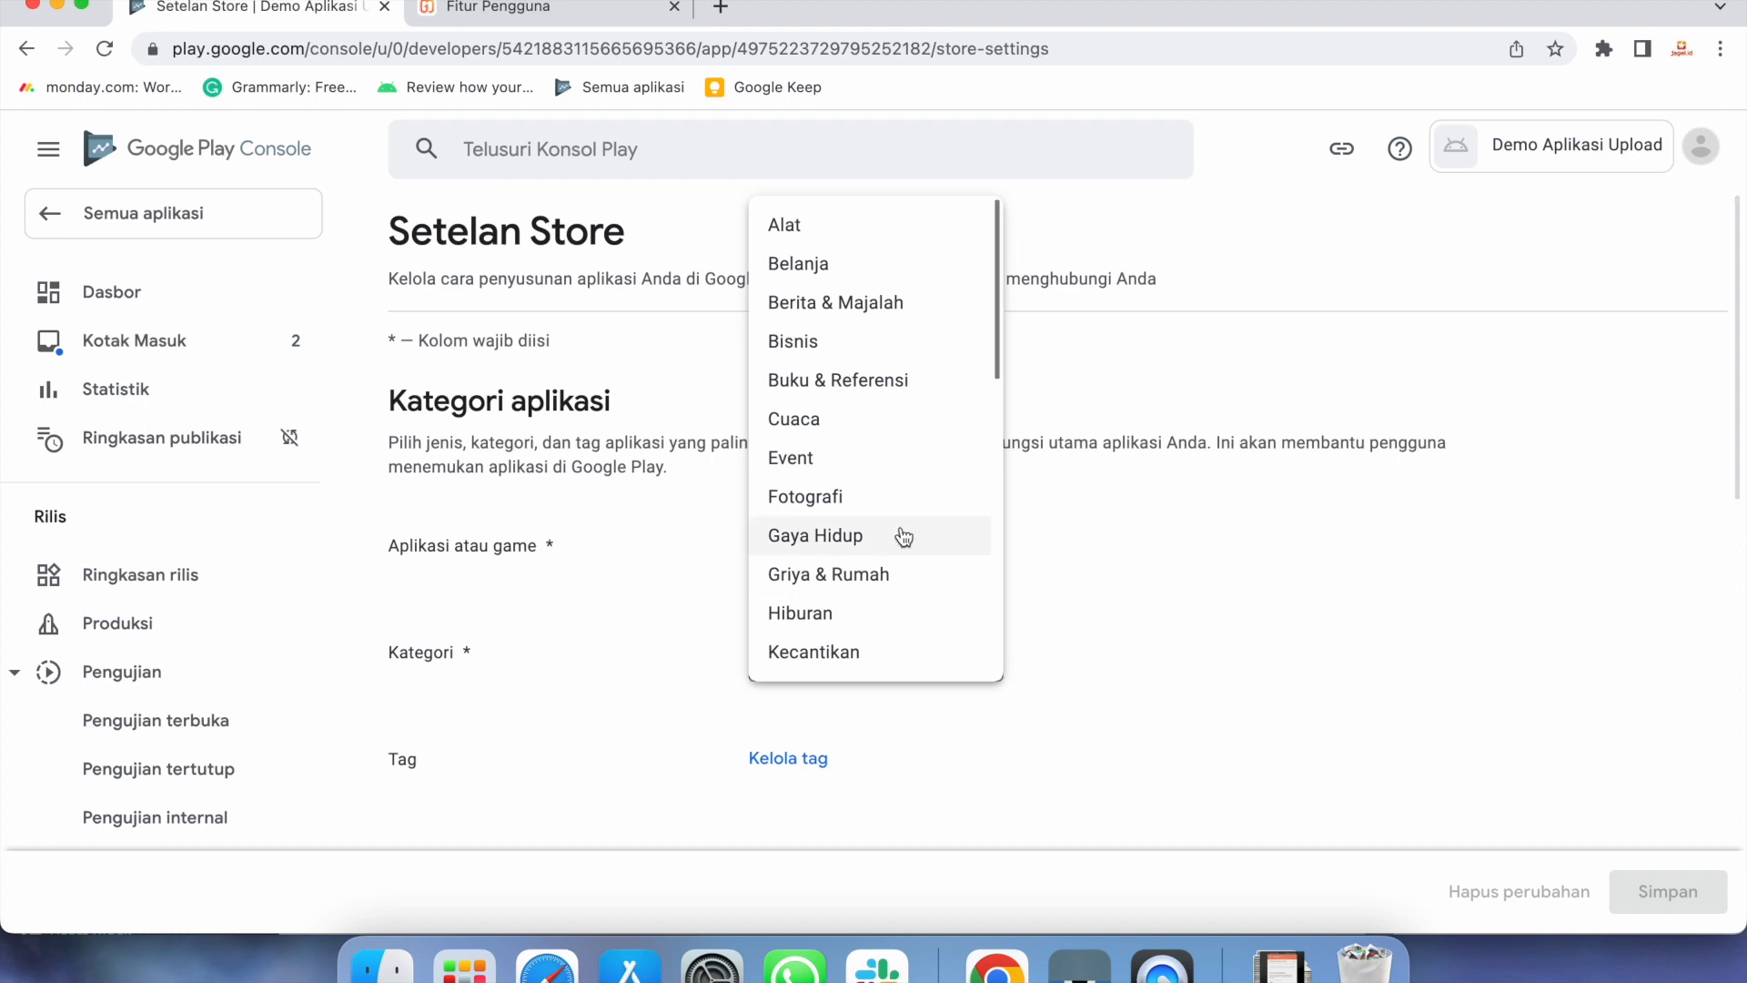
pyautogui.scroll(-5, 904, 536)
pyautogui.scroll(-6, 904, 536)
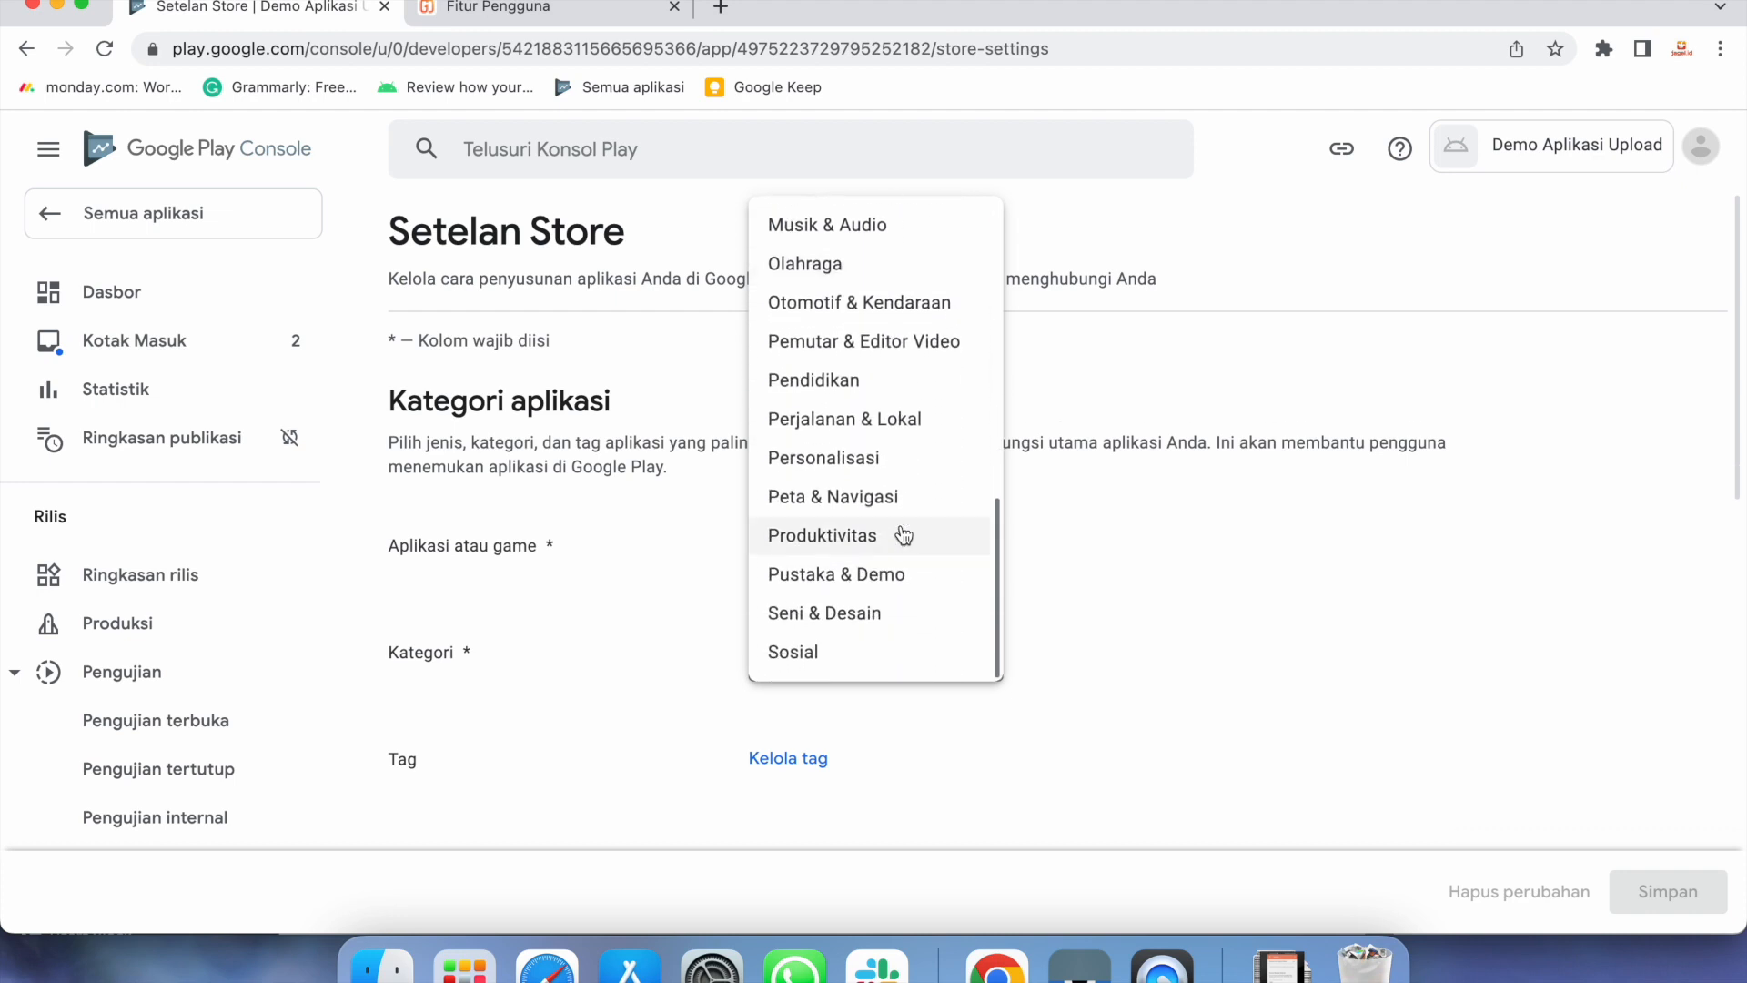
pyautogui.click(898, 420)
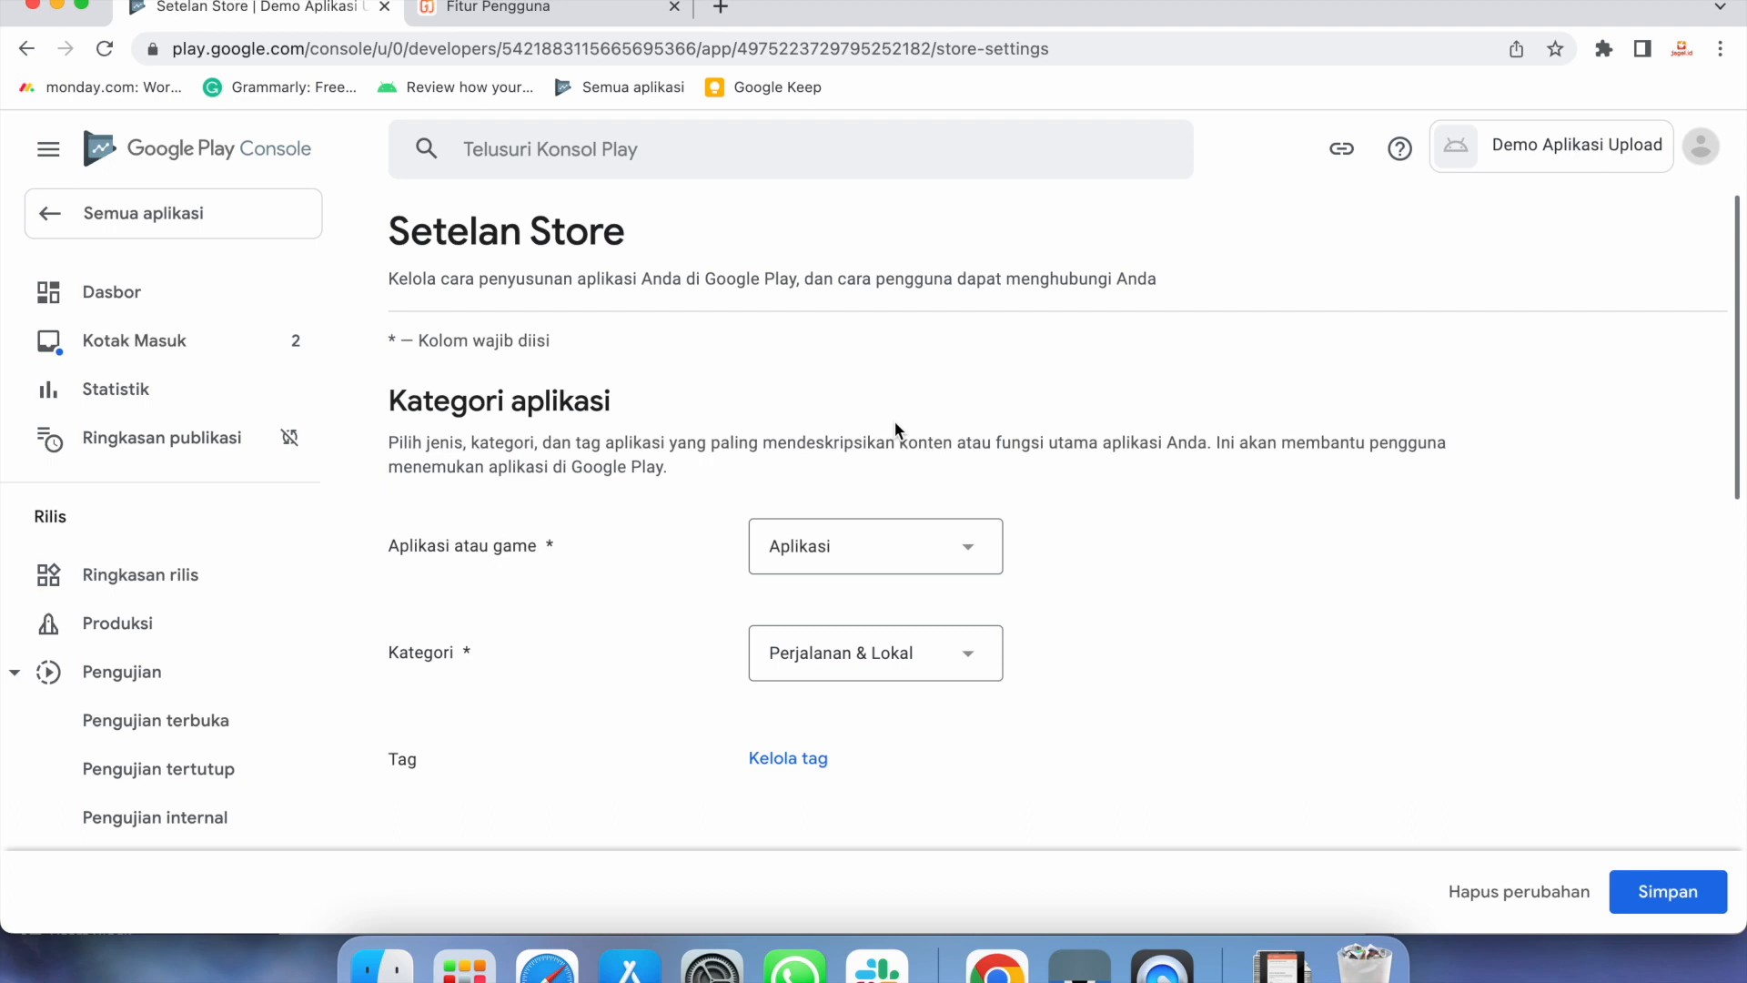
pyautogui.click(960, 674)
pyautogui.scroll(6, 888, 551)
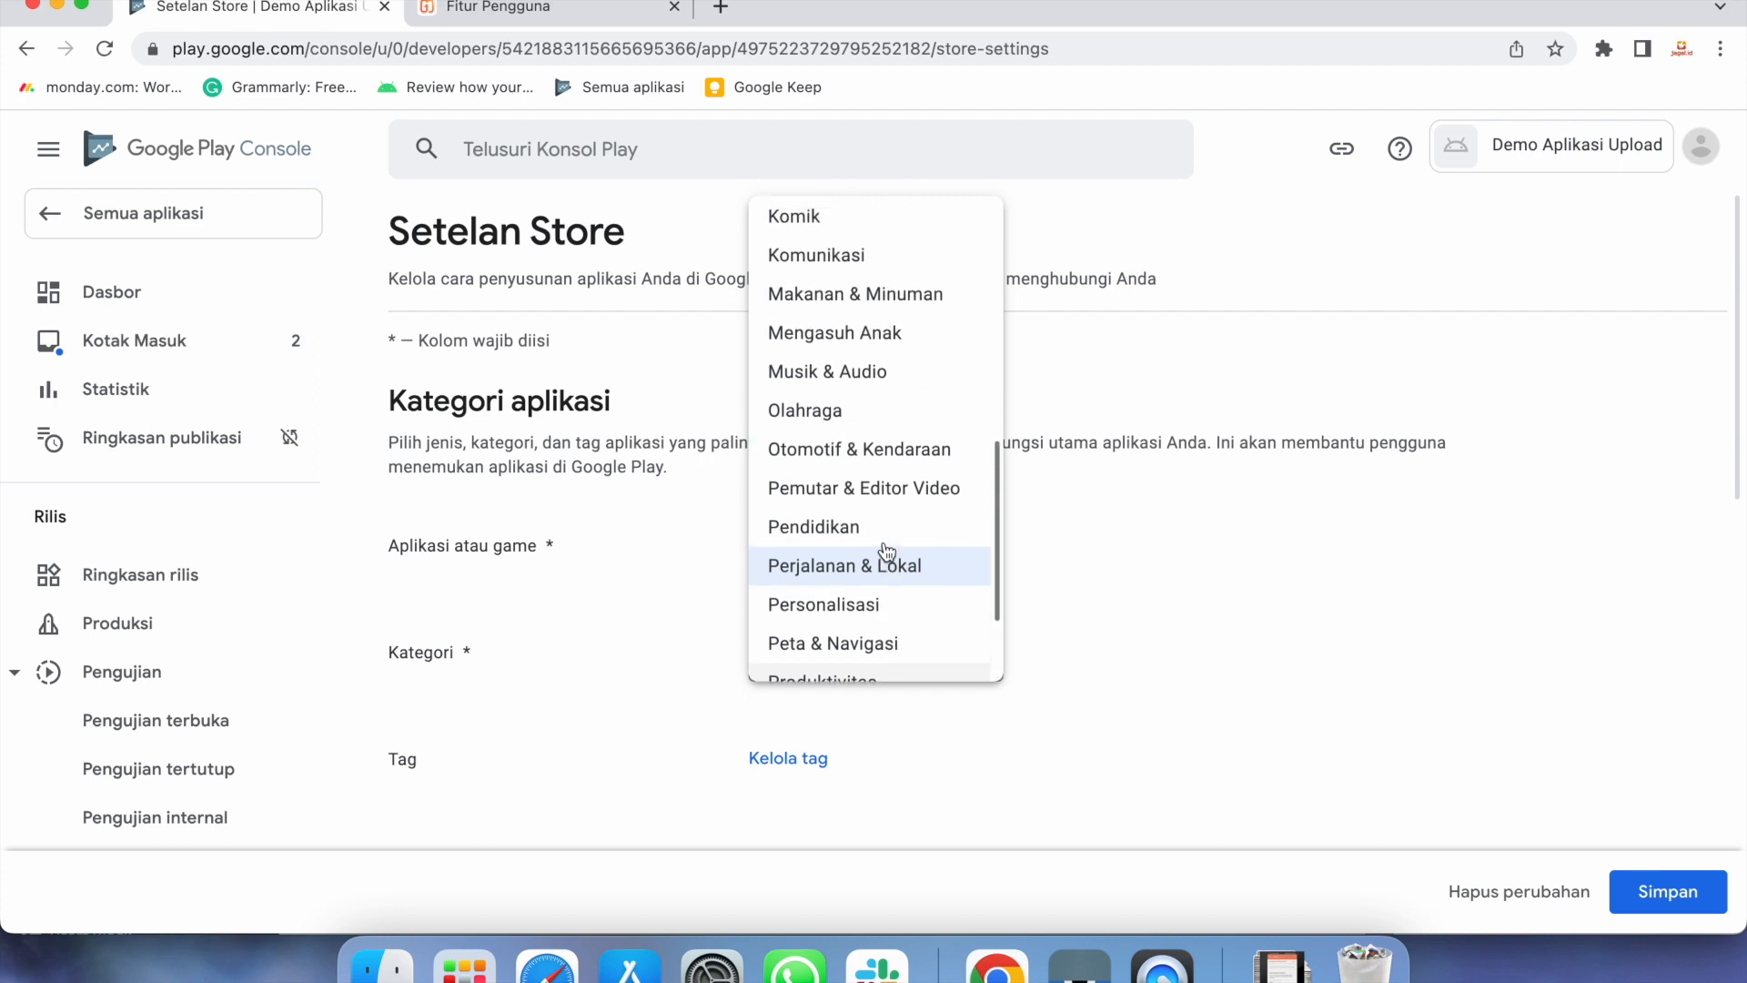
pyautogui.click(1117, 572)
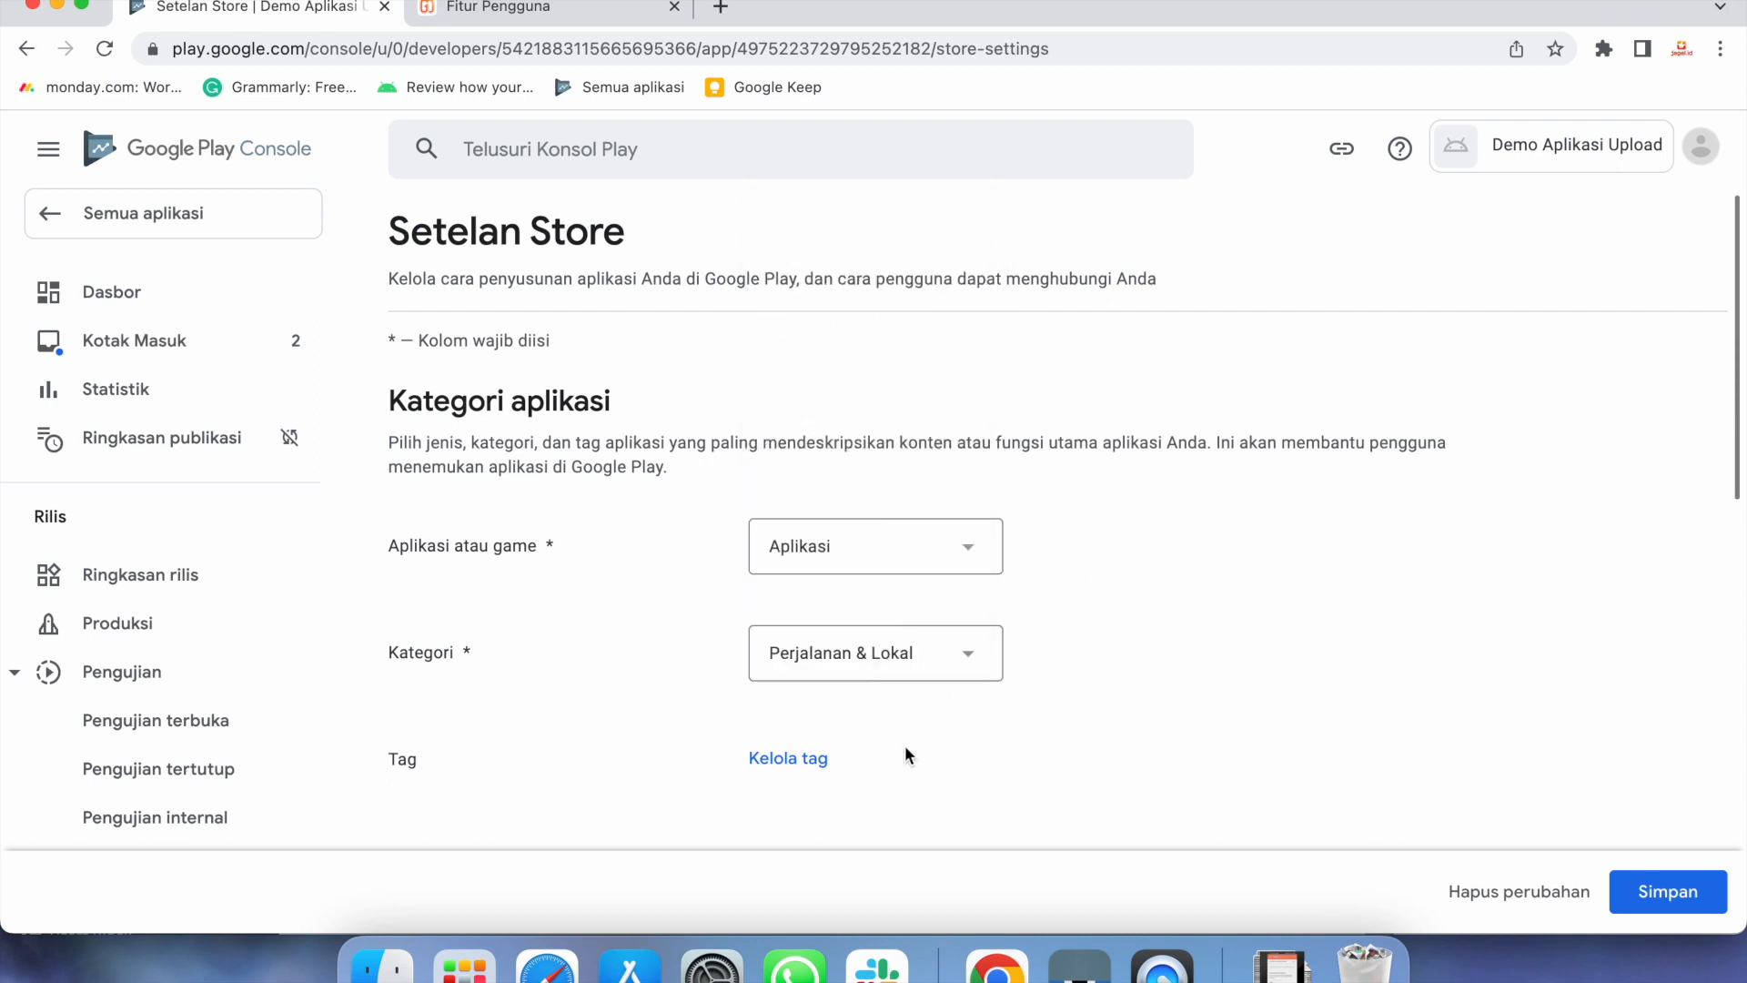
# Search for and tick the Transportasi umum and Pengiriman makanan tags, then apply them
pyautogui.click(814, 760)
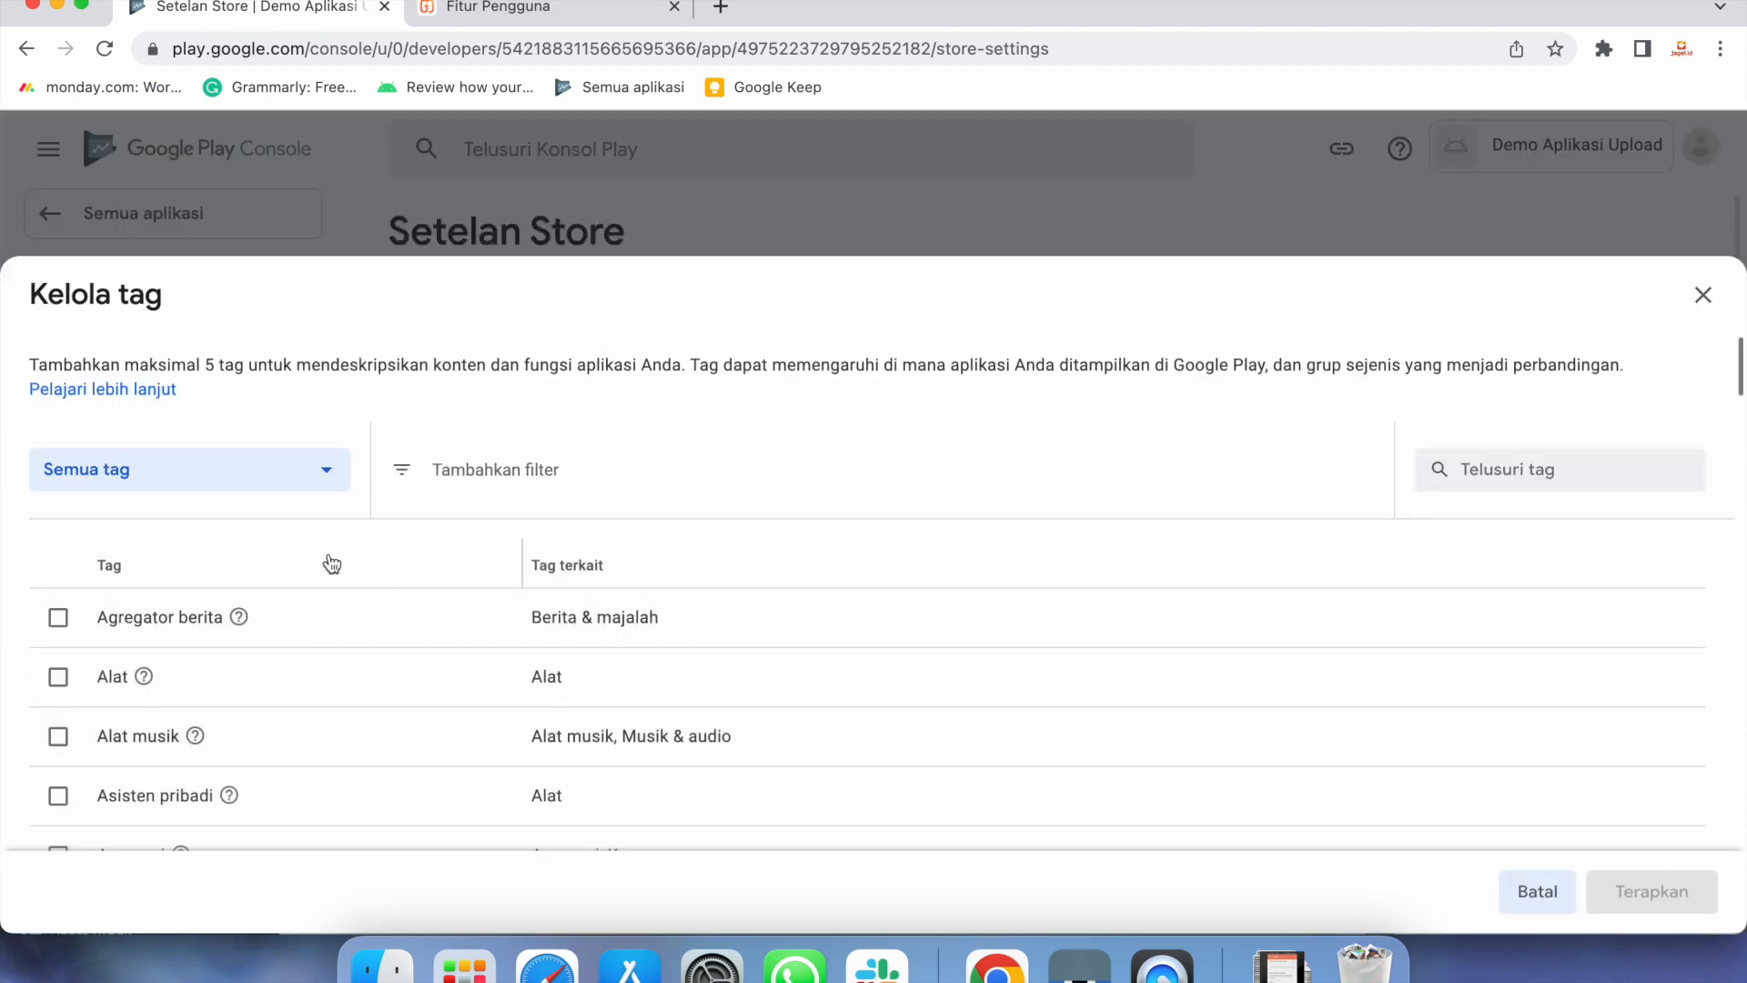
pyautogui.click(1475, 458)
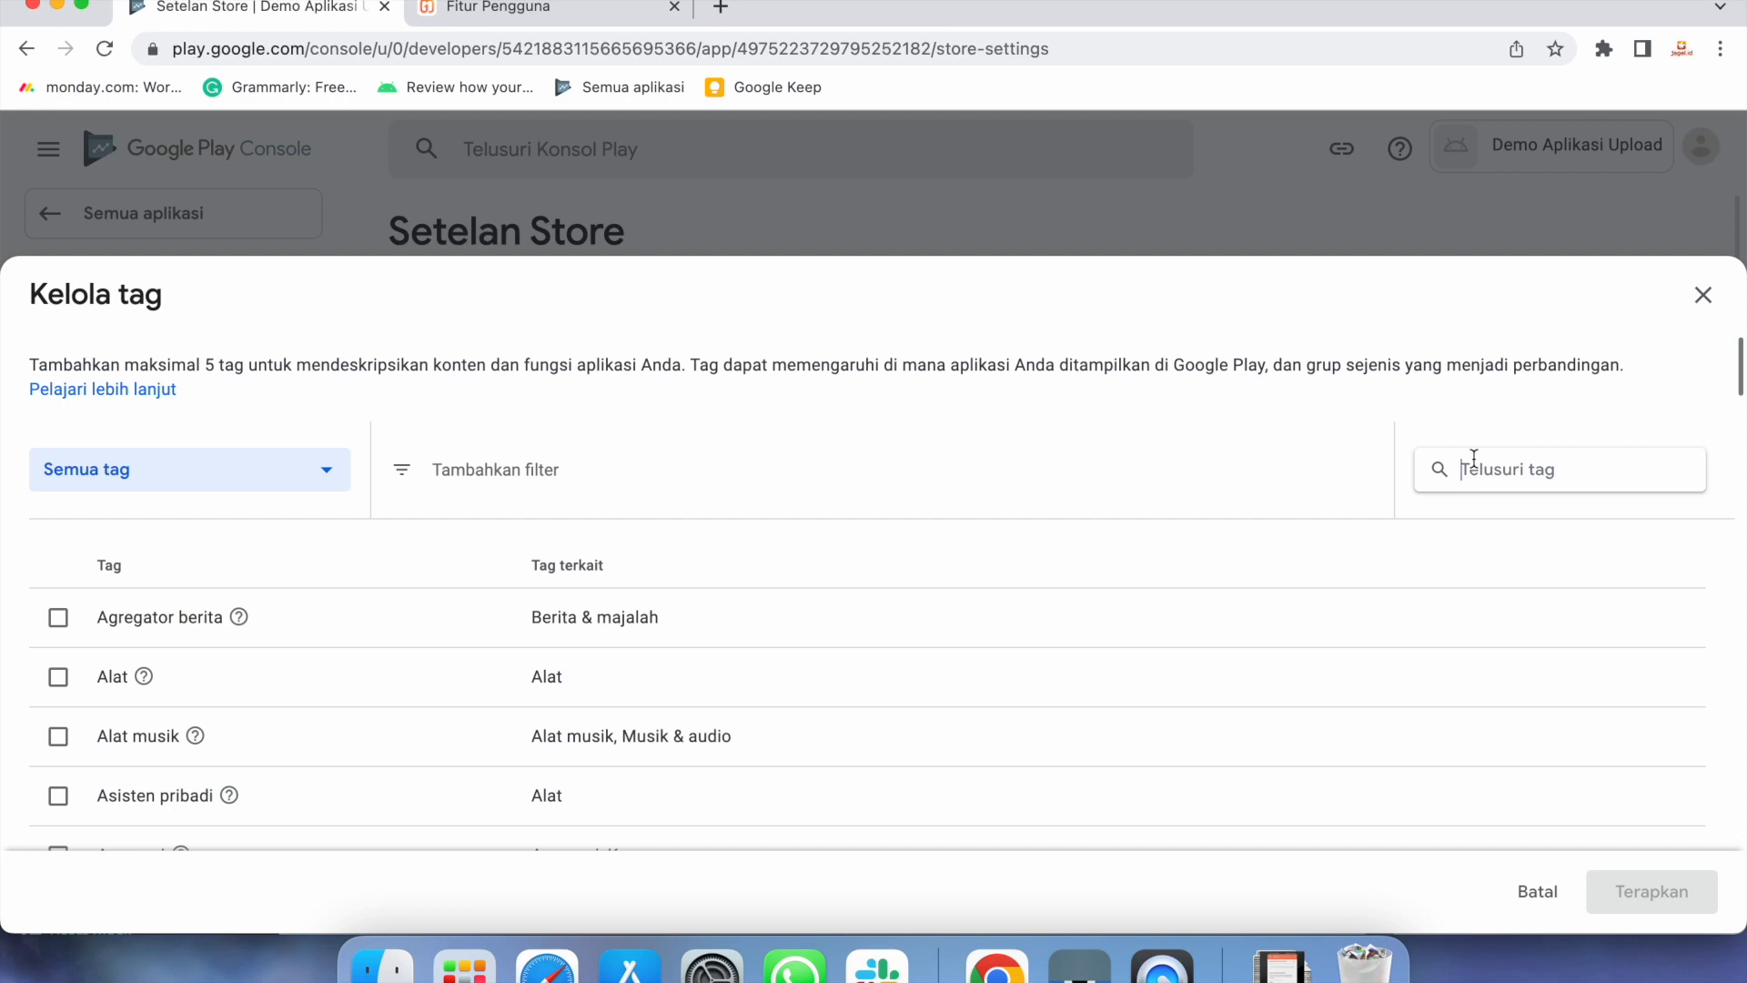
pyautogui.write('trans')
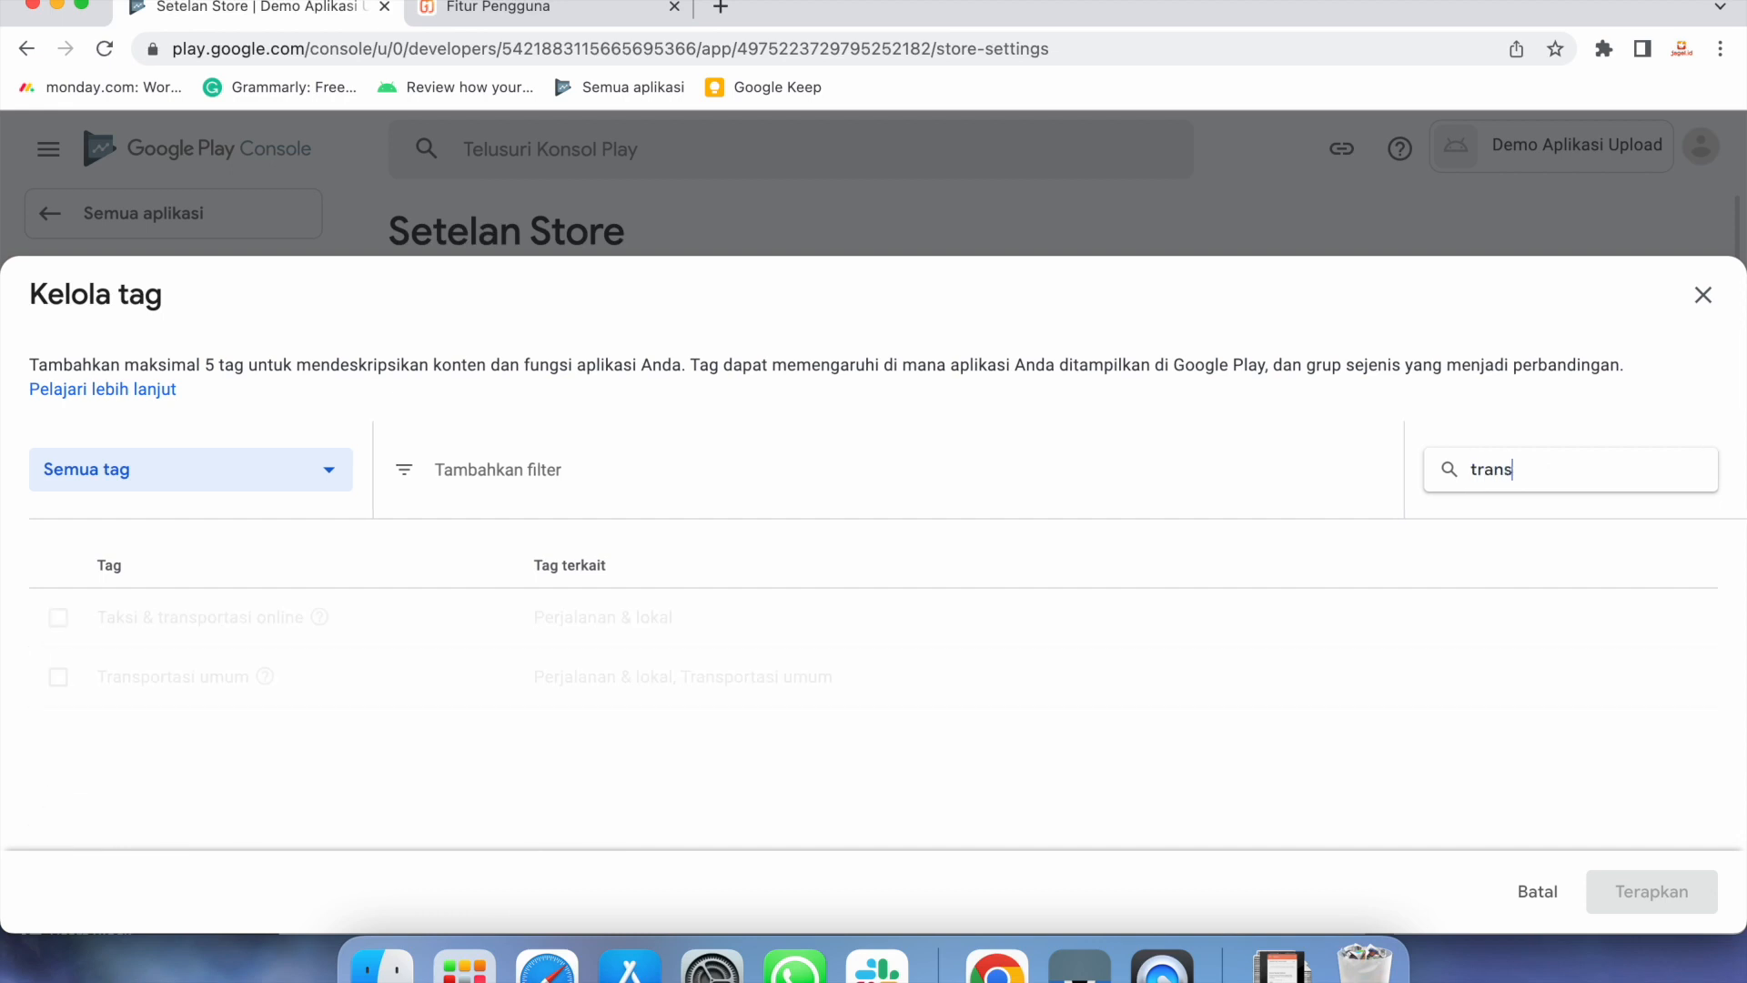
pyautogui.write('portas')
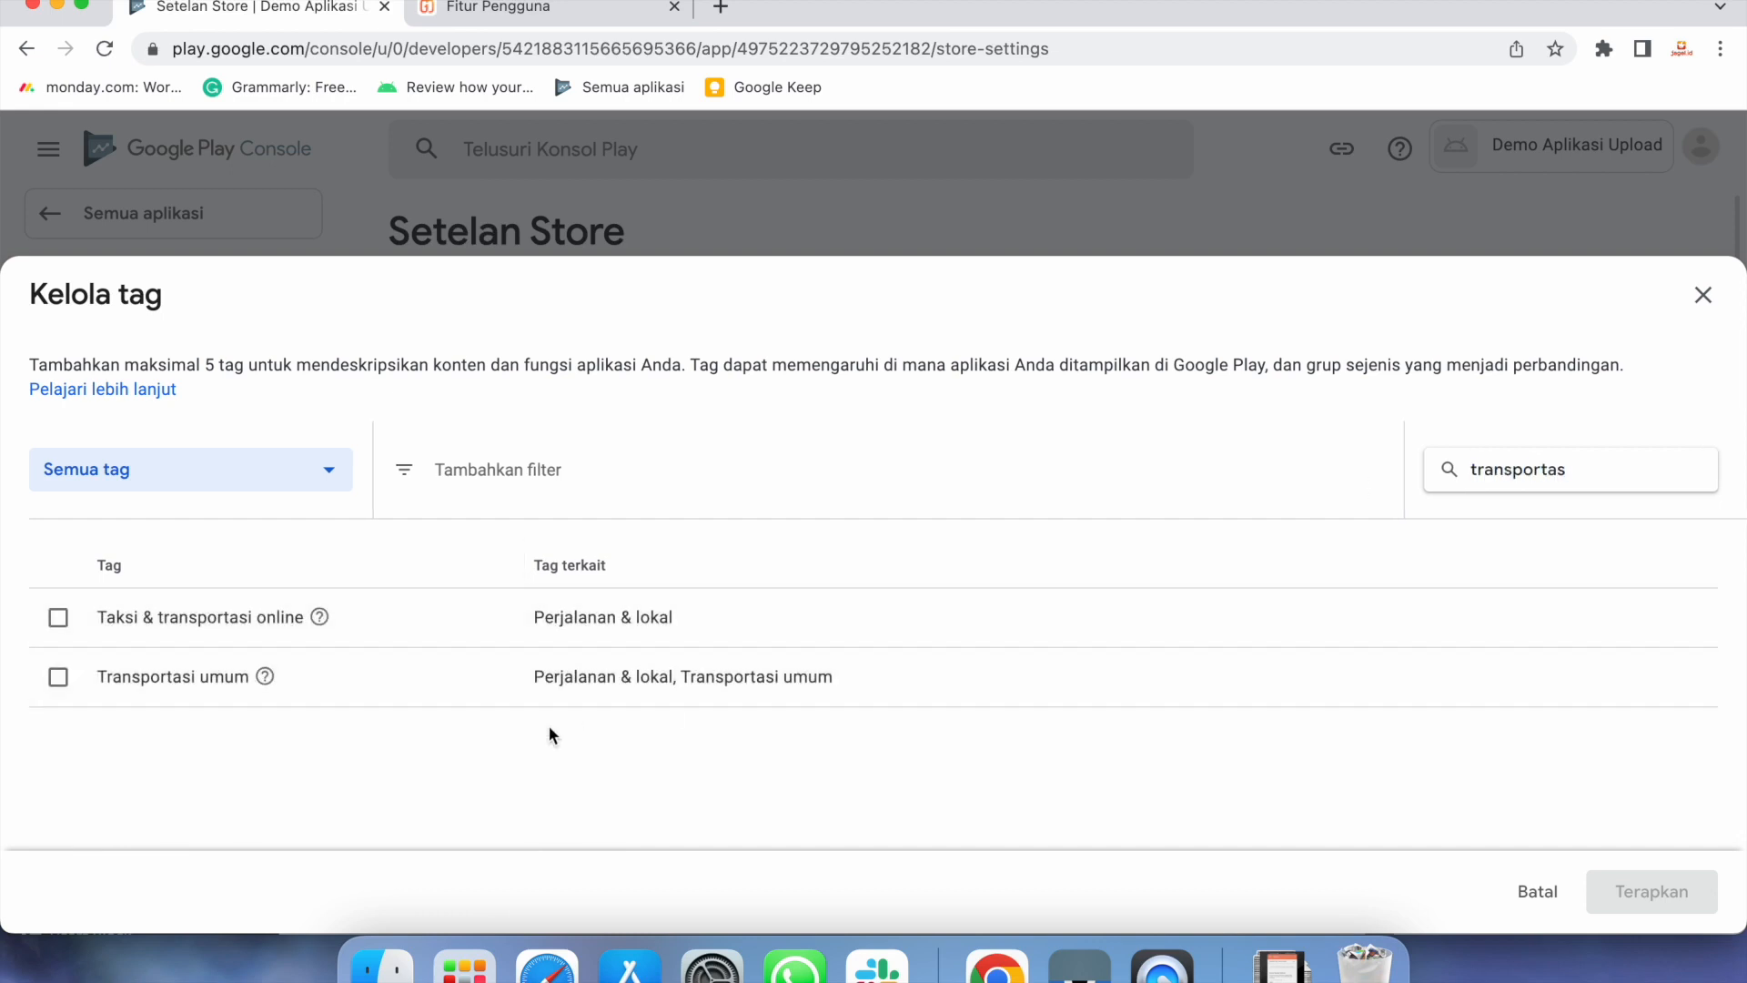
pyautogui.click(59, 677)
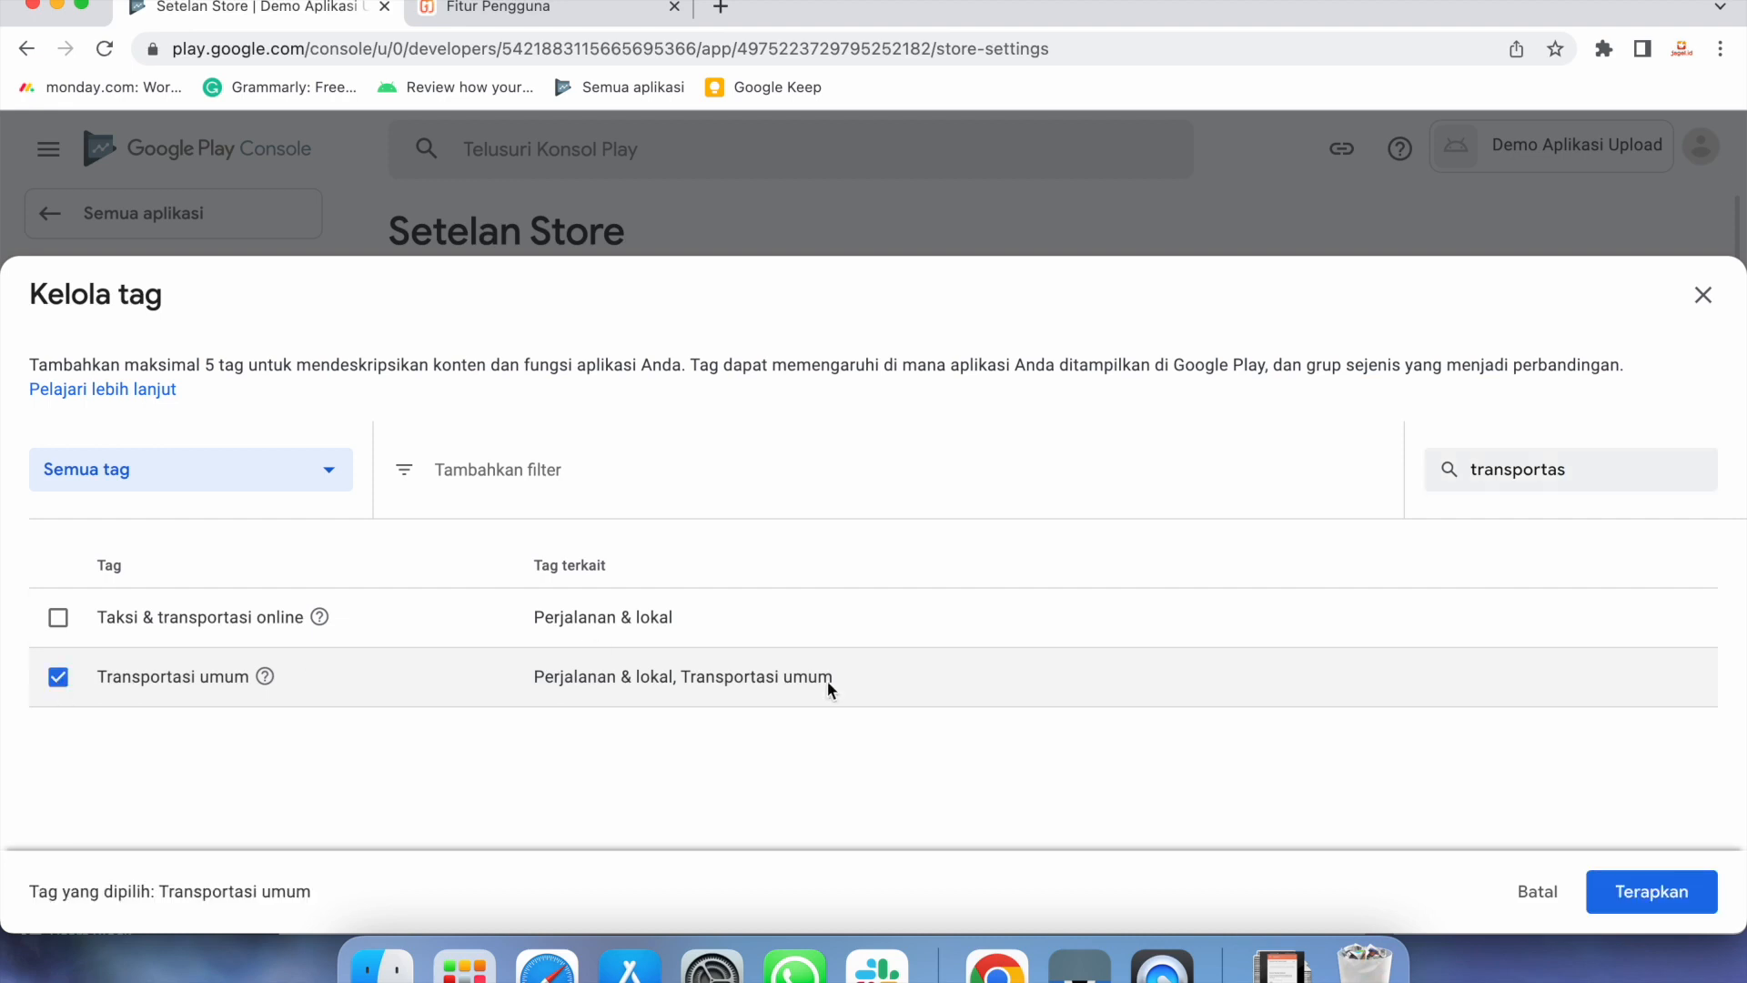
pyautogui.click(1615, 482)
pyautogui.press('BackSpace')
pyautogui.press('BackSpace')
pyautogui.press('BackSpace')
pyautogui.press('BackSpace')
pyautogui.press('BackSpace')
pyautogui.press('BackSpace')
pyautogui.press('BackSpace')
pyautogui.press('BackSpace')
pyautogui.press('BackSpace')
pyautogui.press('BackSpace')
pyautogui.press('BackSpace')
pyautogui.write('food')
pyautogui.press('BackSpace')
pyautogui.press('BackSpace')
pyautogui.press('BackSpace')
pyautogui.press('BackSpace')
pyautogui.write('makanan')
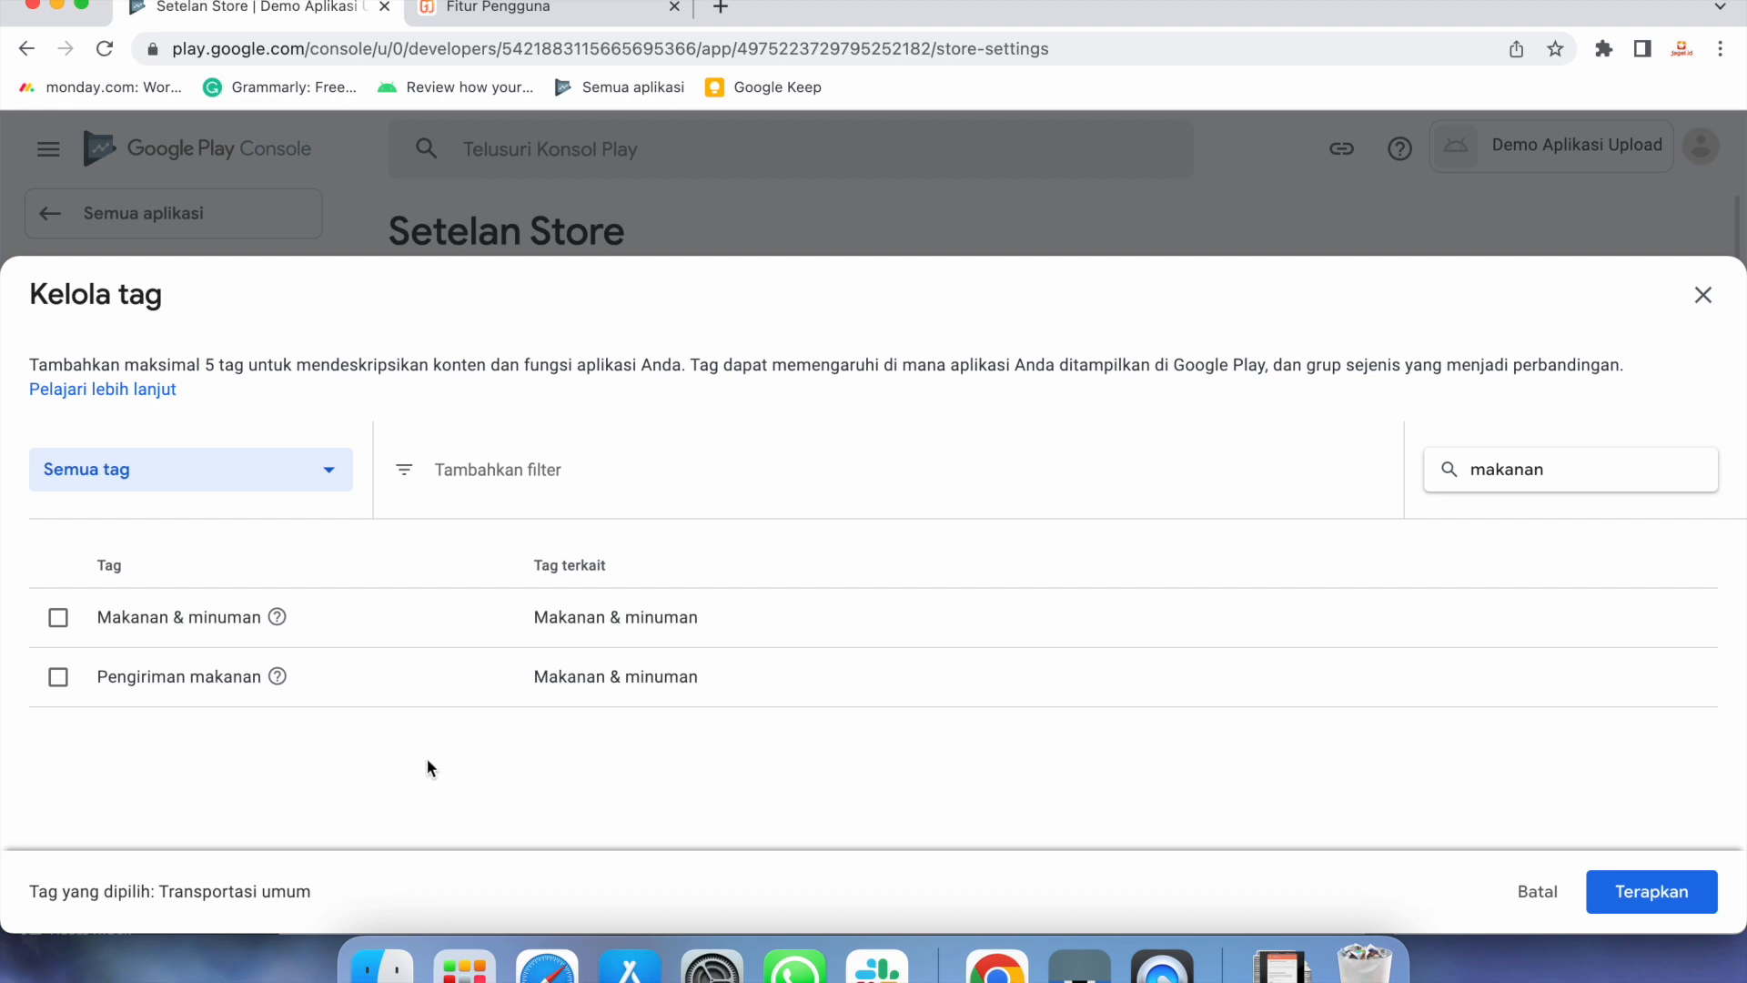
pyautogui.click(58, 678)
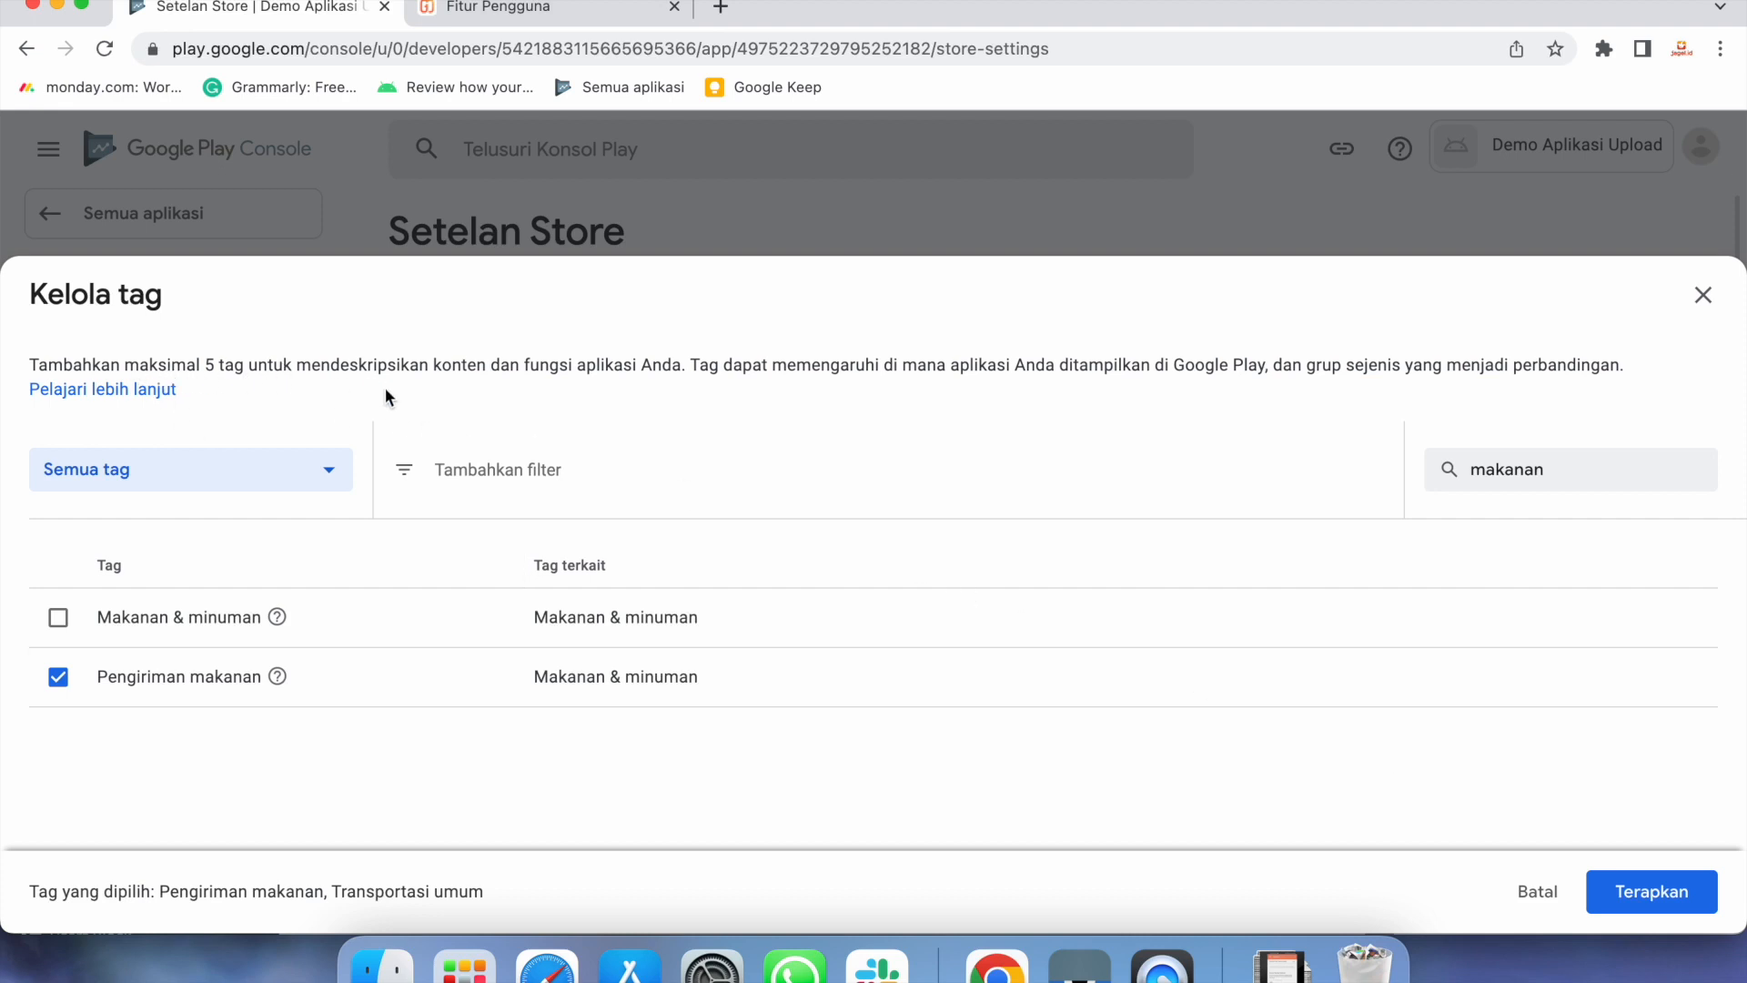
pyautogui.click(1683, 892)
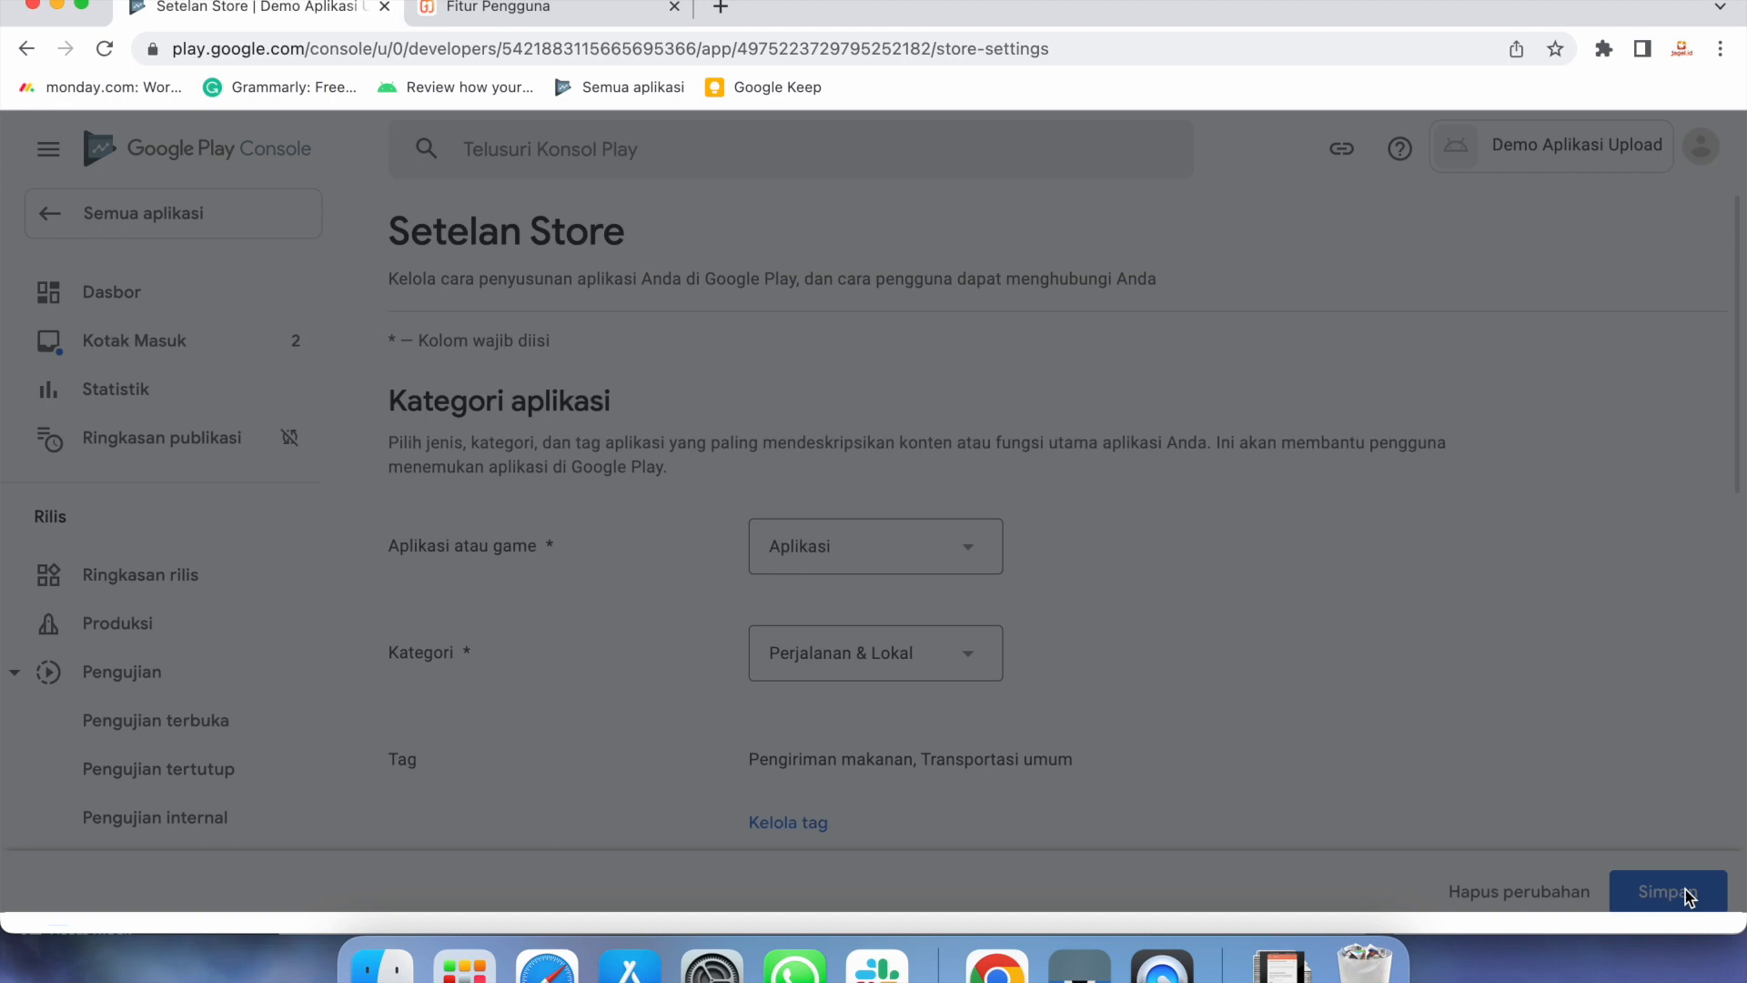
# Enter the contact e-mail address in the store settings contact details
pyautogui.scroll(-2, 1384, 739)
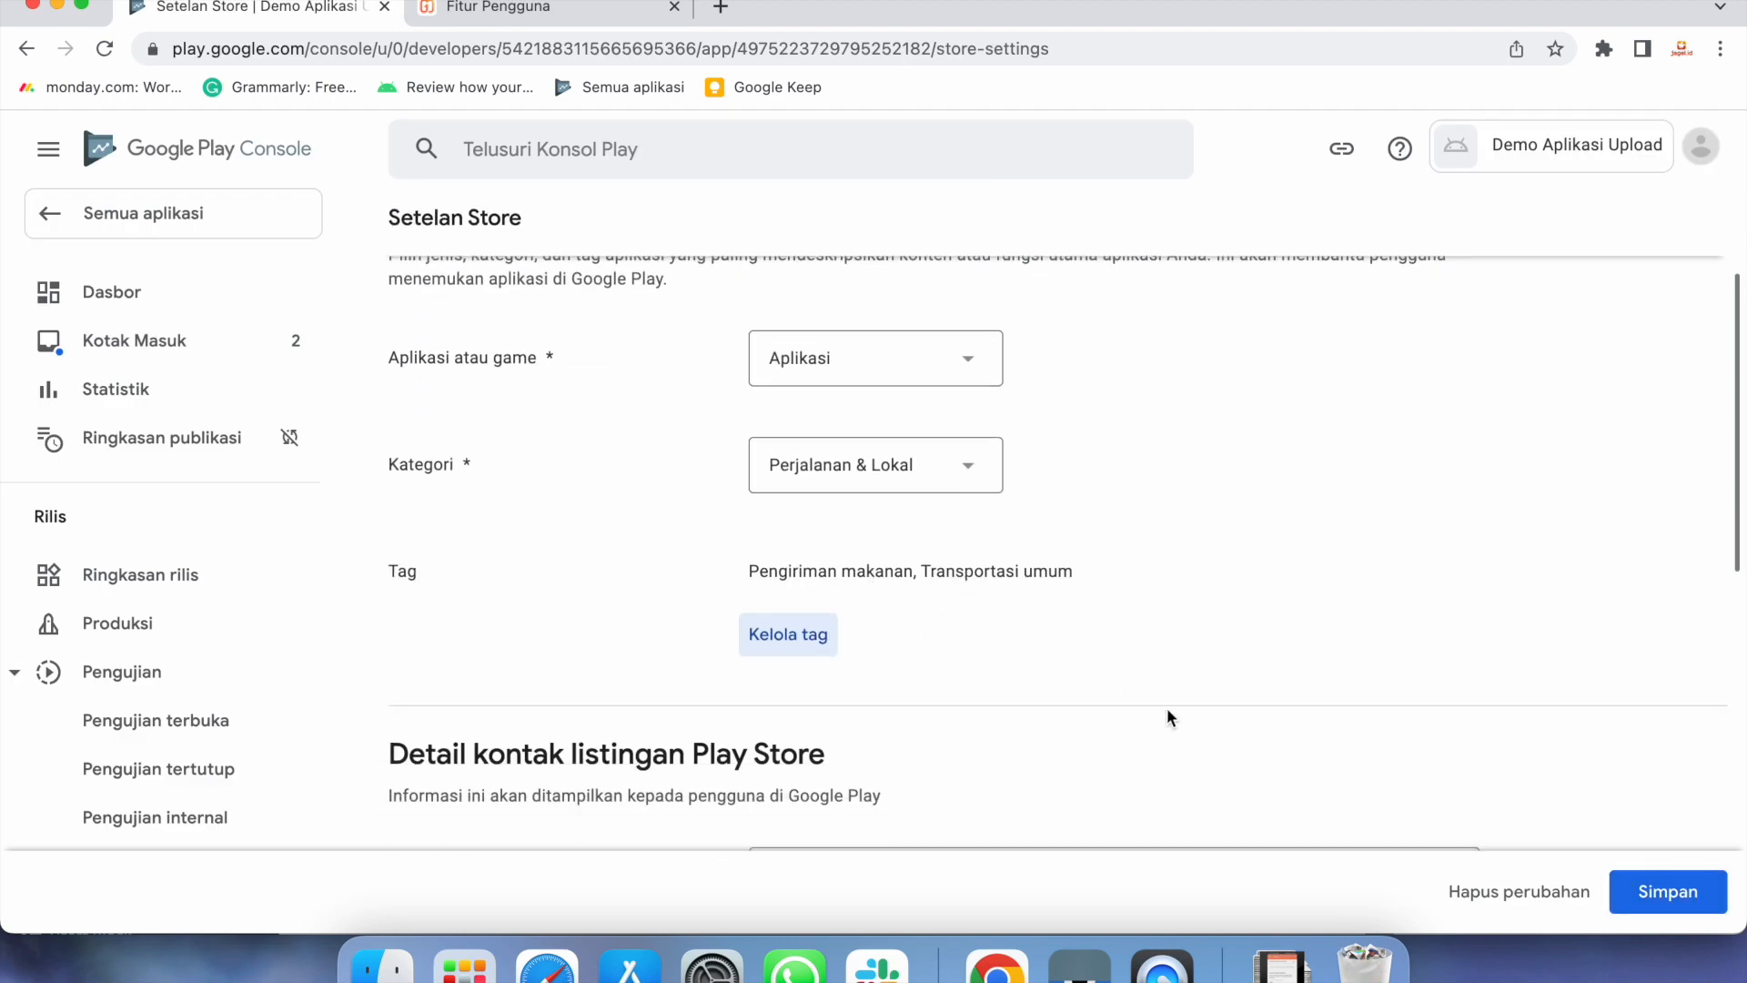
pyautogui.scroll(-5, 1166, 707)
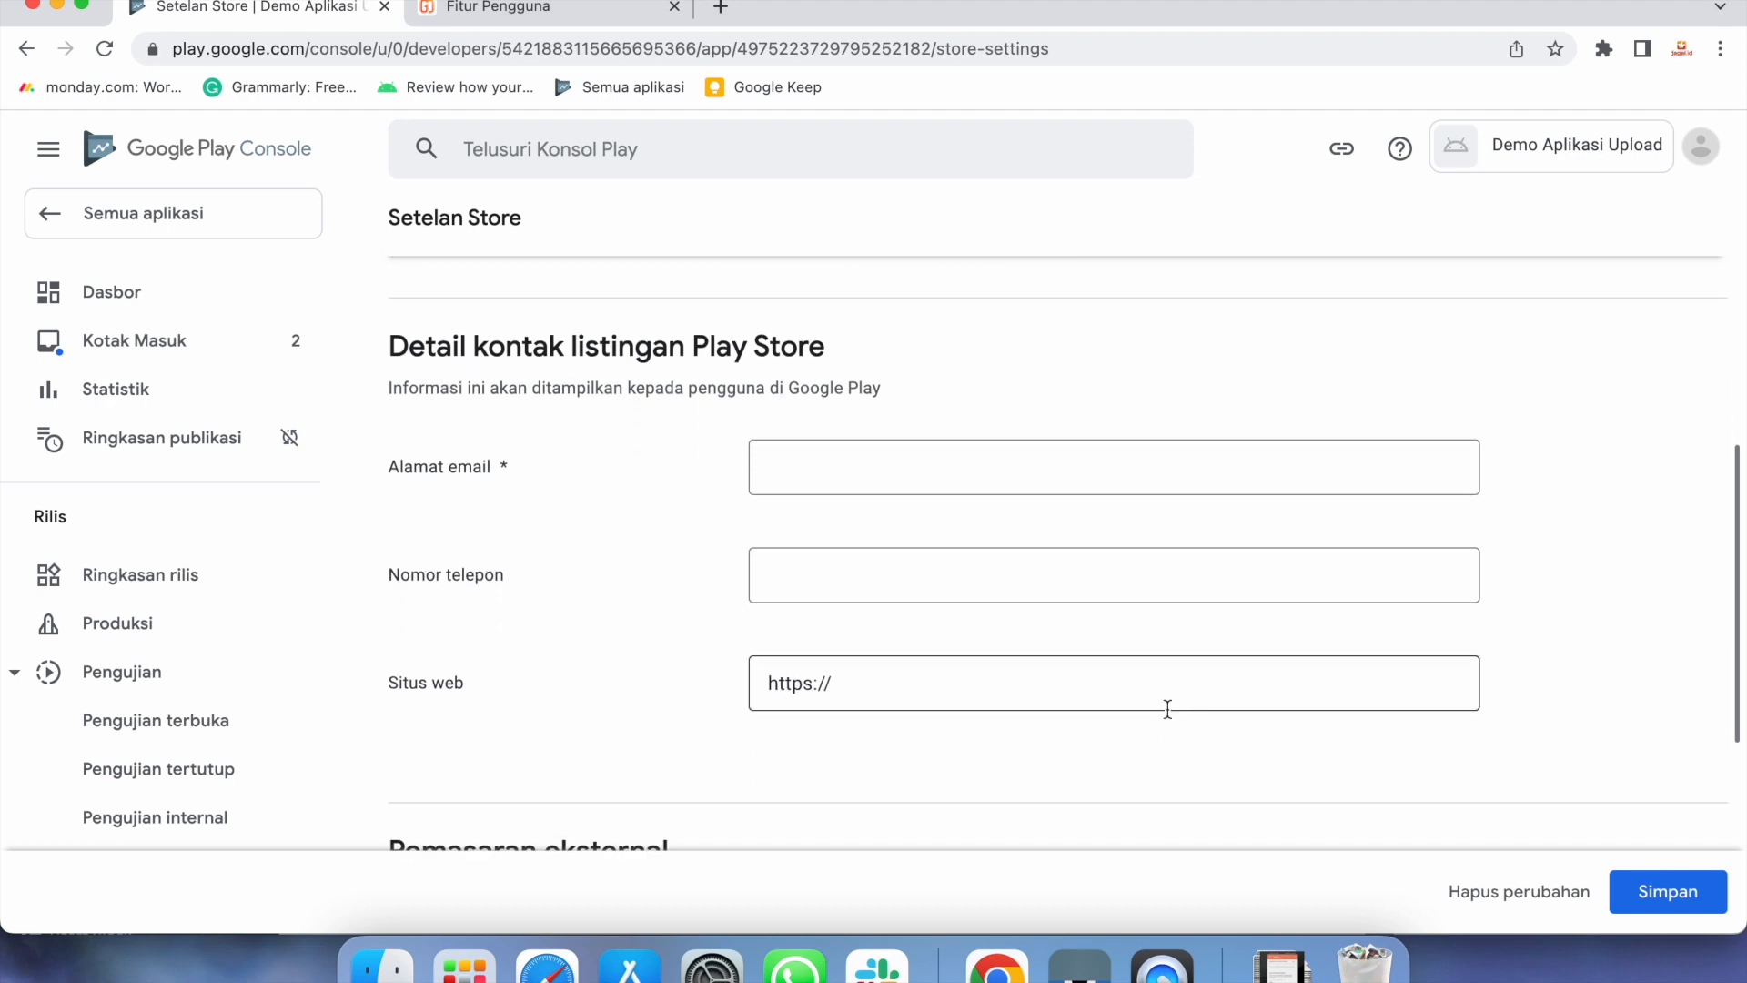
pyautogui.click(982, 476)
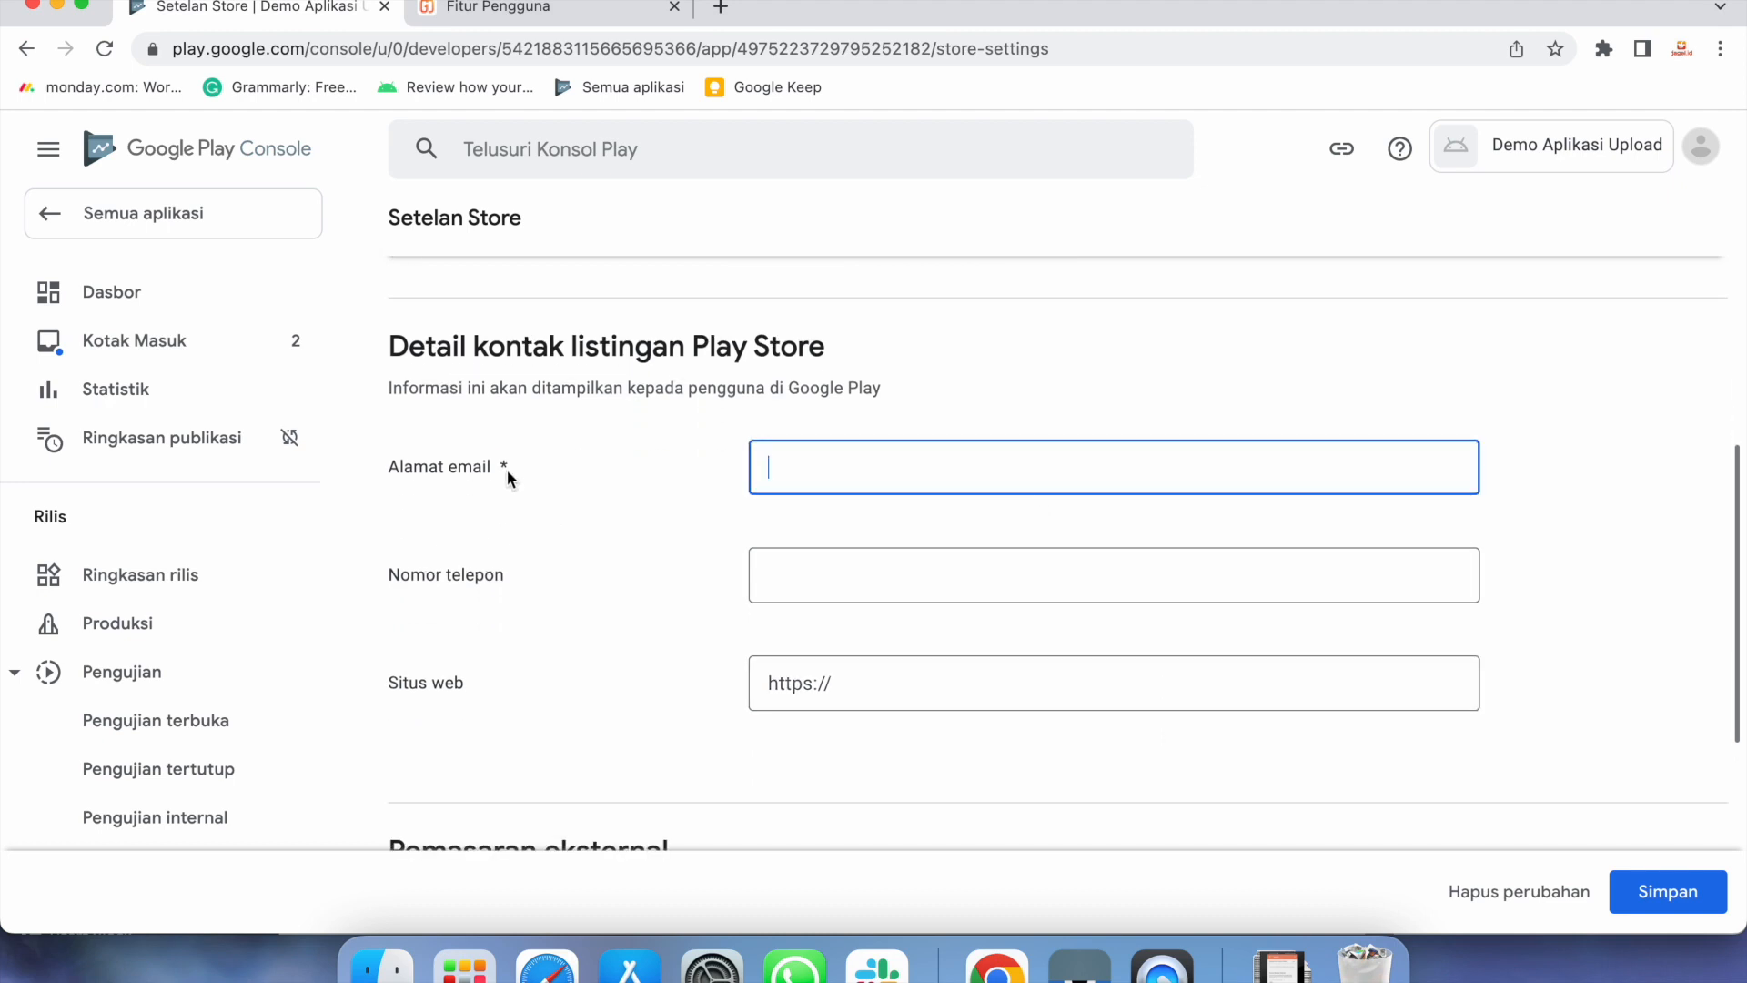
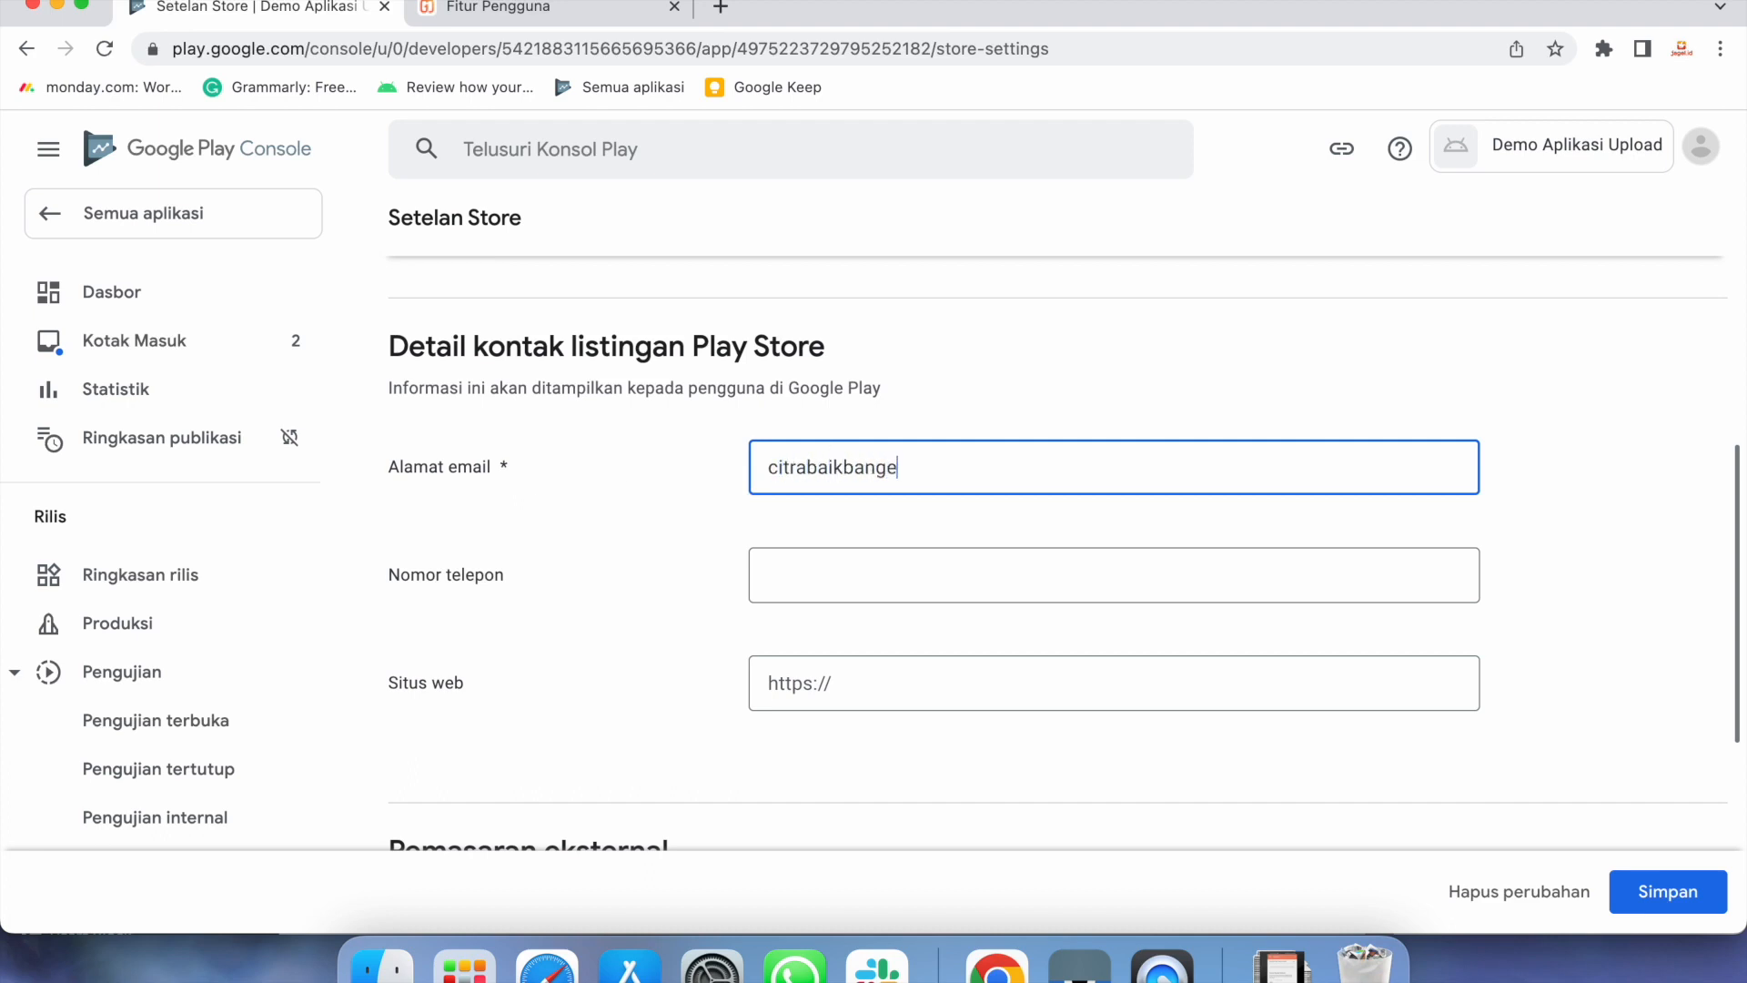
pyautogui.click(798, 572)
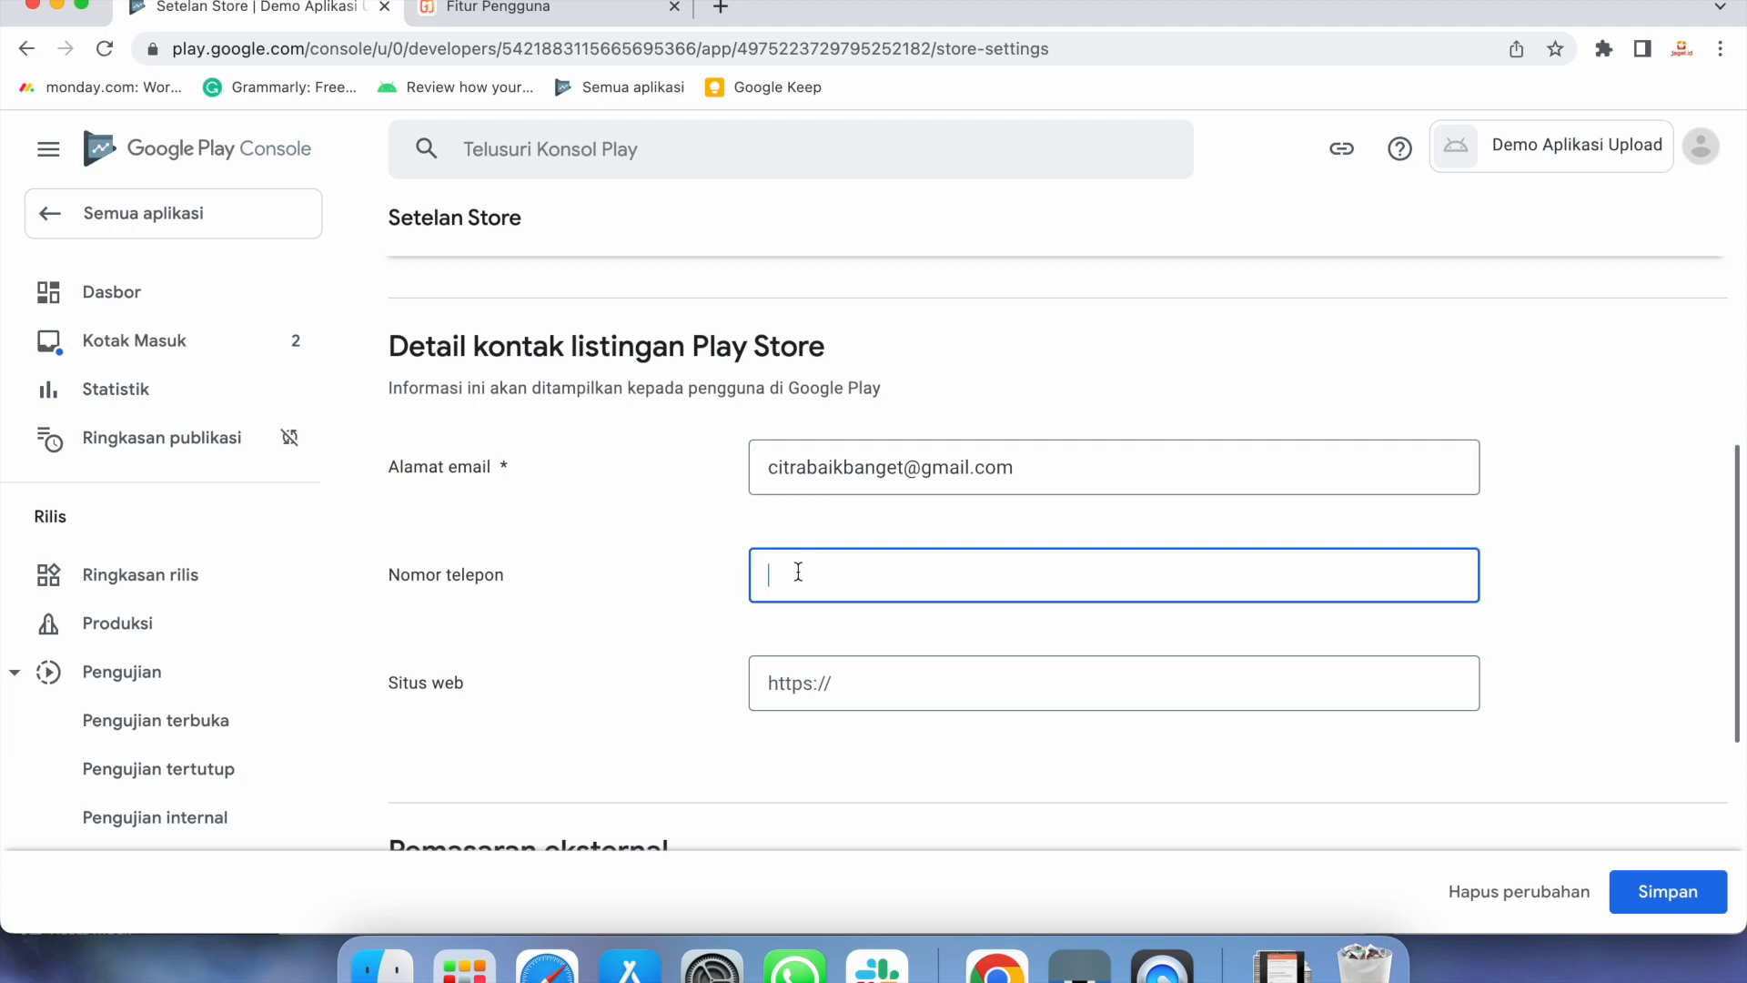
pyautogui.click(881, 691)
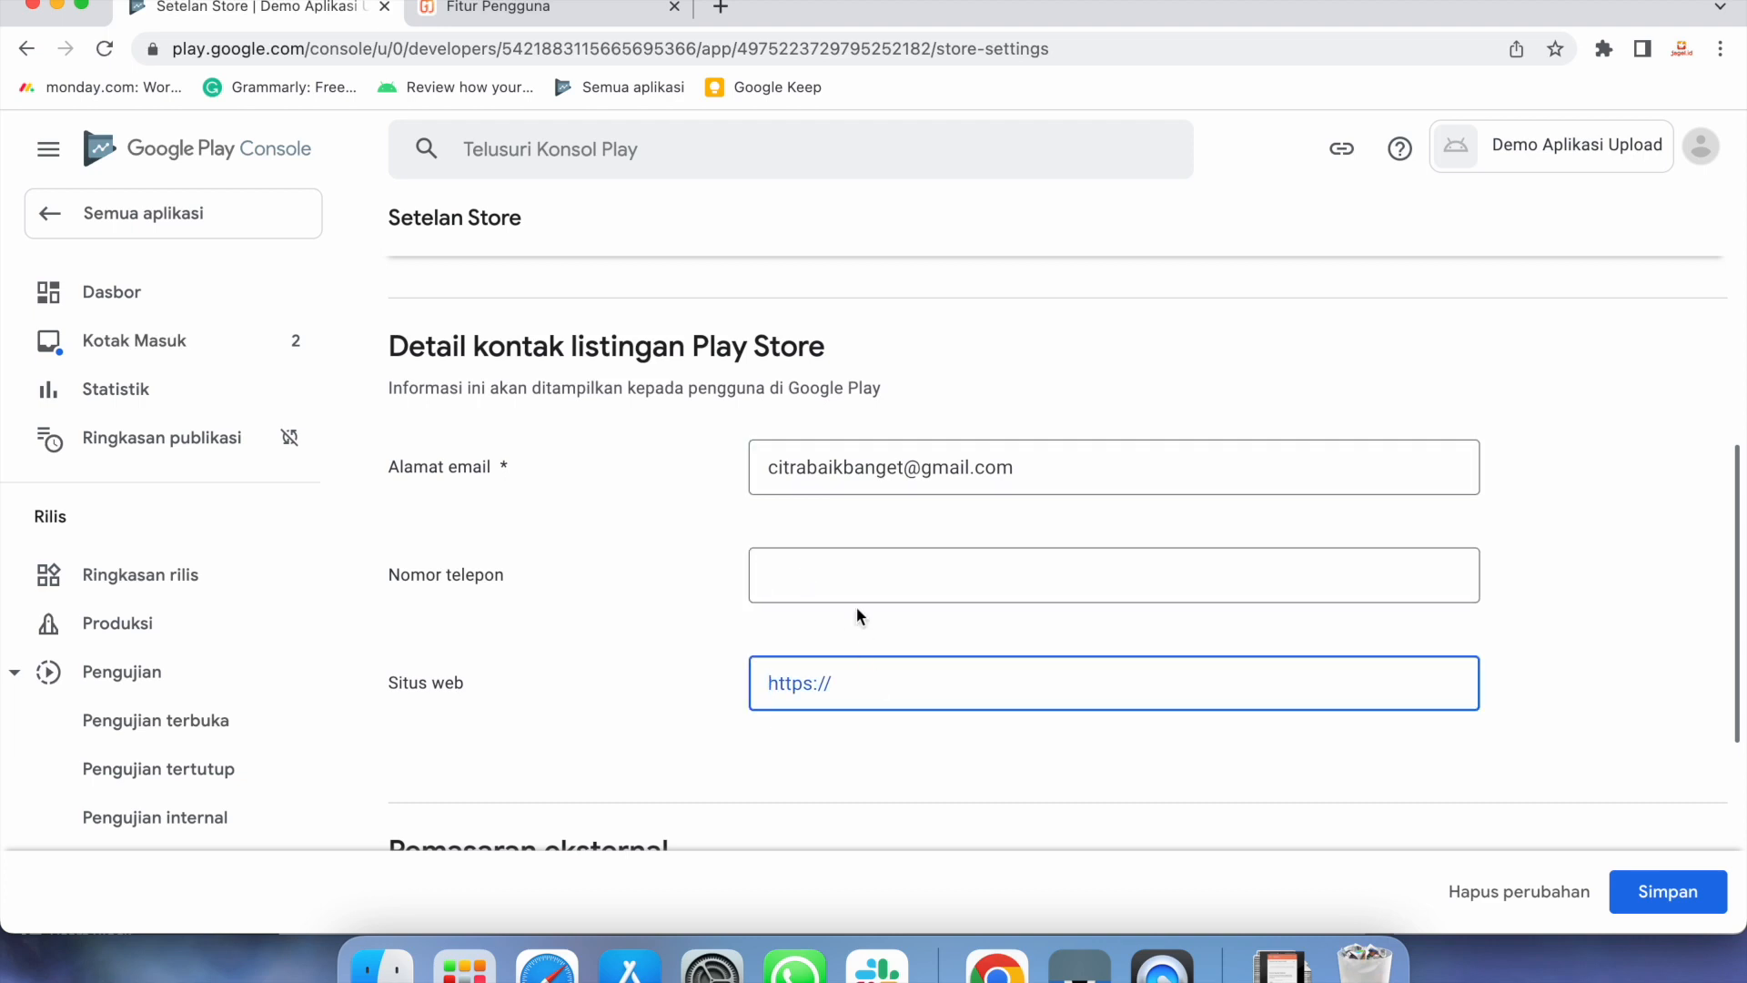
pyautogui.click(848, 585)
pyautogui.click(849, 693)
# Keep advertising outside Google Play enabled and save the store settings
pyautogui.scroll(-4, 698, 628)
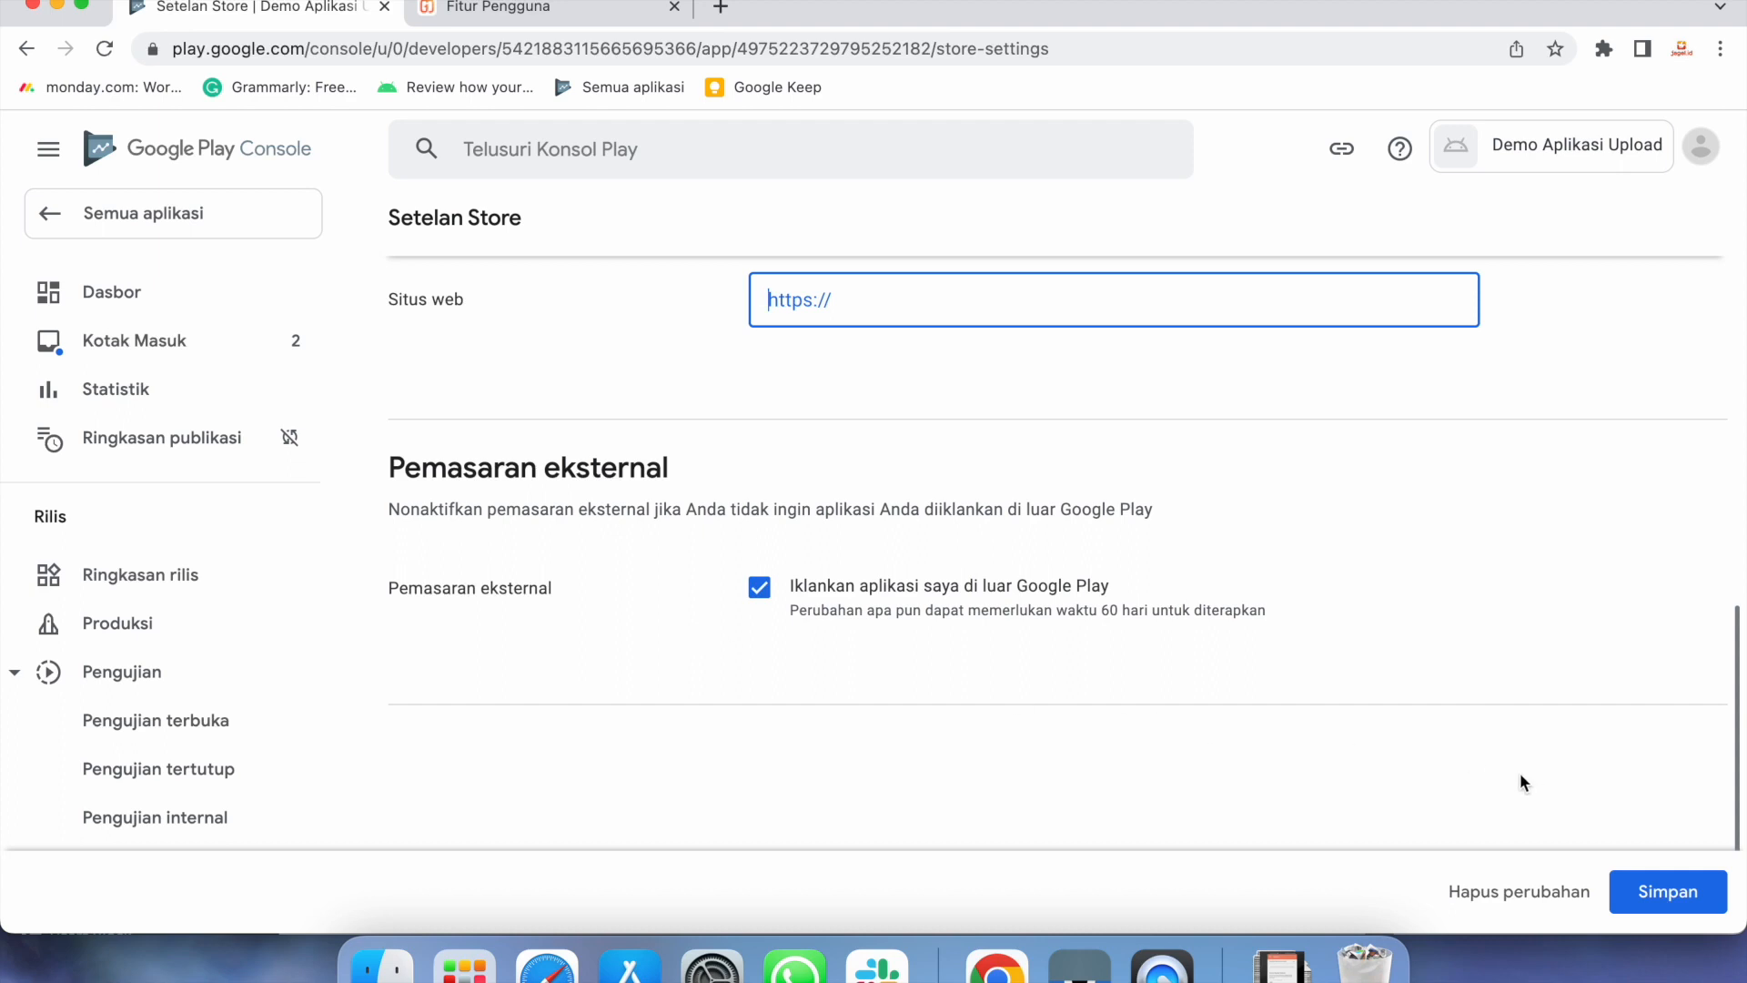
pyautogui.click(761, 588)
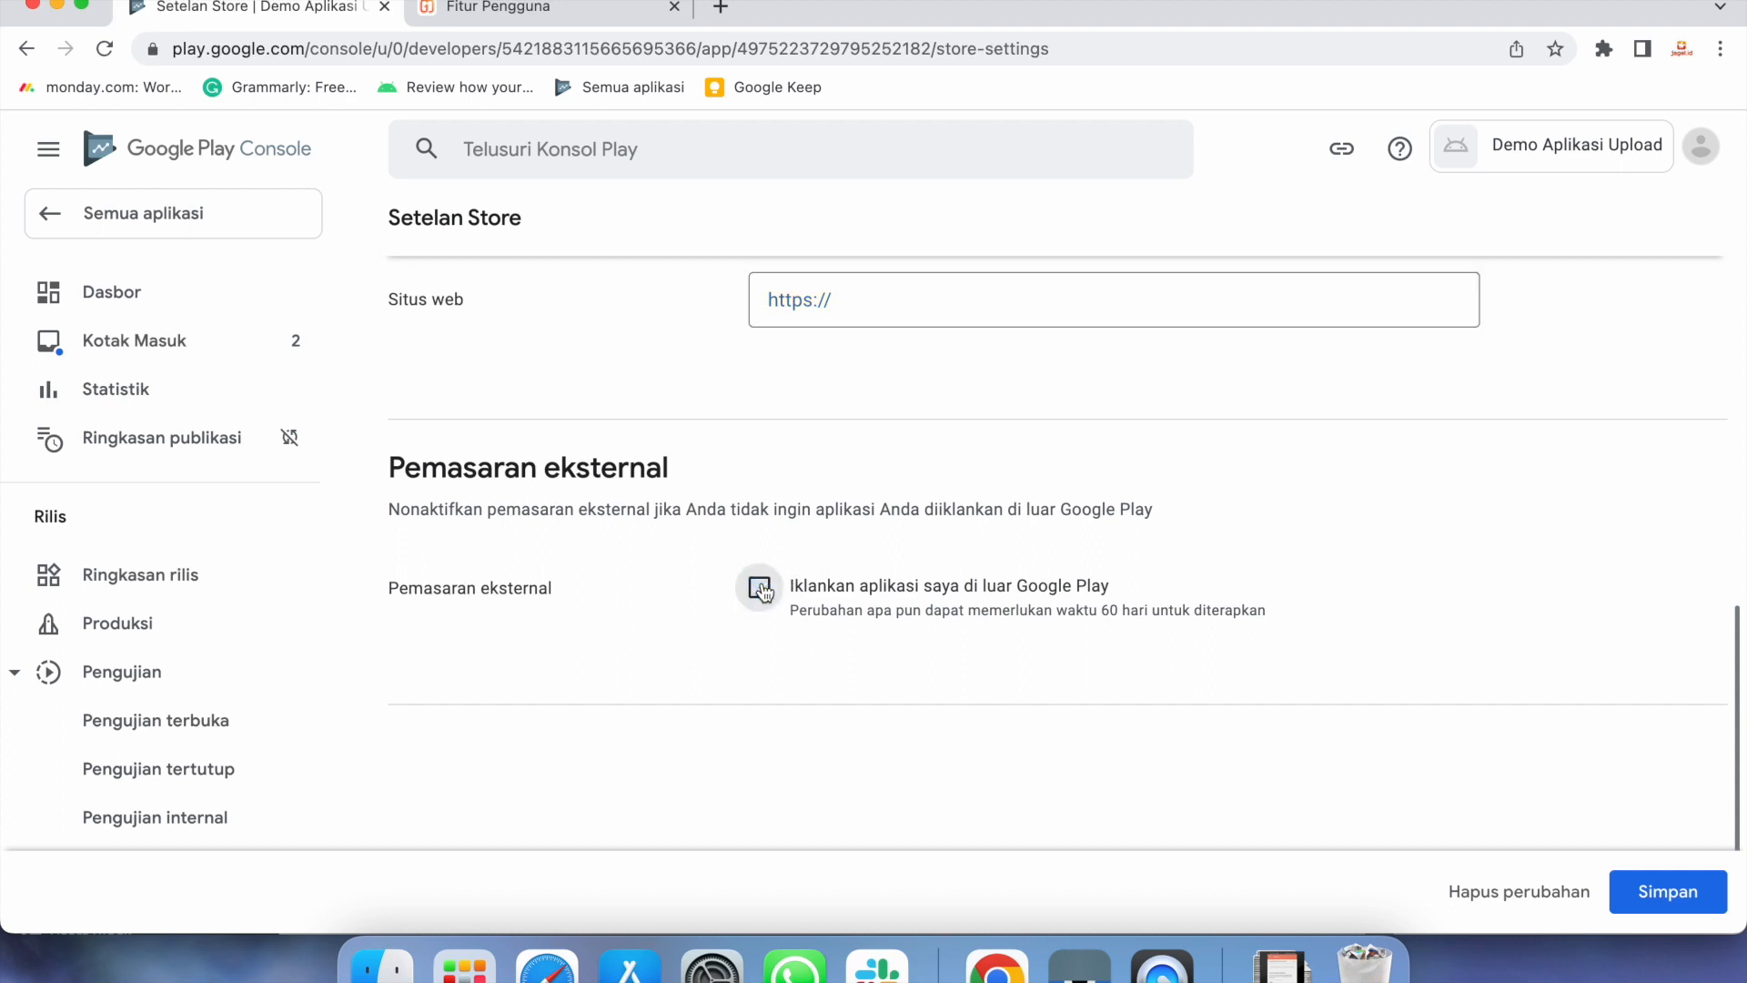
pyautogui.click(763, 591)
pyautogui.click(1635, 889)
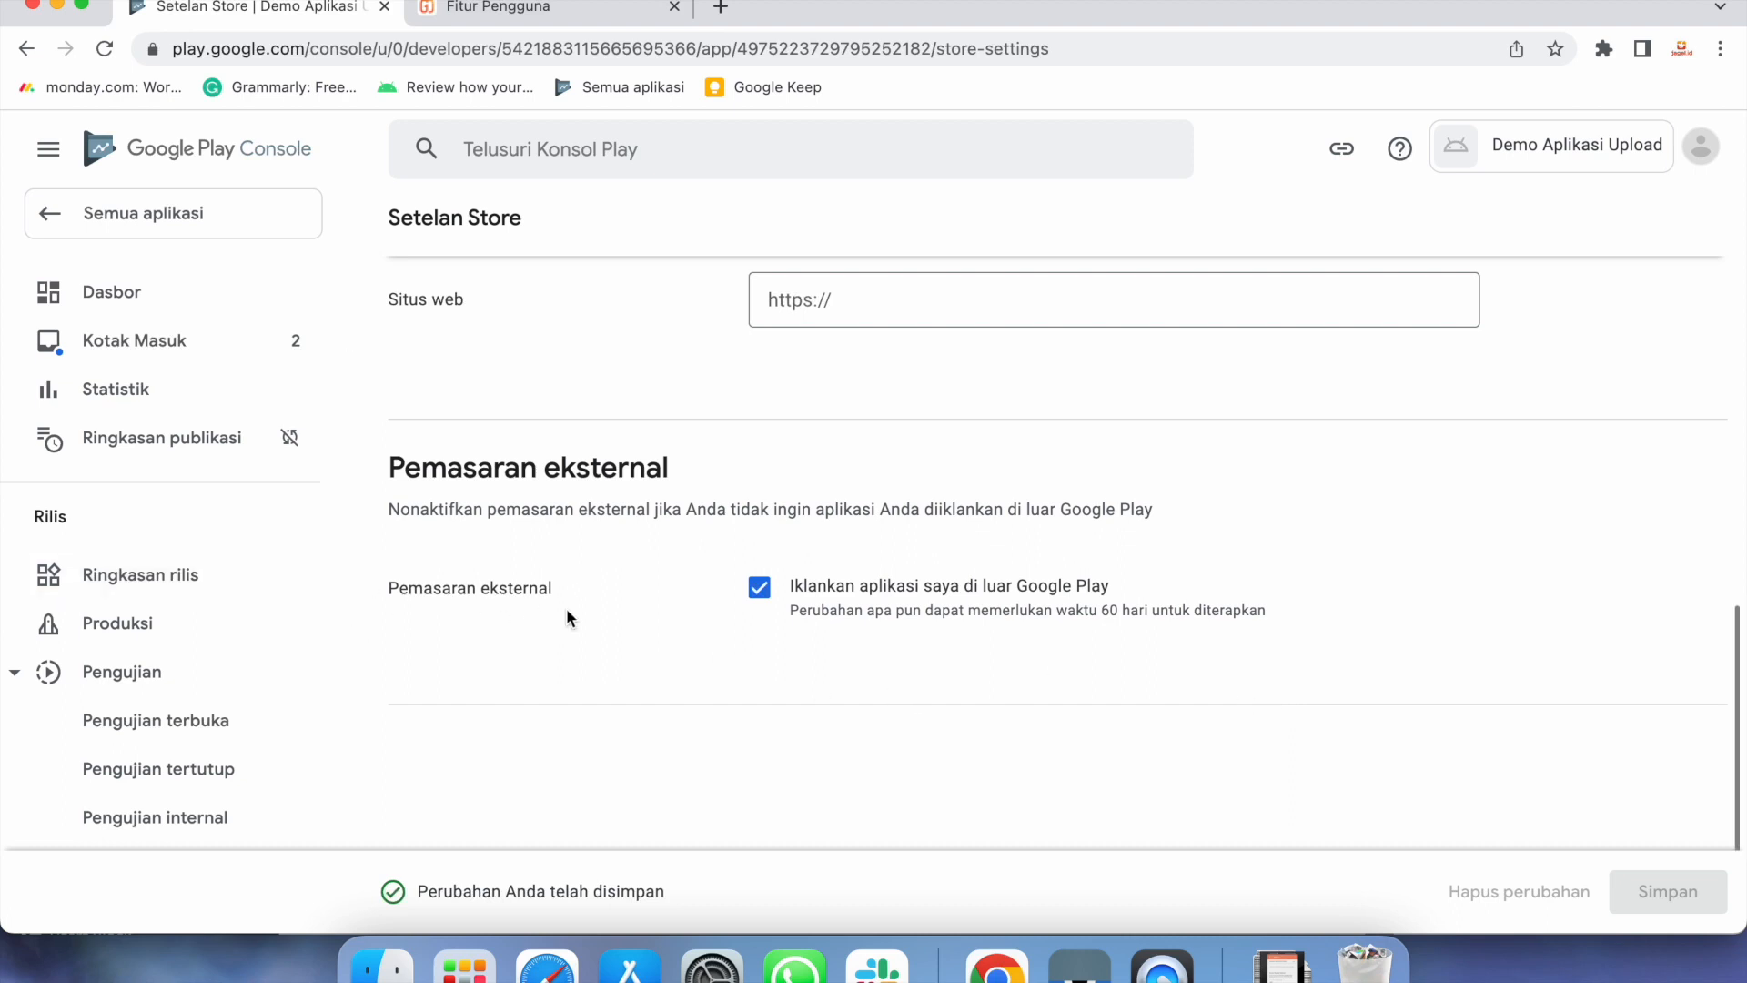
# Go back to Dasbor and scroll down to the Menyiapkan aplikasi checklist
pyautogui.click(123, 309)
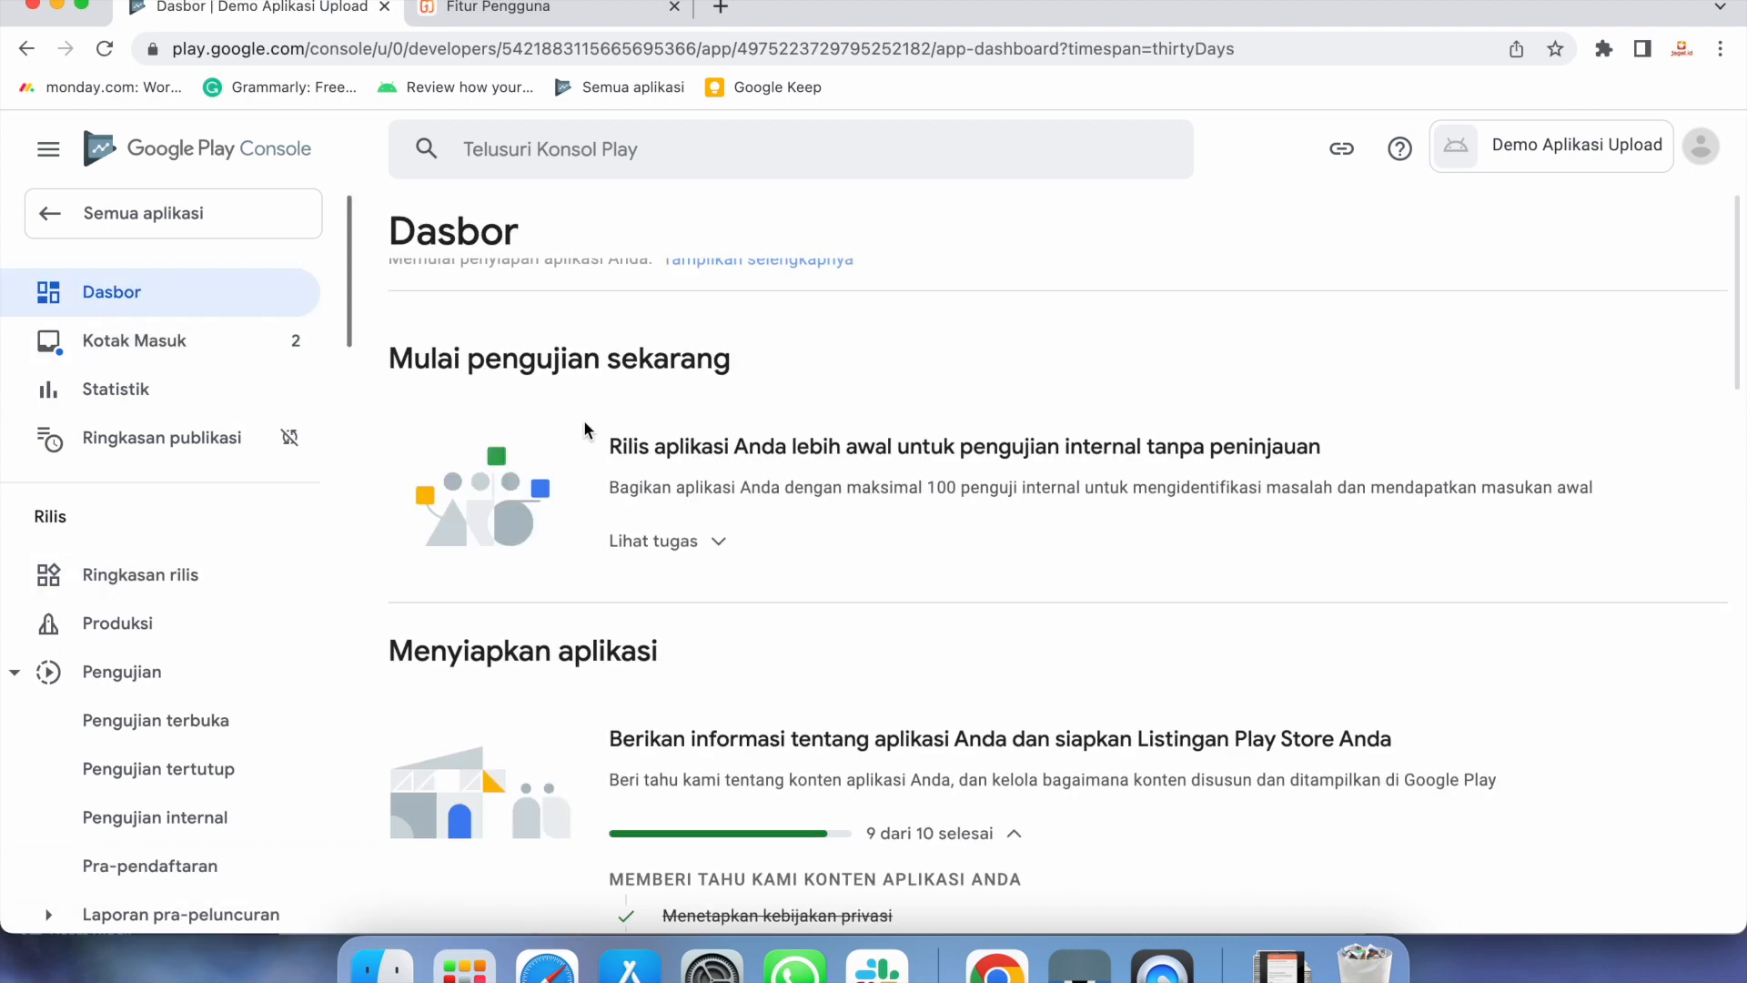
pyautogui.scroll(-7, 860, 601)
pyautogui.scroll(-3, 860, 600)
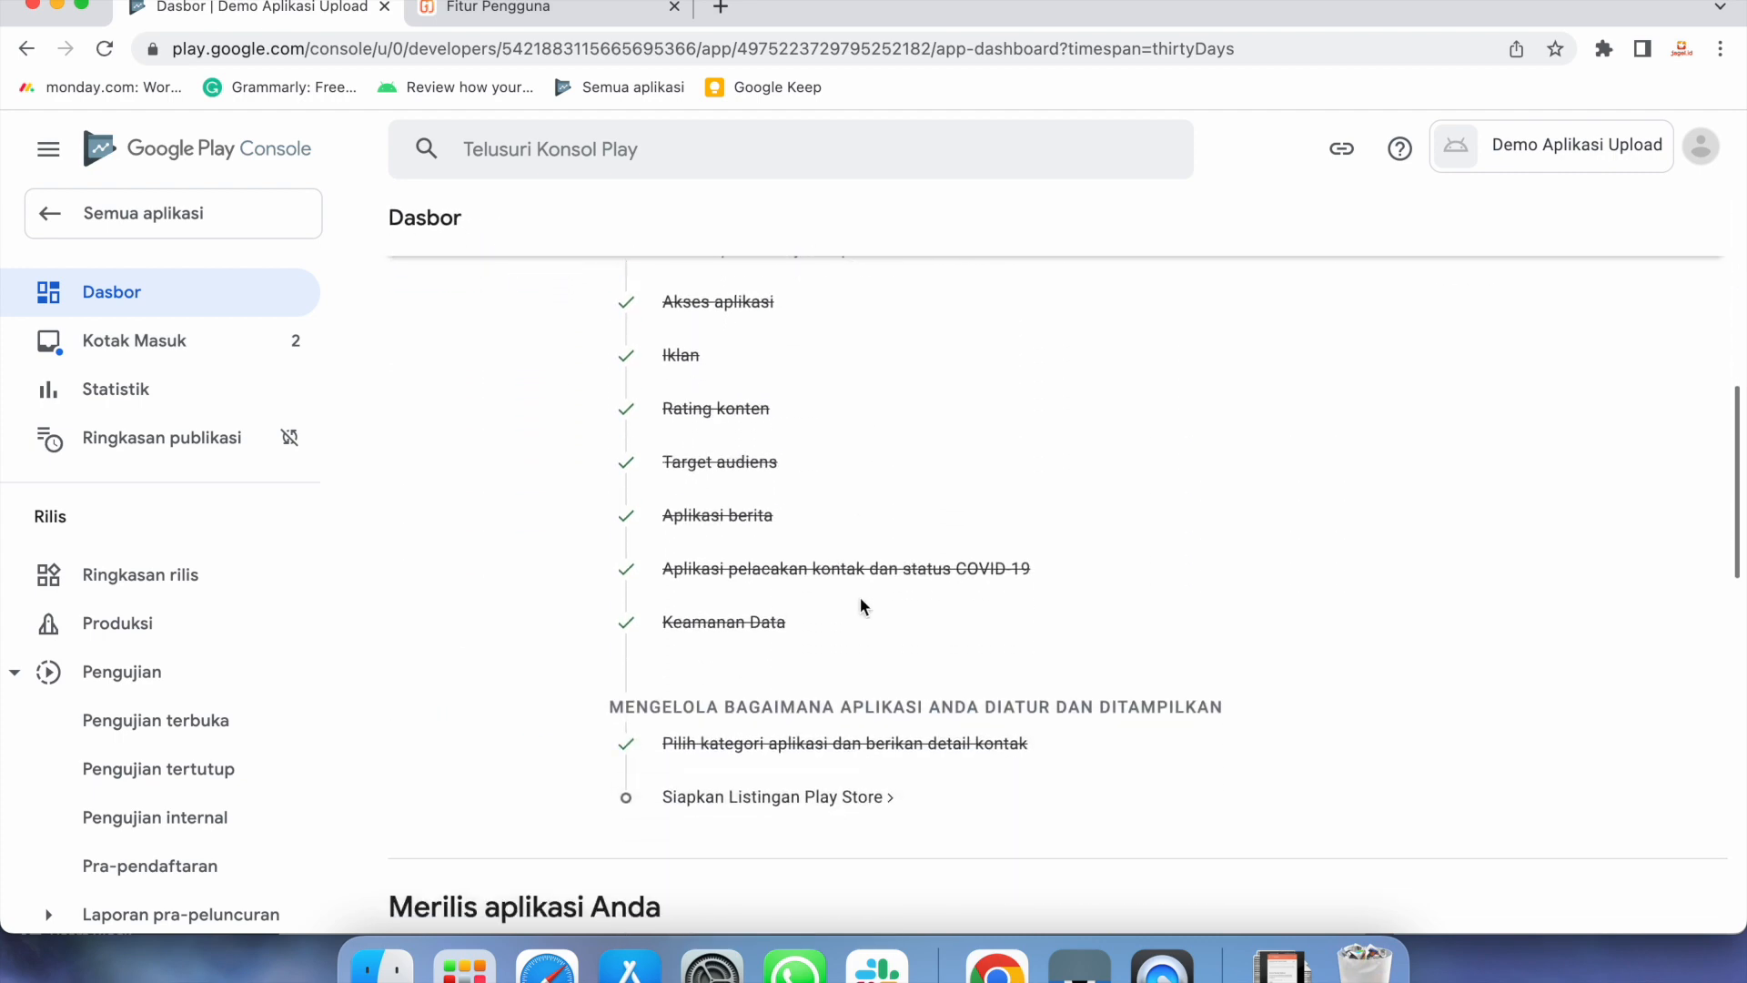
# Open Siapkan Listingan Play Store and look through its description and graphics fields
pyautogui.click(832, 799)
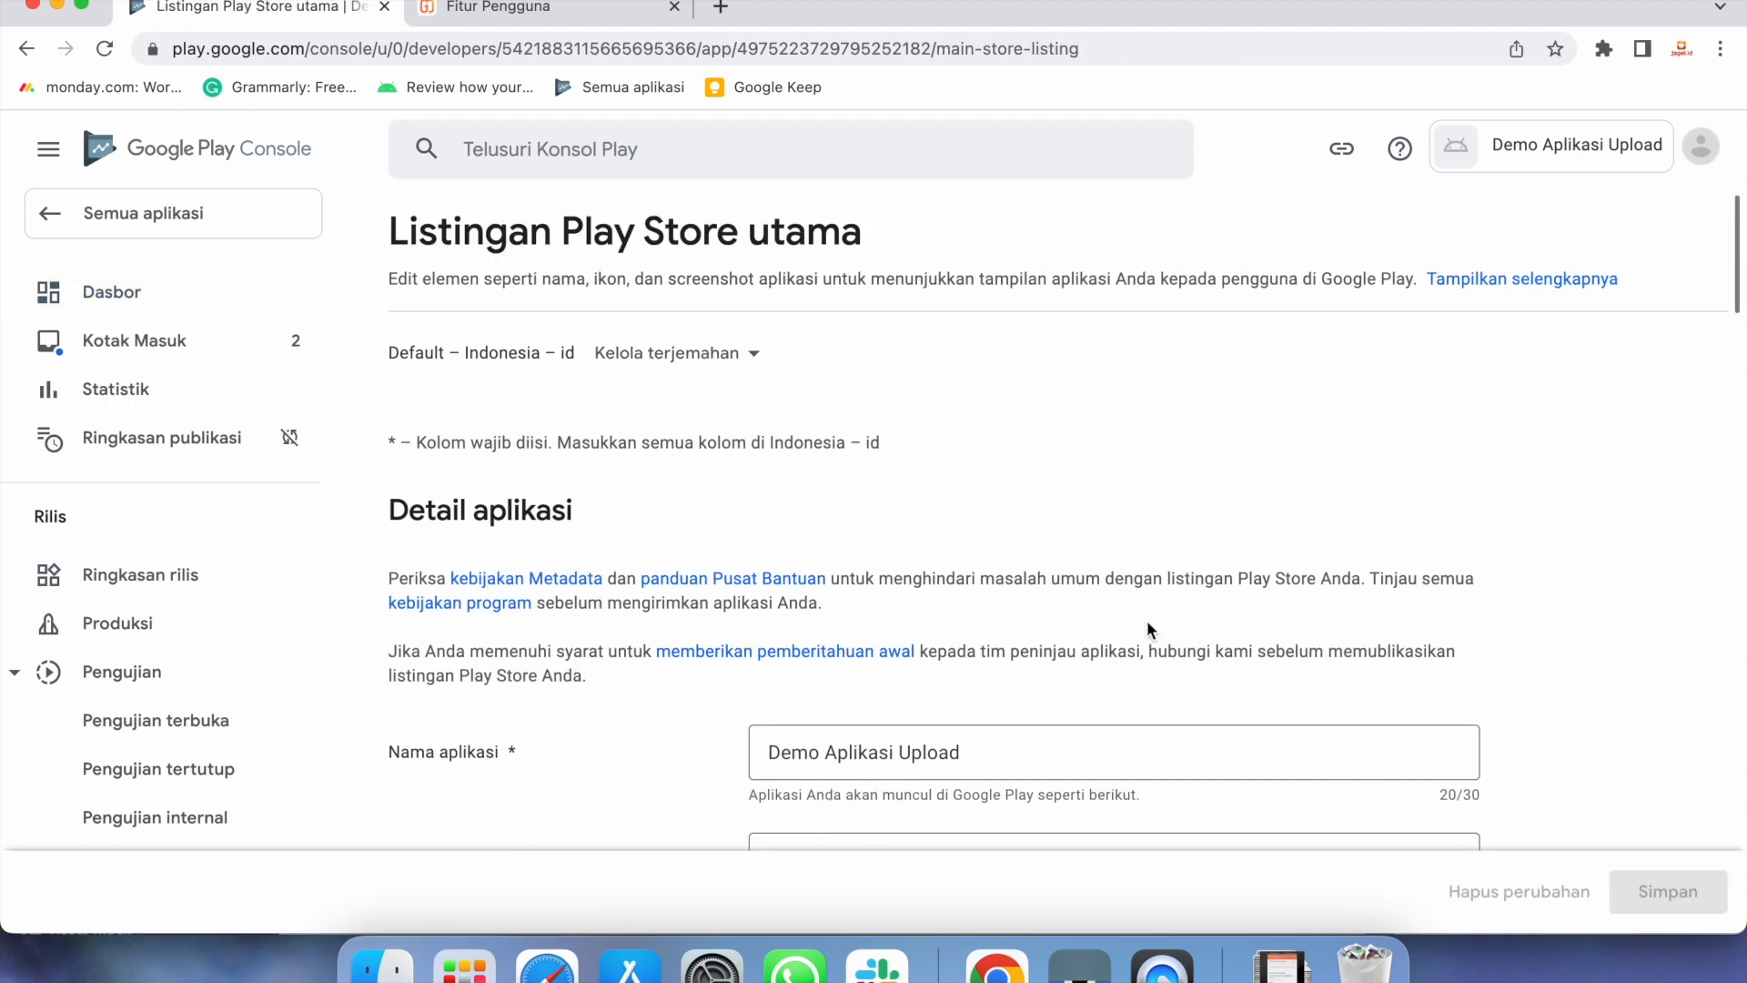
pyautogui.scroll(-3, 1146, 620)
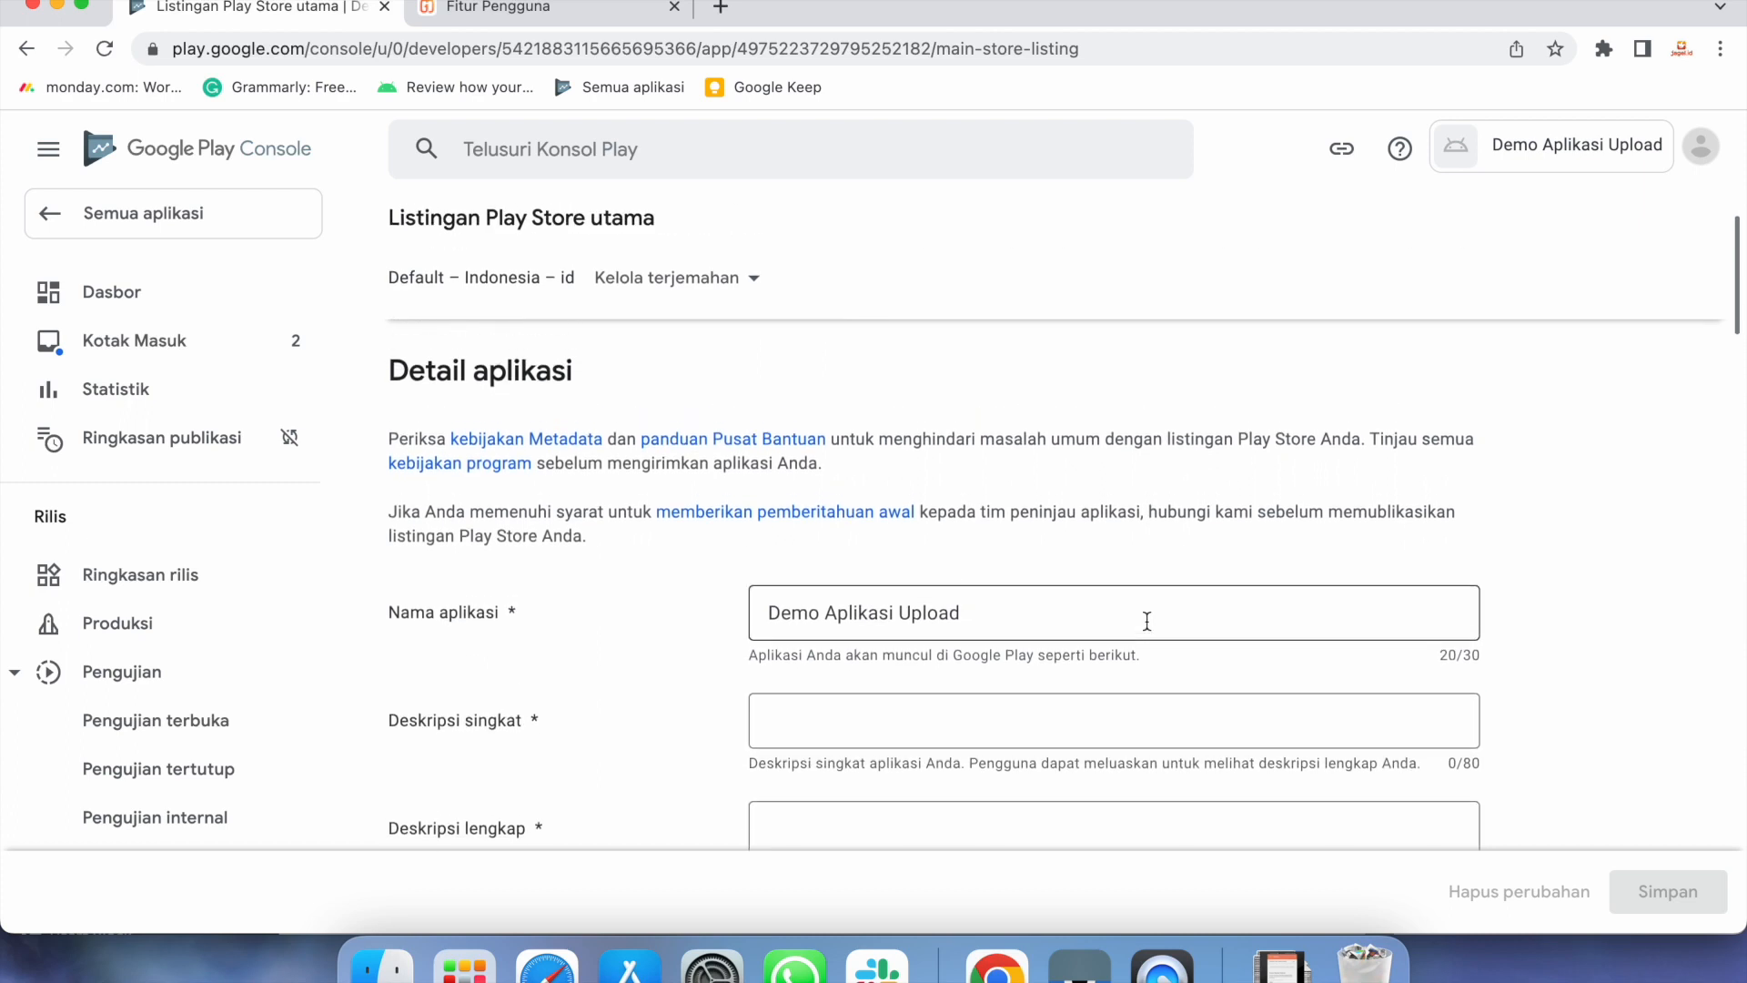
pyautogui.scroll(-2, 1146, 619)
pyautogui.scroll(-2, 1146, 619)
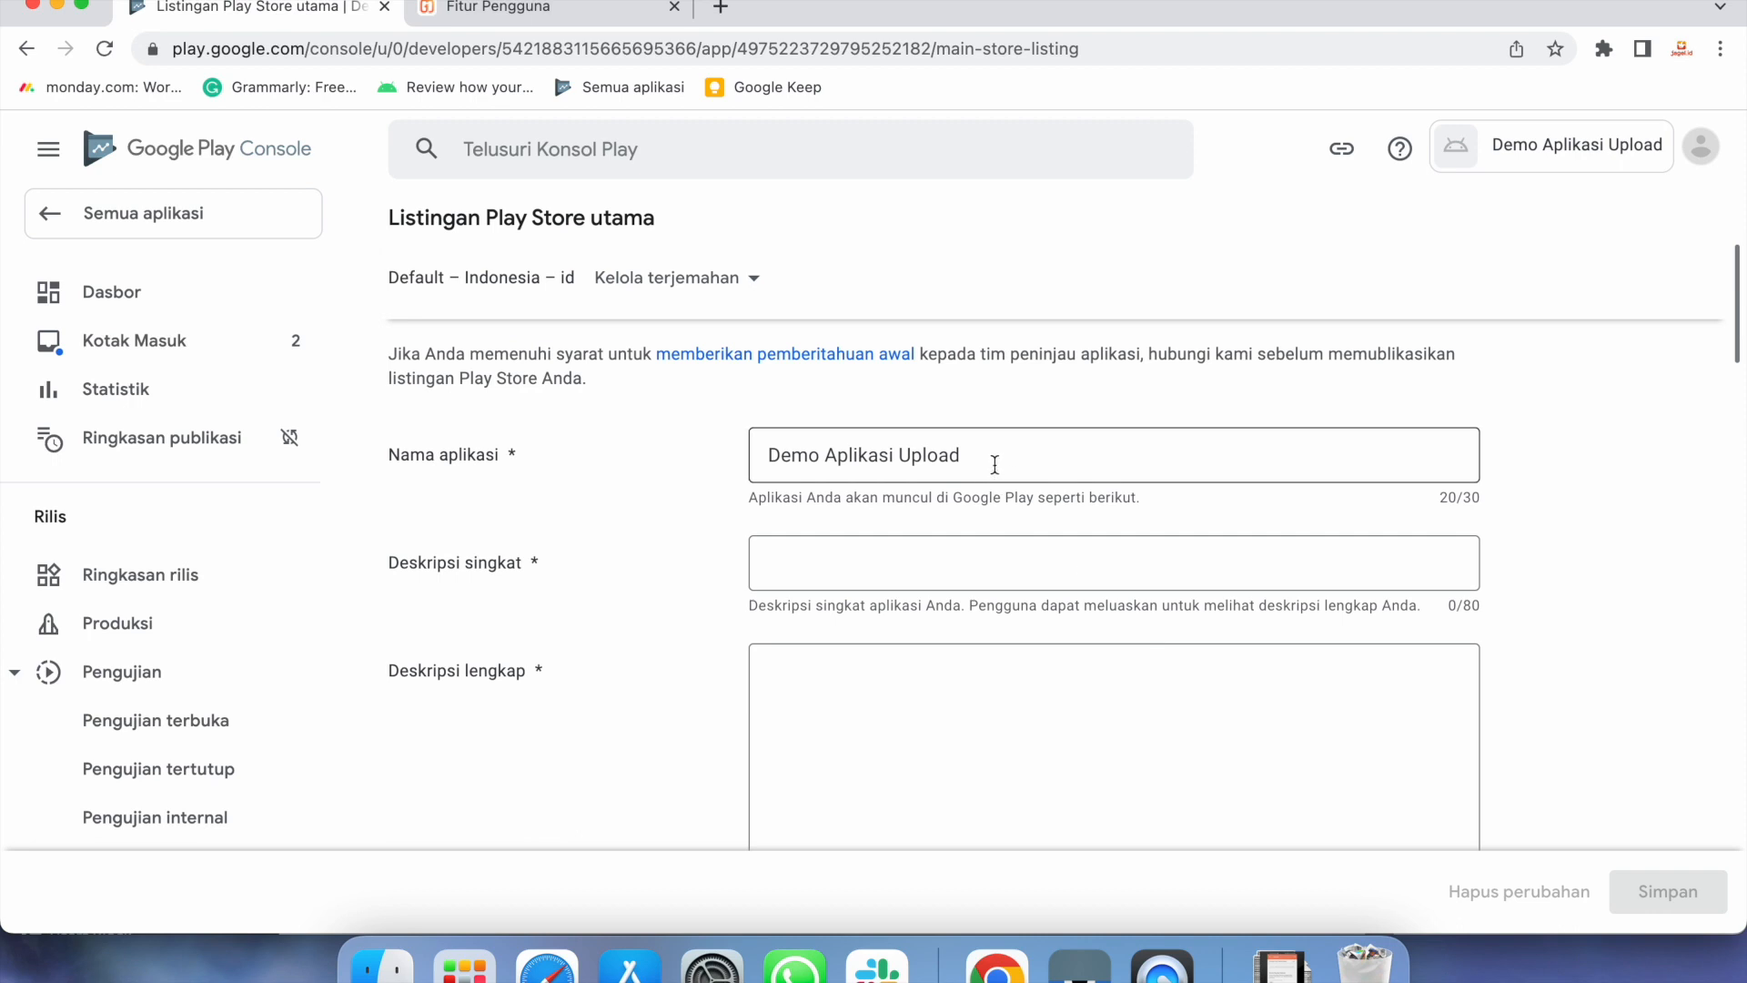
pyautogui.click(960, 549)
pyautogui.click(1048, 732)
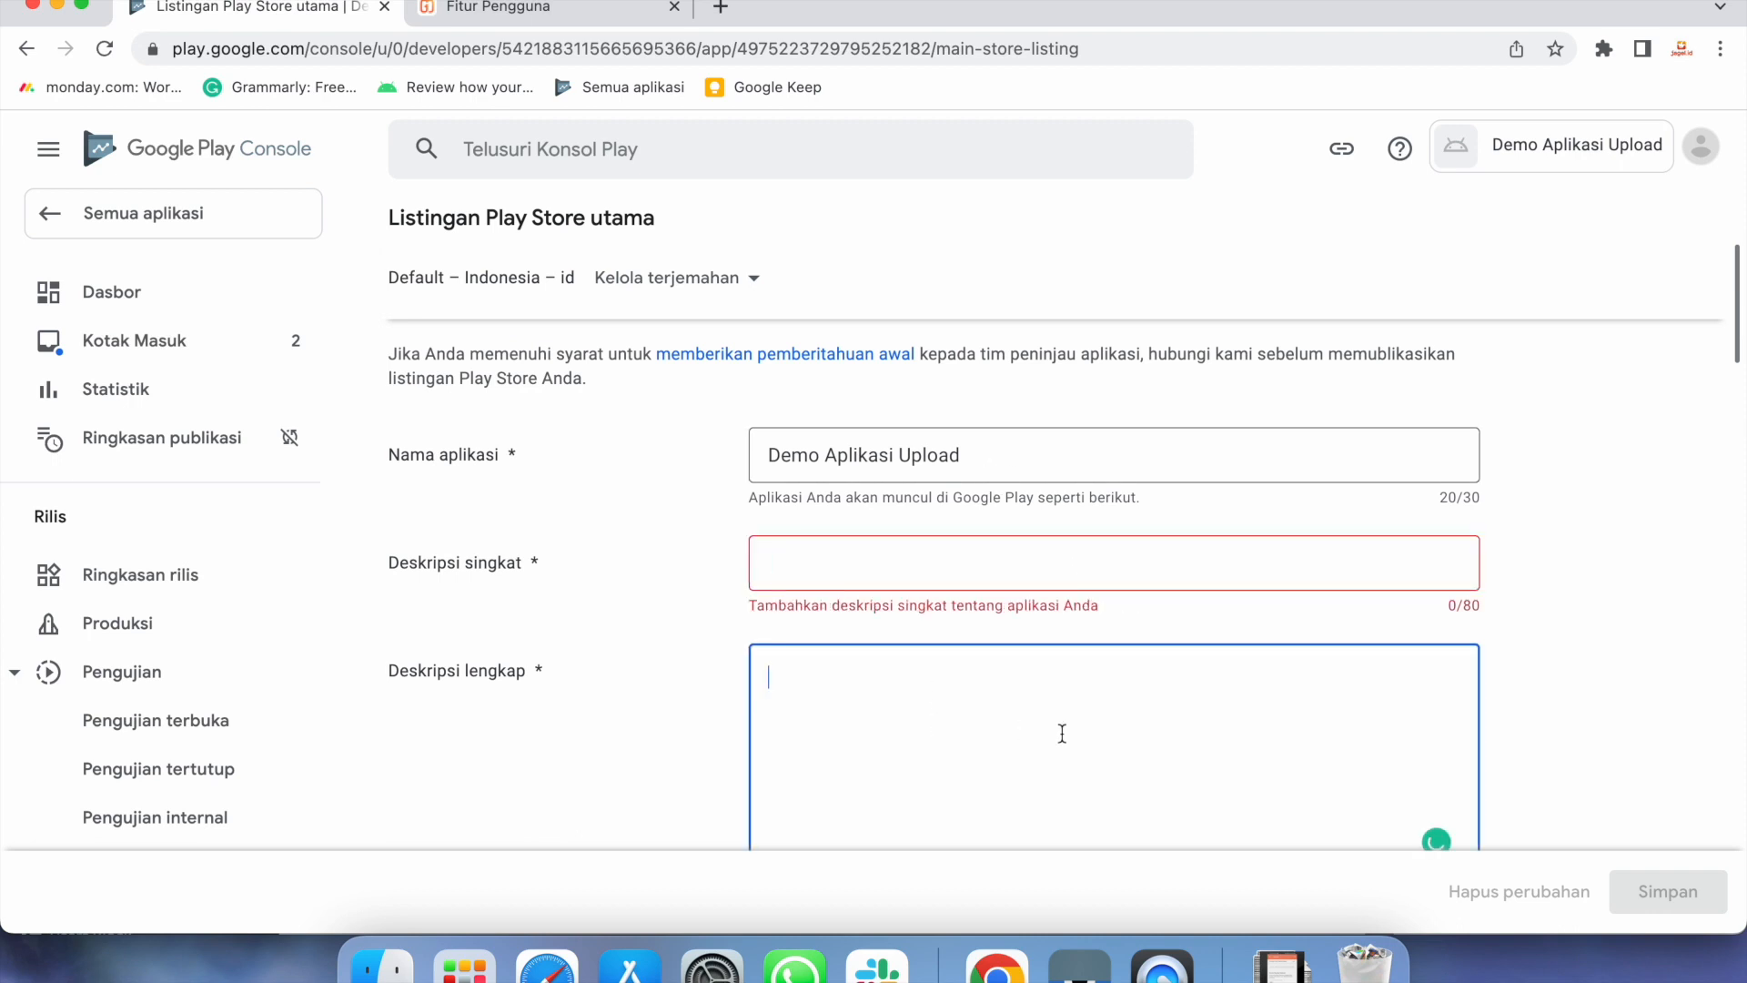
pyautogui.scroll(-10, 1055, 732)
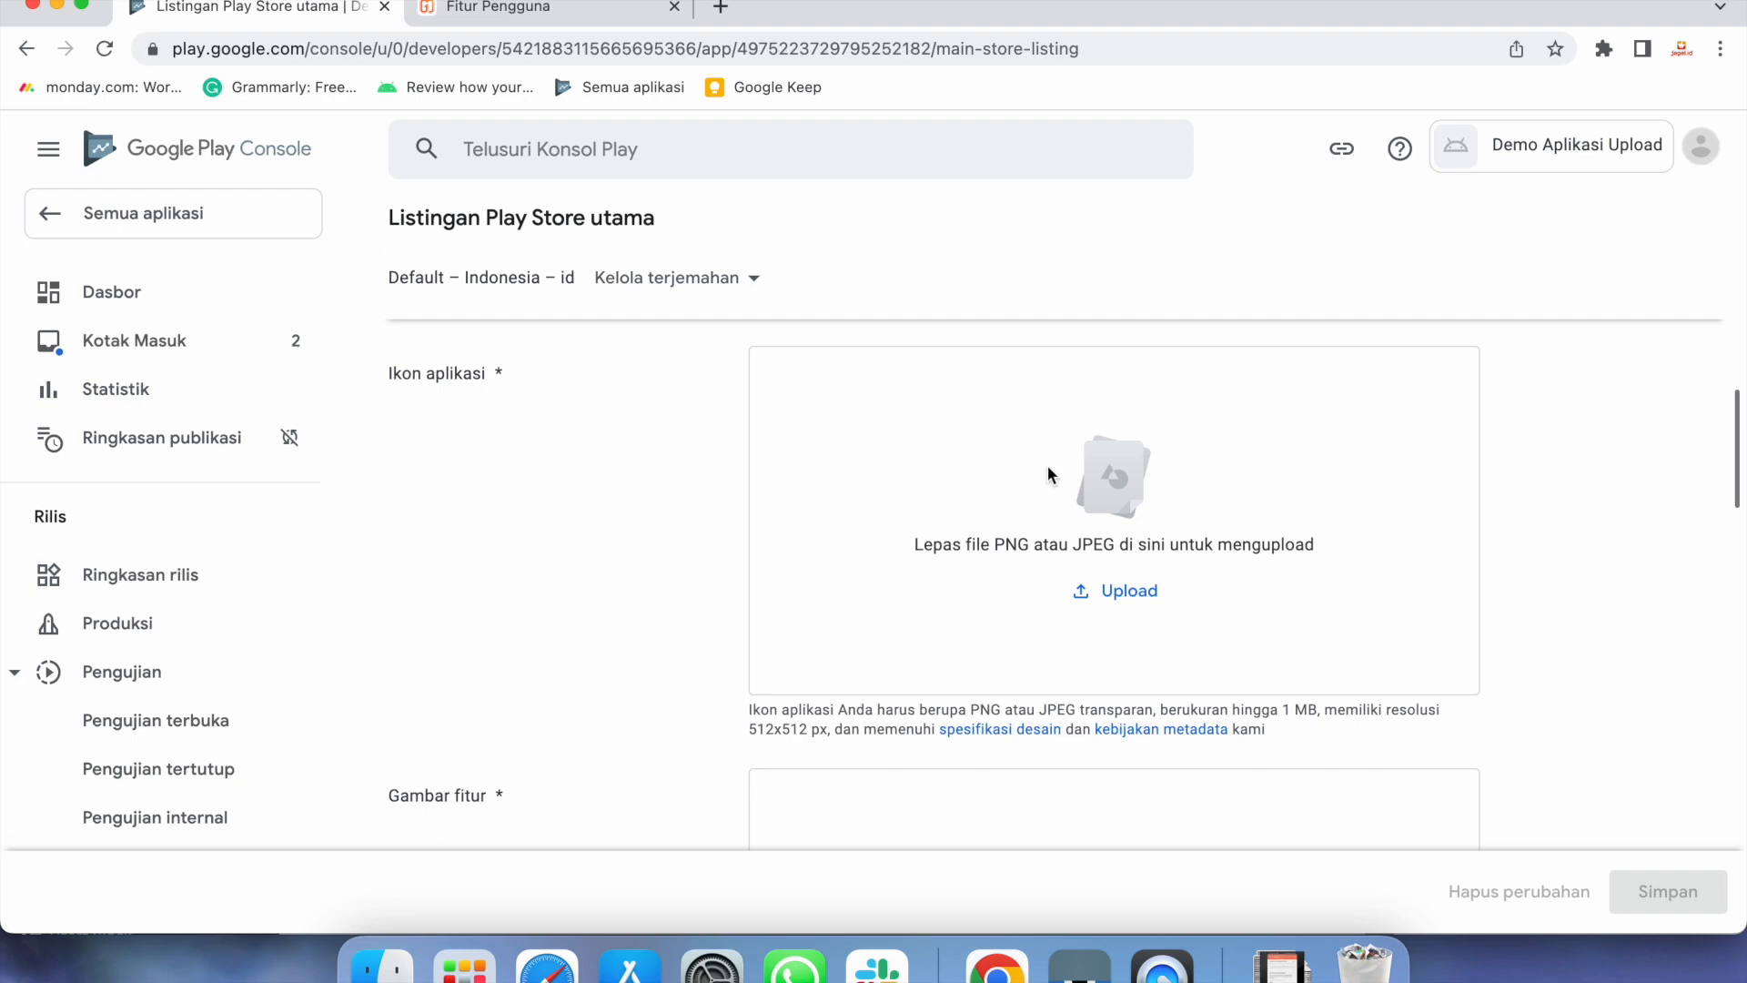
pyautogui.scroll(-4, 1046, 473)
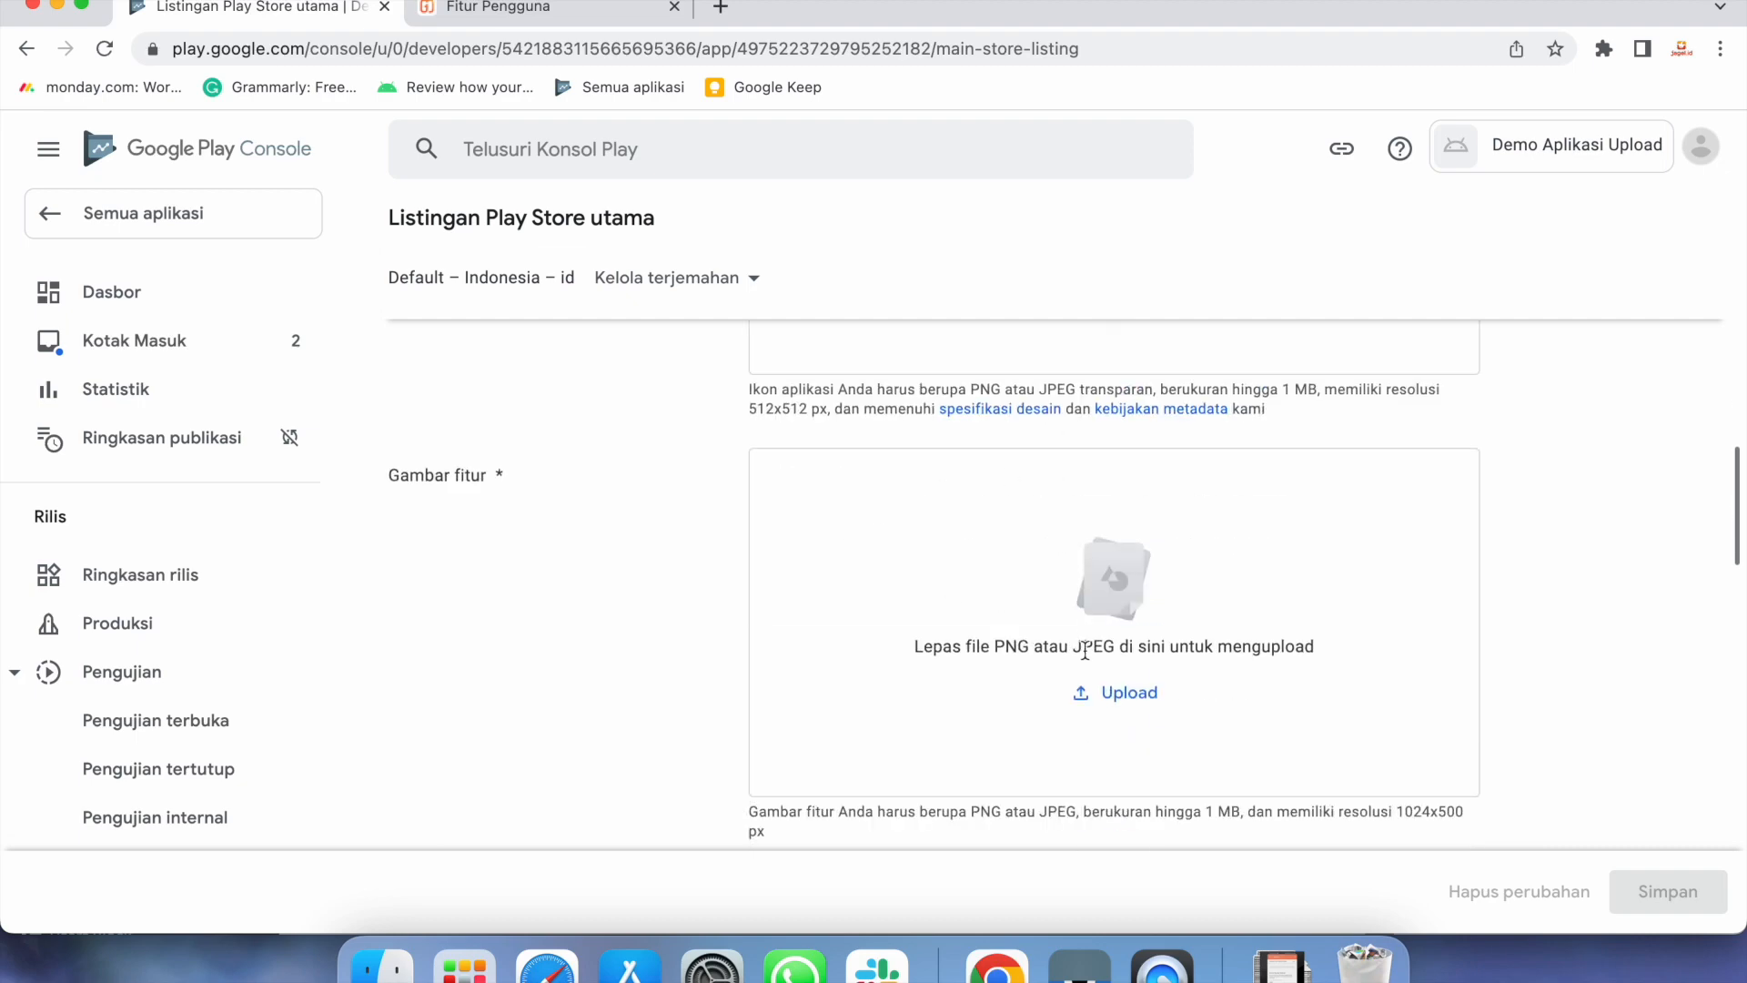
pyautogui.scroll(-15, 1225, 707)
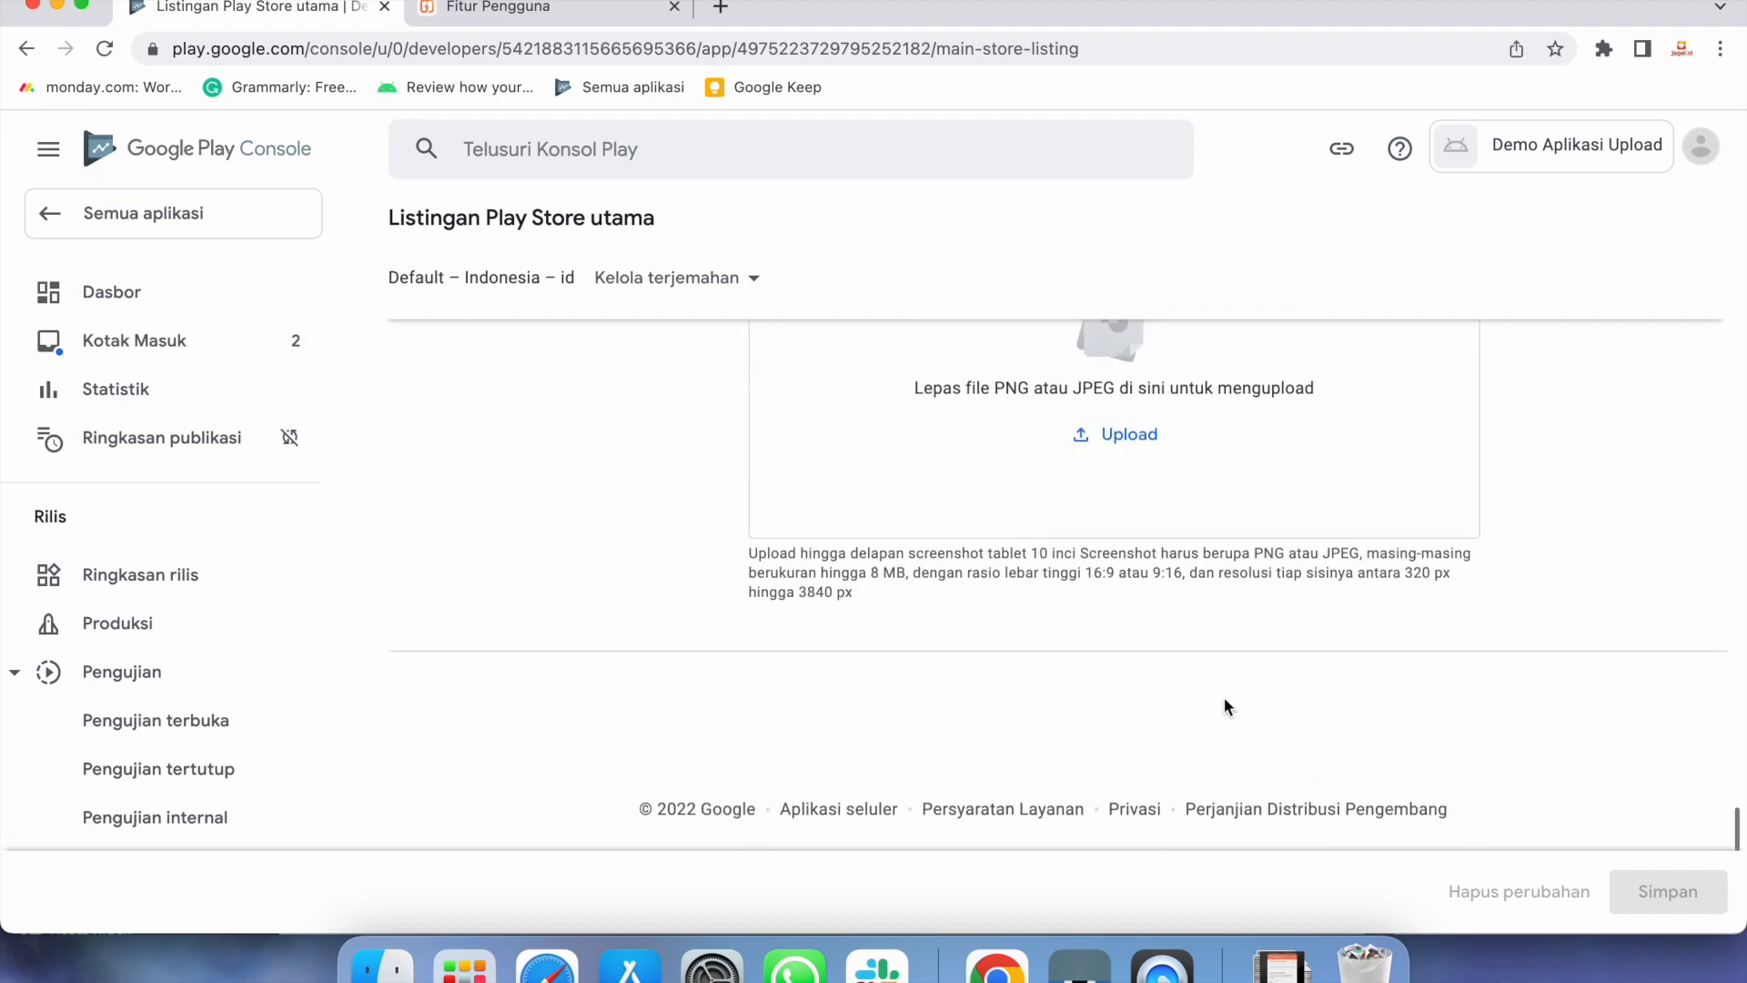
pyautogui.scroll(20, 1225, 706)
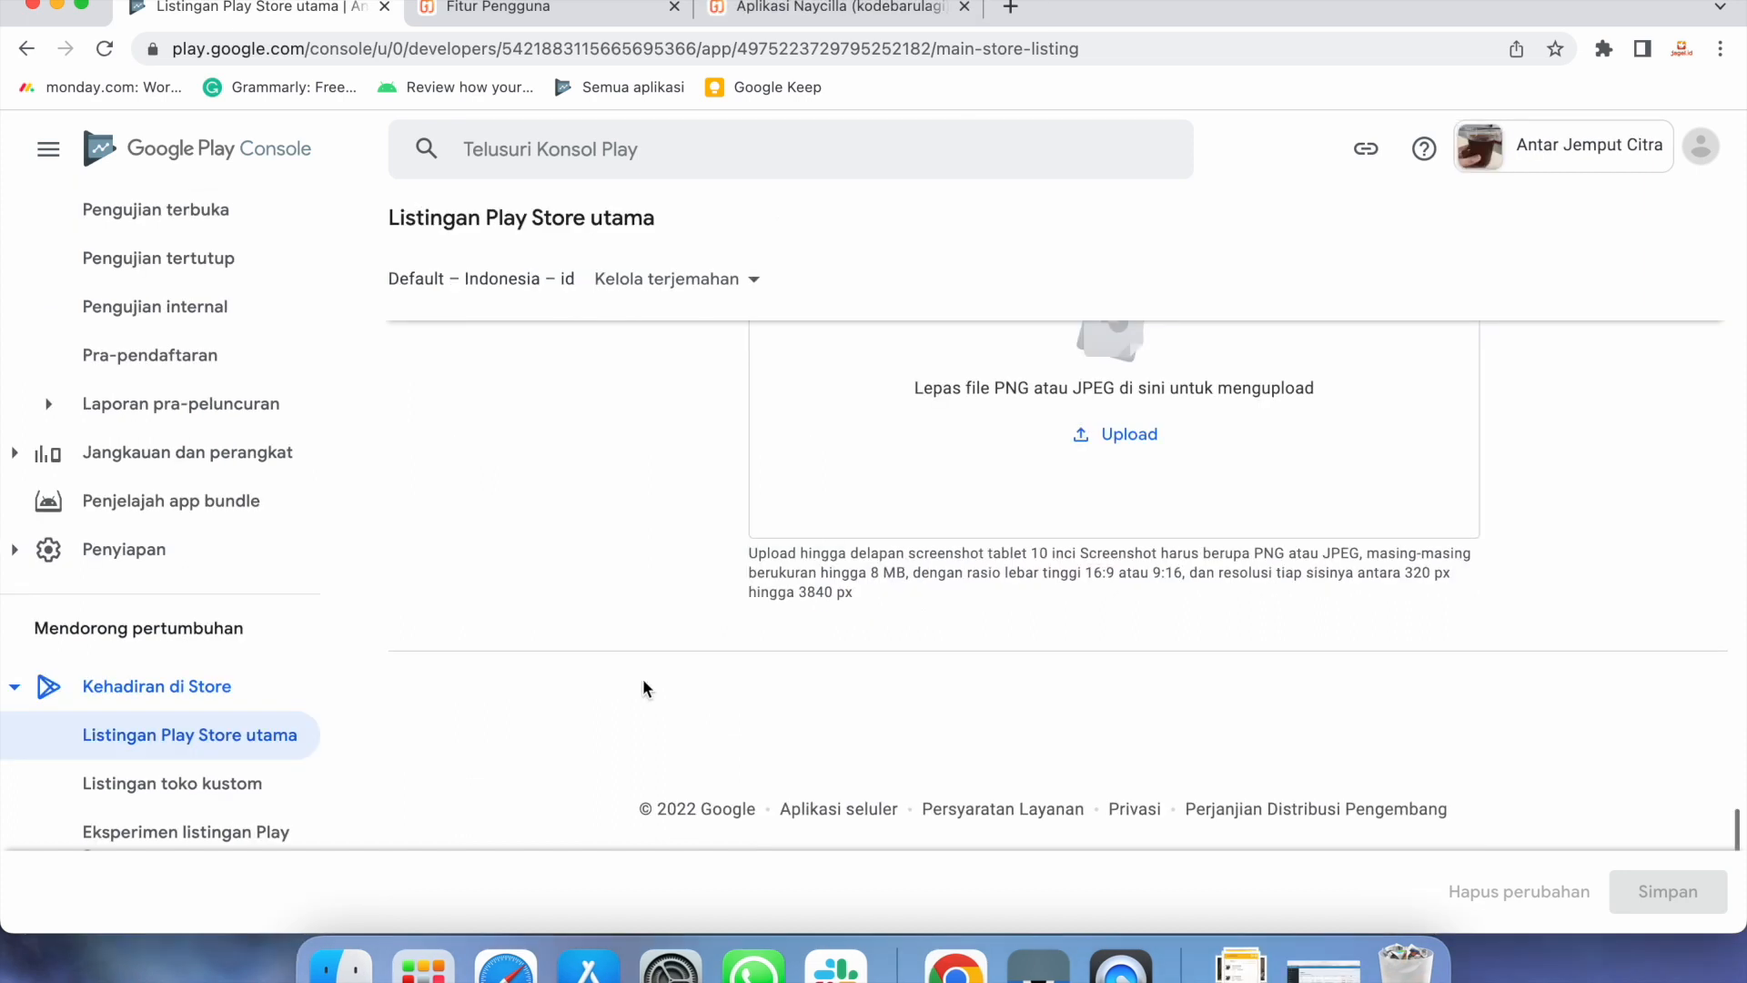
# Return to Dasbor, expand the Memublikasikan aplikasi tasks, and open the Produksi track
pyautogui.scroll(6, 188, 534)
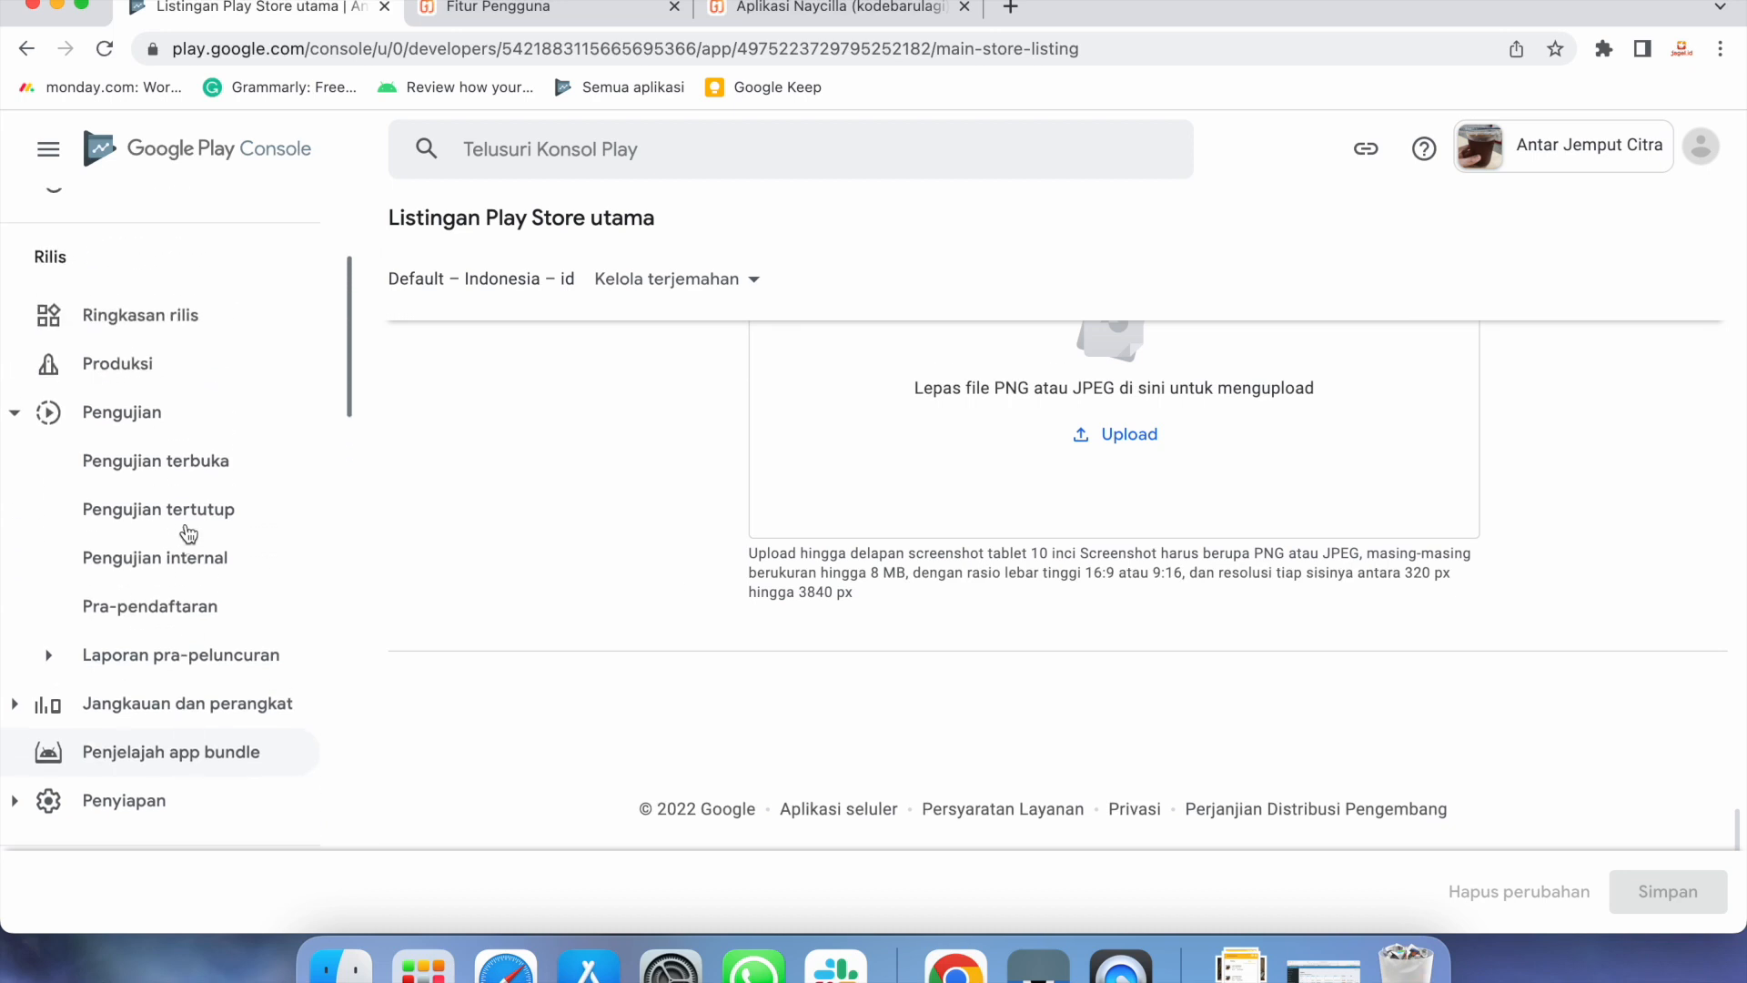
pyautogui.click(155, 299)
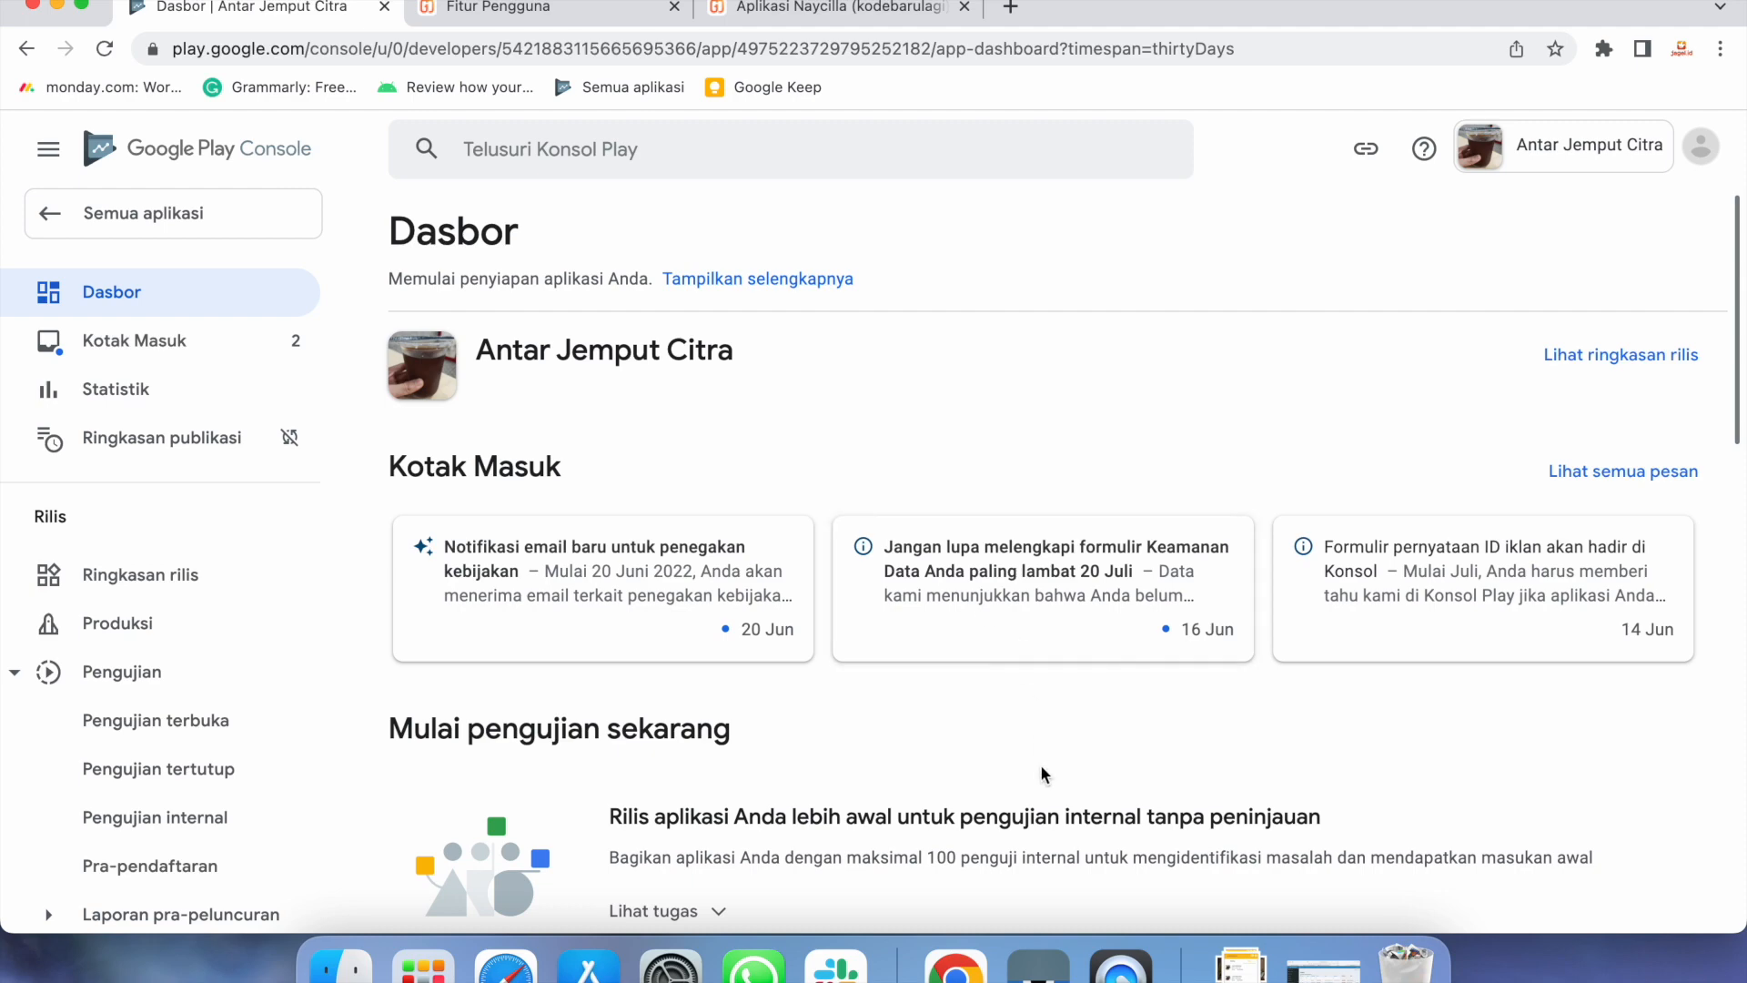
pyautogui.scroll(-4, 1040, 767)
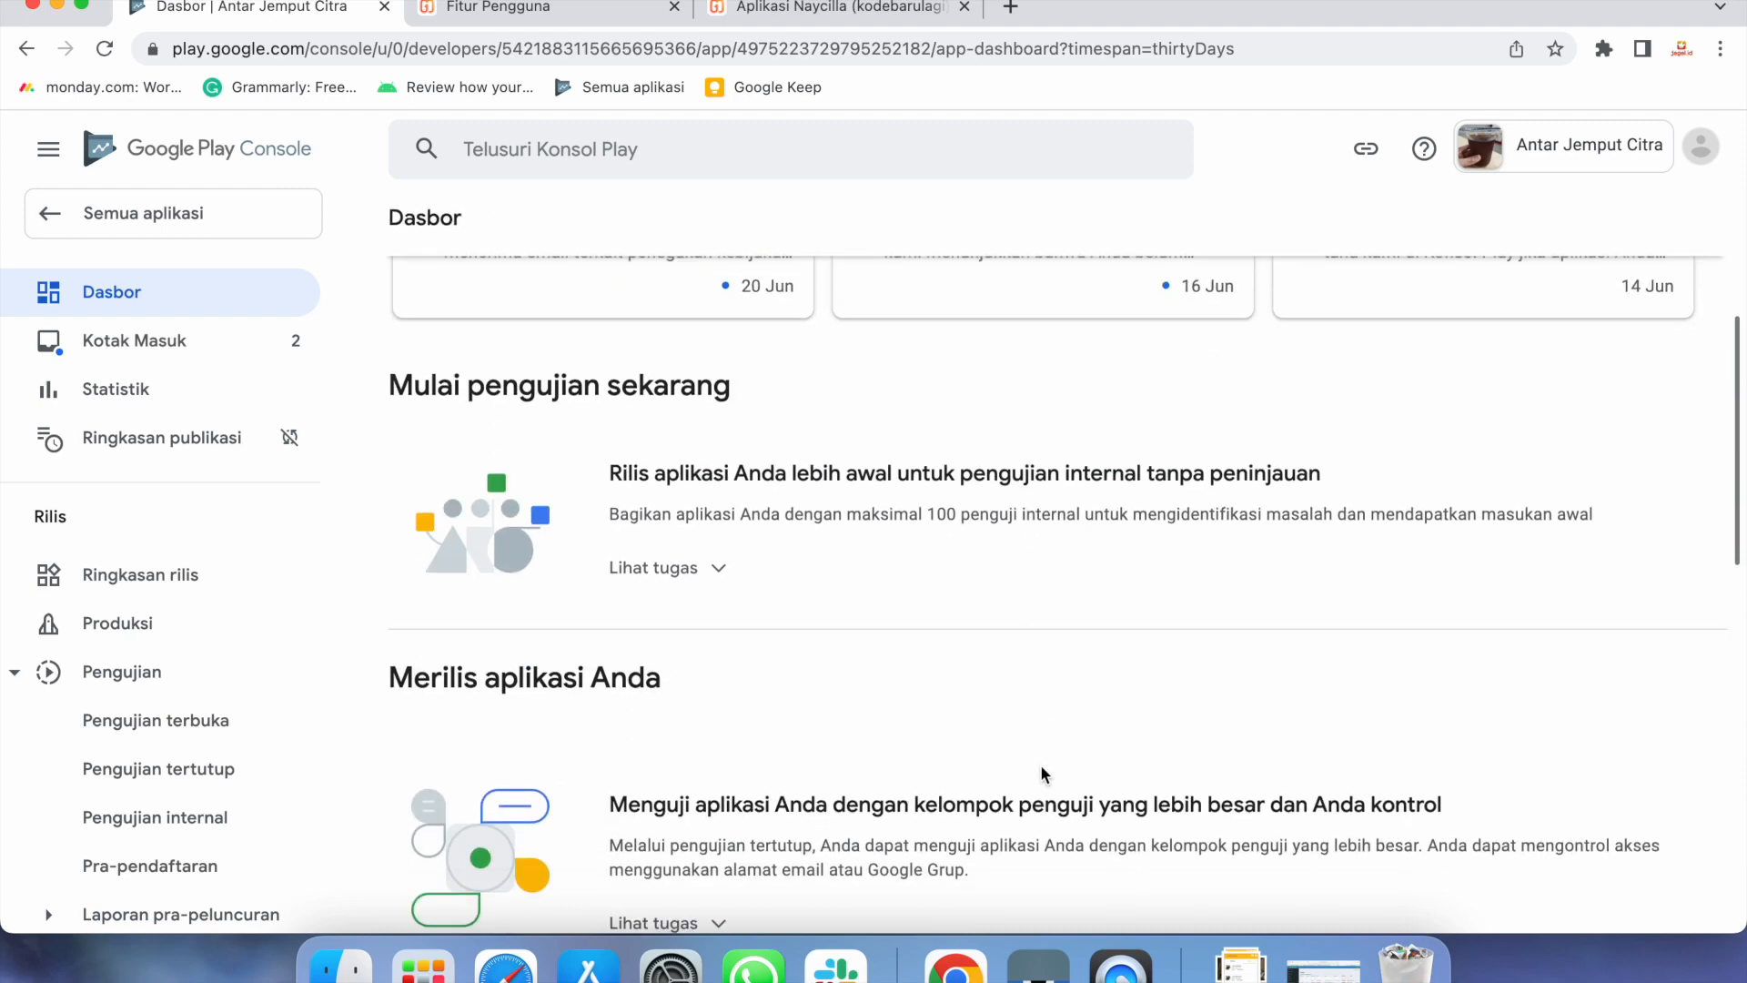
pyautogui.scroll(-2, 1042, 772)
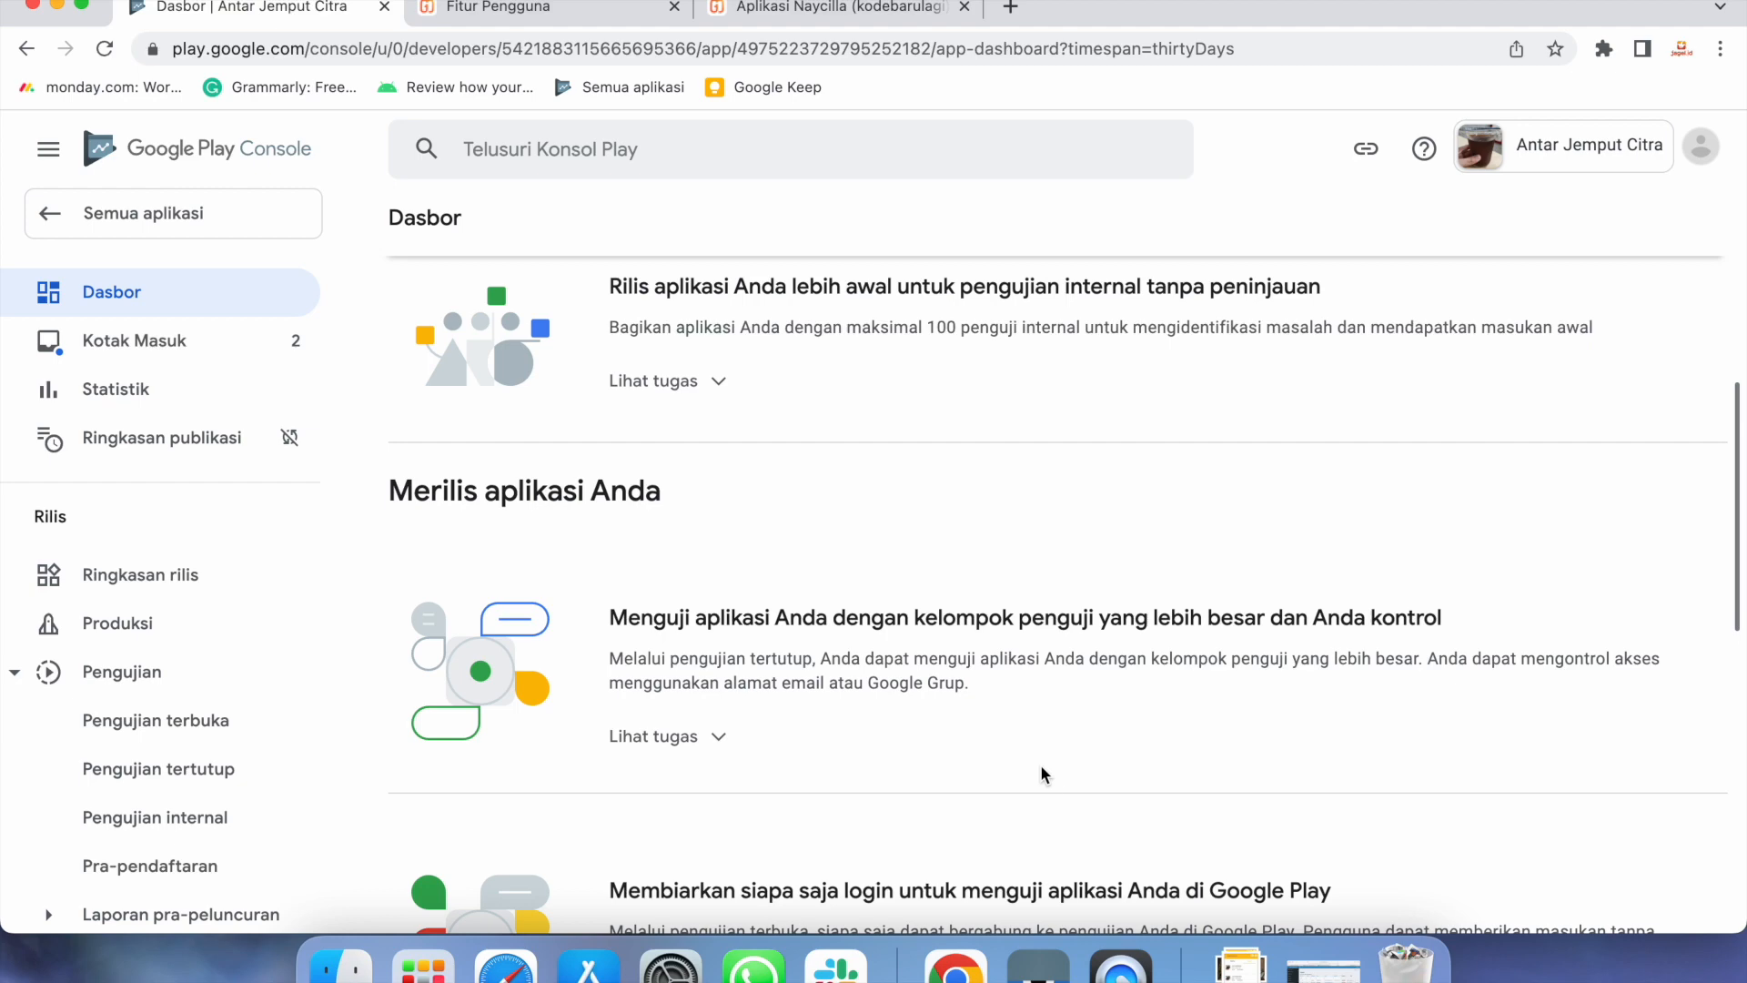
pyautogui.scroll(-5, 1042, 767)
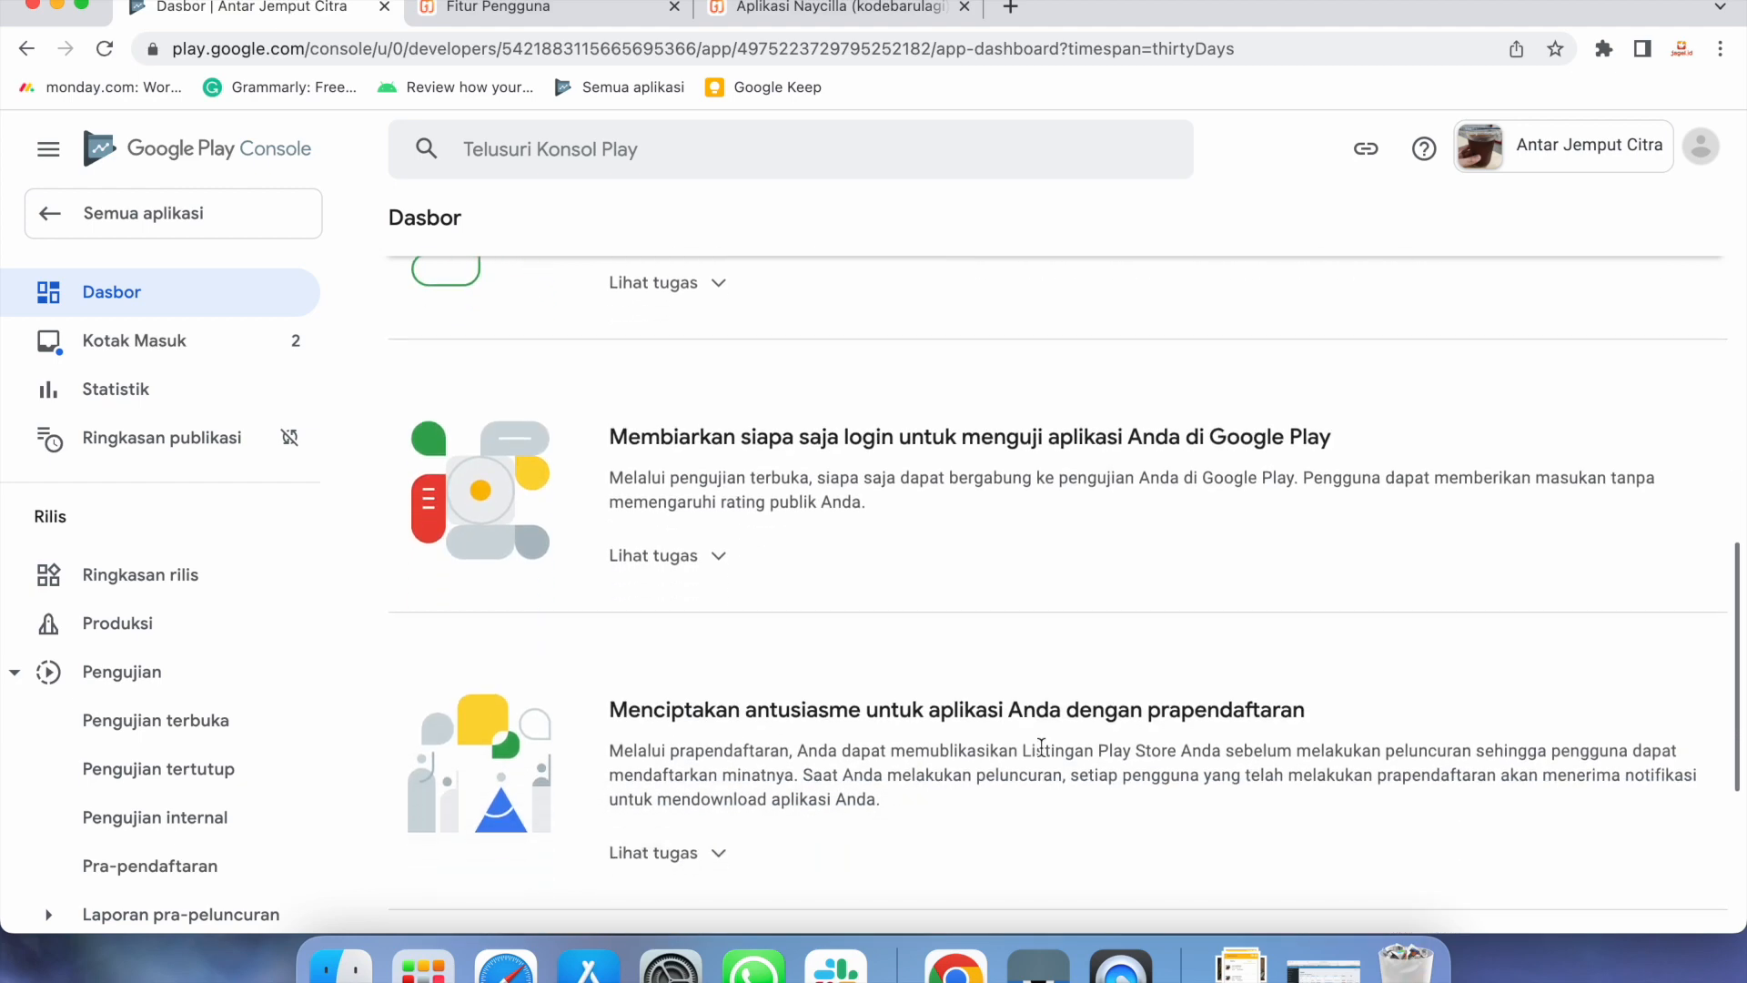
pyautogui.scroll(-4, 1042, 746)
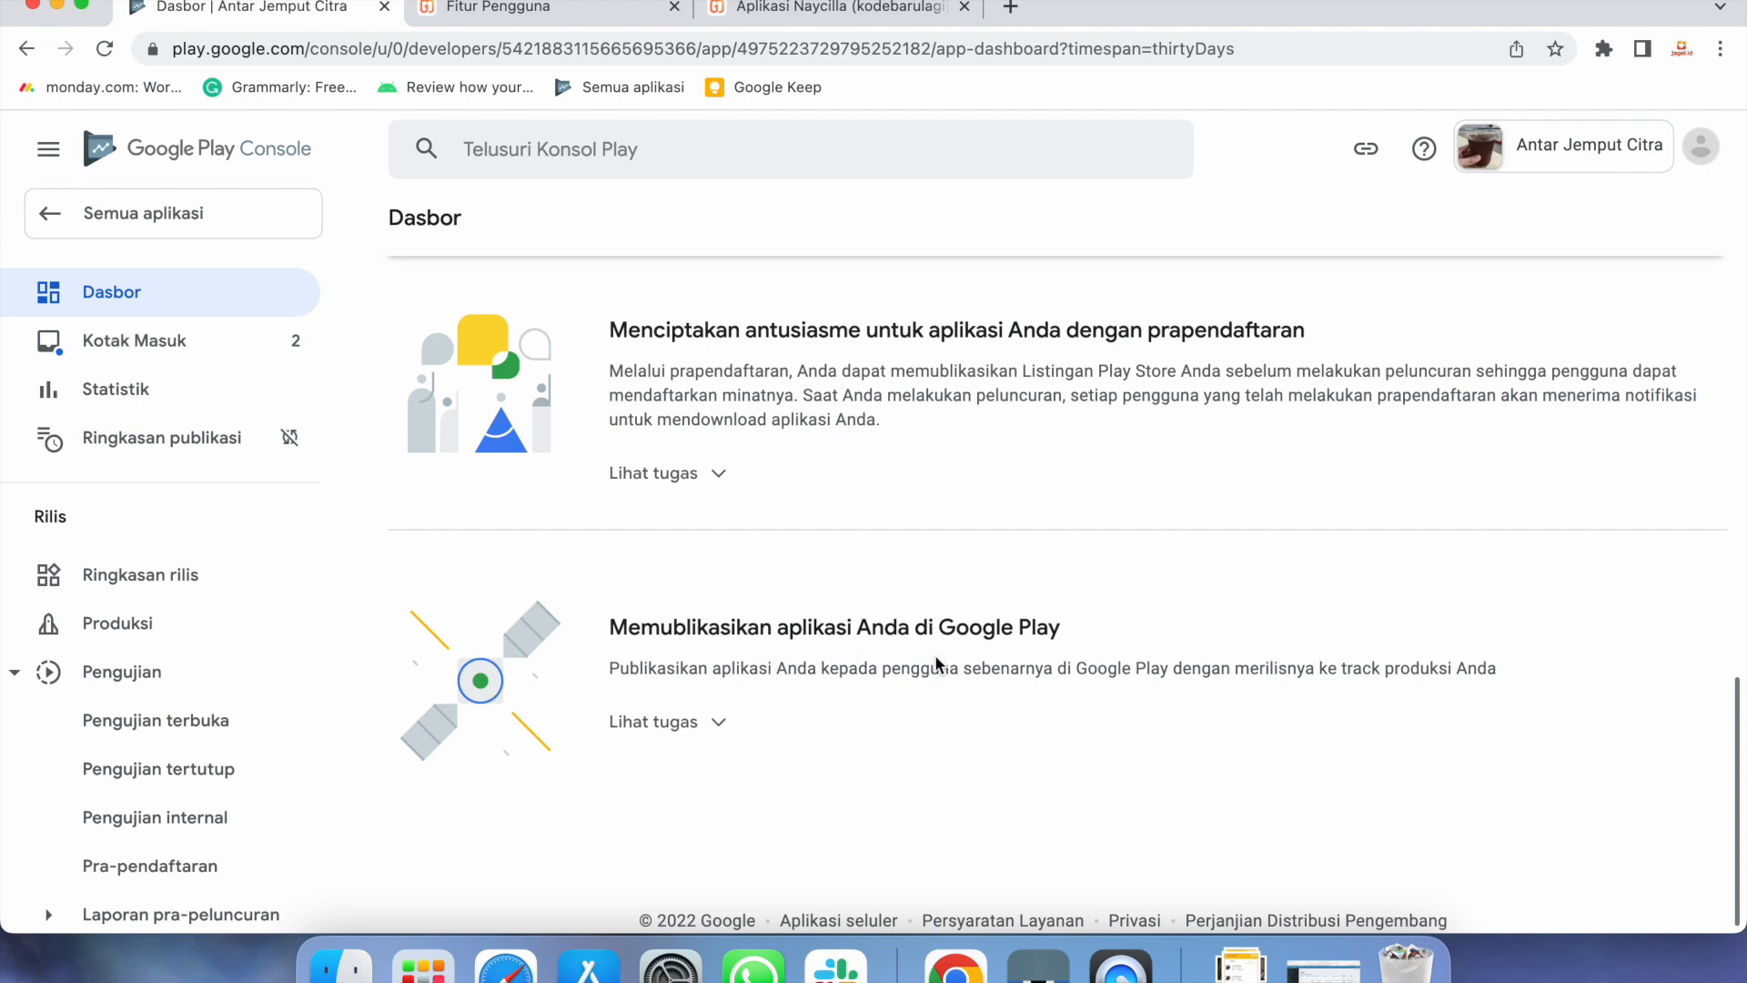
pyautogui.scroll(8, 937, 658)
pyautogui.scroll(5, 936, 657)
pyautogui.scroll(-9, 908, 806)
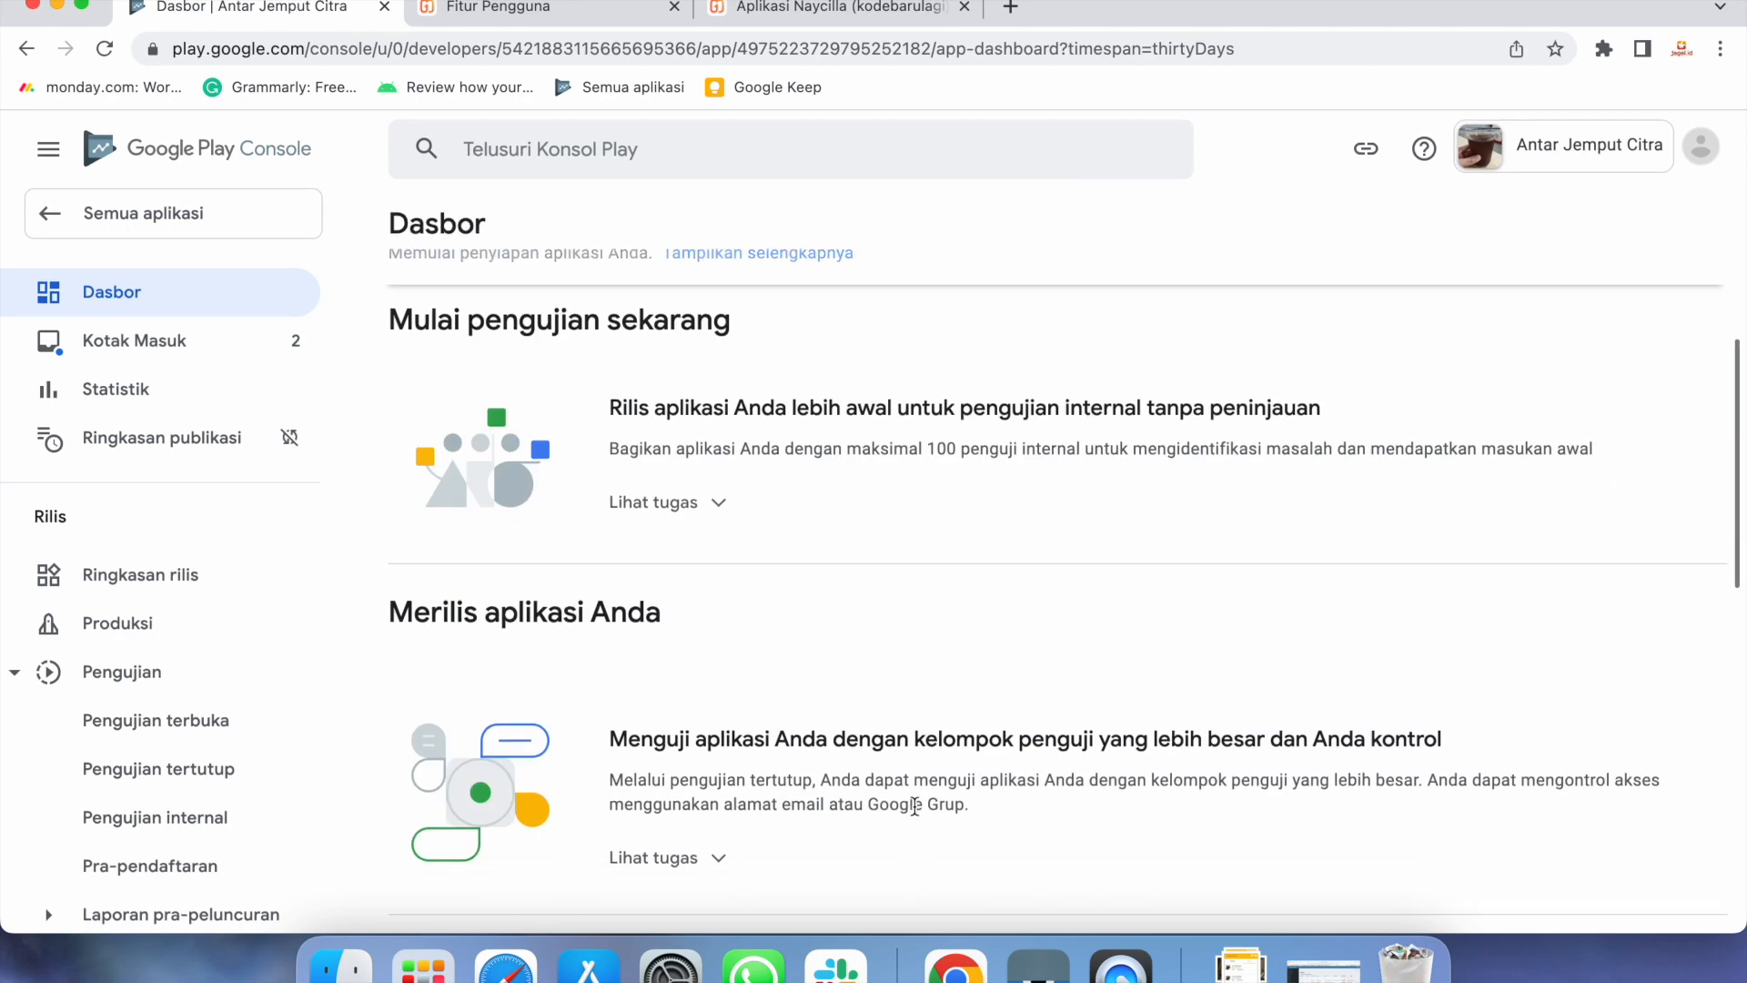
pyautogui.scroll(-6, 918, 792)
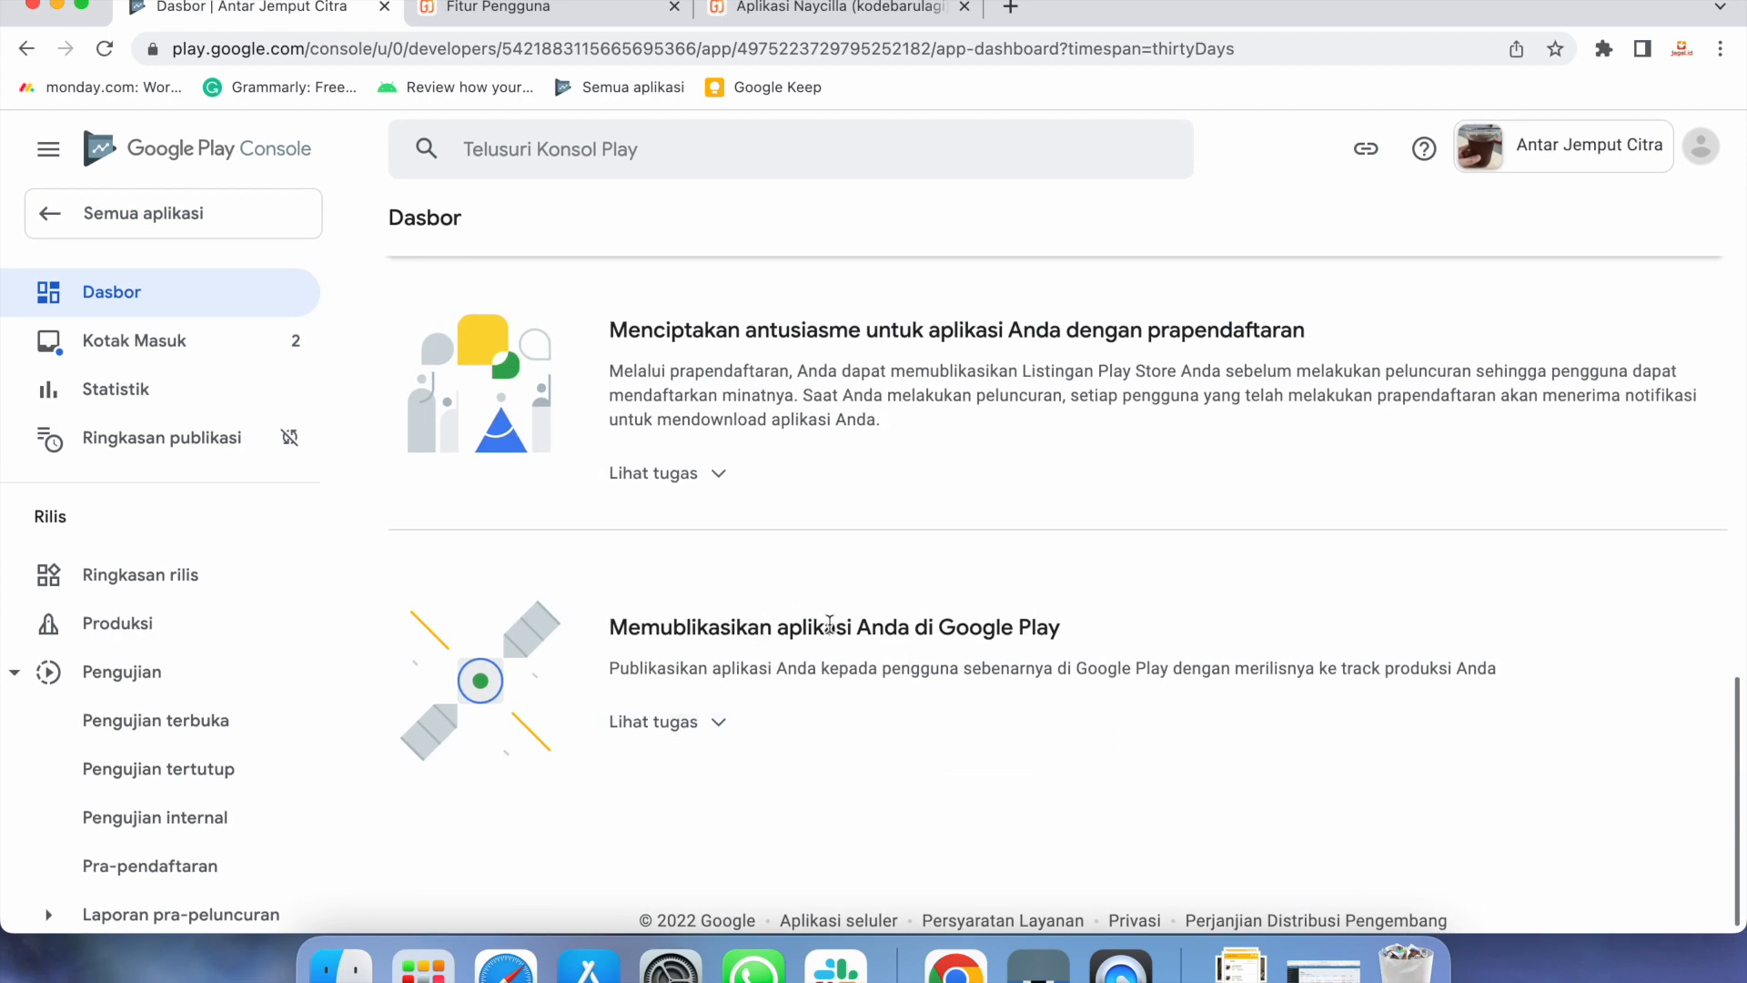
pyautogui.click(702, 735)
pyautogui.scroll(-2, 1041, 819)
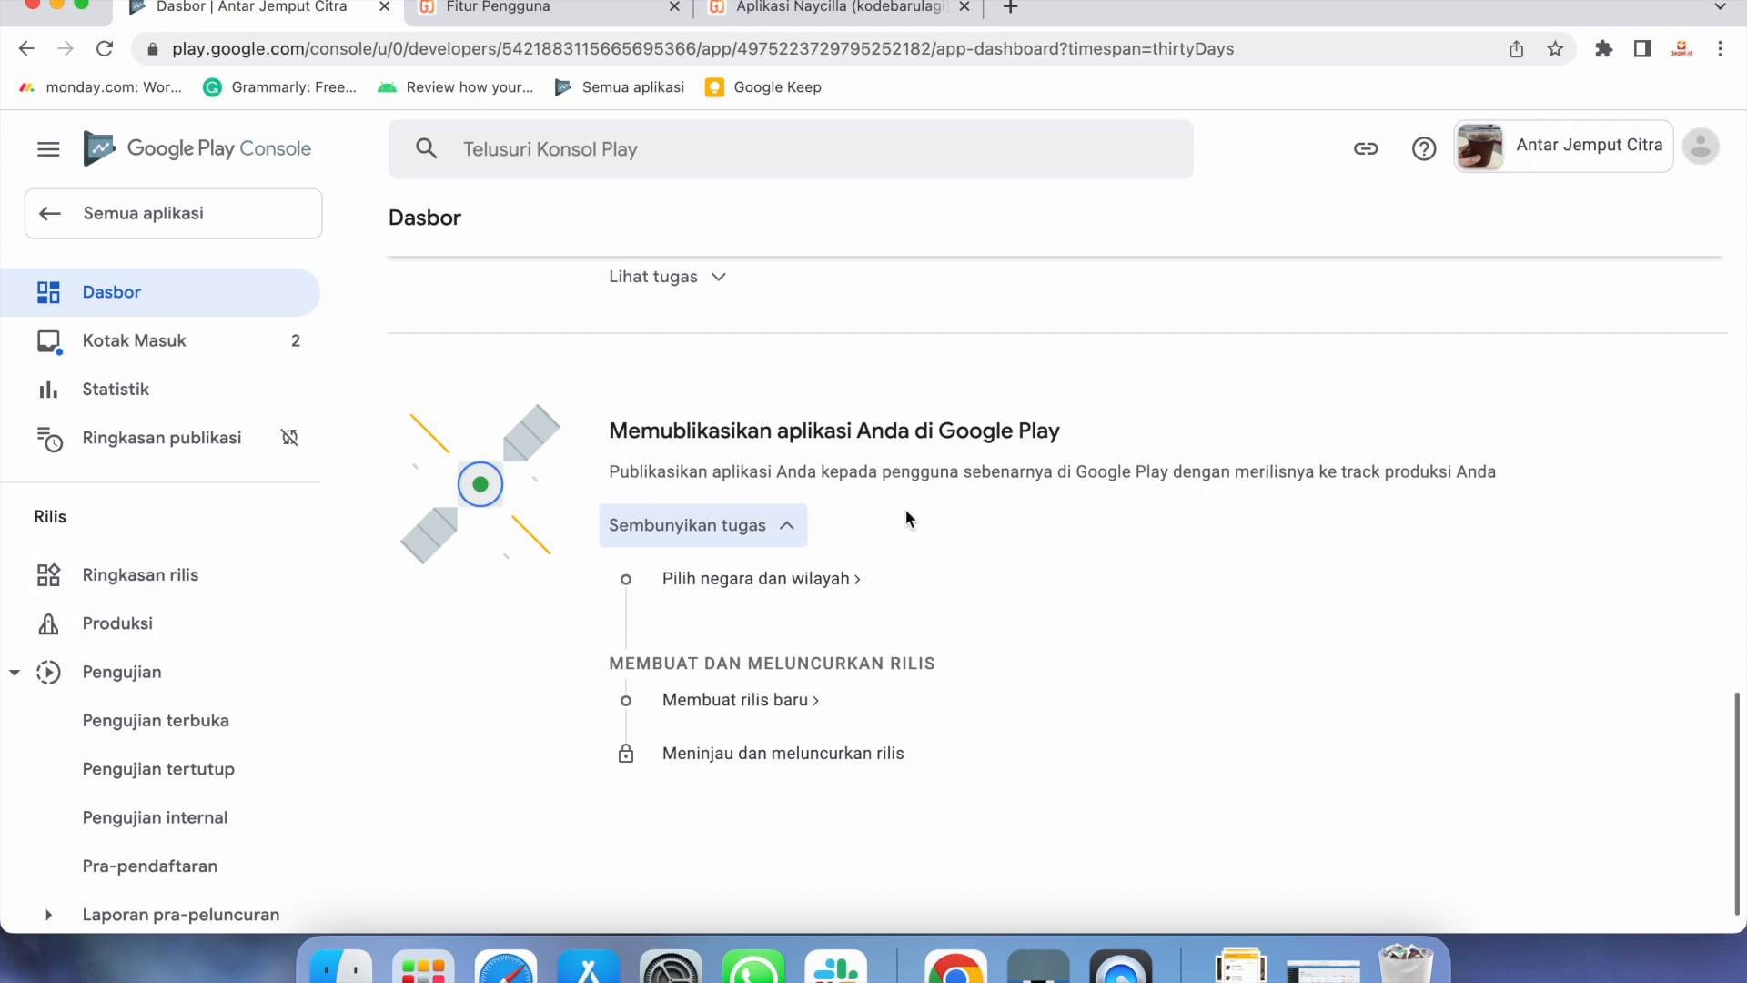
pyautogui.click(161, 627)
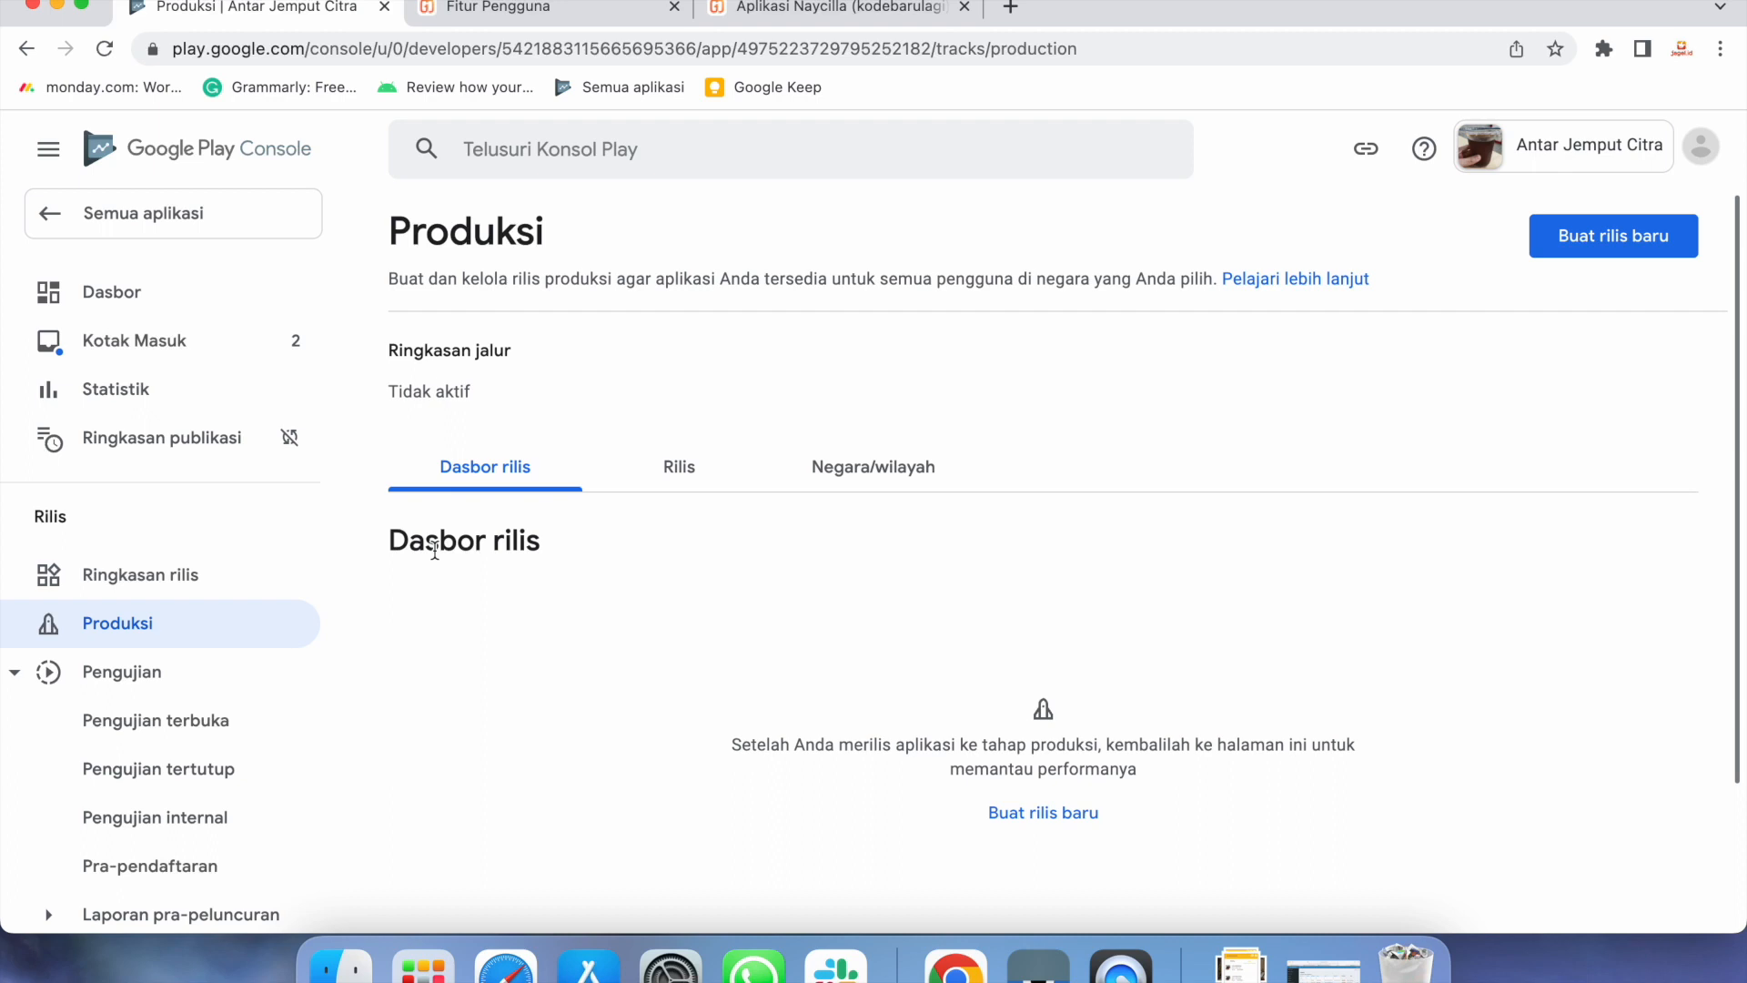
# Add Indonesia as a production country, confirm it, and view the Rilis tab
pyautogui.click(922, 473)
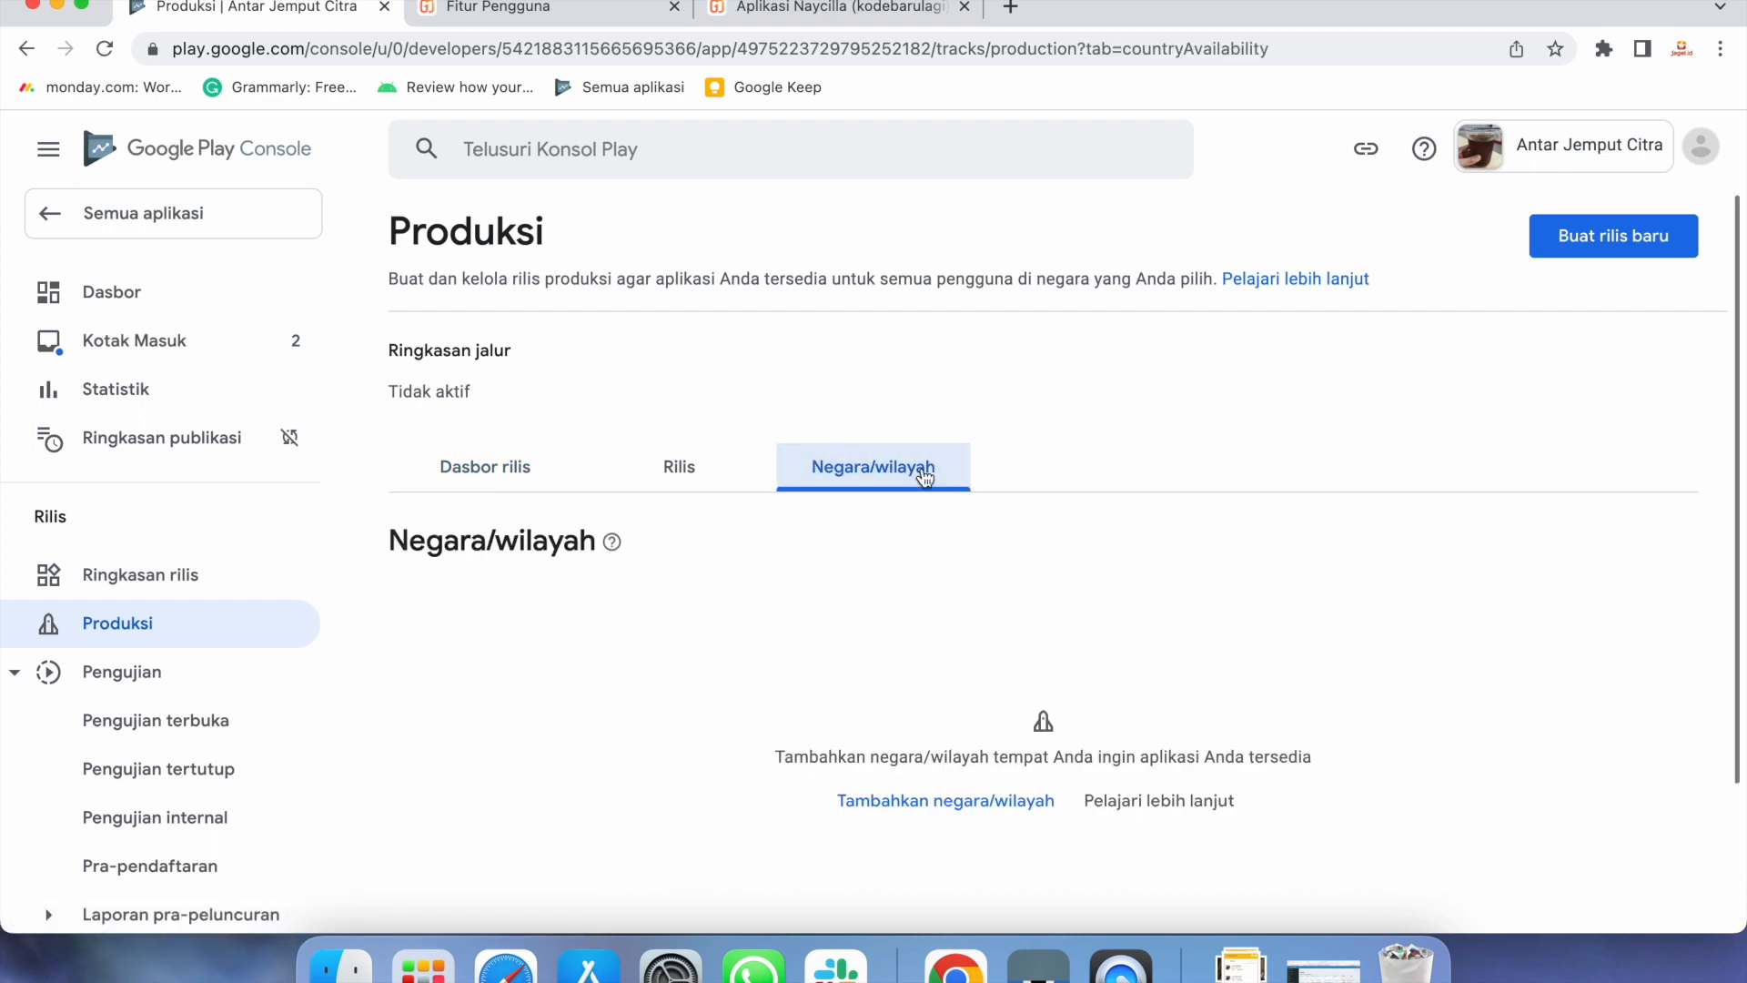
pyautogui.click(925, 810)
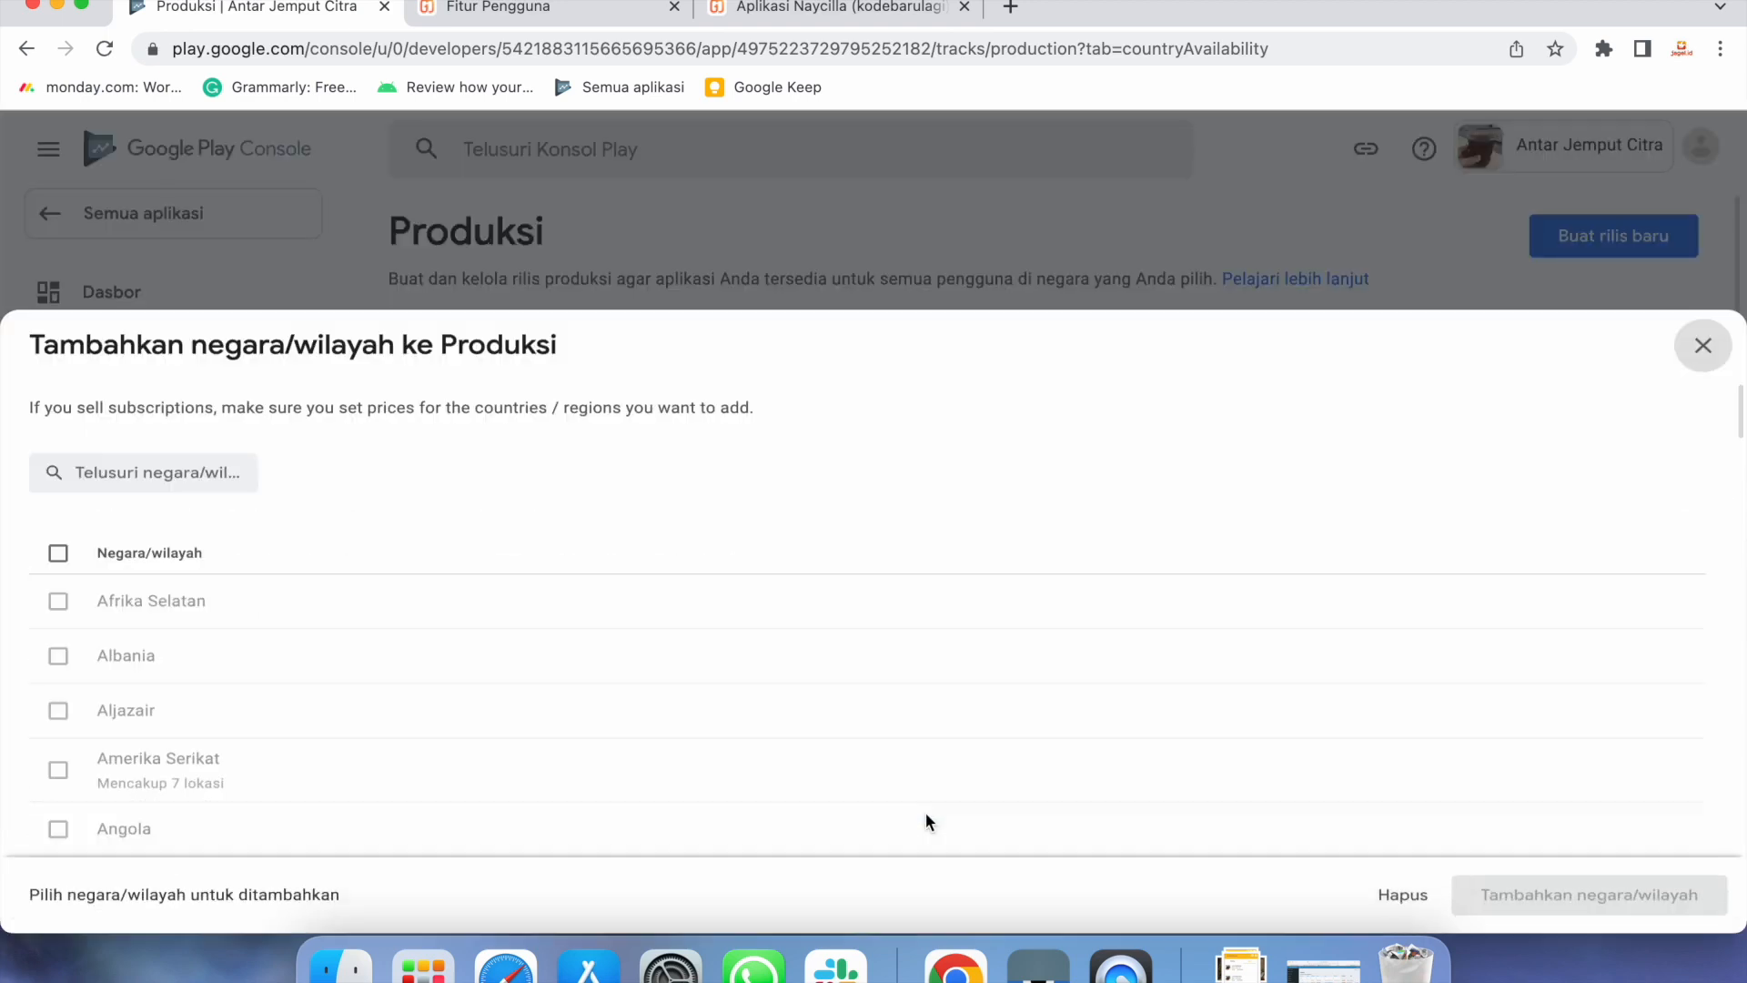
pyautogui.click(194, 432)
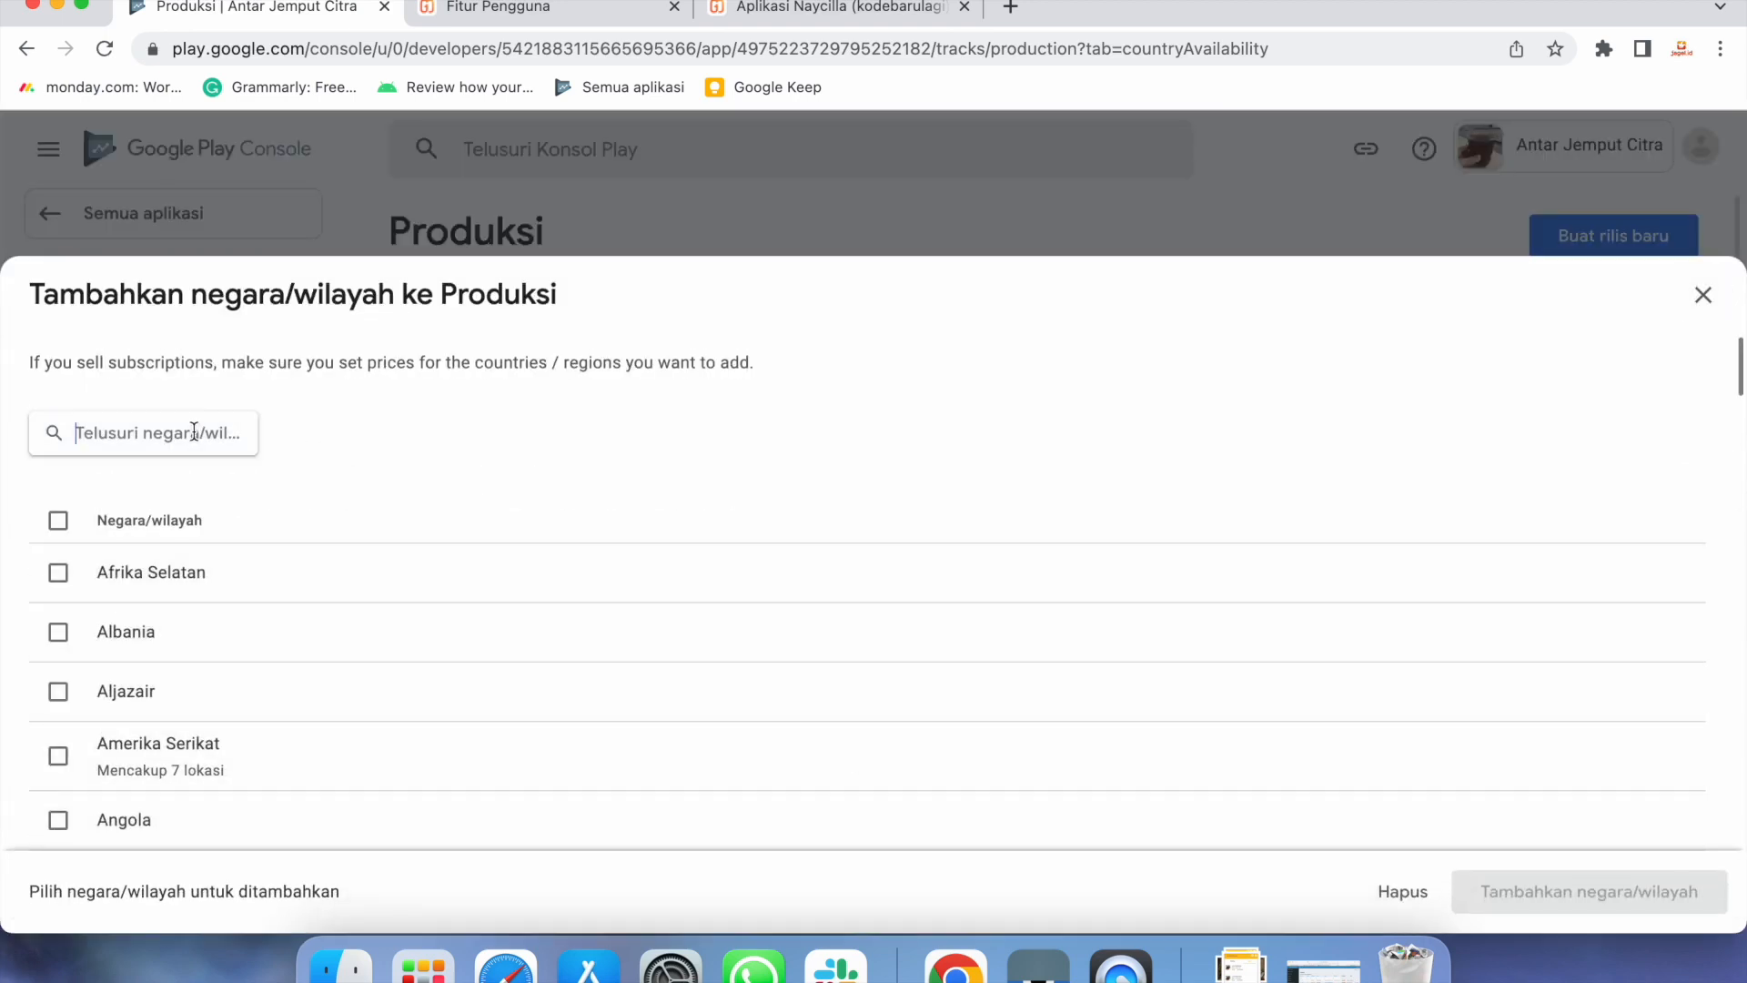
pyautogui.write('indonesia')
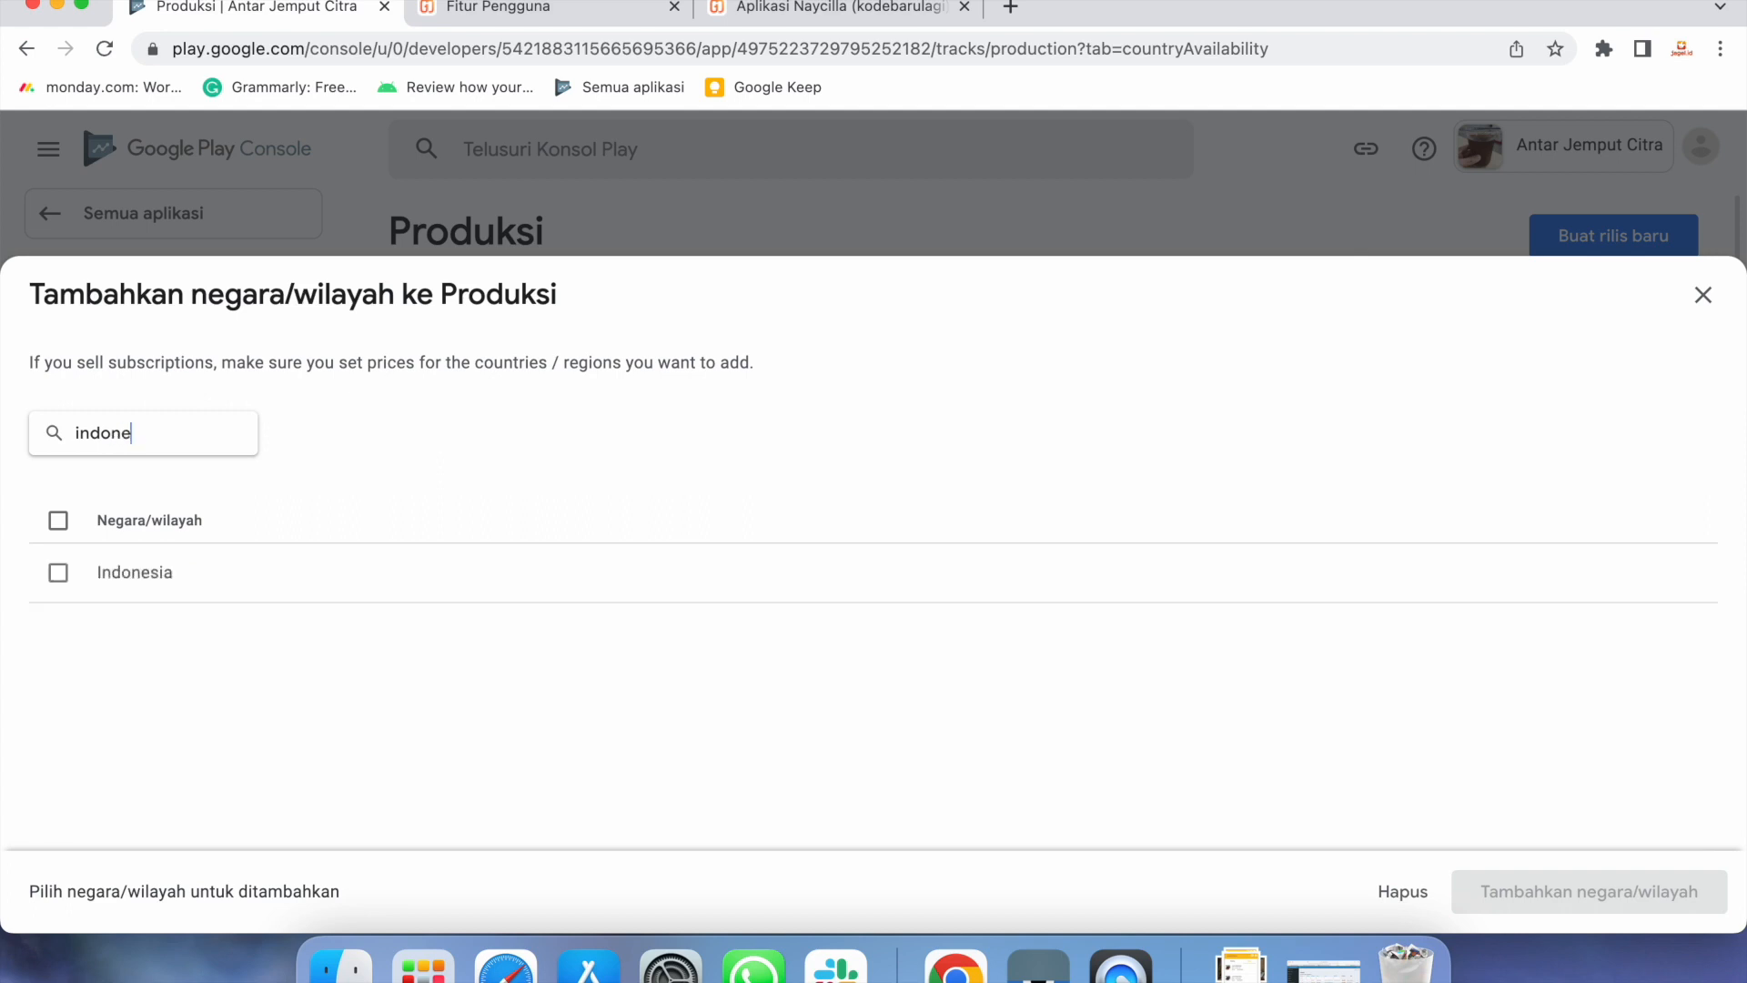
pyautogui.click(64, 581)
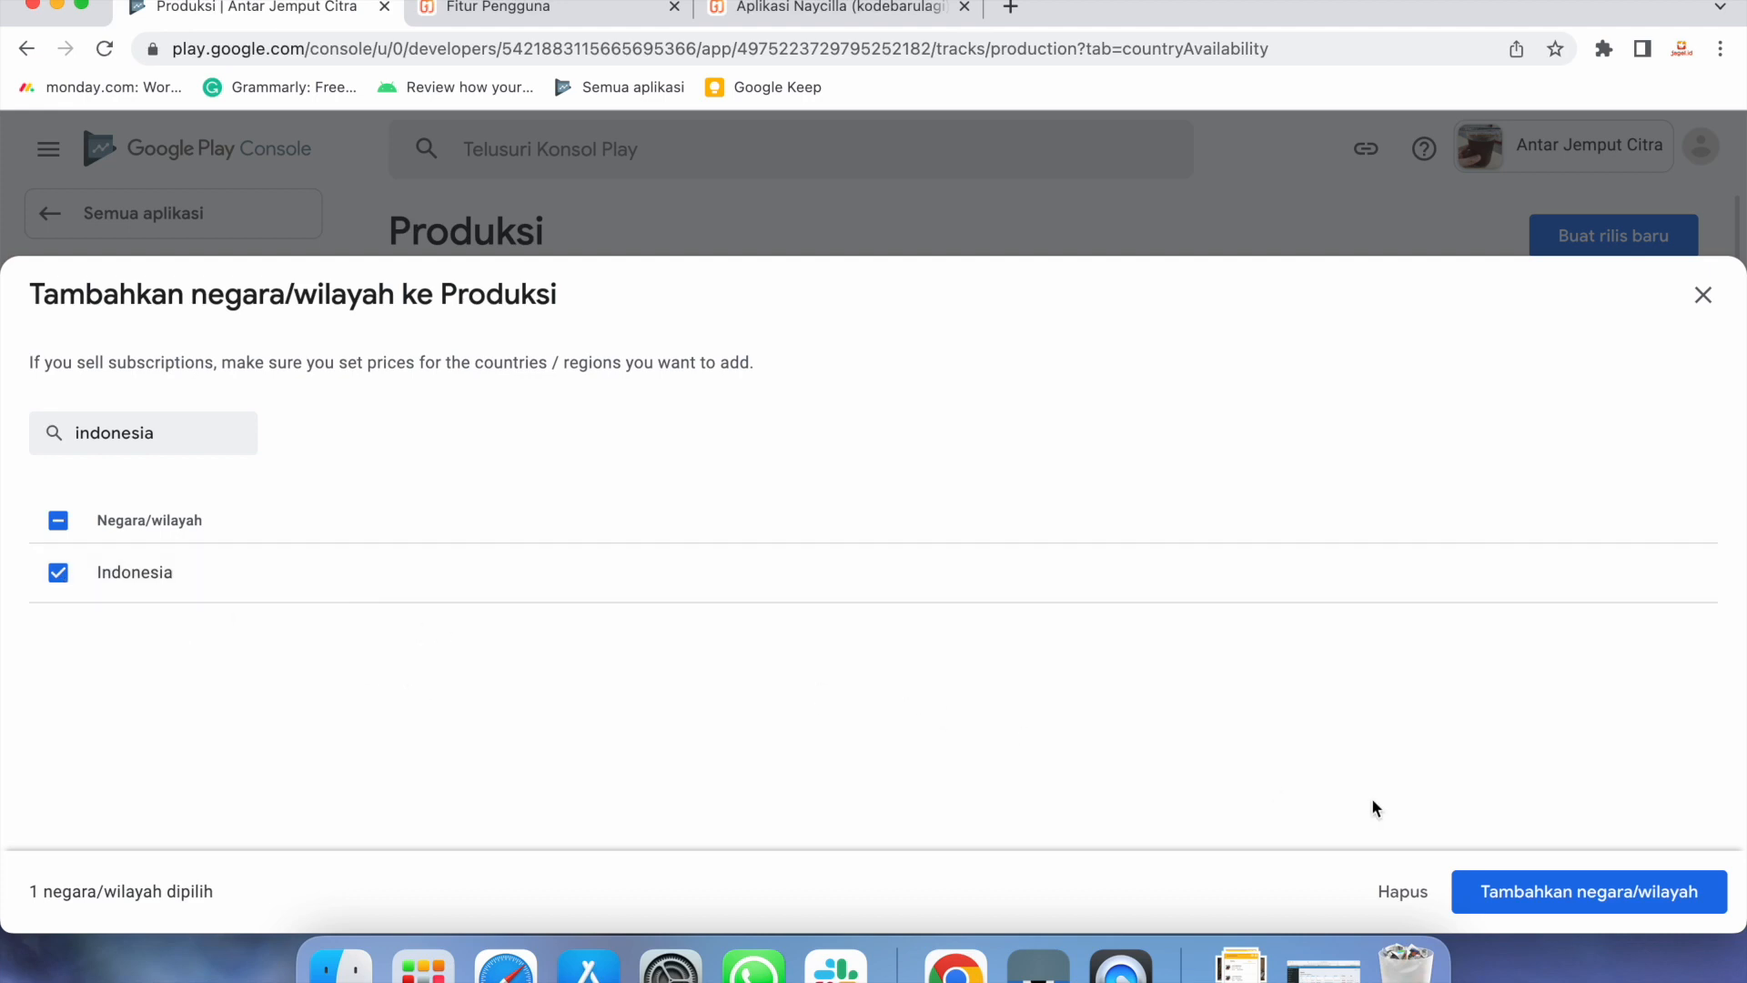
pyautogui.click(1526, 898)
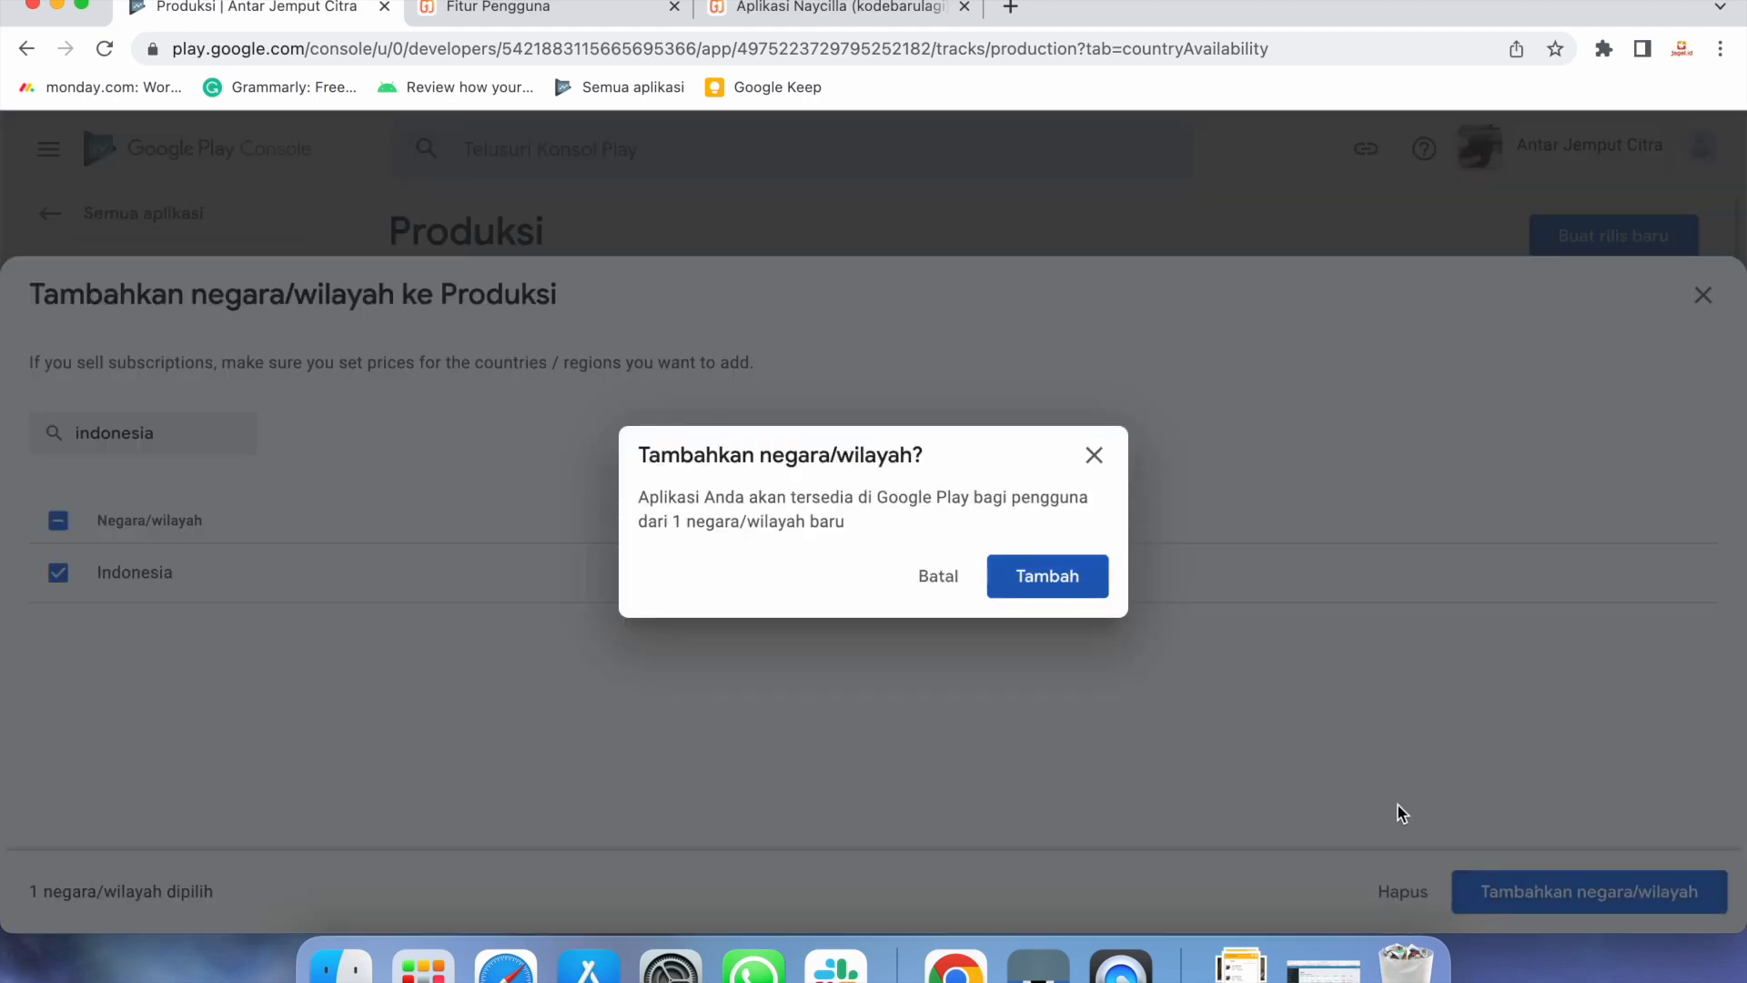
pyautogui.click(1081, 601)
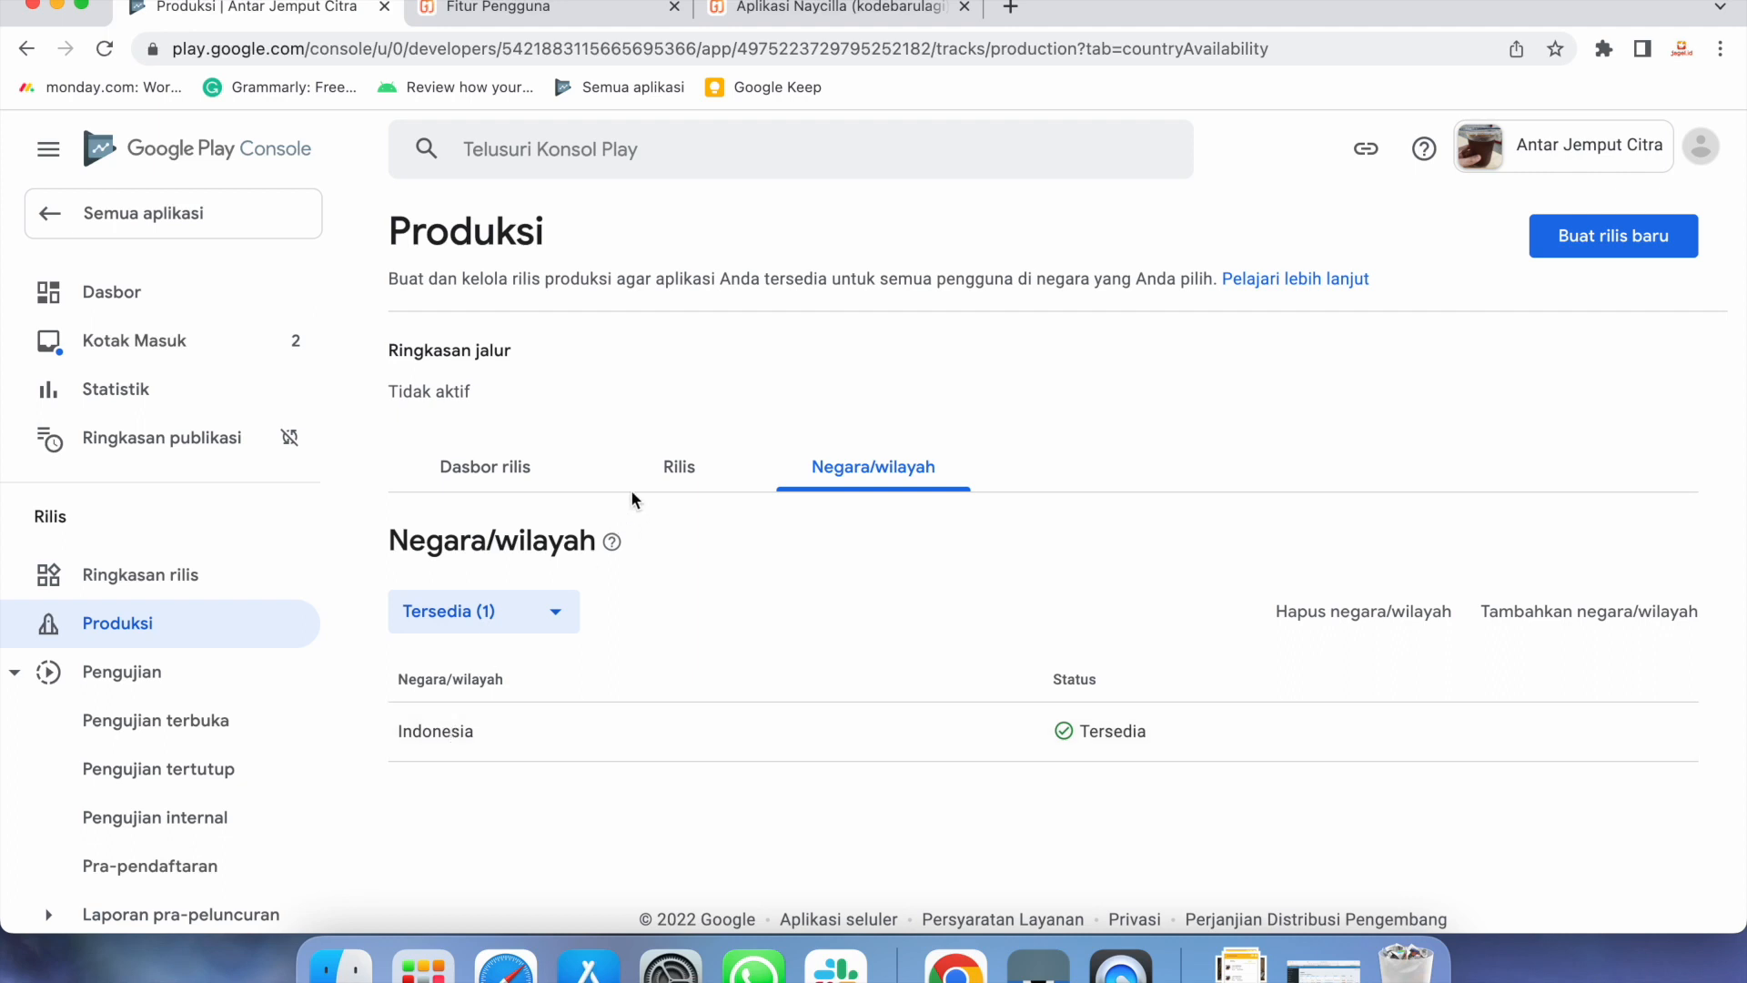
pyautogui.click(675, 467)
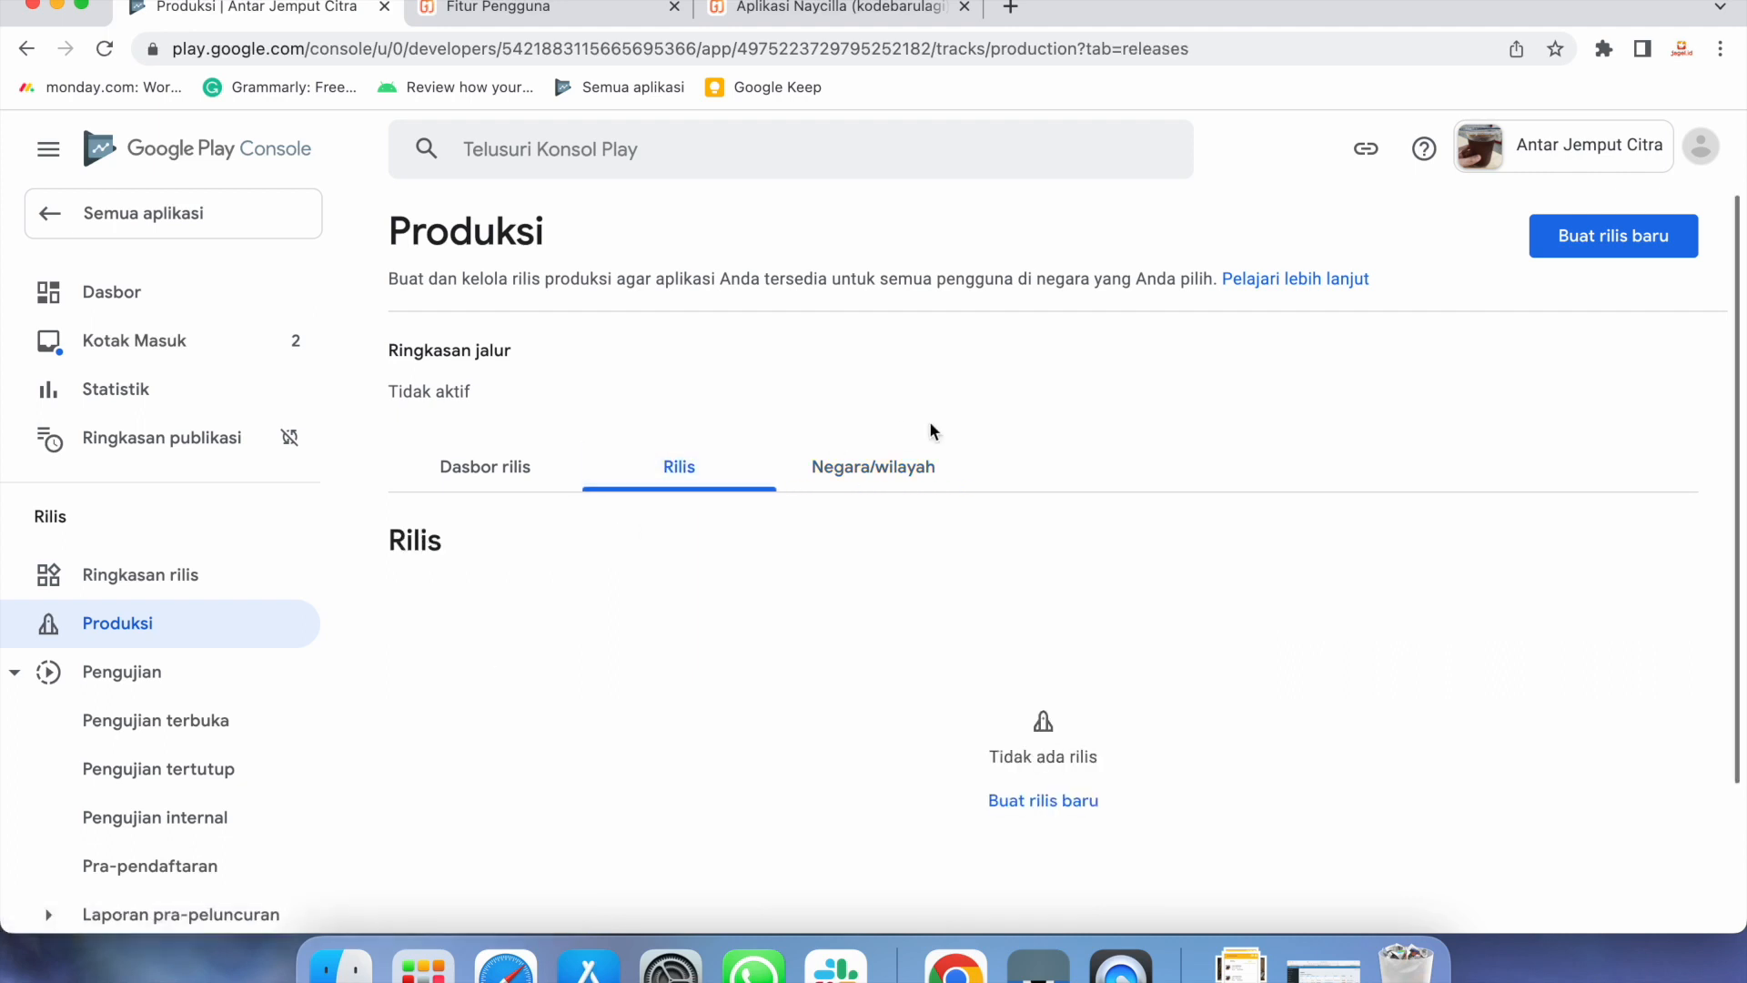
# Create a new production release and scroll to its App bundle section
pyautogui.click(1559, 253)
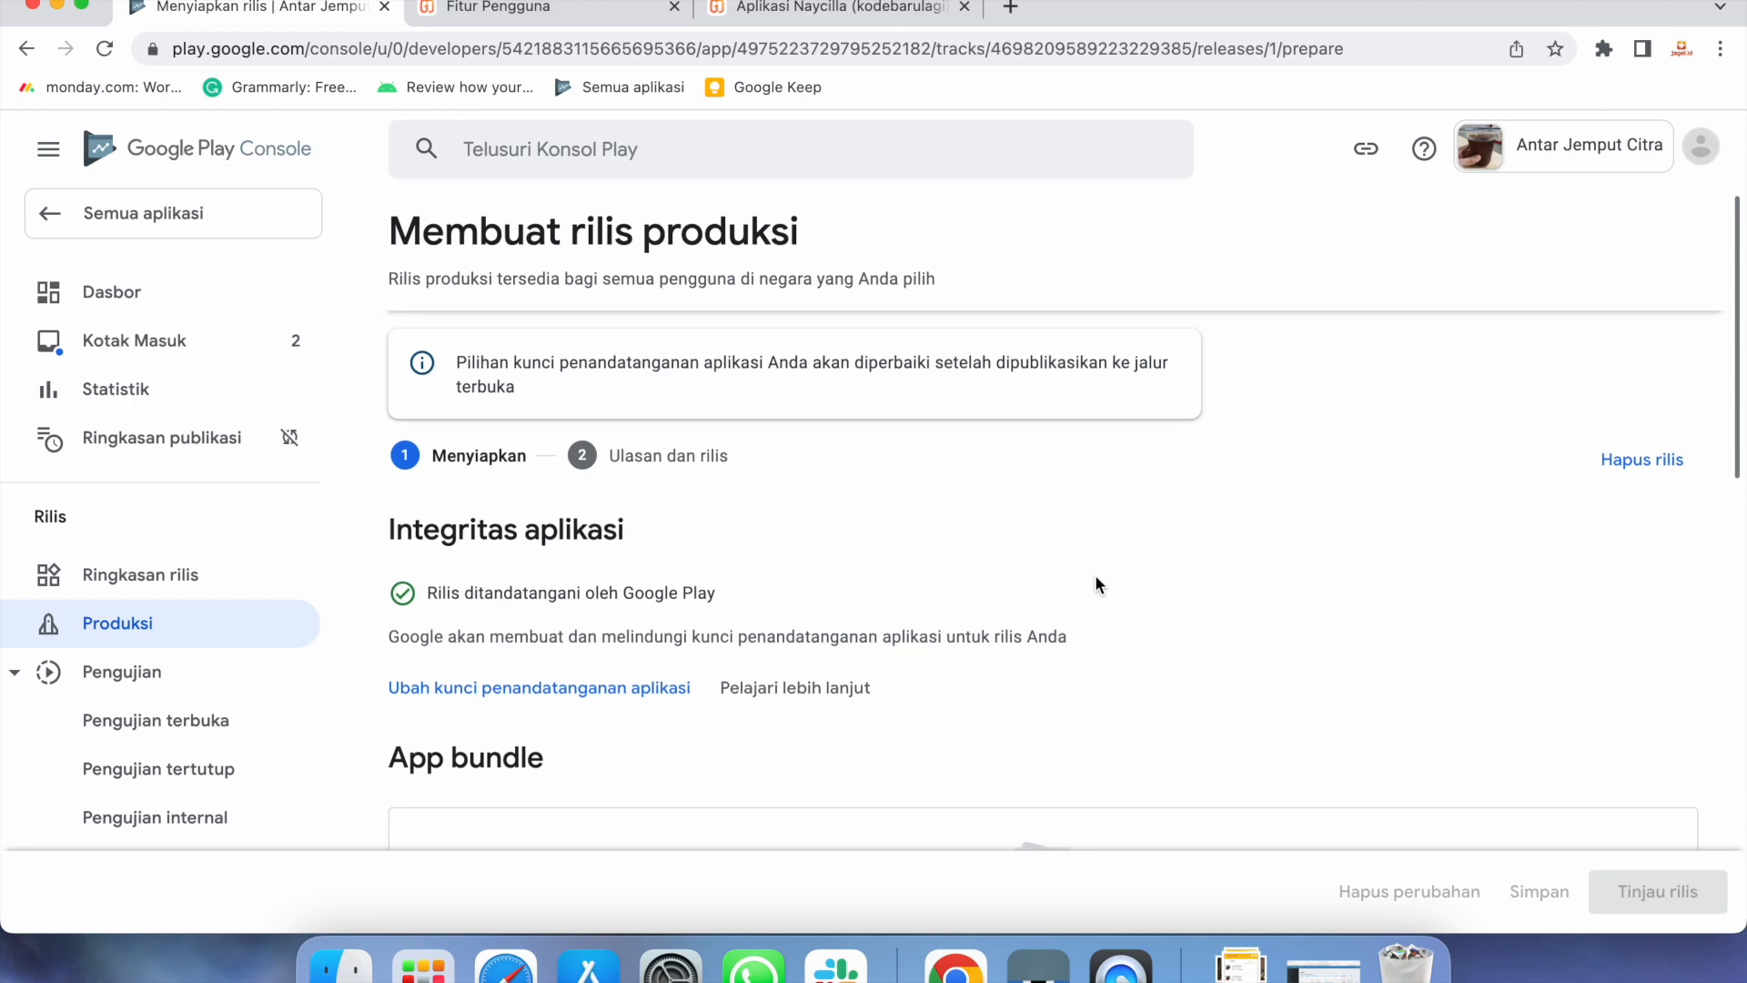
pyautogui.scroll(-3, 1096, 576)
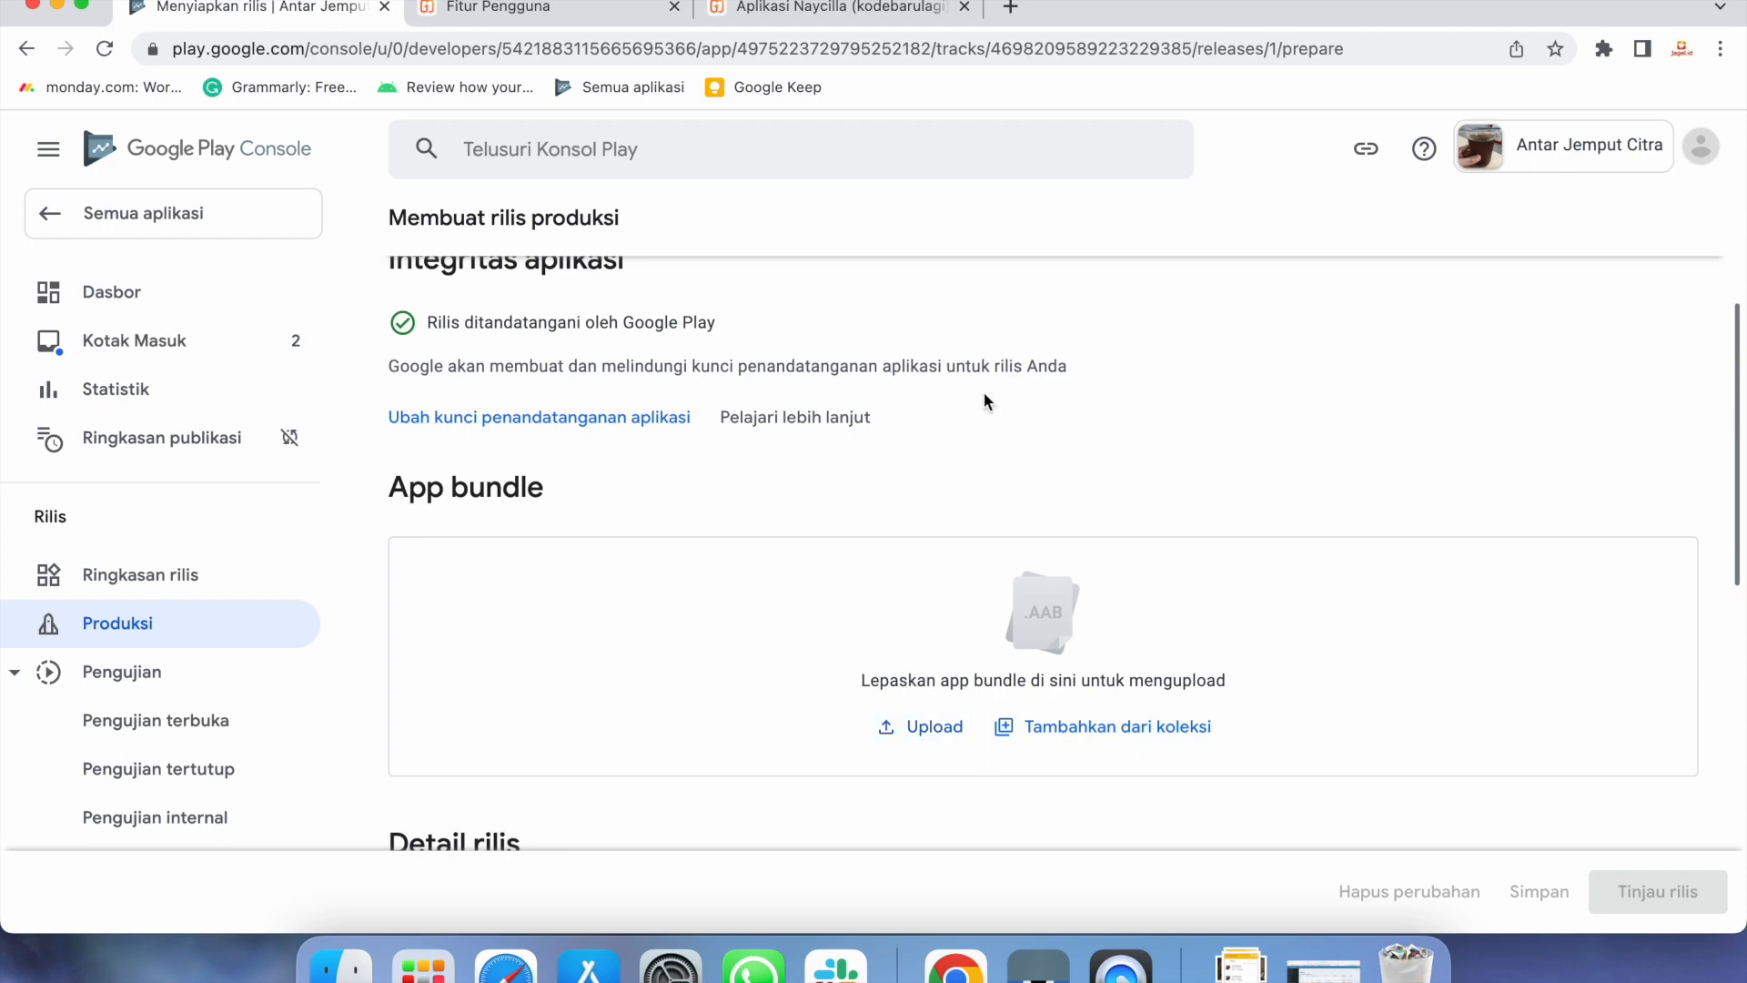
# Download the main app's AAB file from the s.jagel.id store page
pyautogui.click(1011, 9)
pyautogui.write('s.jage')
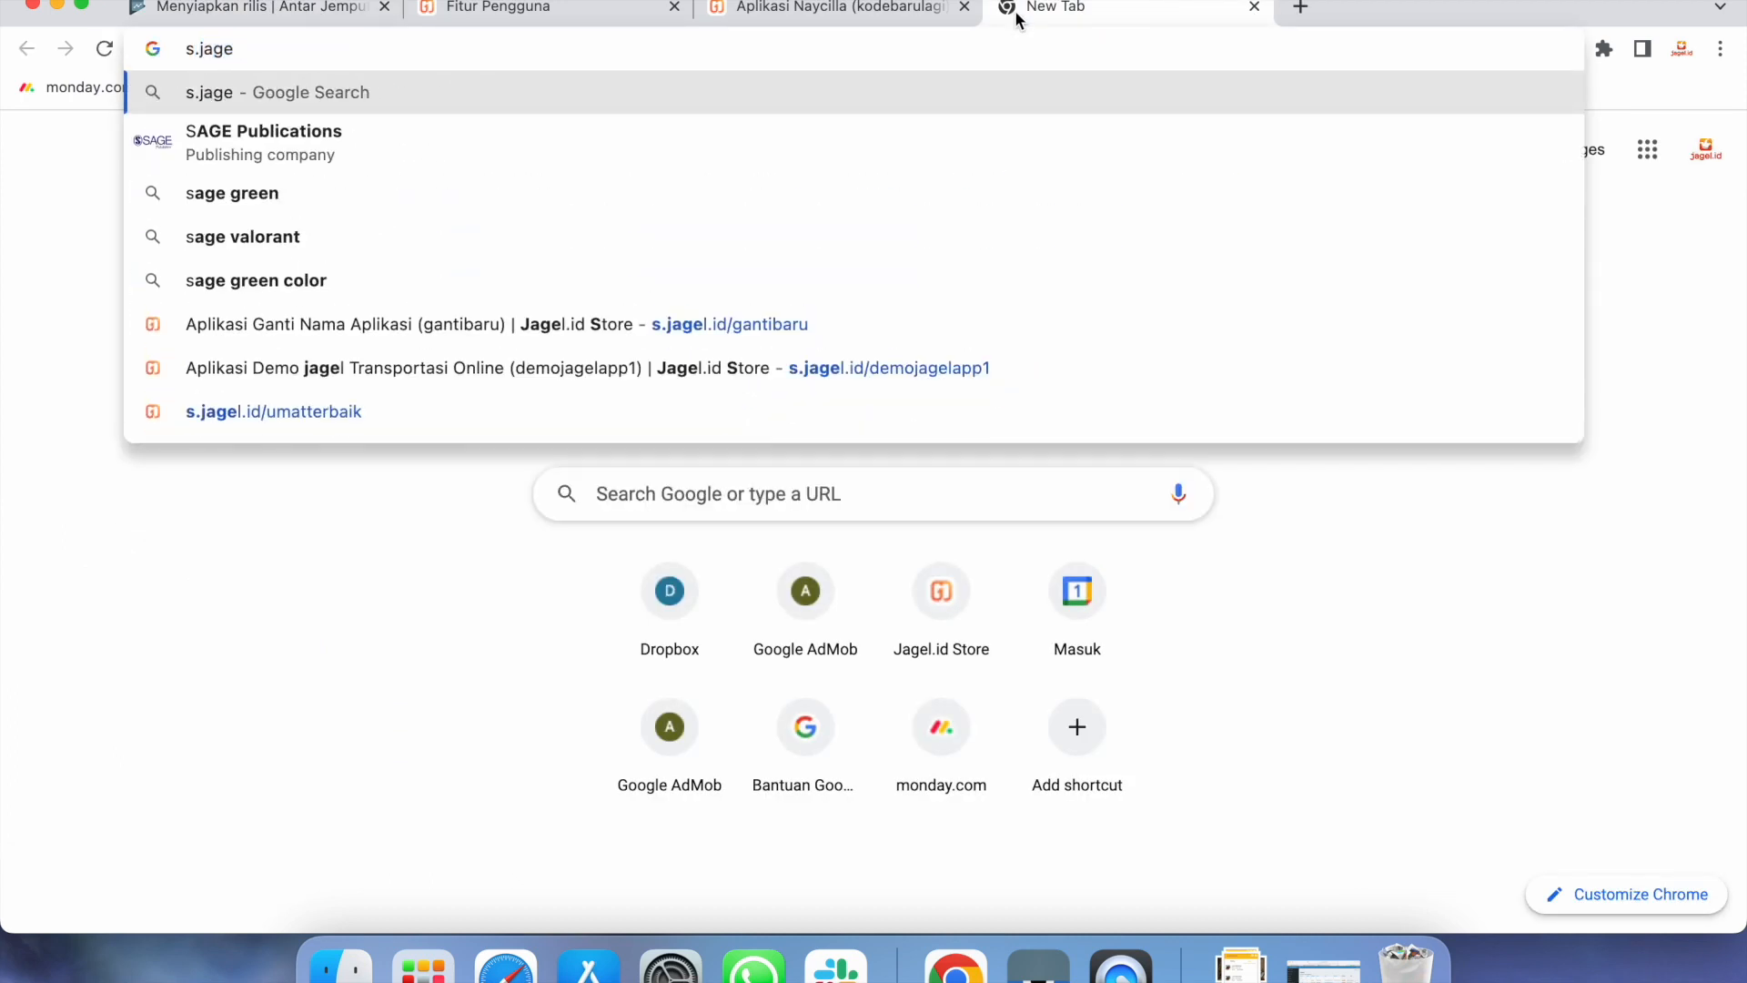
pyautogui.write('l.id')
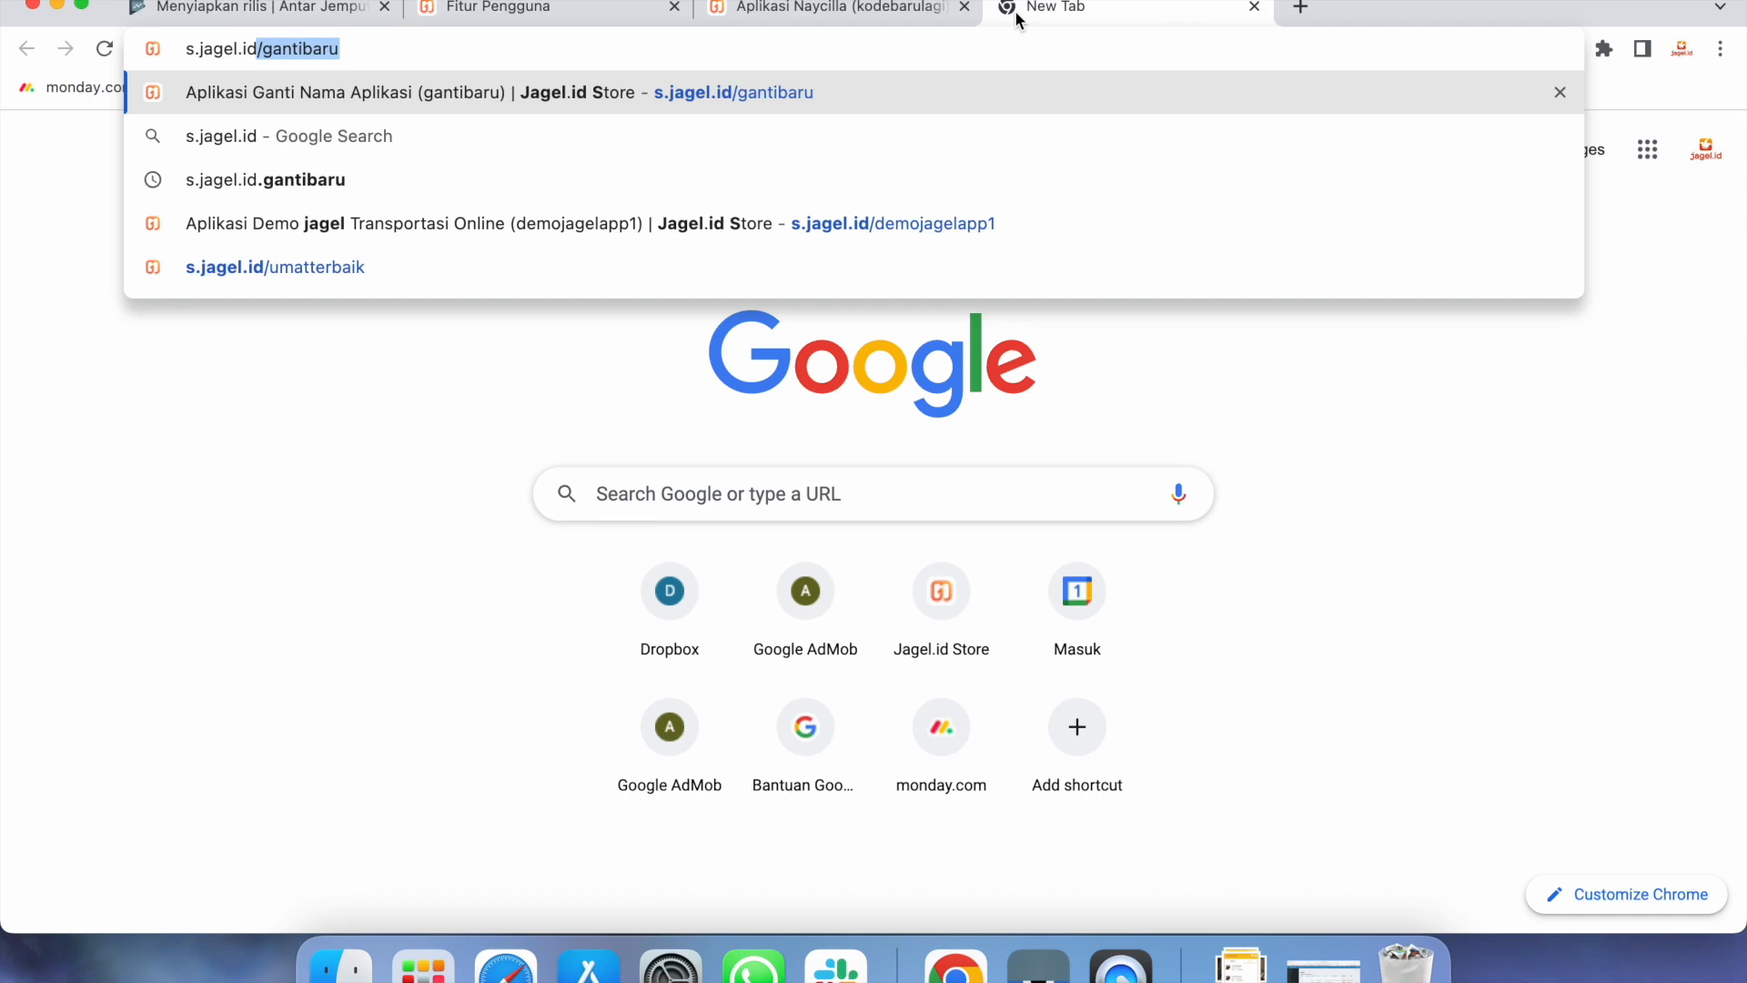
pyautogui.write('/')
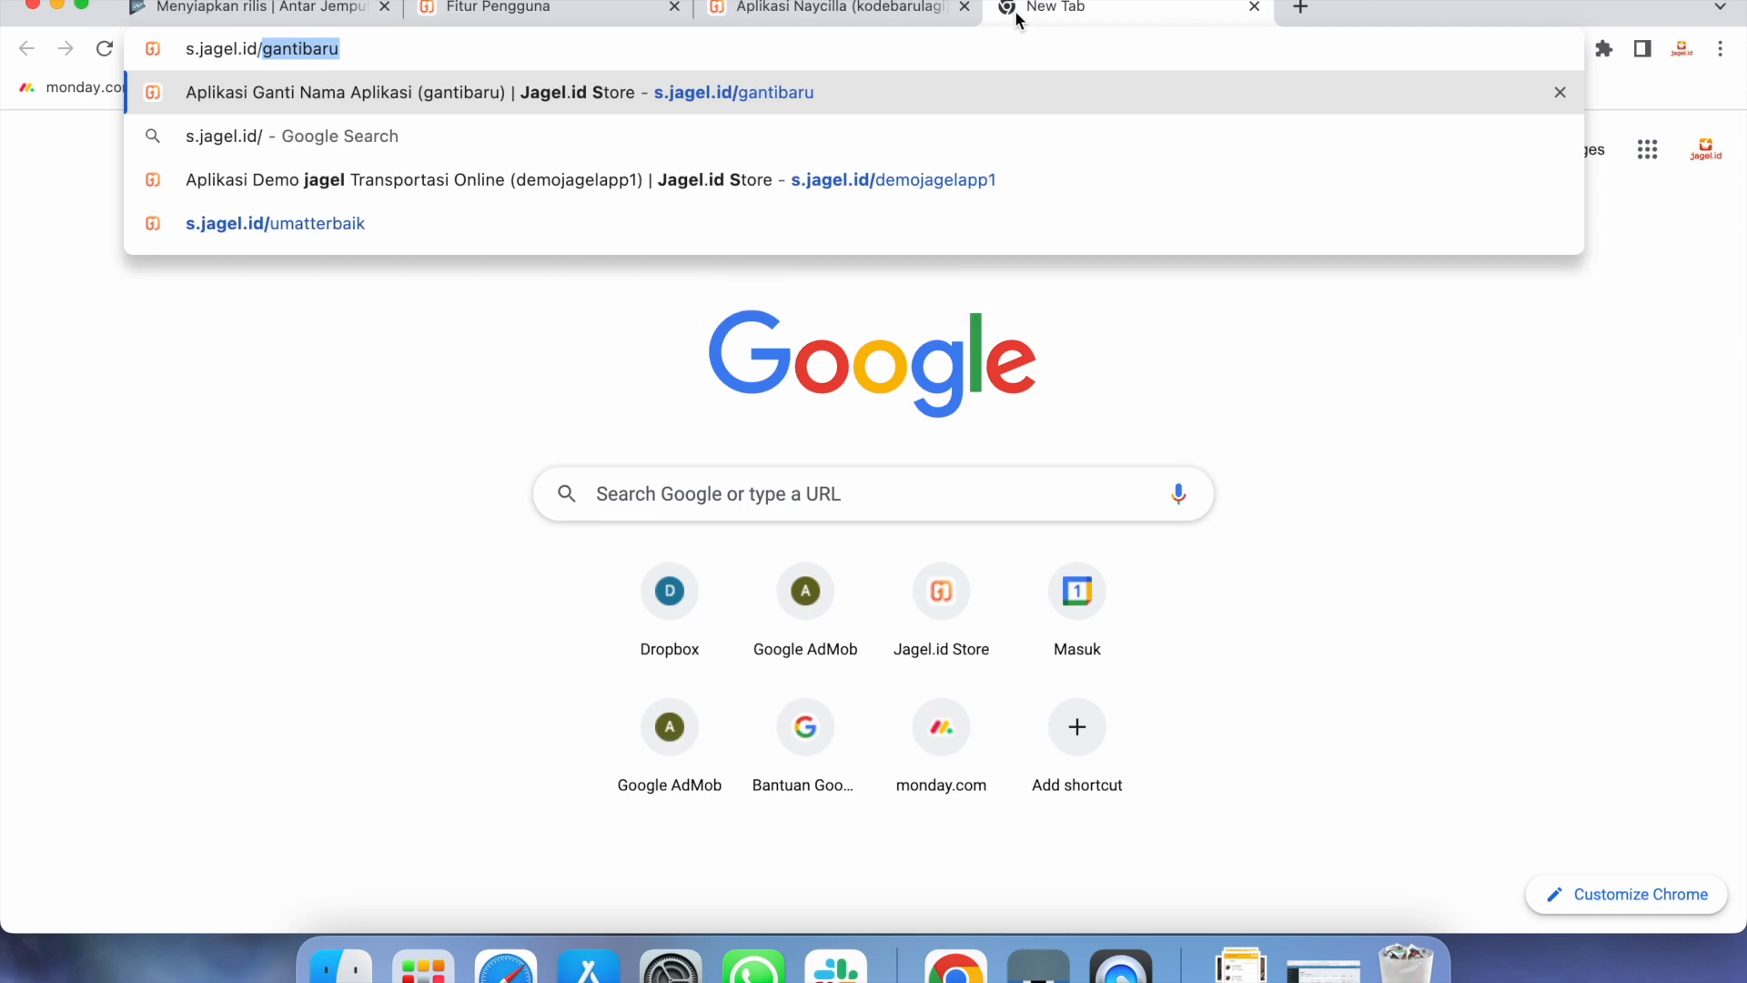
pyautogui.click(874, 13)
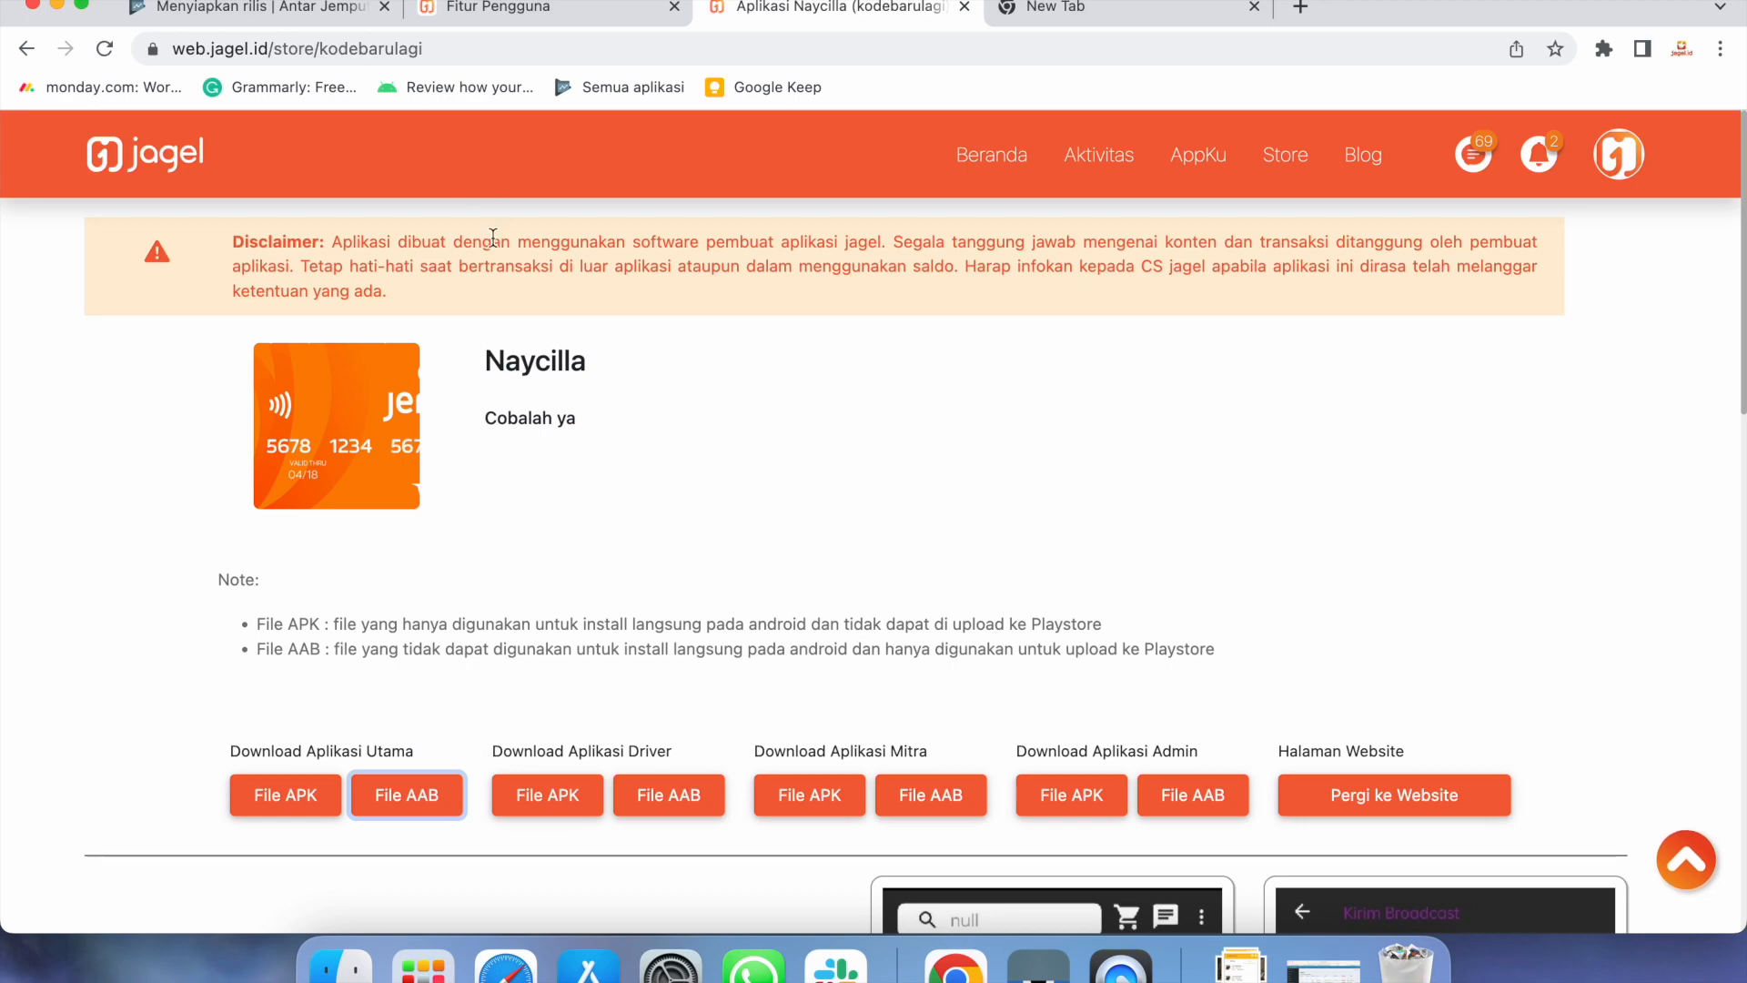
pyautogui.click(407, 804)
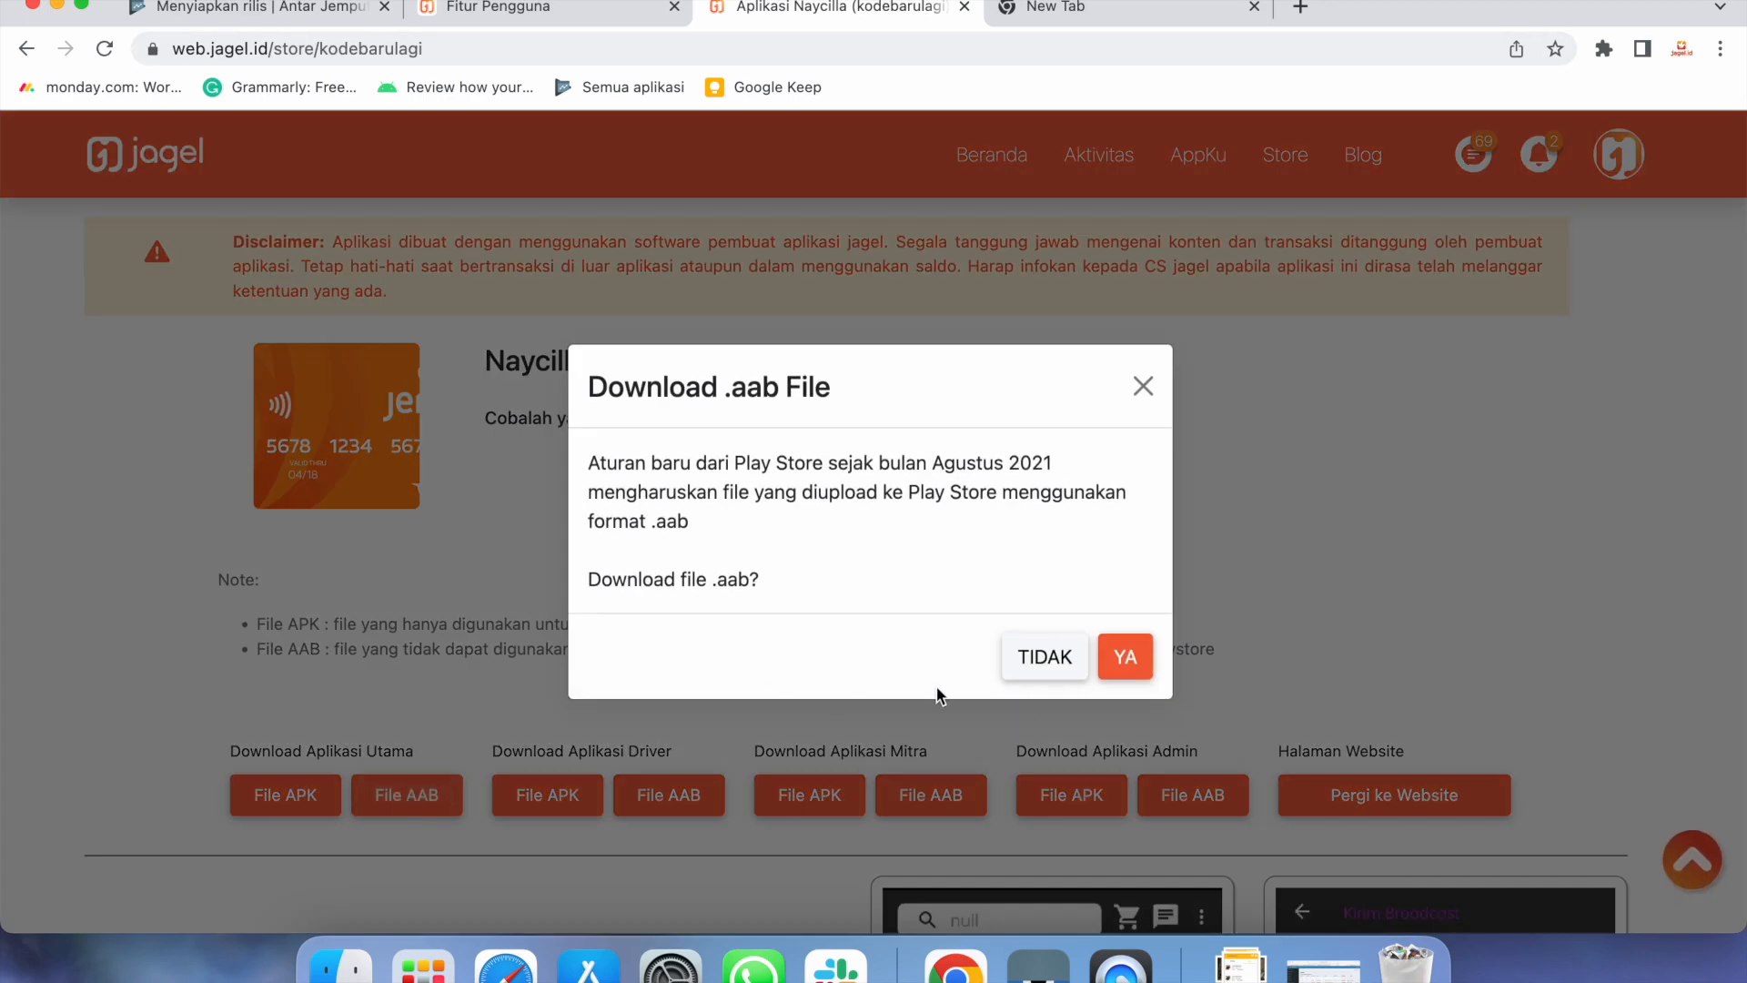
pyautogui.click(1127, 675)
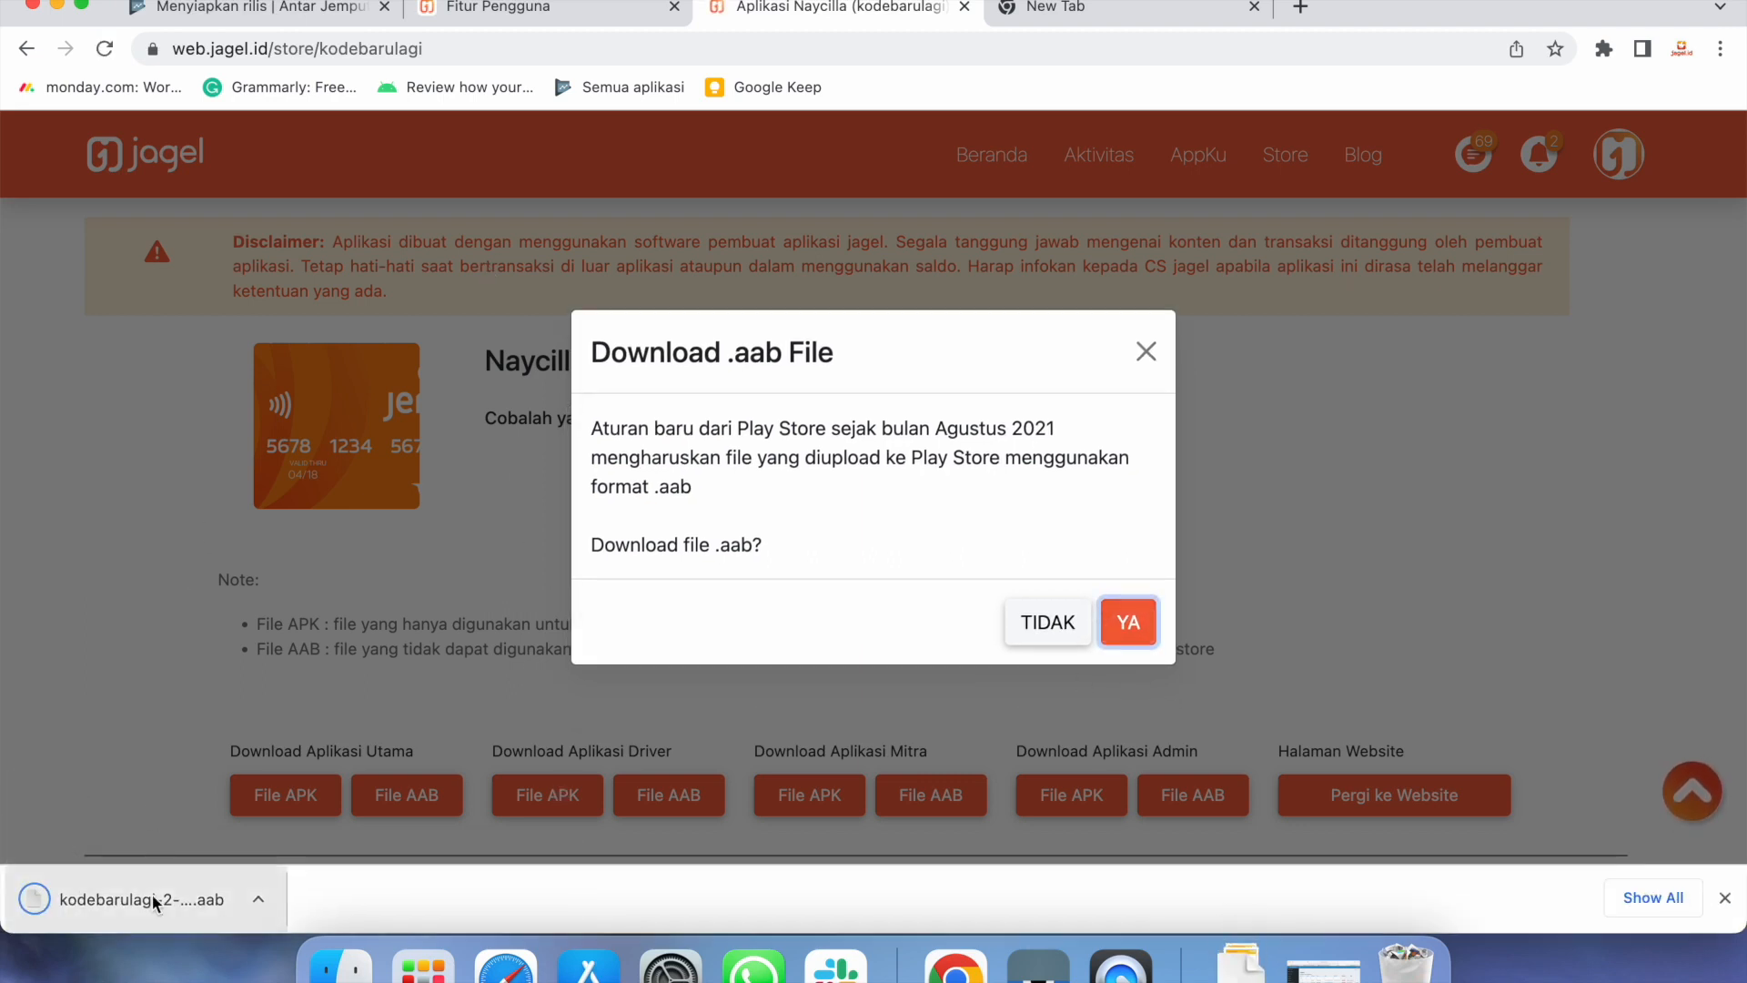
pyautogui.click(257, 20)
# Upload kodebarulagi-2-187.aab to the App bundle drop zone, adding version 187 (2.187)
pyautogui.scroll(-2, 1184, 553)
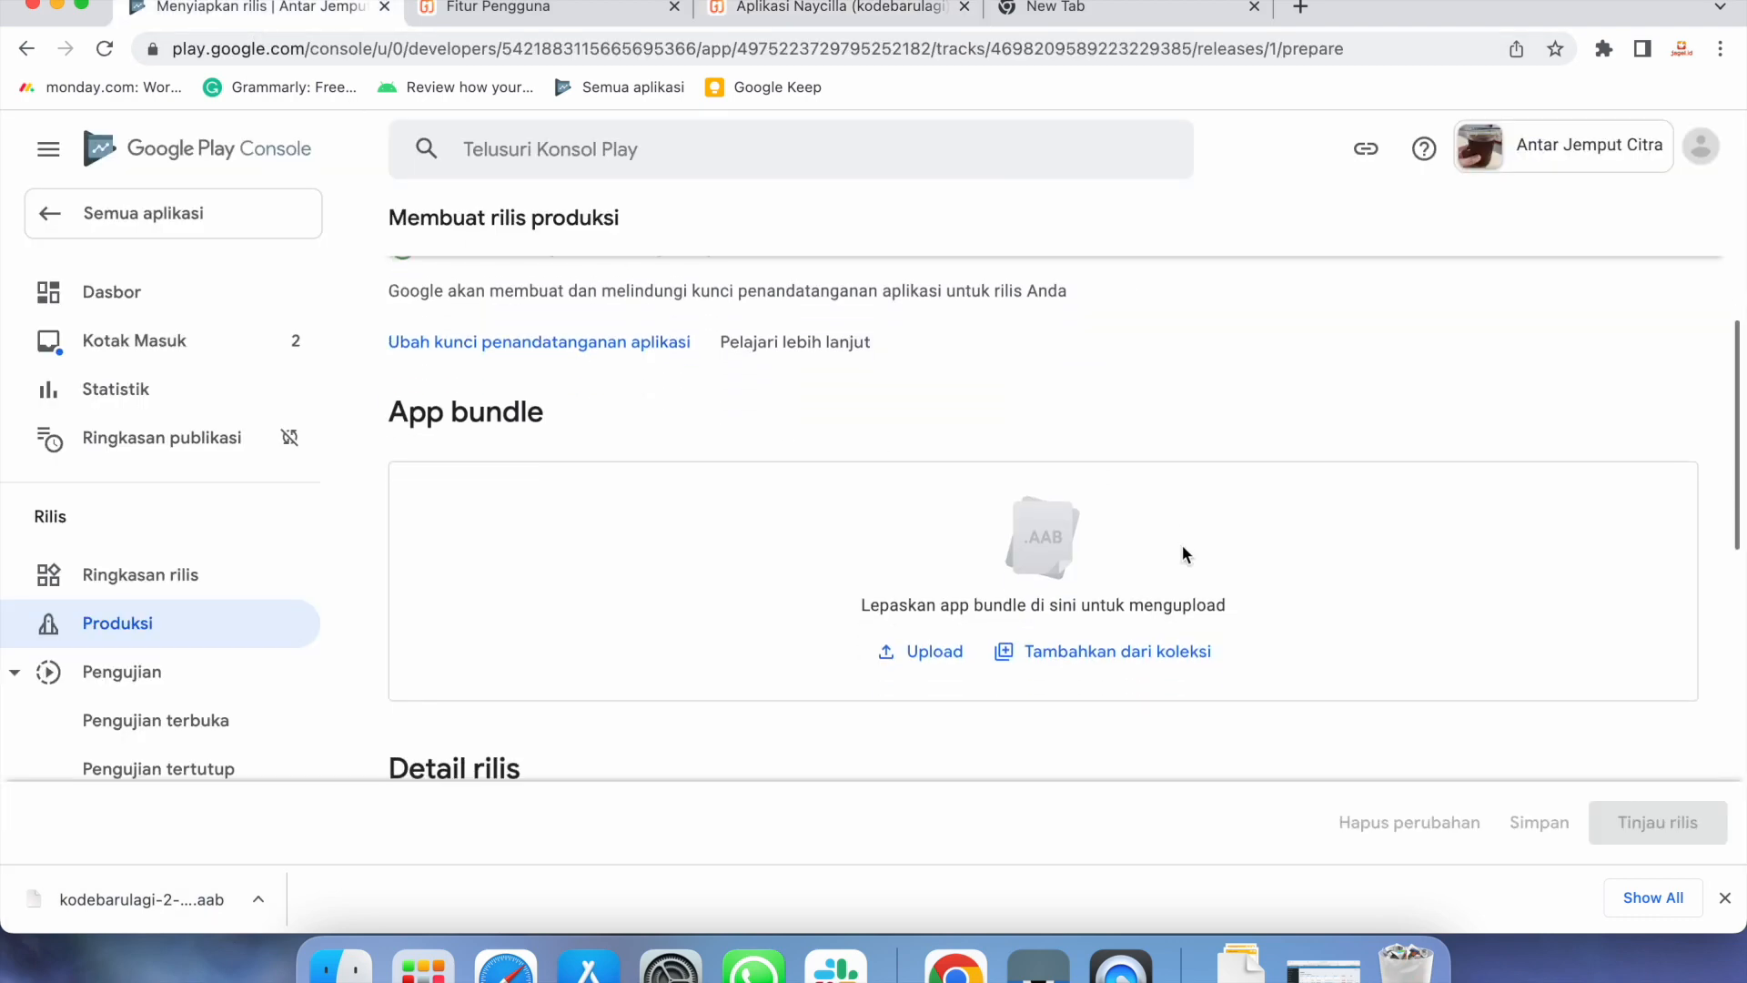
pyautogui.moveTo(189, 899); pyautogui.dragTo(609, 627)
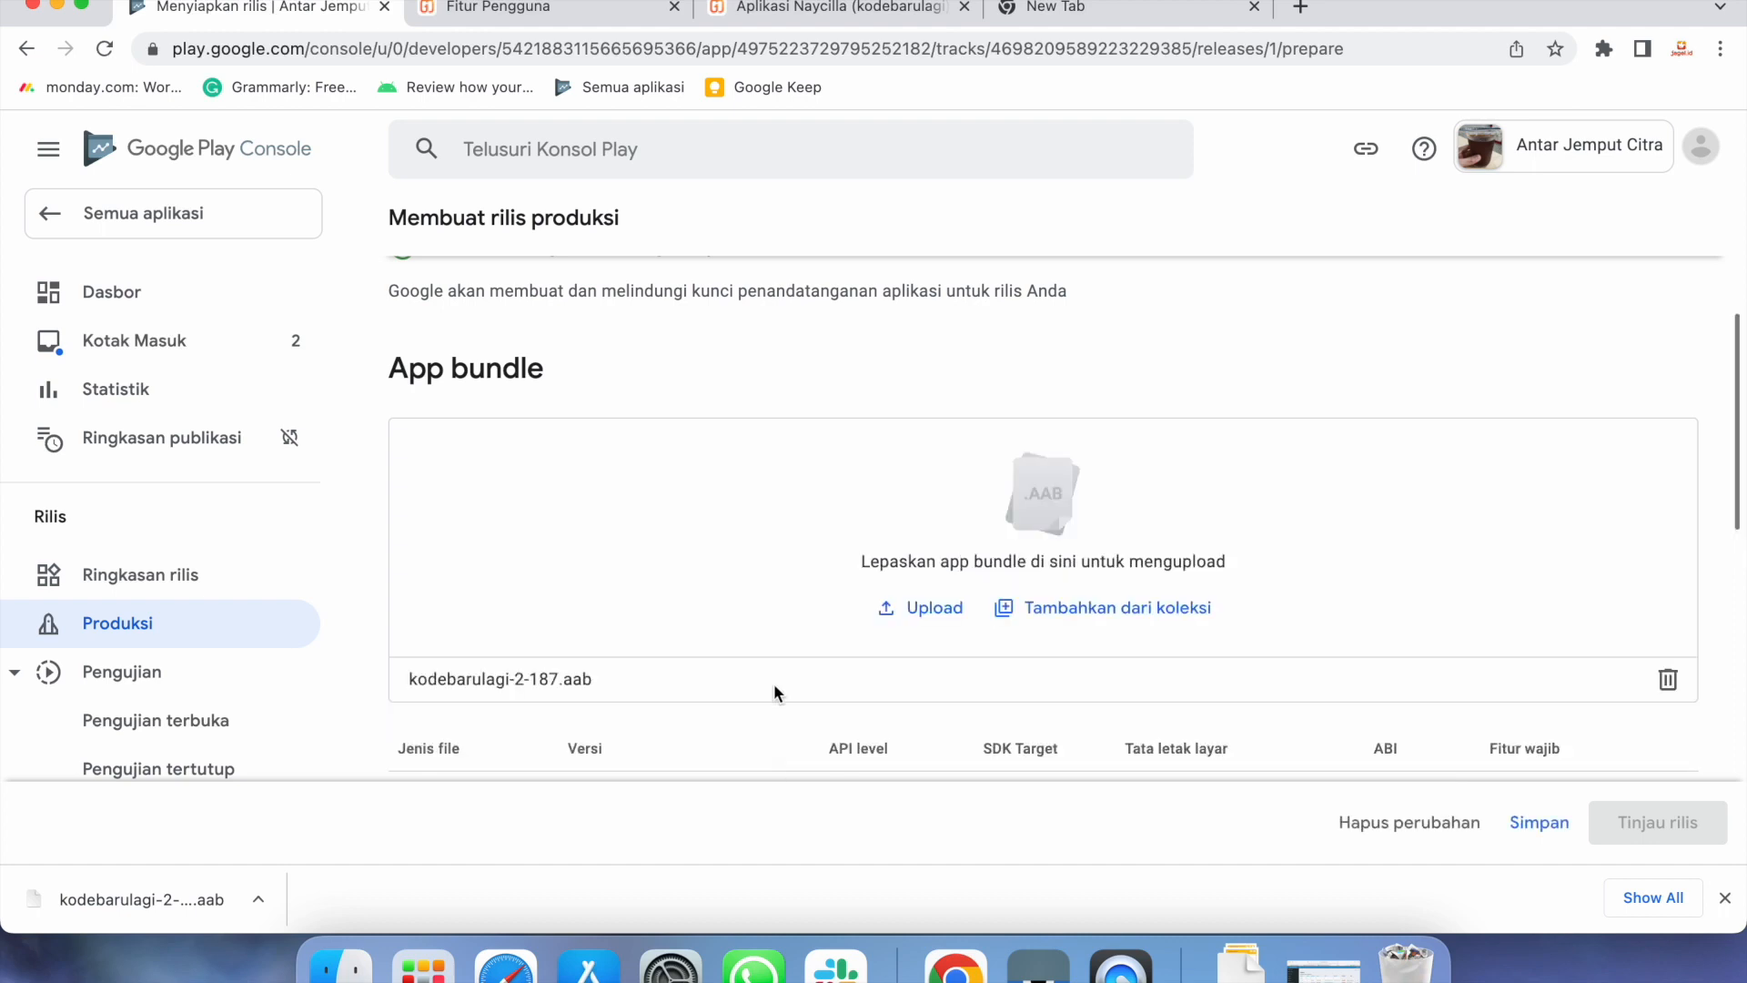
pyautogui.scroll(-6, 1096, 650)
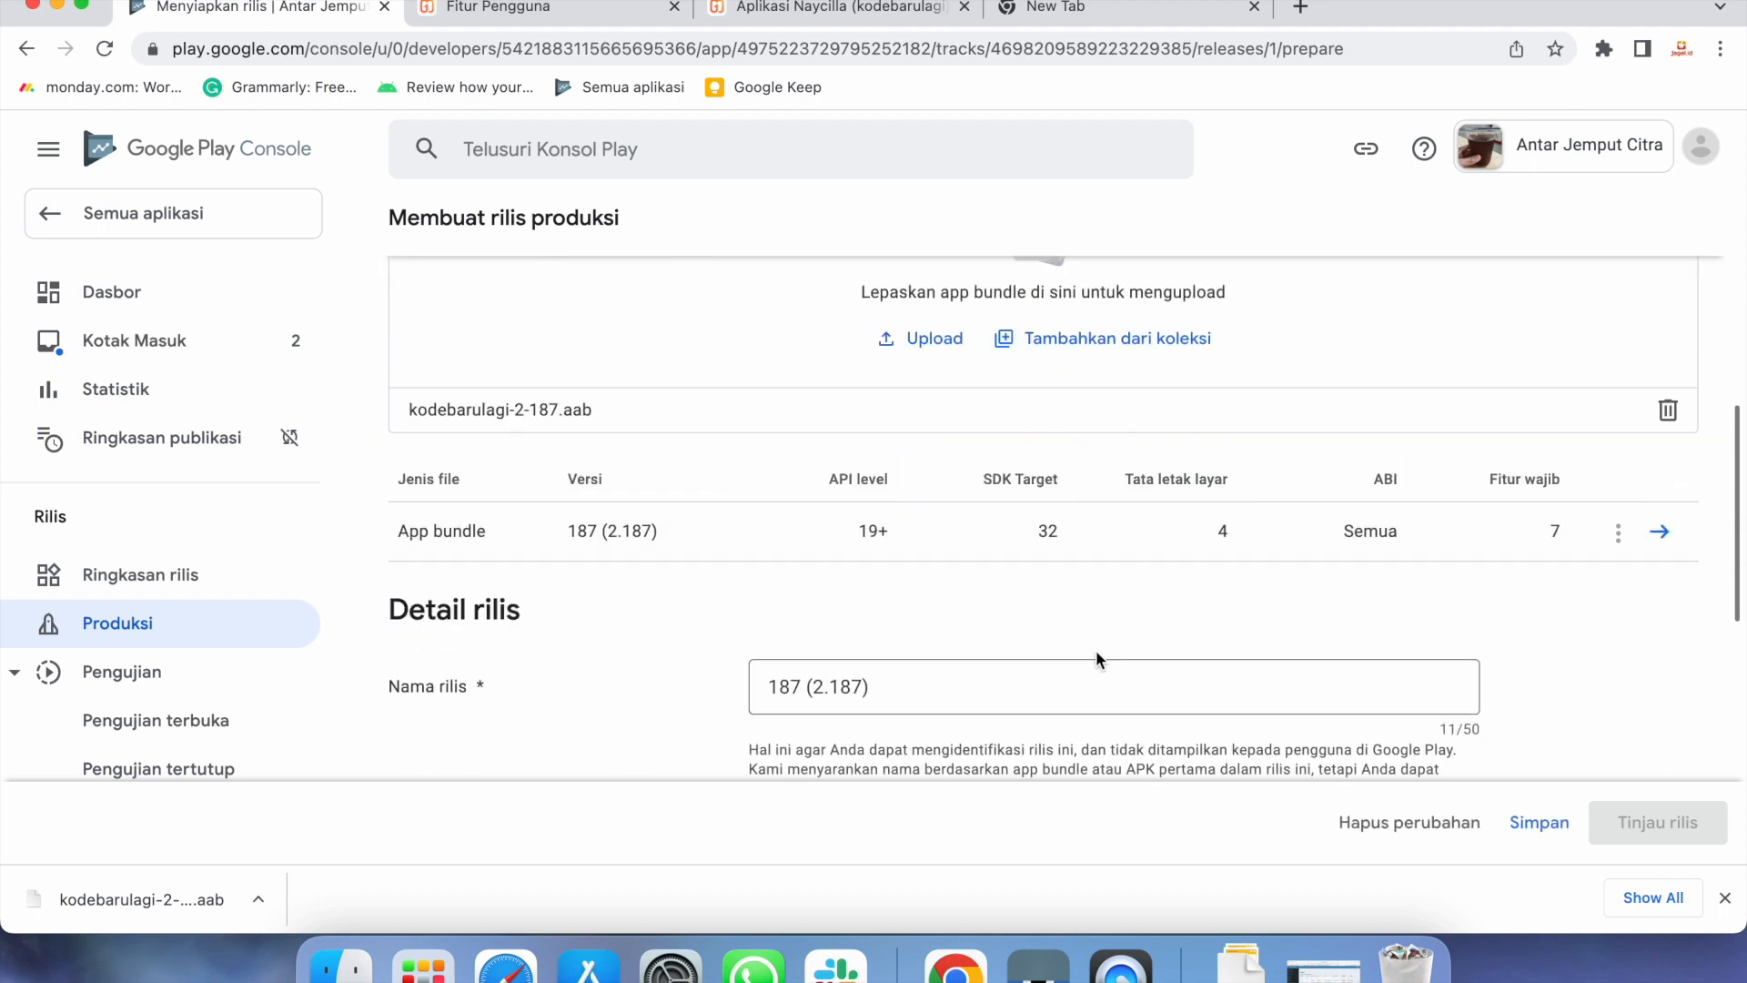
pyautogui.scroll(-1, 1096, 654)
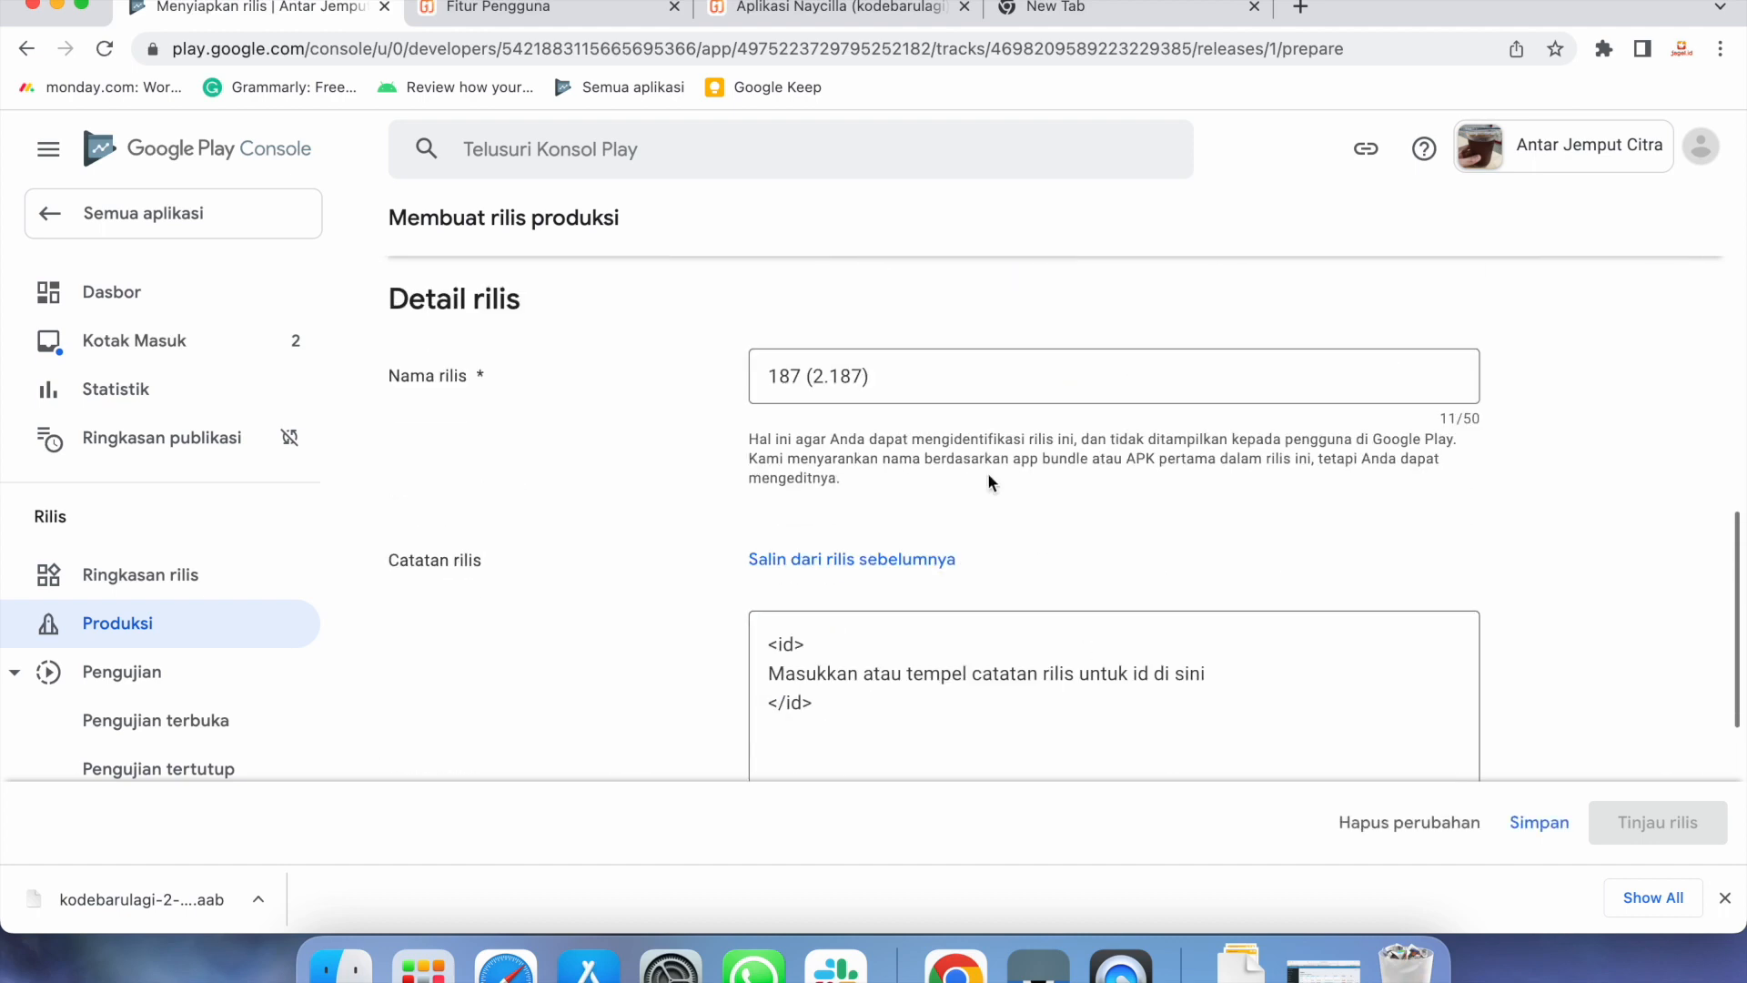
# Replace the placeholder release notes with 'upload baru aplikasi antar jemput citra'
pyautogui.click(918, 381)
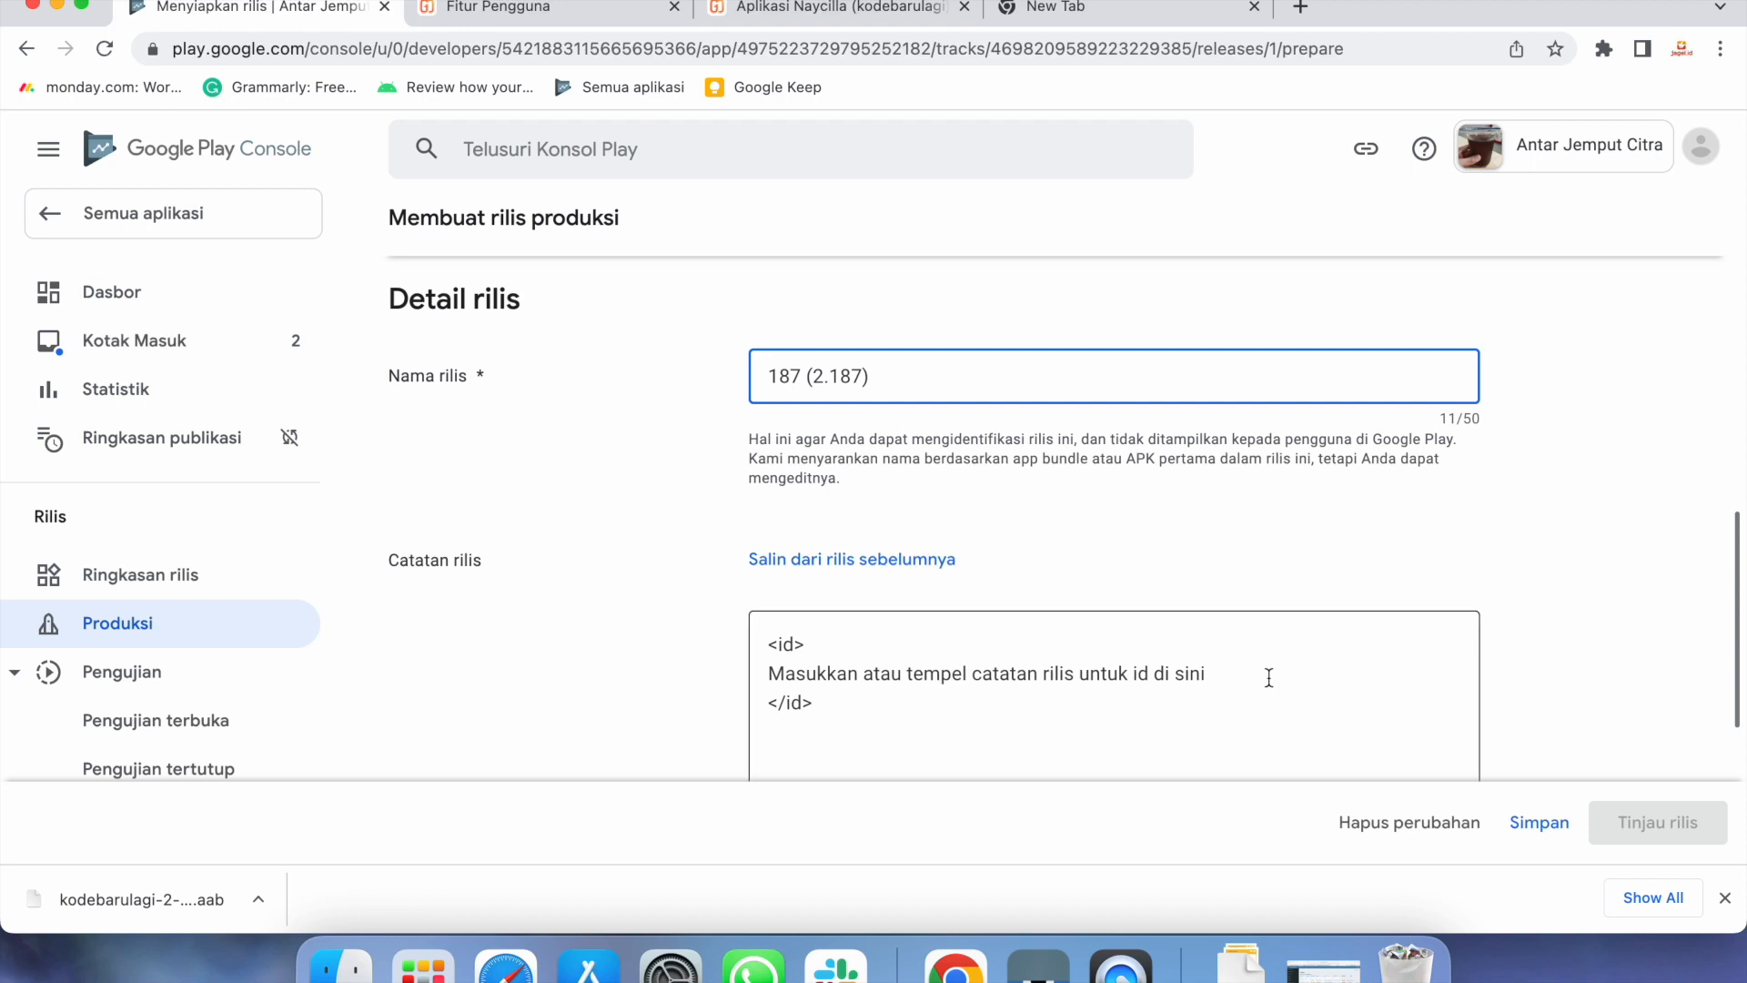
pyautogui.click(1232, 675)
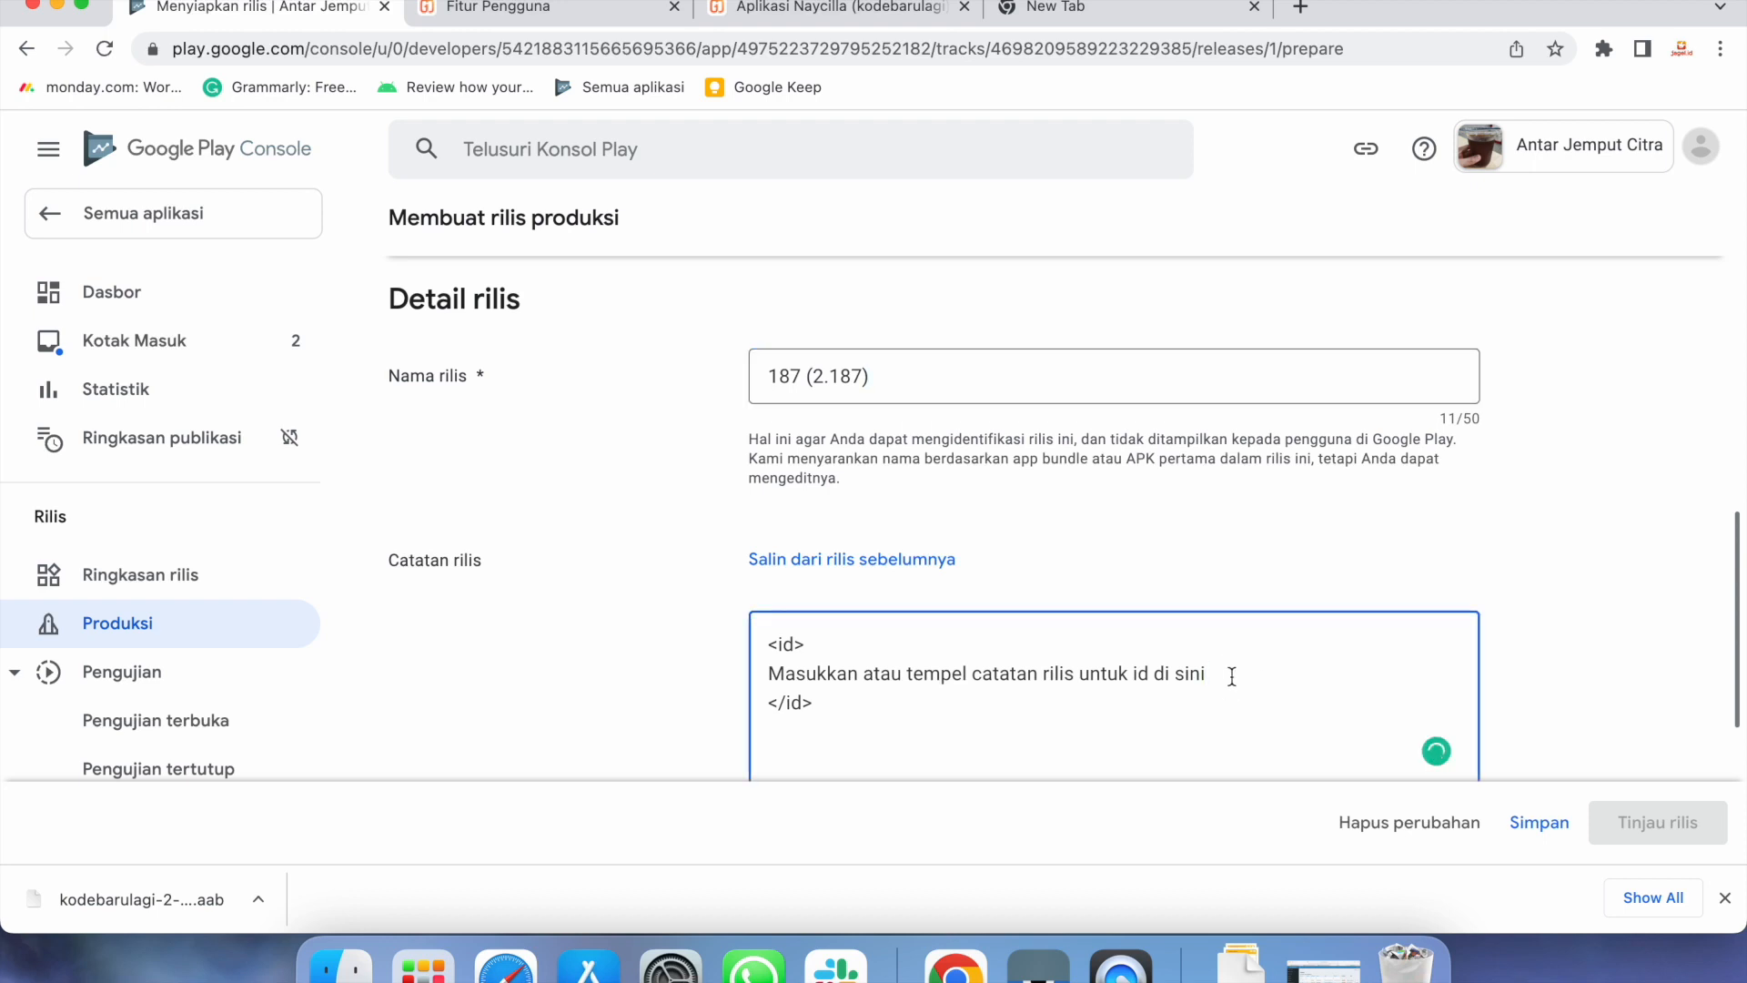
pyautogui.moveTo(1232, 674); pyautogui.dragTo(761, 669)
pyautogui.press('BackSpace')
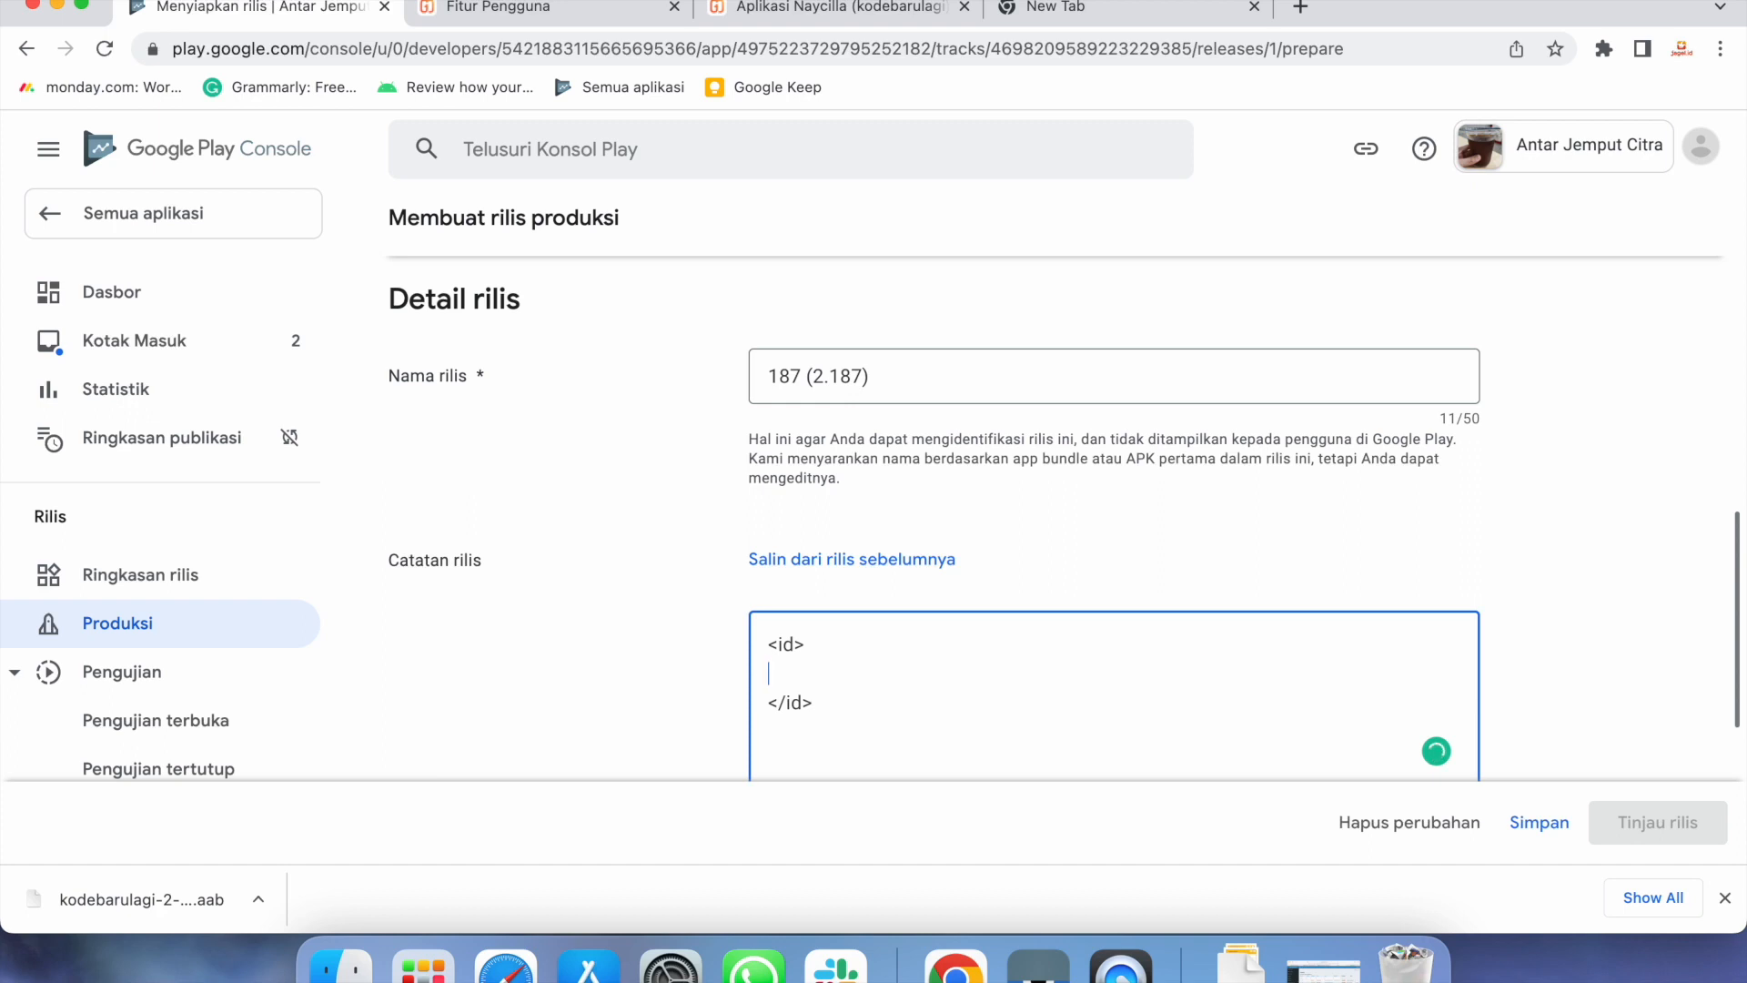
pyautogui.write('upload baru aplikasi antar')
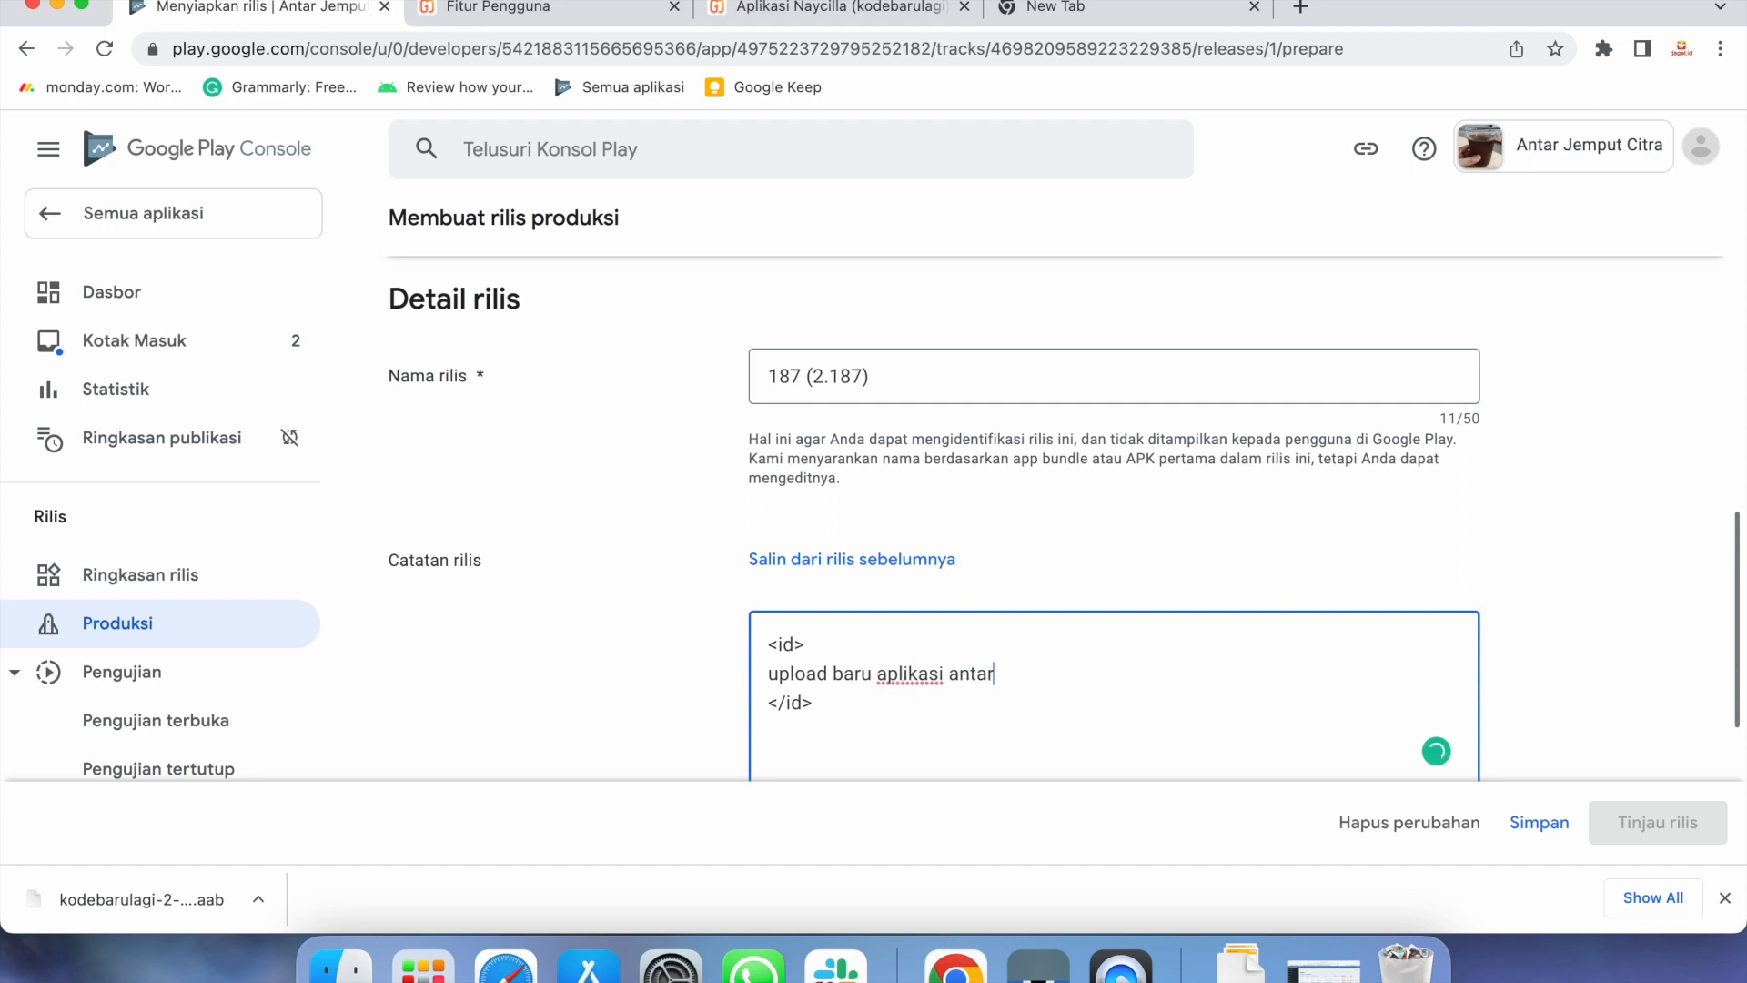
pyautogui.write(' jemoput')
pyautogui.press('BackSpace')
pyautogui.press('BackSpace')
pyautogui.write('put citra')
# Save the release 187 (2.187) draft with its new notes
pyautogui.scroll(-5, 1198, 679)
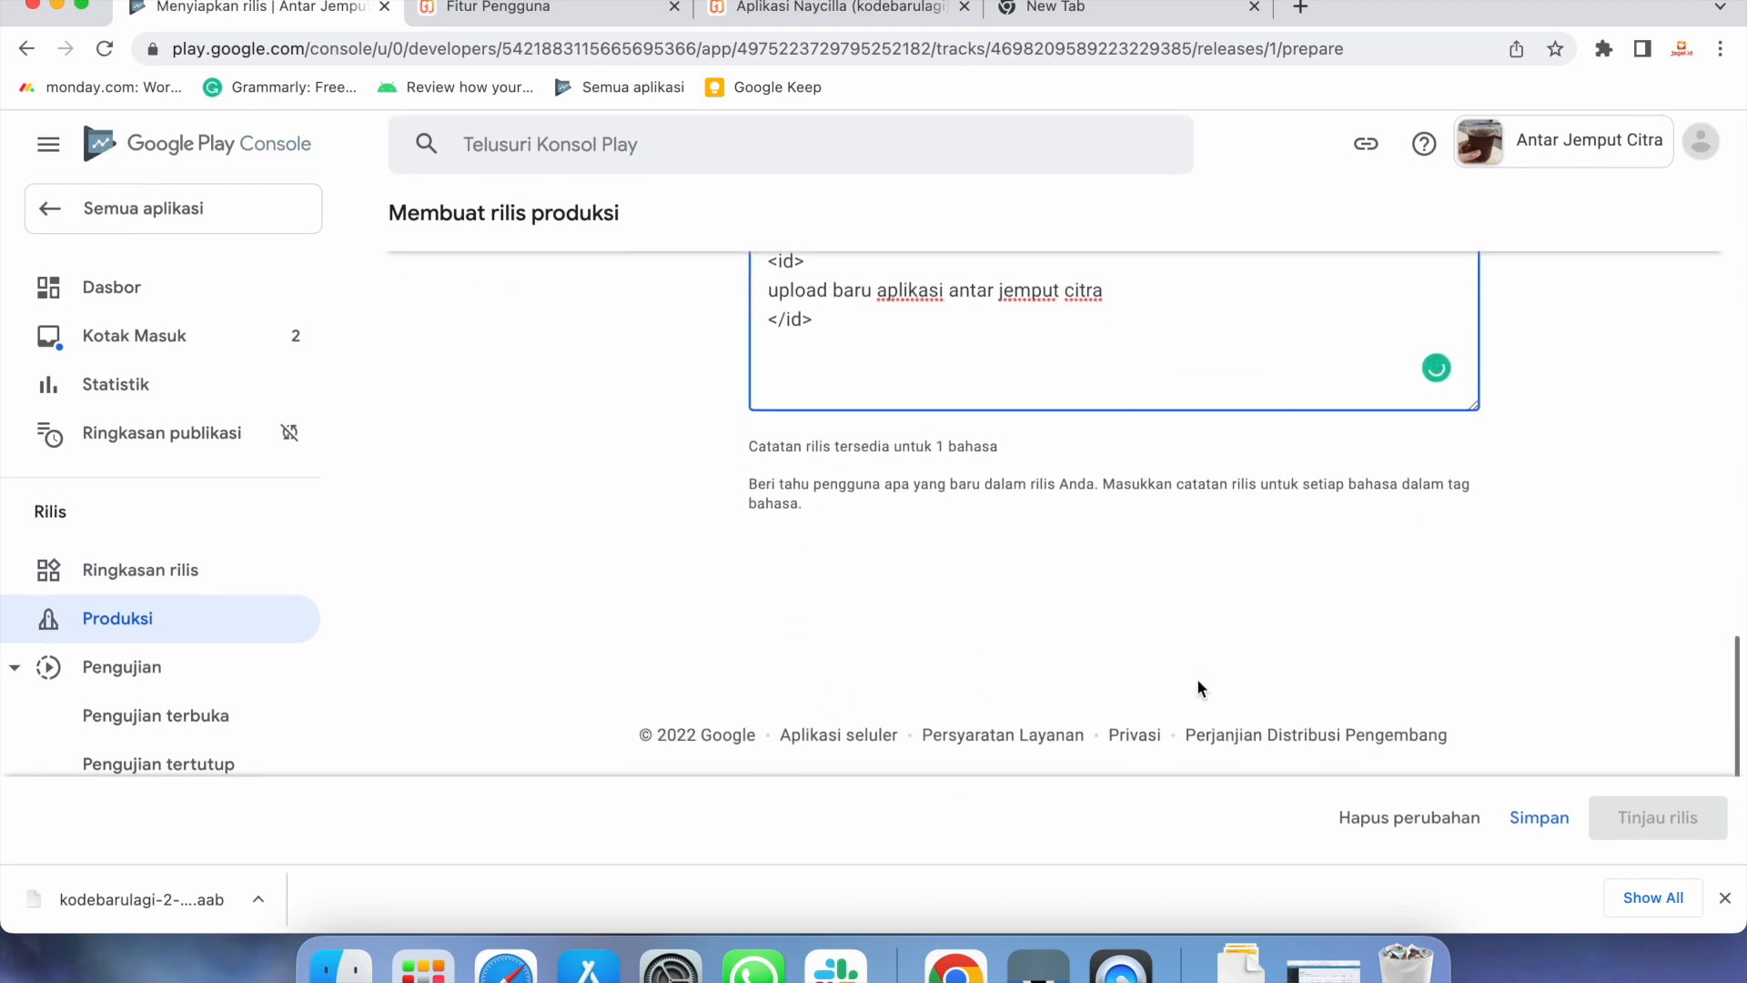
pyautogui.click(1539, 826)
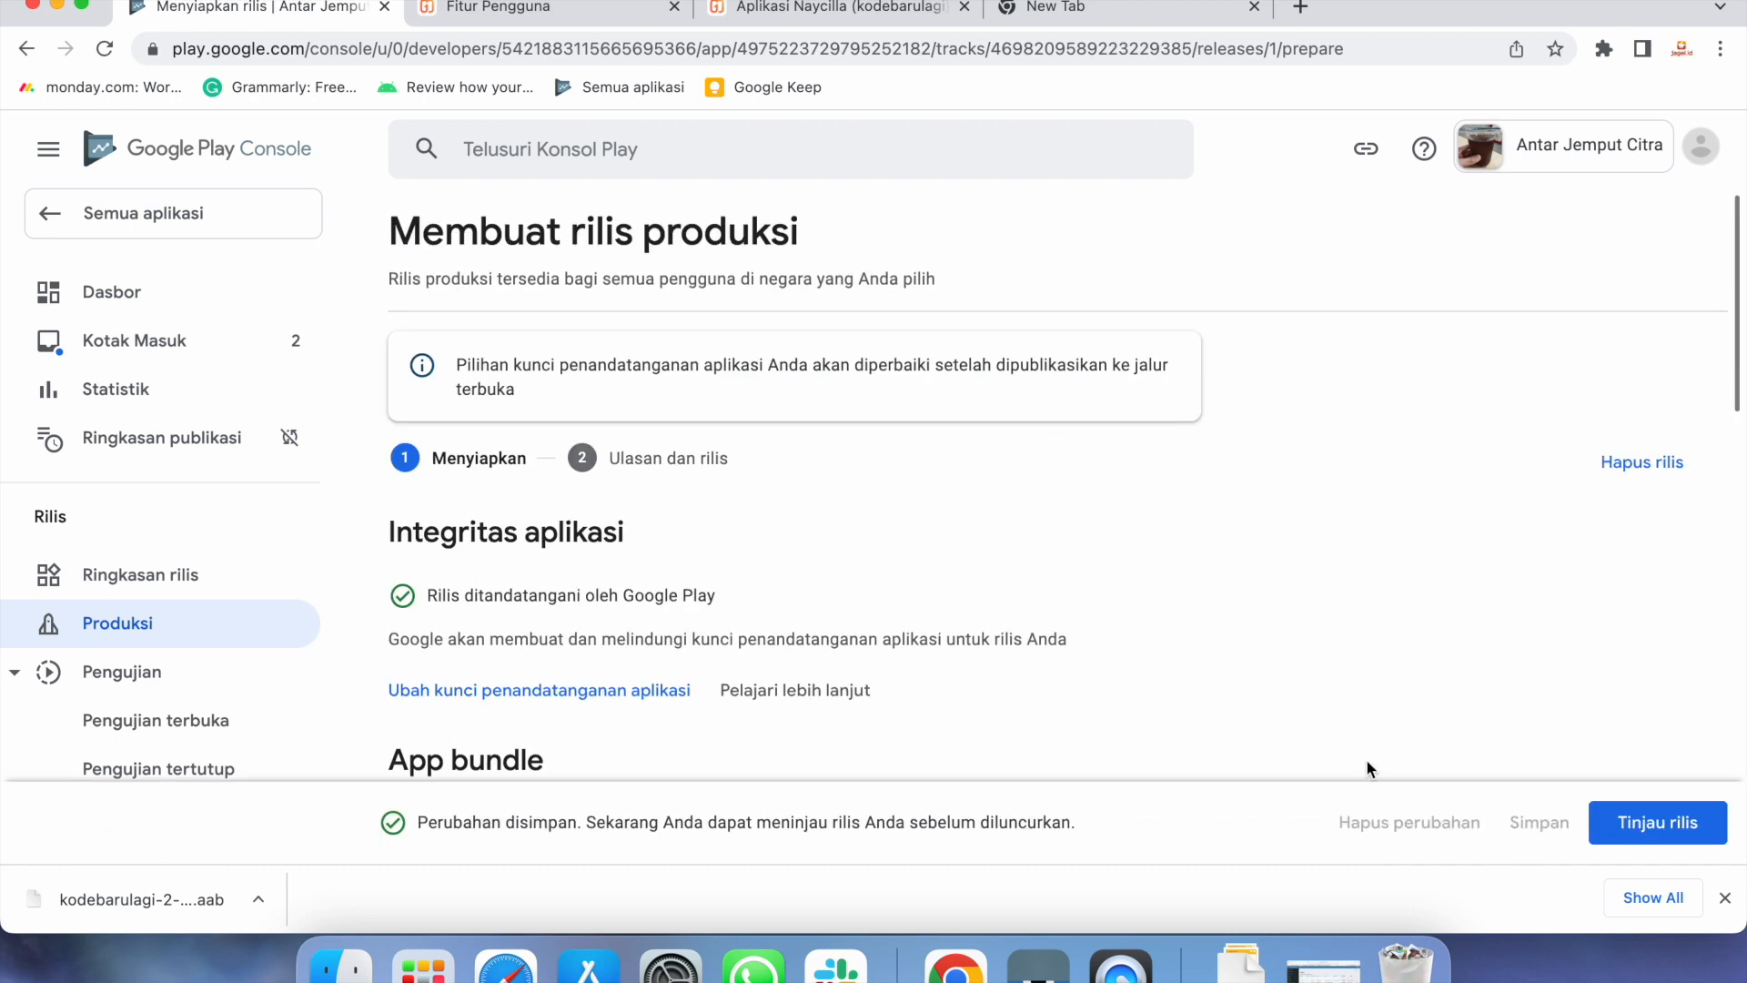
pyautogui.scroll(-3, 1367, 762)
# Review release 187 (2.187), check its warning, and confirm the rollout to Produksi
pyautogui.click(1603, 817)
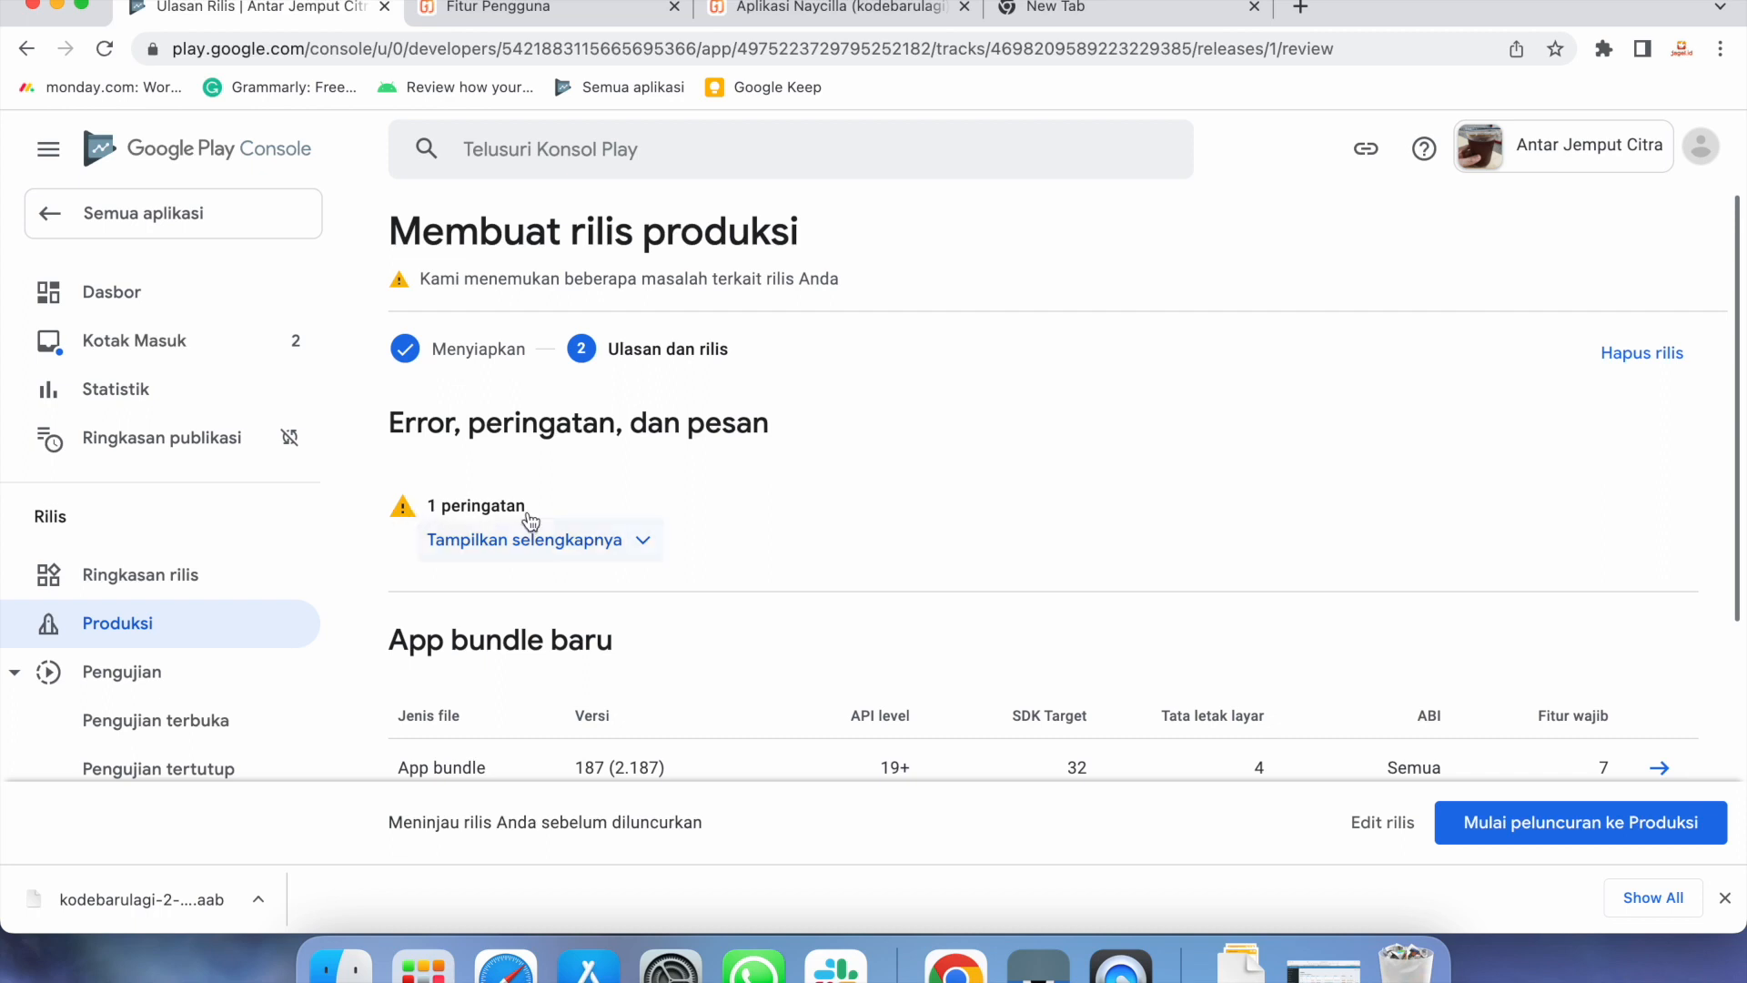
pyautogui.click(567, 555)
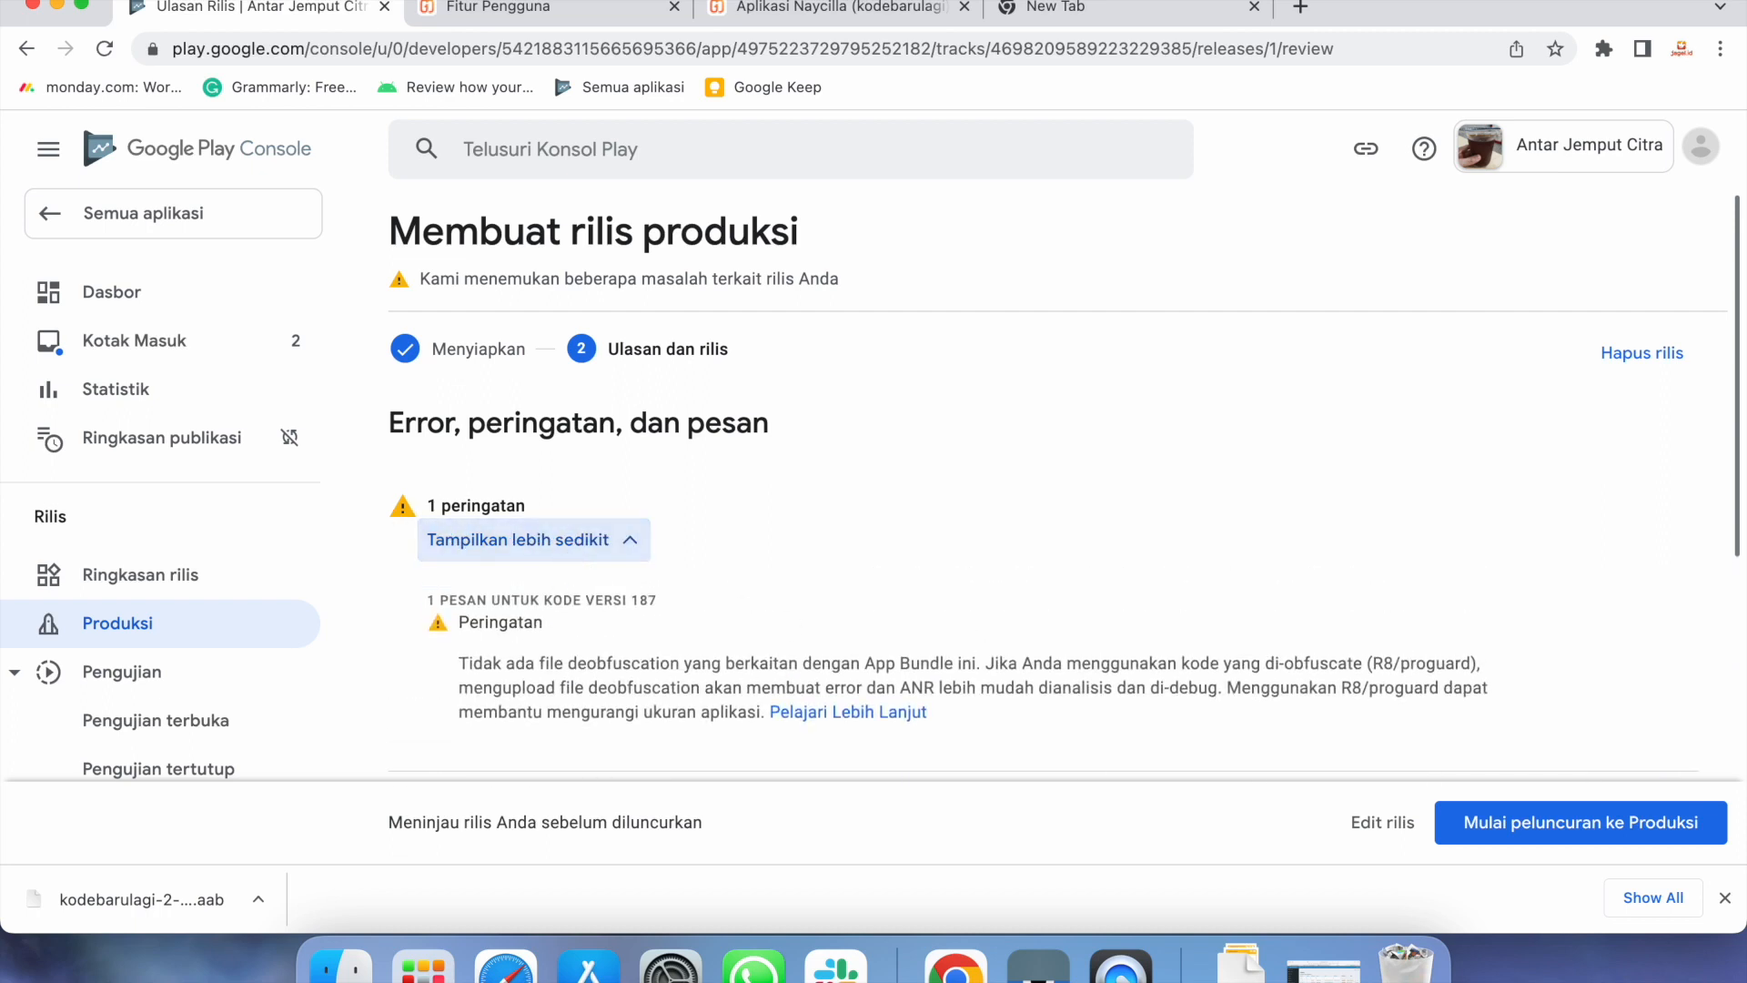
pyautogui.click(621, 543)
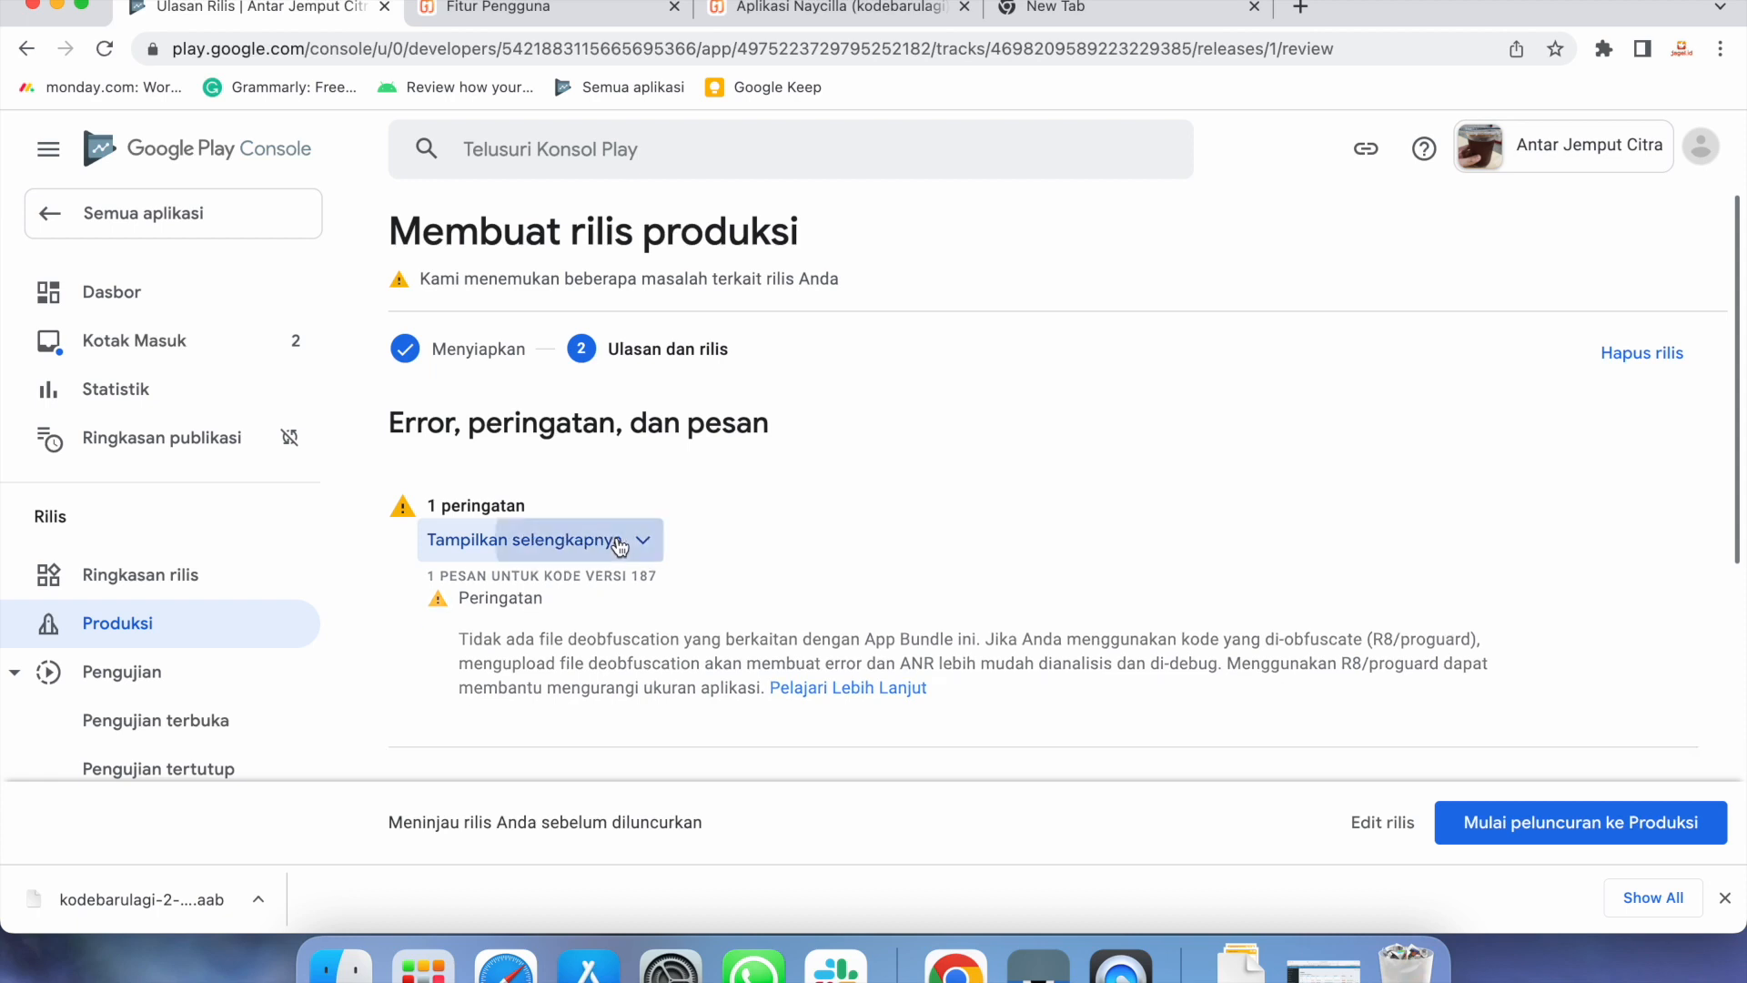
pyautogui.click(1510, 847)
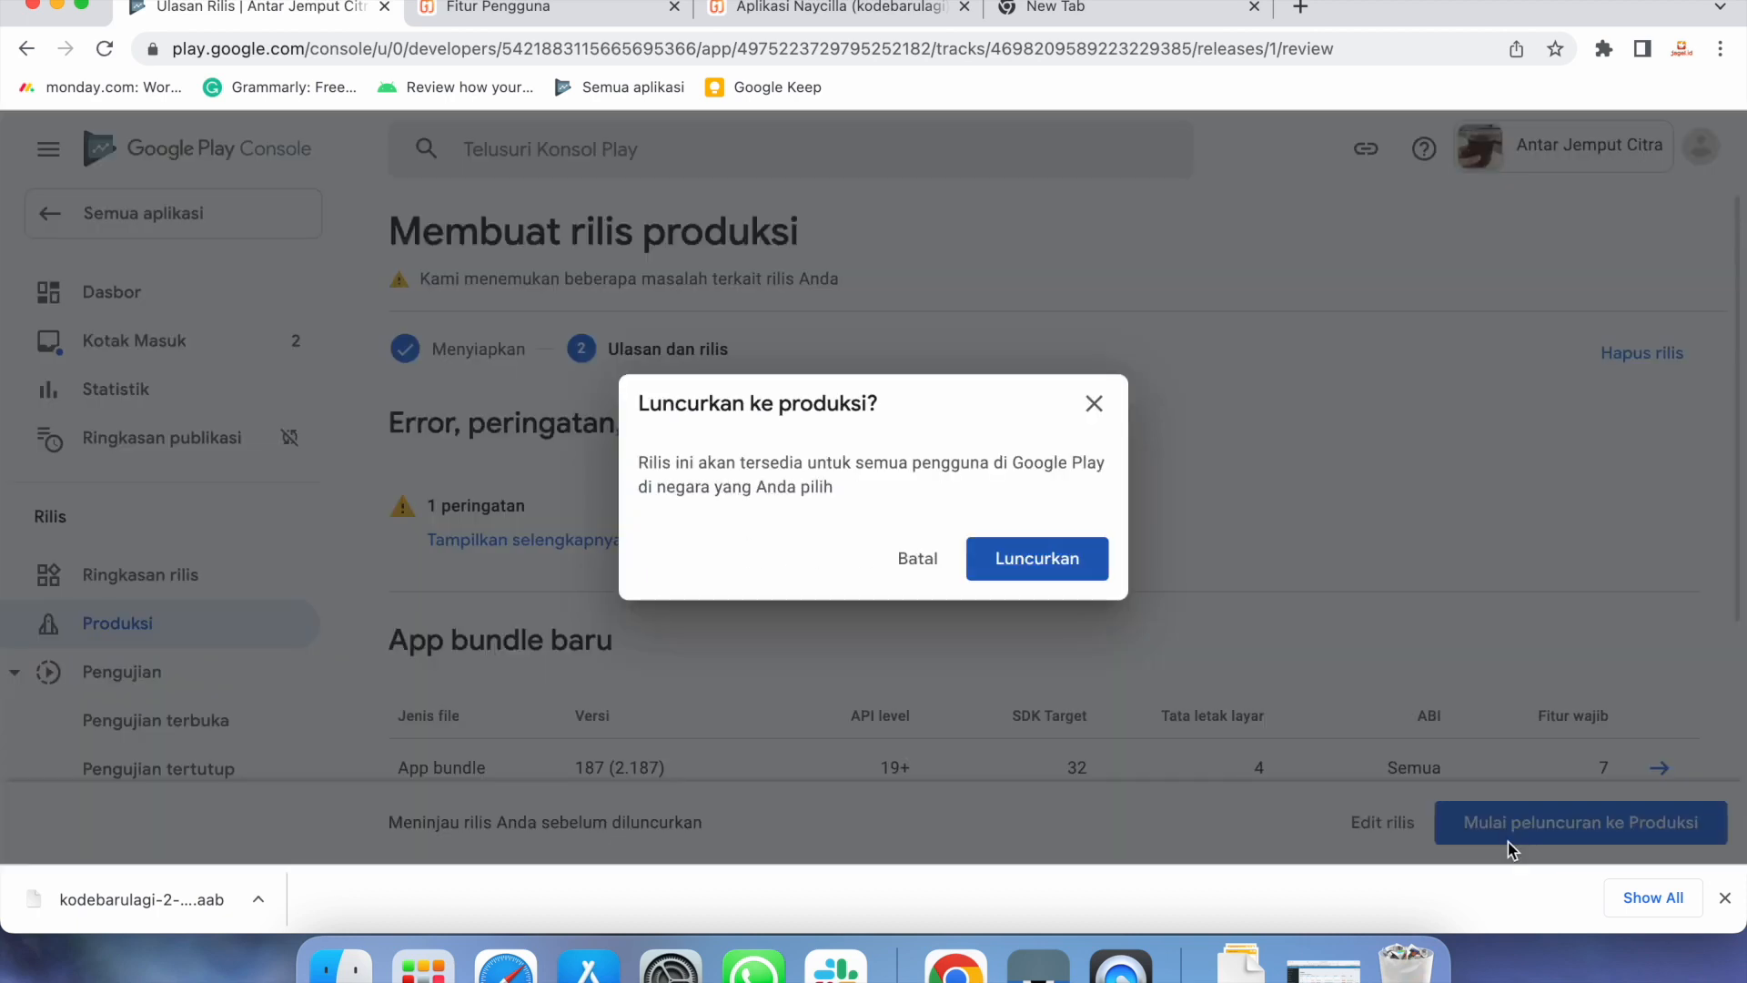
pyautogui.click(1056, 572)
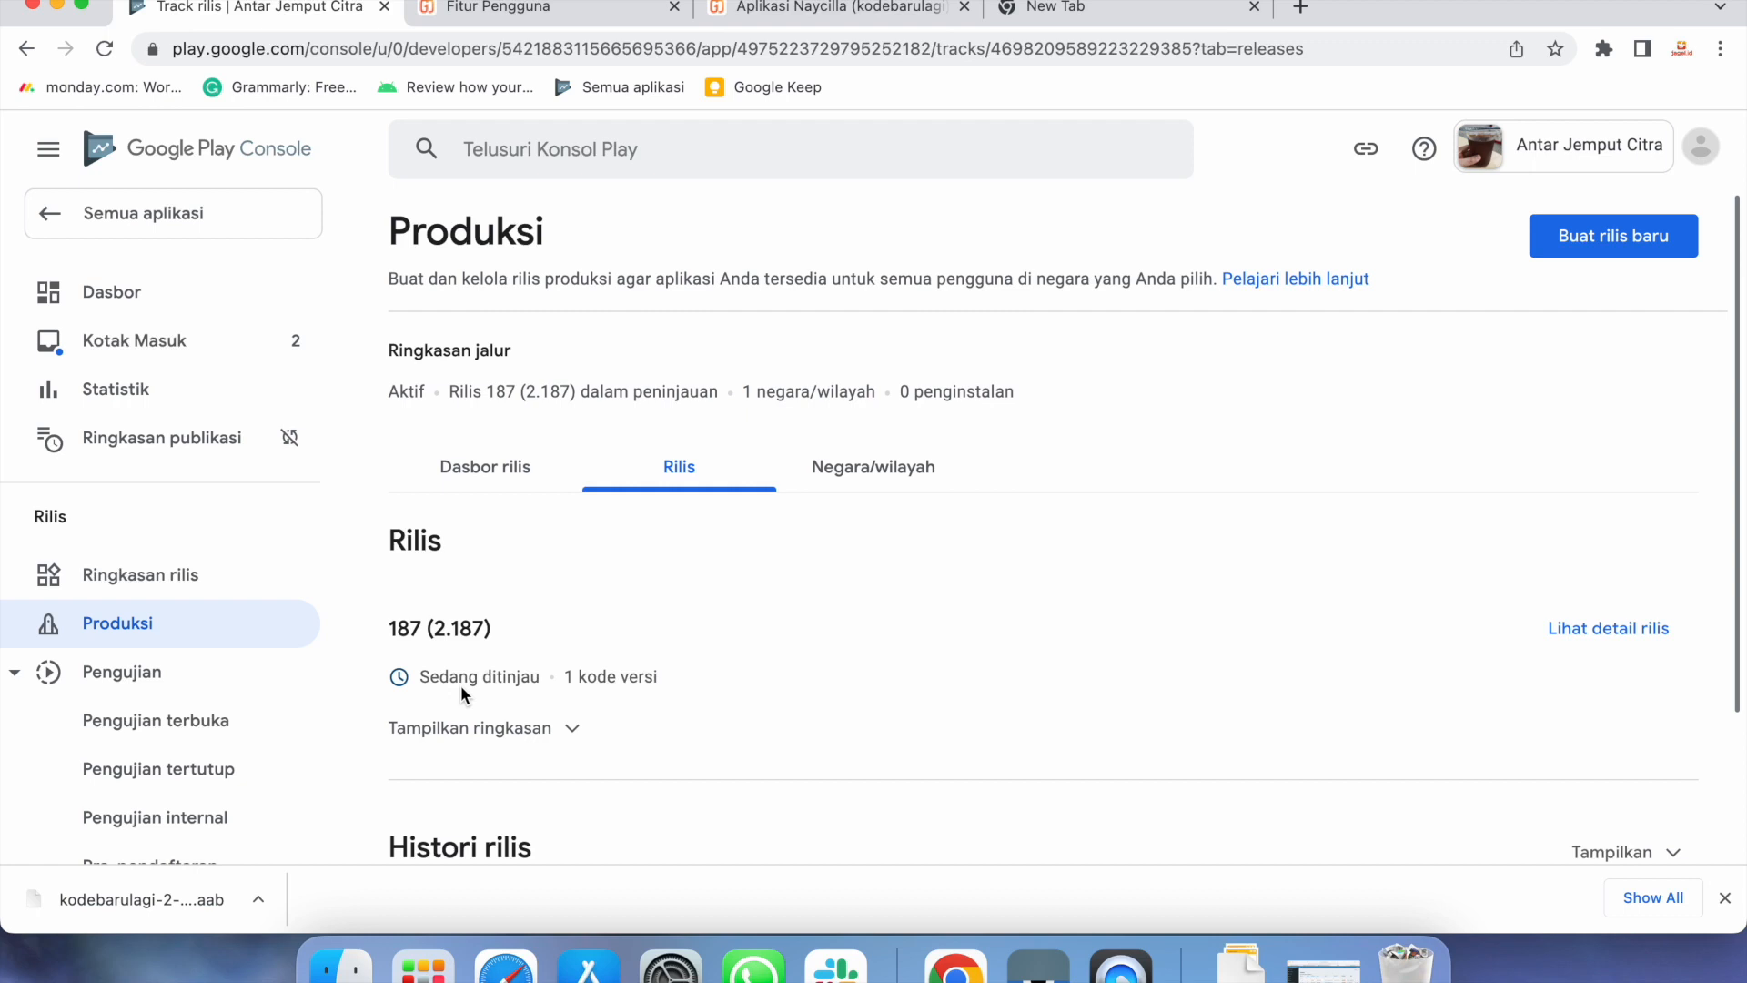
# Check Ringkasan rilis, where Produksi shows 187 (2.187) as Sedang ditinjau
pyautogui.click(199, 582)
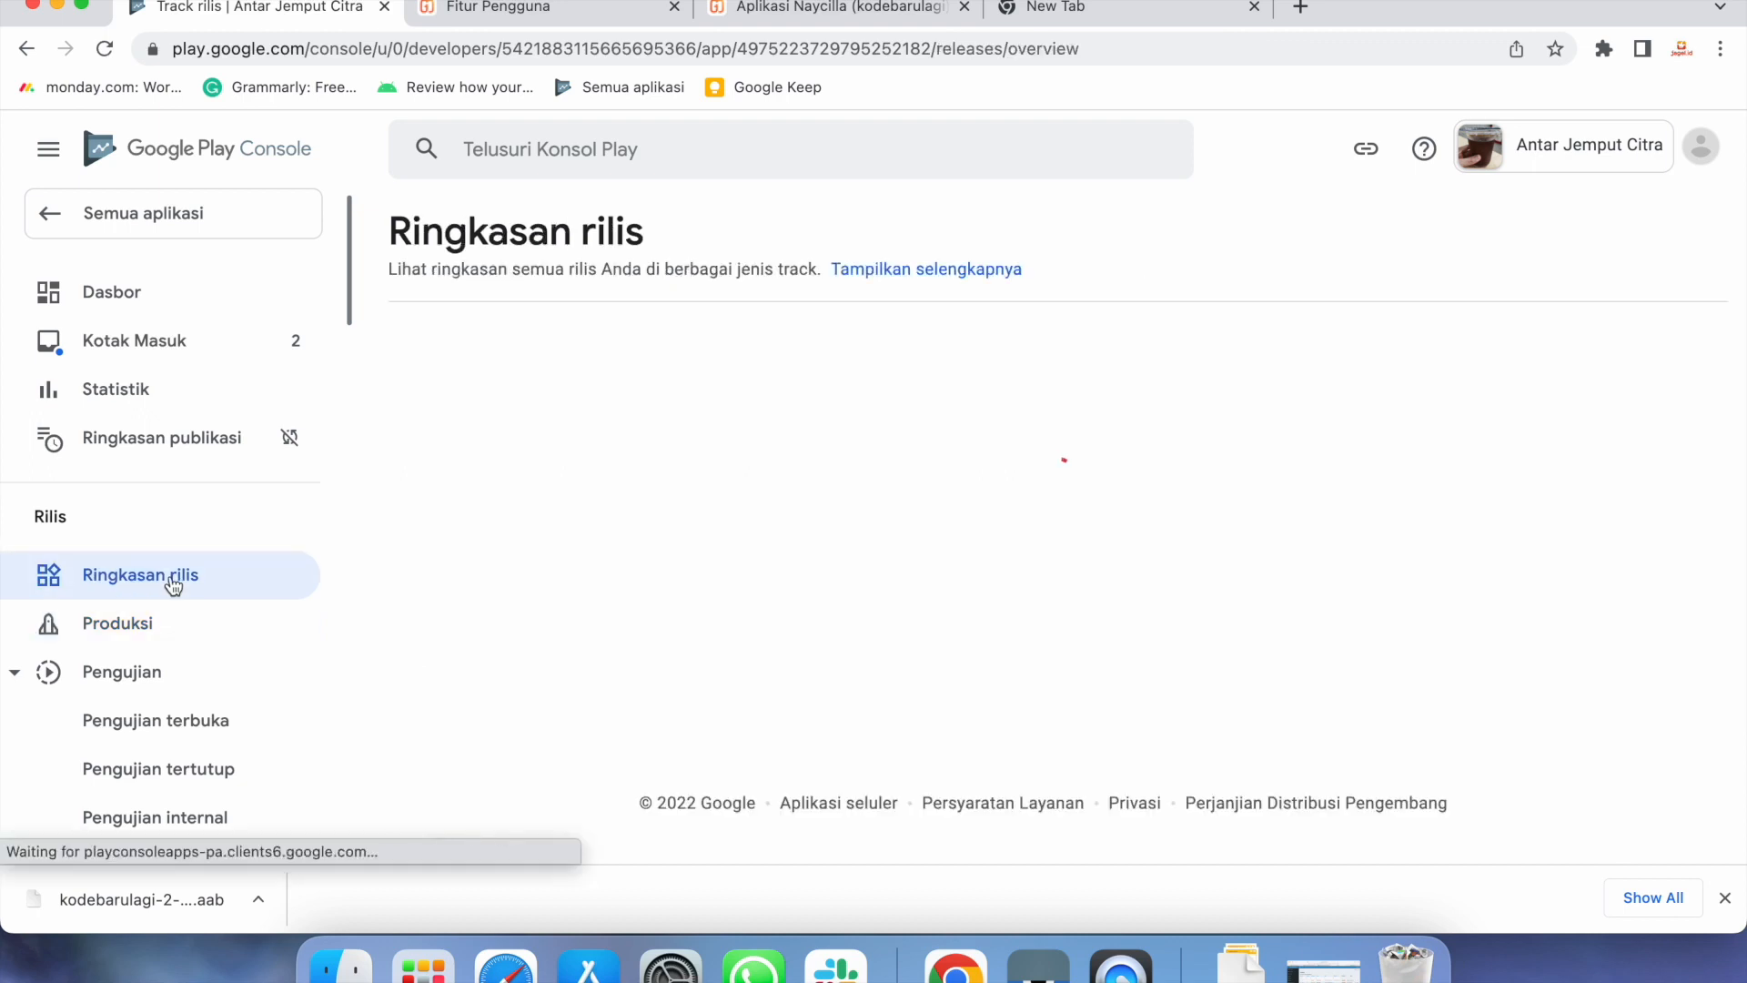
pyautogui.scroll(-2, 947, 628)
pyautogui.scroll(2, 947, 628)
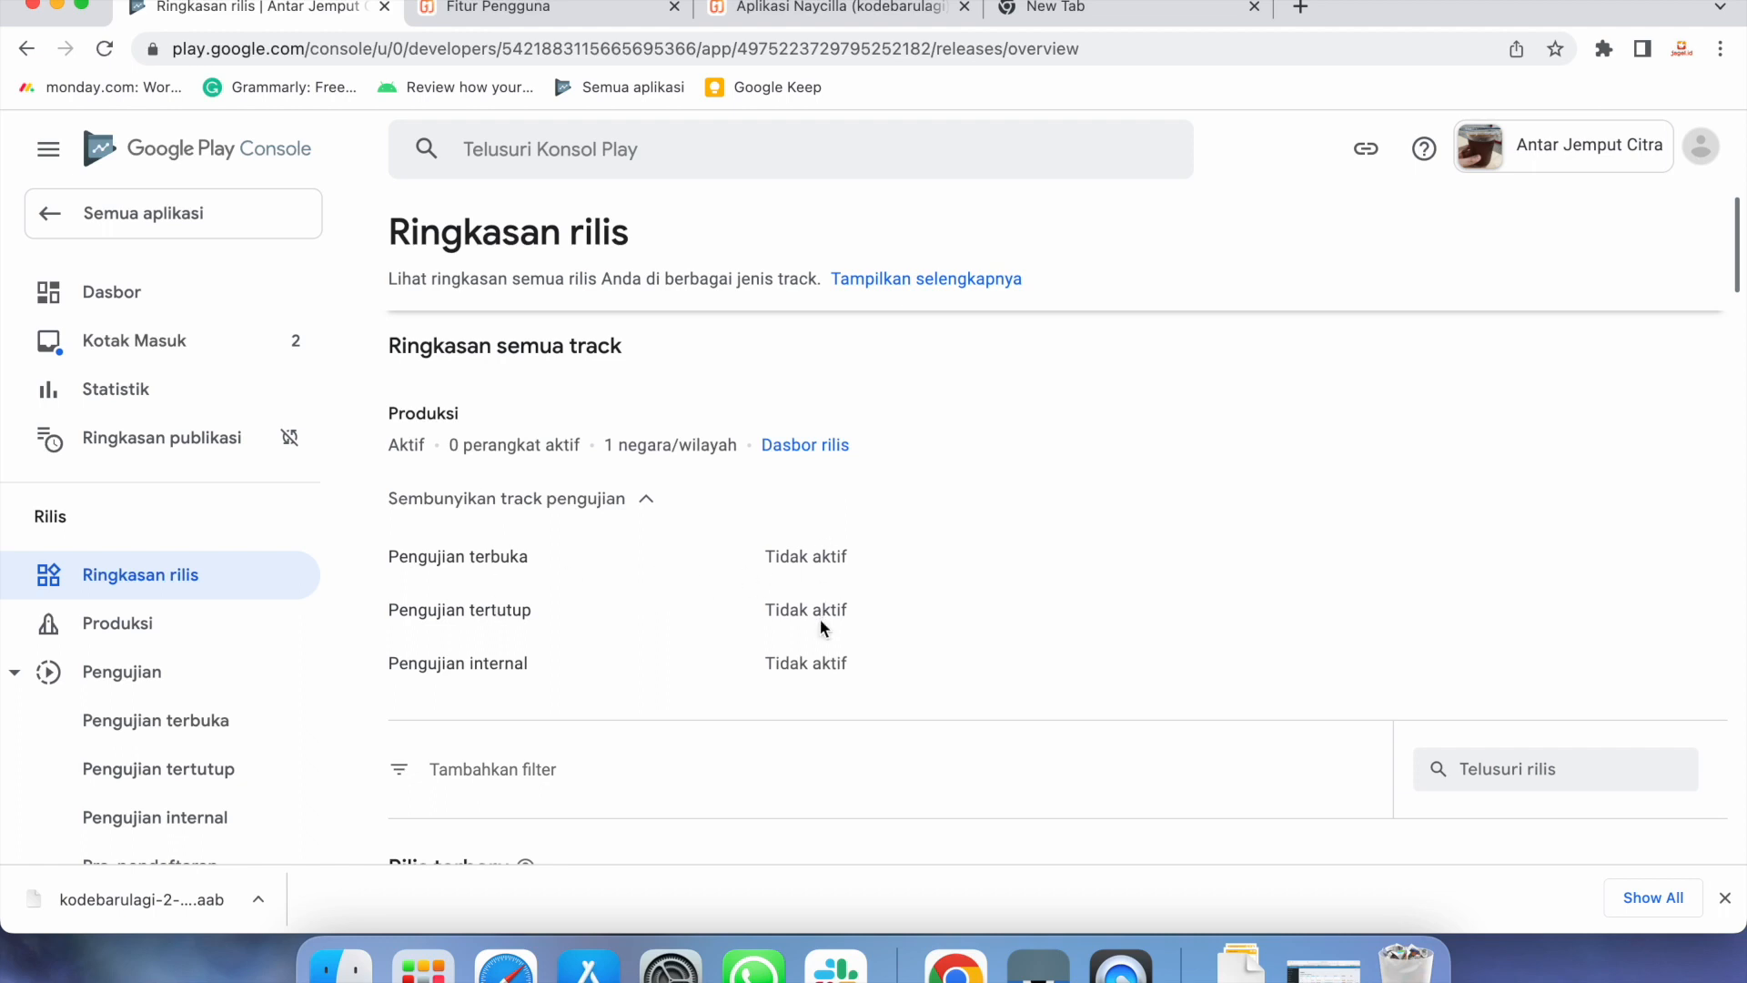
pyautogui.moveTo(821, 611); pyautogui.dragTo(821, 662)
pyautogui.click(948, 669)
pyautogui.scroll(-3, 877, 666)
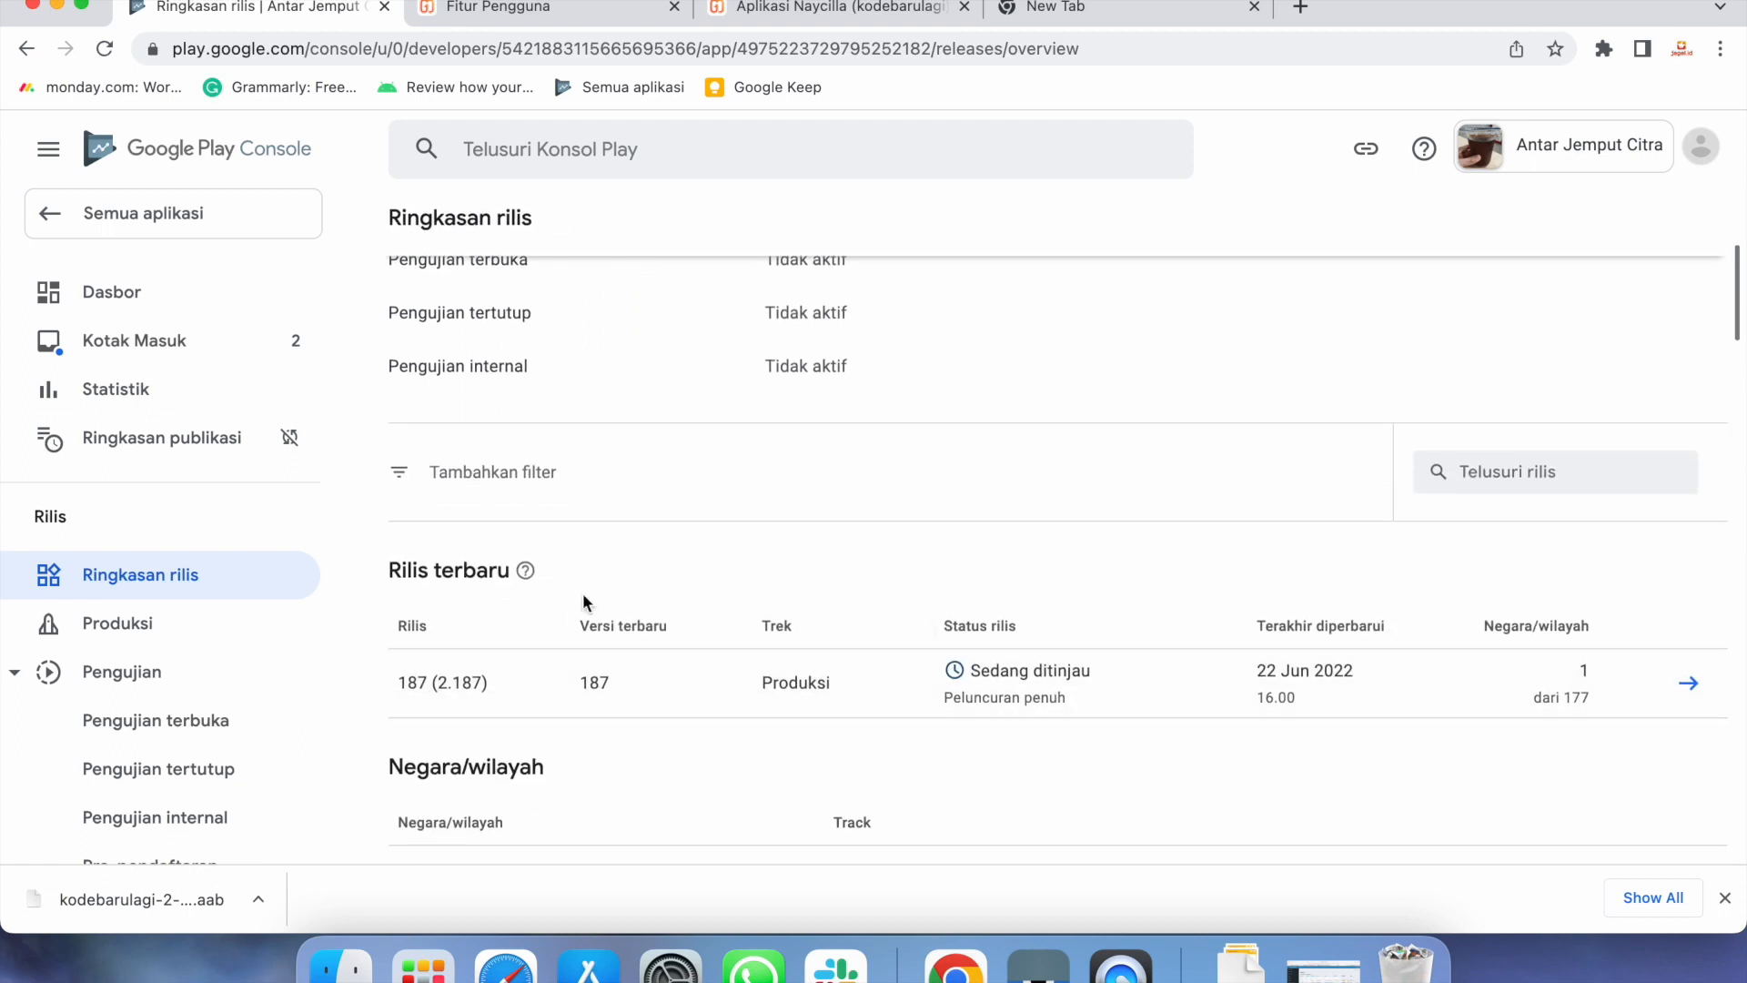